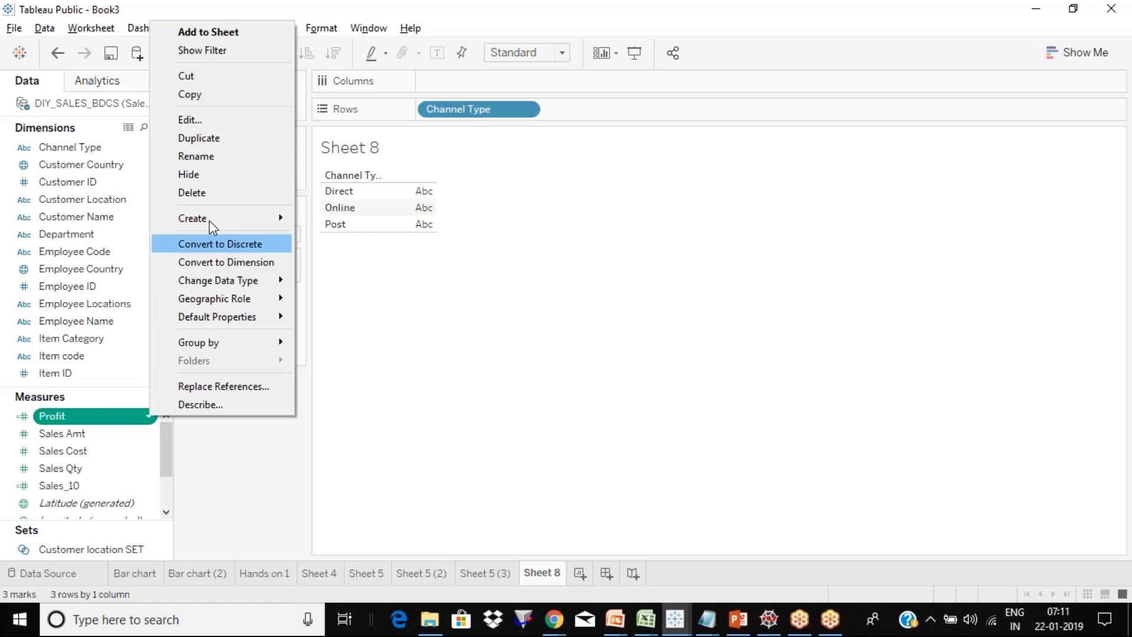
Delete the existing Profit field from the measures.
{"action": "left_click", "coordinate": [212, 242]}
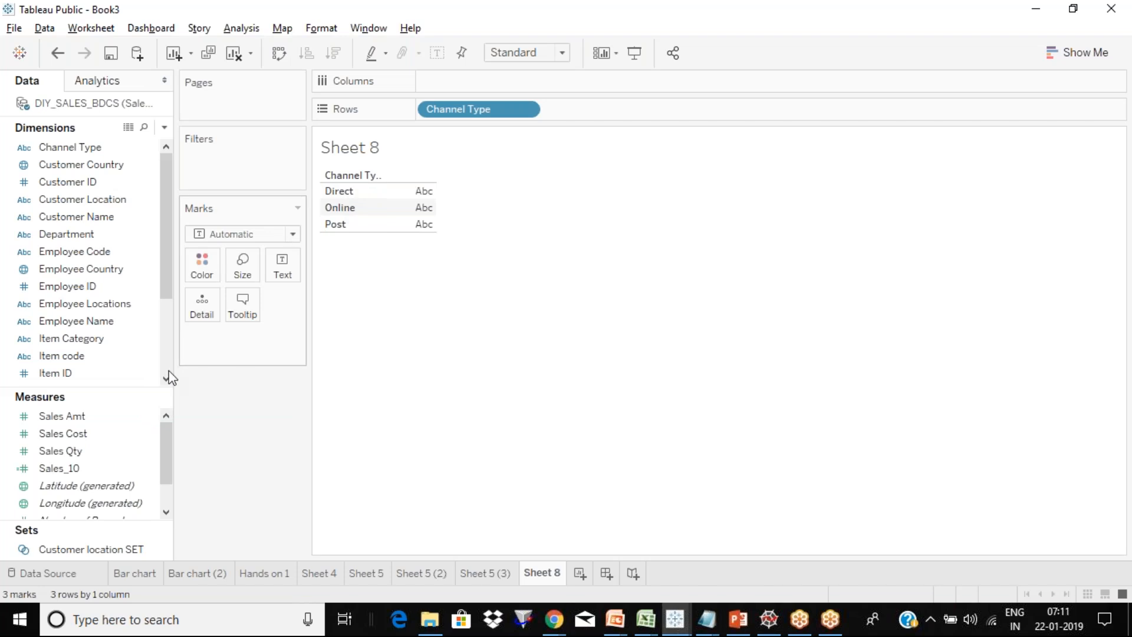
{"action": "left_click", "coordinate": [119, 438]}
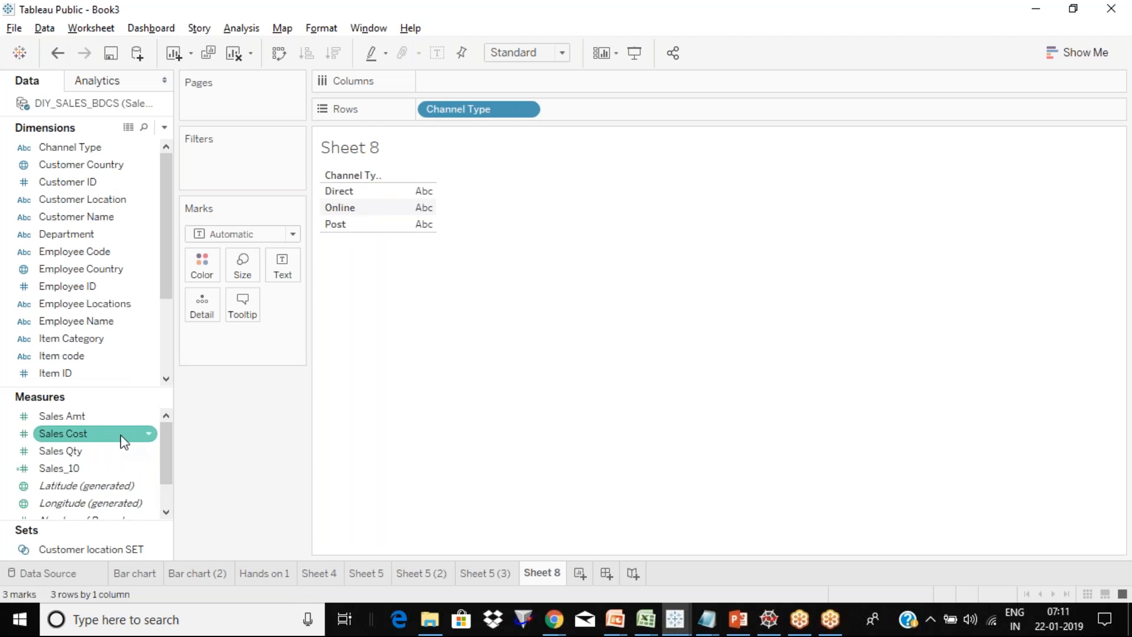
Create a new calculated field named "Profit" and start its formula.
{"action": "left_click", "coordinate": [257, 30]}
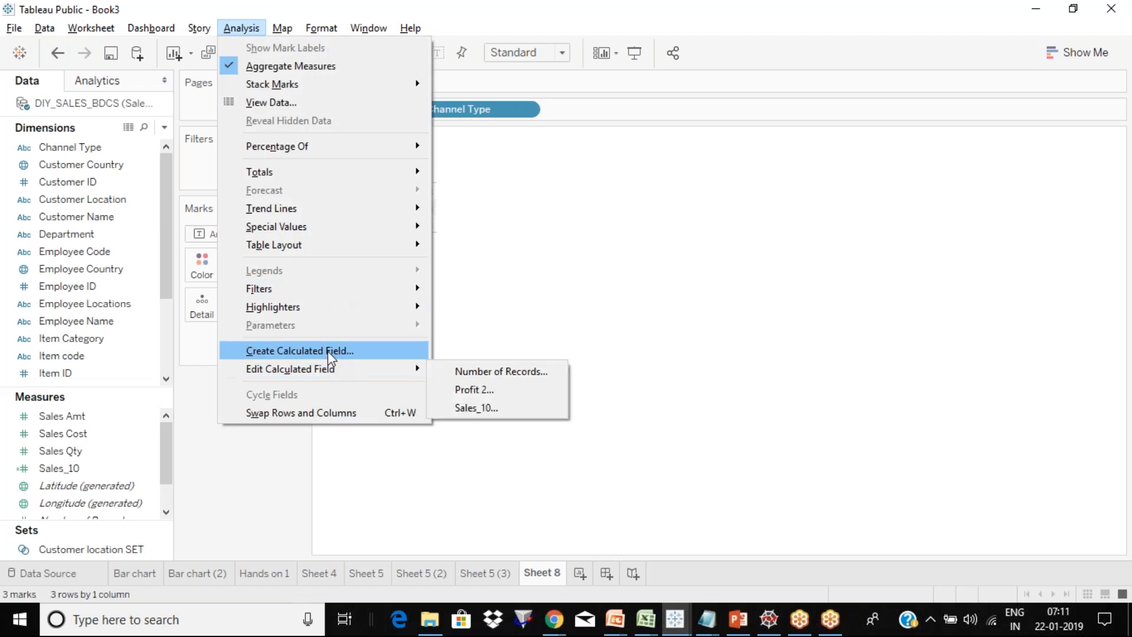
{"action": "left_click", "coordinate": [330, 352]}
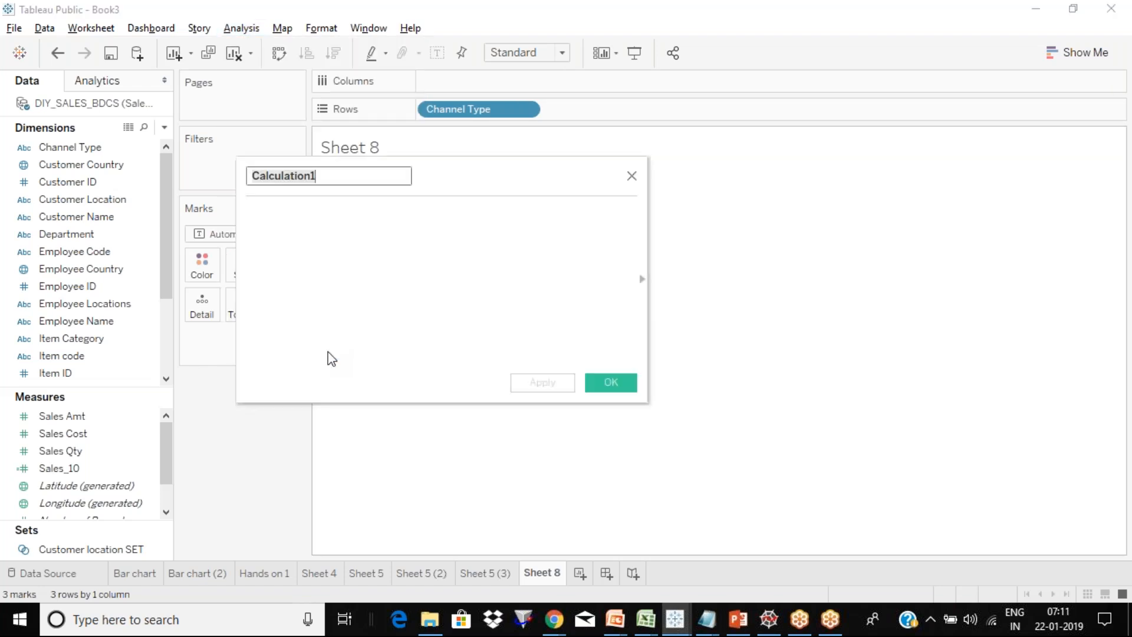
{"action": "left_click_drag", "start_coordinate": [462, 179], "coordinate": [674, 406]}
{"action": "left_click", "coordinate": [531, 352]}
{"action": "key", "text": "BackSpace"}
{"action": "key", "text": "BackSpace"}
{"action": "key", "text": "BackSpace"}
{"action": "key", "text": "BackSpace"}
{"action": "key", "text": "BackSpace"}
{"action": "key", "text": "BackSpace"}
{"action": "key", "text": "BackSpace"}
{"action": "key", "text": "BackSpace"}
{"action": "key", "text": "BackSpace"}
{"action": "key", "text": "BackSpace"}
{"action": "key", "text": "BackSpace"}
{"action": "key", "text": "BackSpace"}
{"action": "type", "text": "Profit"}
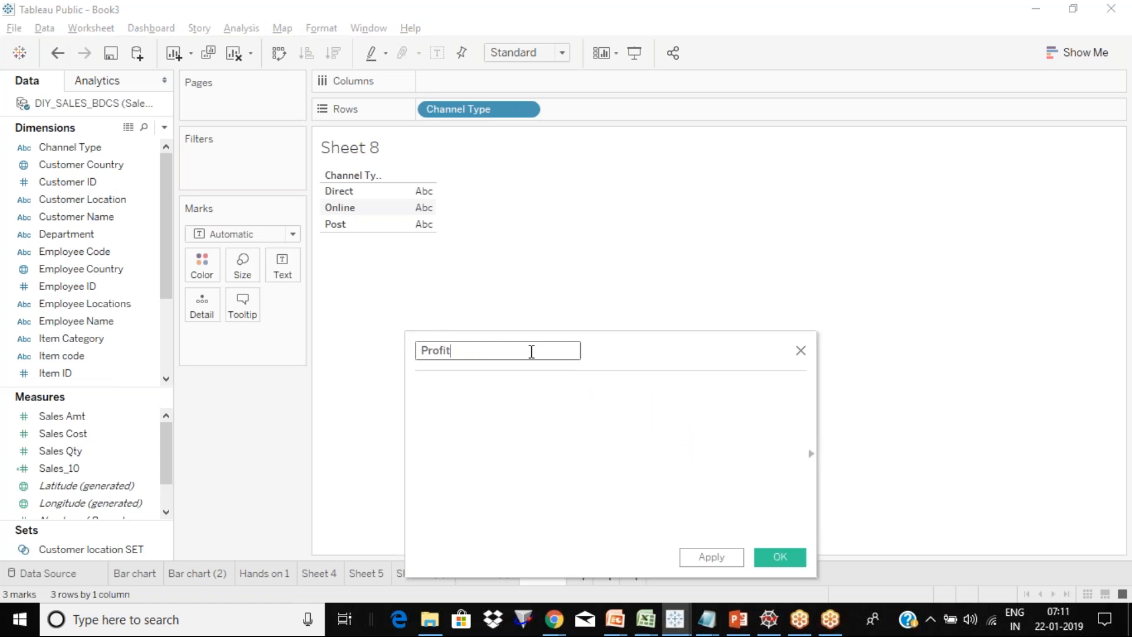
{"action": "left_click", "coordinate": [466, 420]}
{"action": "type", "text": "100"}
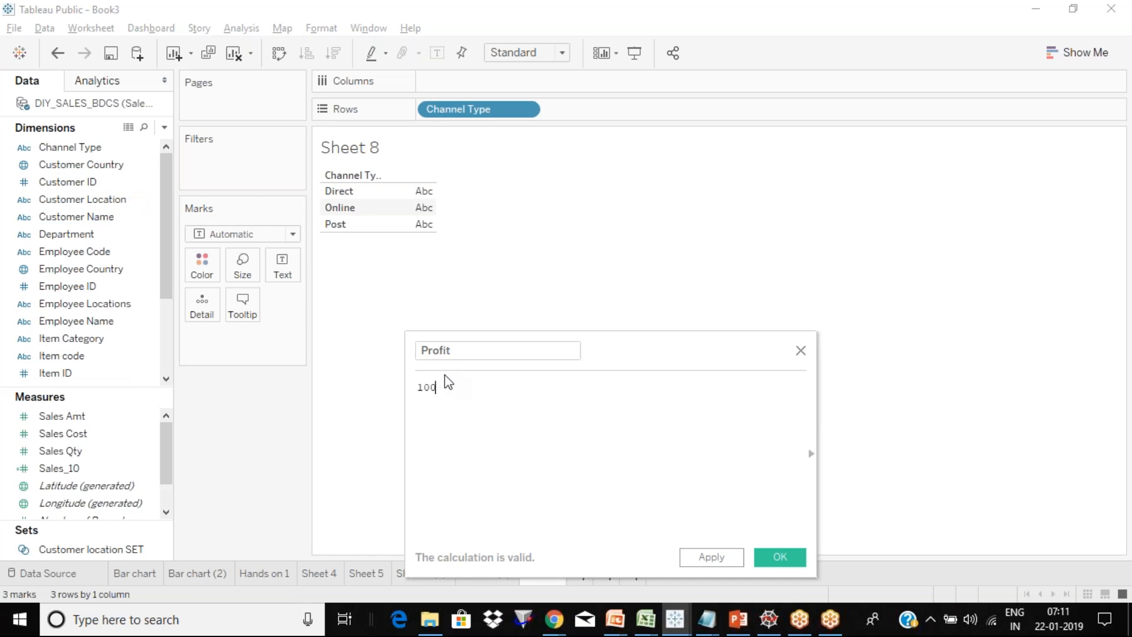
{"action": "key", "text": "BackSpace"}
{"action": "key", "text": "BackSpace"}
{"action": "key", "text": "BackSpace"}
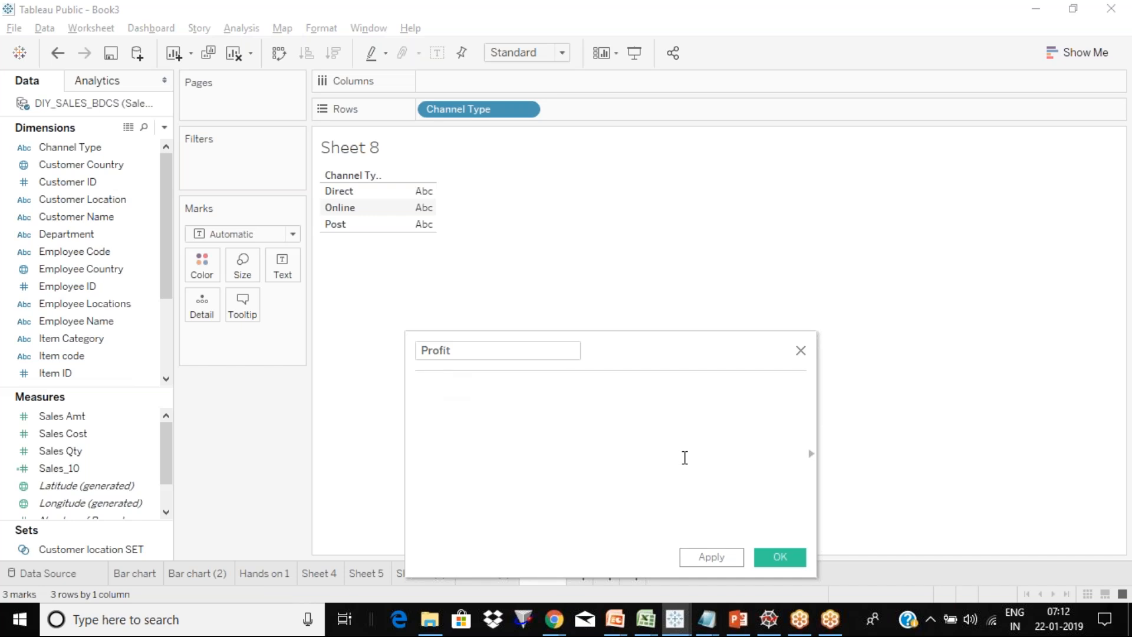
Enter an IF formula that returns [Sales Cost]*0.10 when [Channel Type]="Direct", closed with END on its own line.
{"action": "type", "text": "if"}
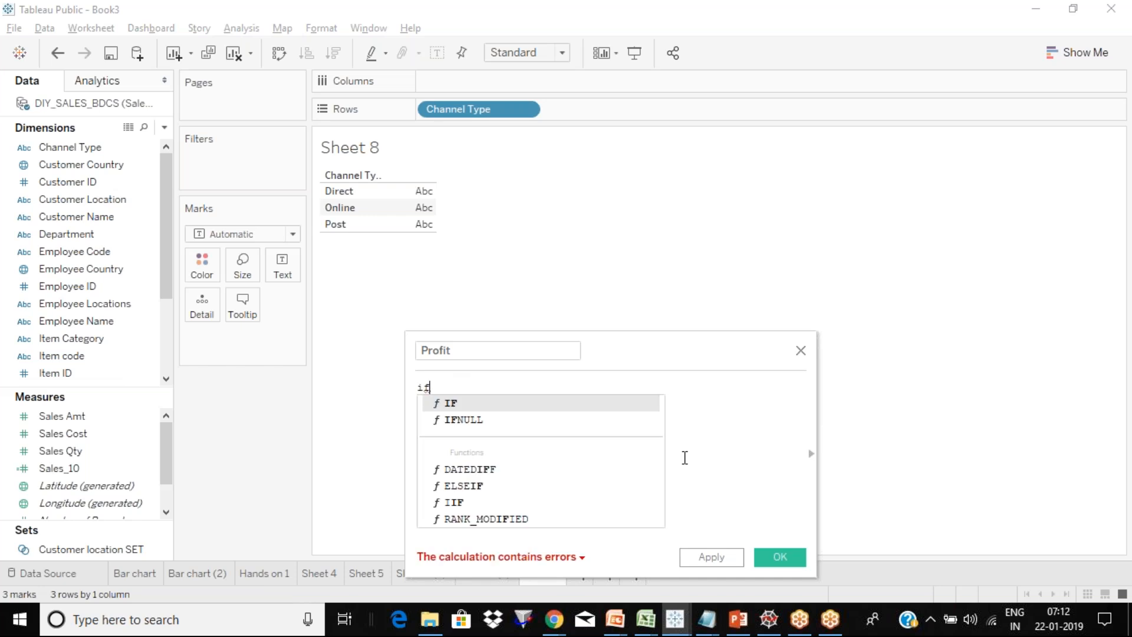
{"action": "type", "text": " cha"}
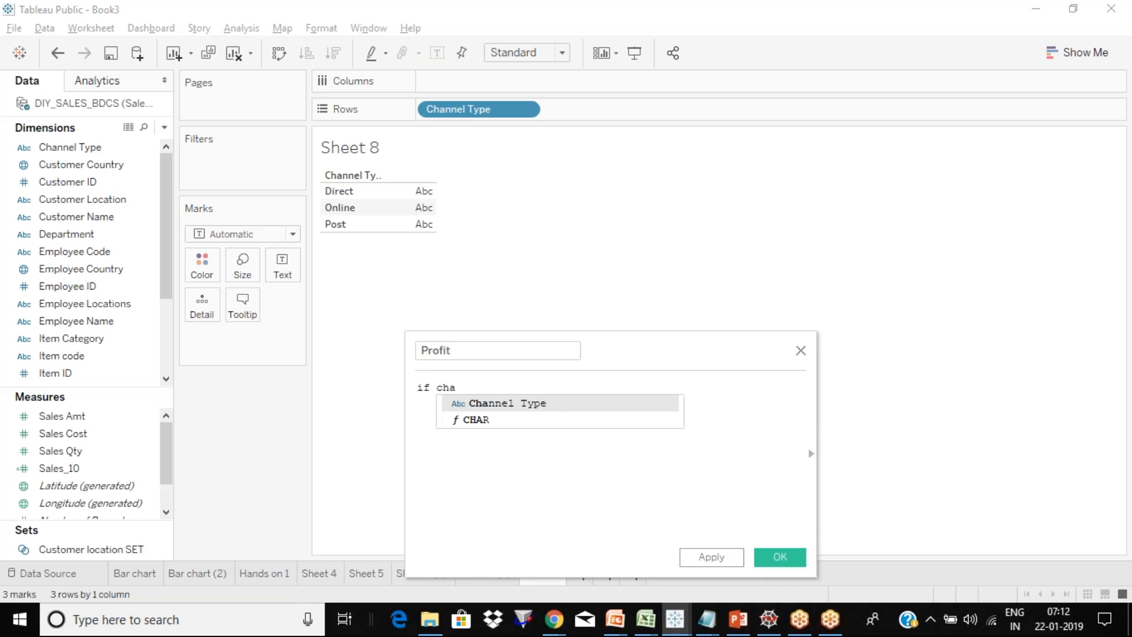
{"action": "key", "text": "Return"}
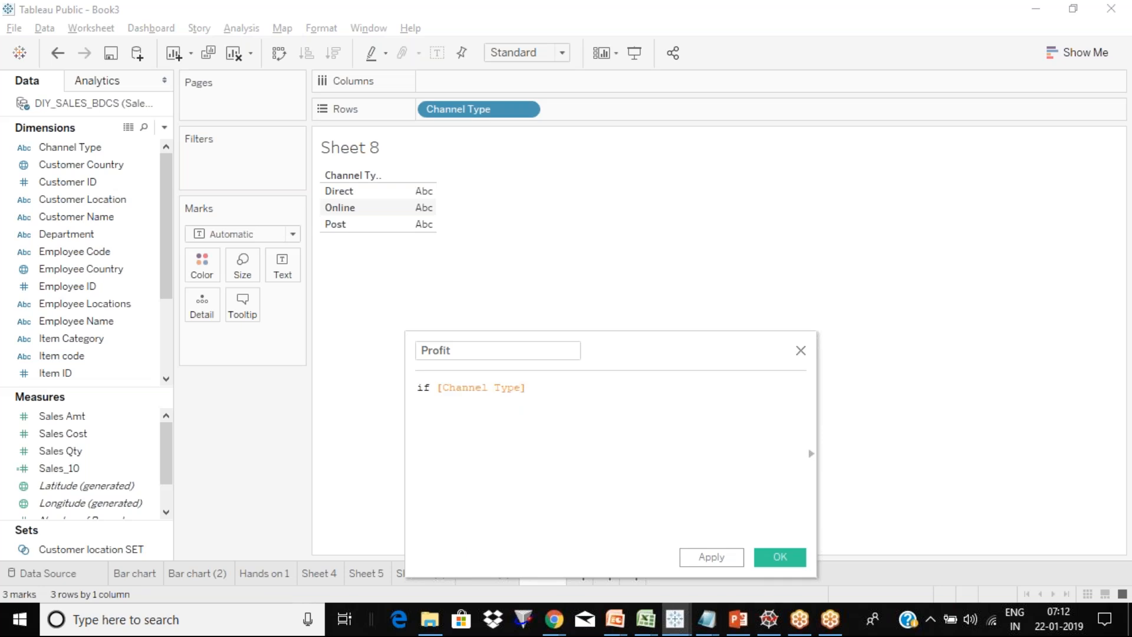
{"action": "type", "text": "=\"\""}
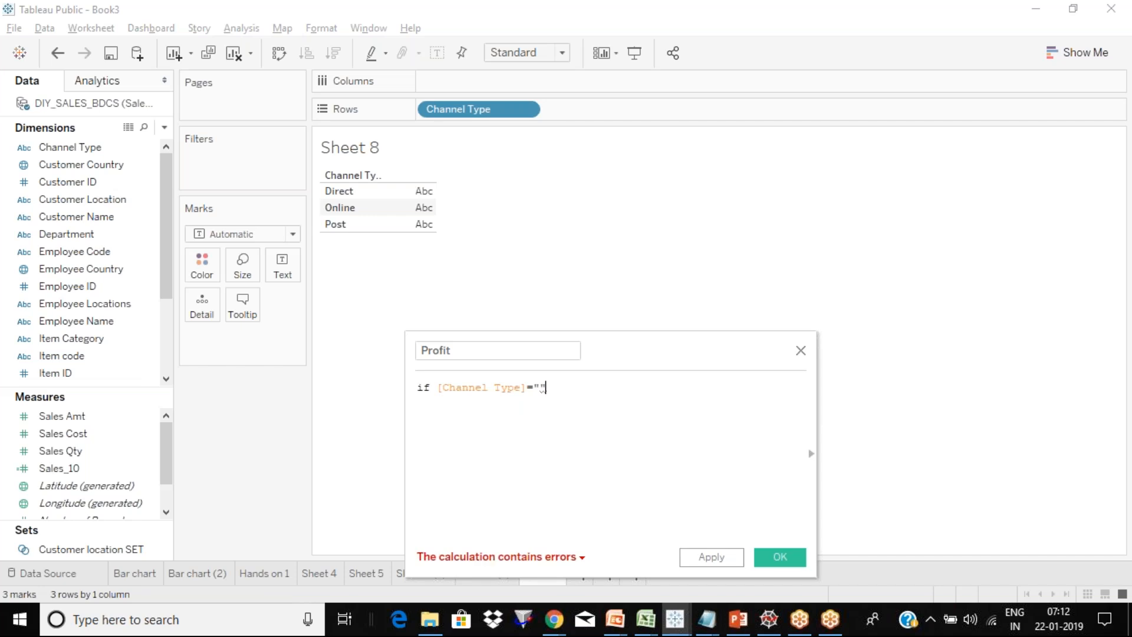
{"action": "key", "text": "Left"}
{"action": "type", "text": "Direct"}
{"action": "type", "text": "then sales"}
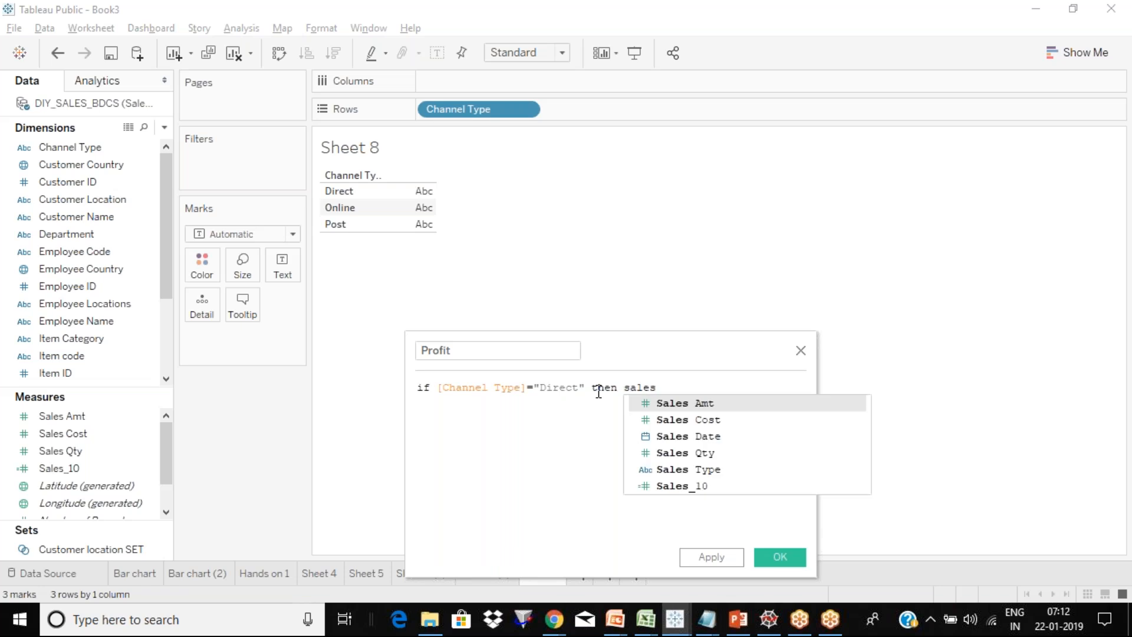
{"action": "key", "text": "Down"}
{"action": "key", "text": "Return"}
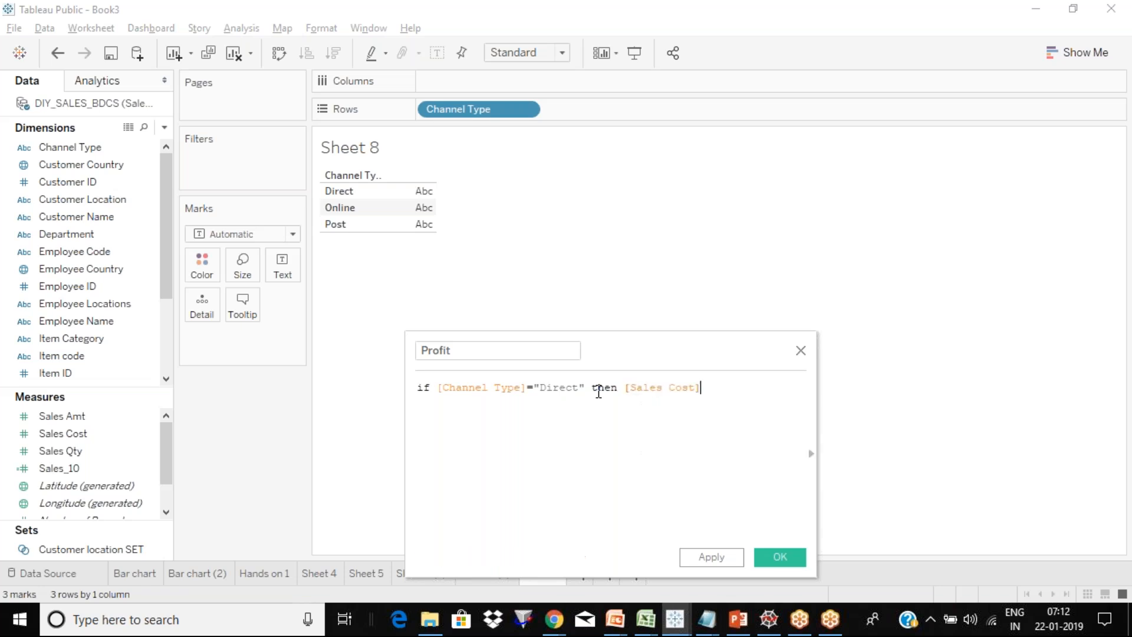
{"action": "type", "text": "*0.10"}
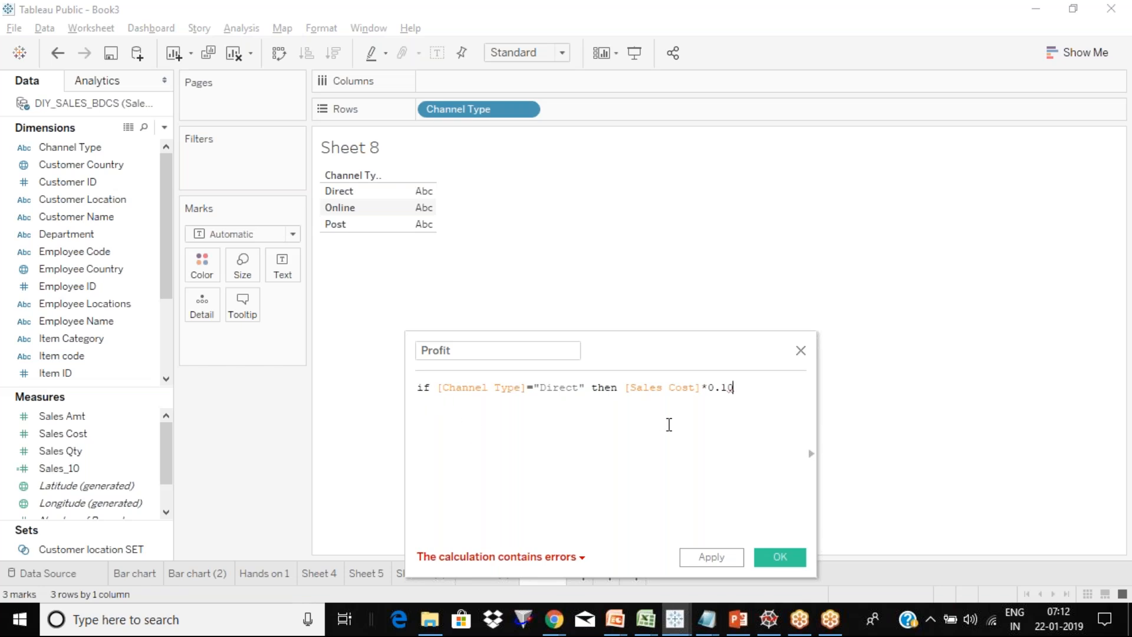
{"action": "key", "text": "Return"}
{"action": "type", "text": "END"}
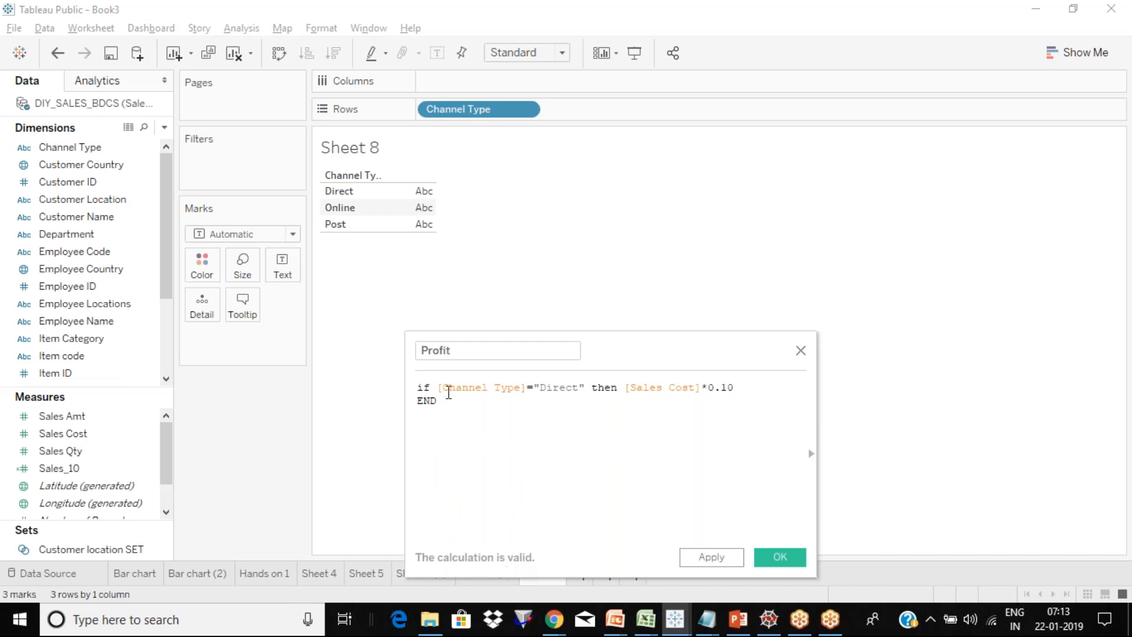
{"action": "left_click", "coordinate": [426, 402]}
{"action": "double_click", "coordinate": [426, 402]}
{"action": "left_click_drag", "start_coordinate": [437, 387], "coordinate": [585, 388]}
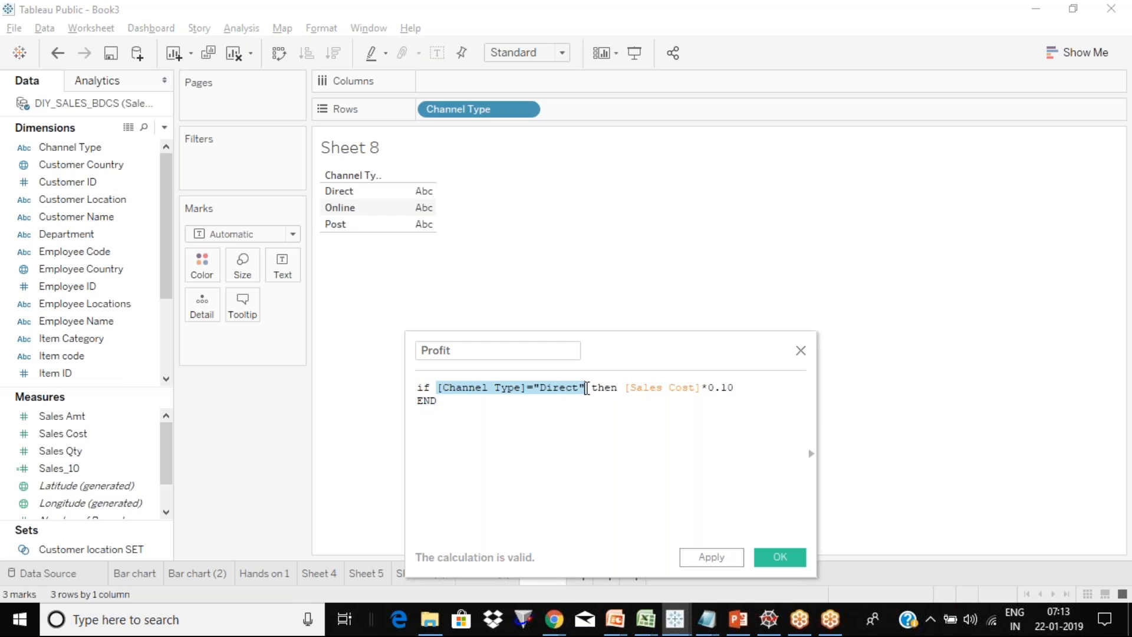
{"action": "left_click", "coordinate": [634, 392]}
{"action": "left_click_drag", "start_coordinate": [625, 388], "coordinate": [783, 394]}
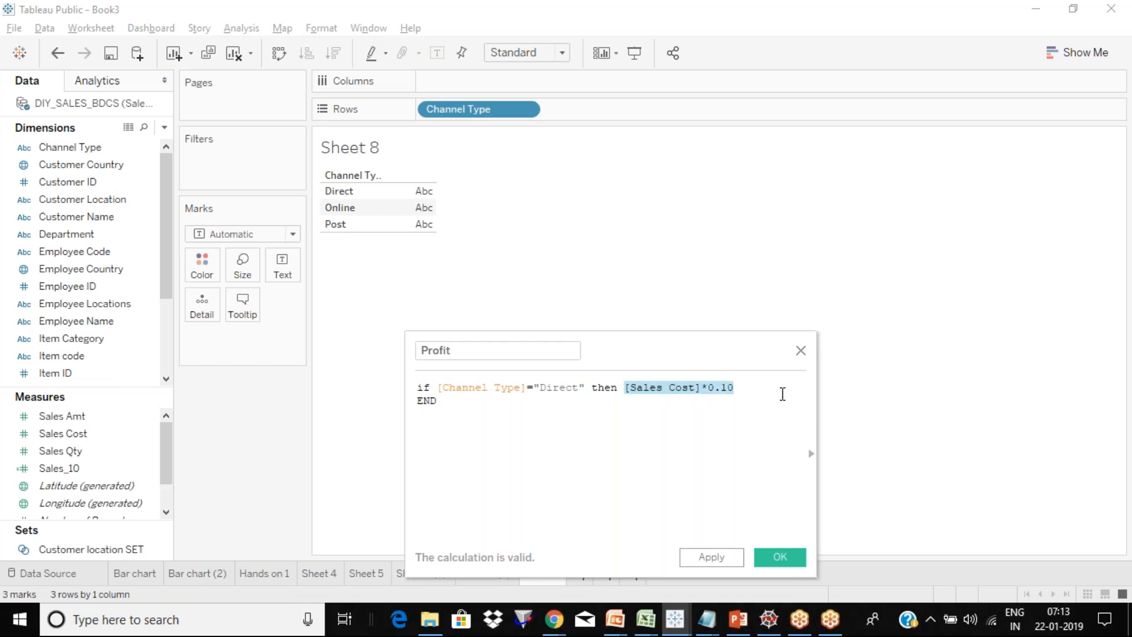
Insert an ELSEIF line before END that returns [Sales Cost]*0.20 when [Channel Type]="Online".
{"action": "left_click", "coordinate": [783, 394]}
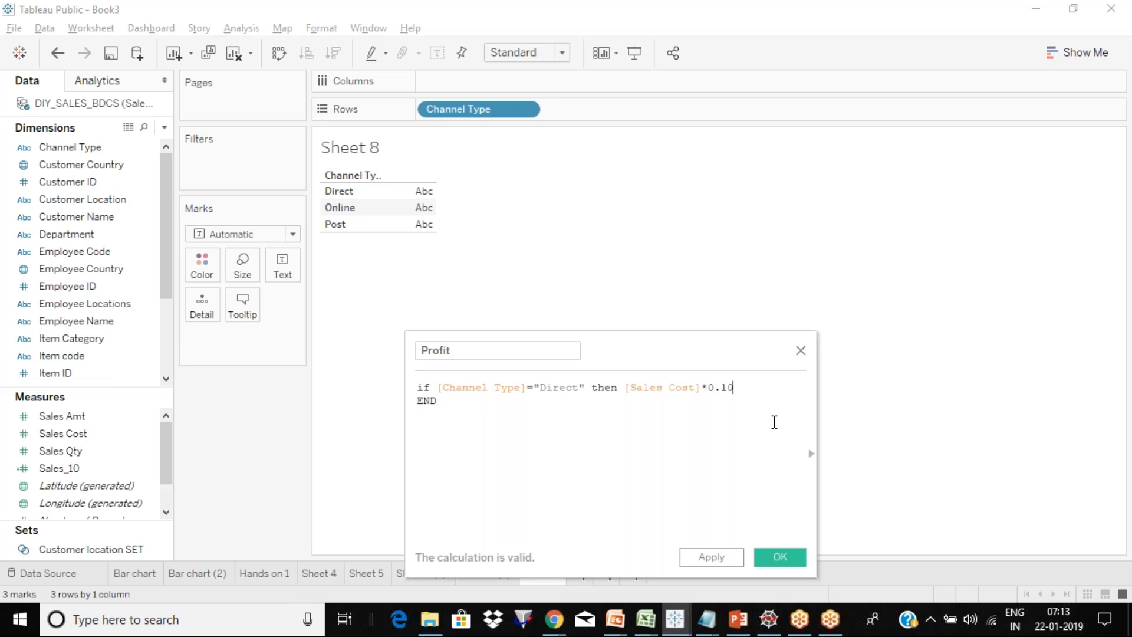
{"action": "key", "text": "Return"}
{"action": "type", "text": "el"}
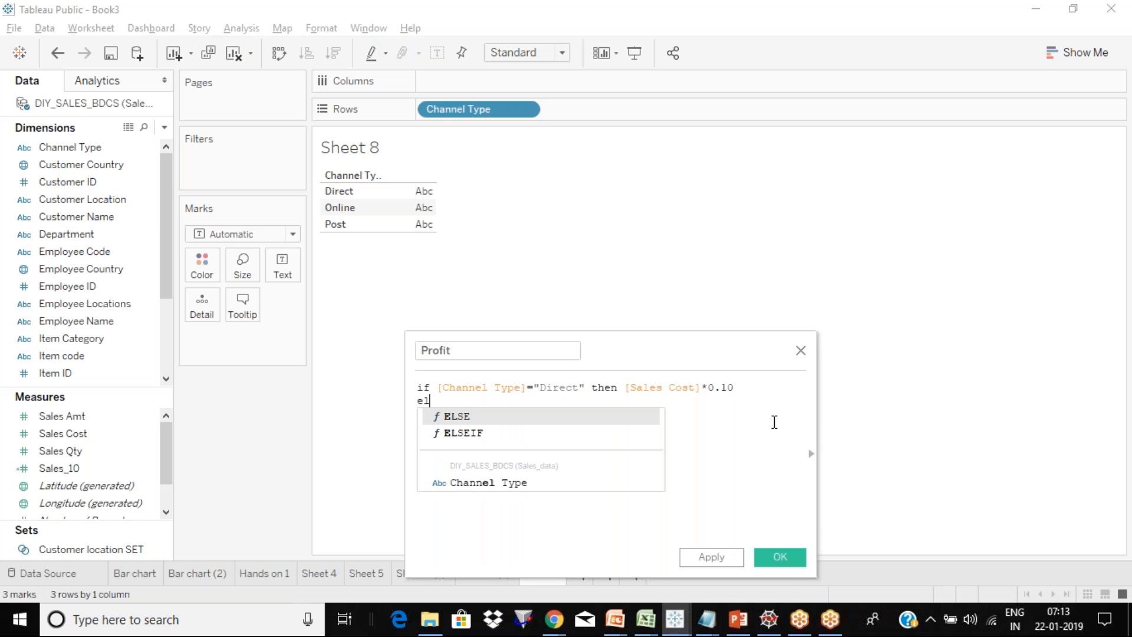
{"action": "type", "text": "se"}
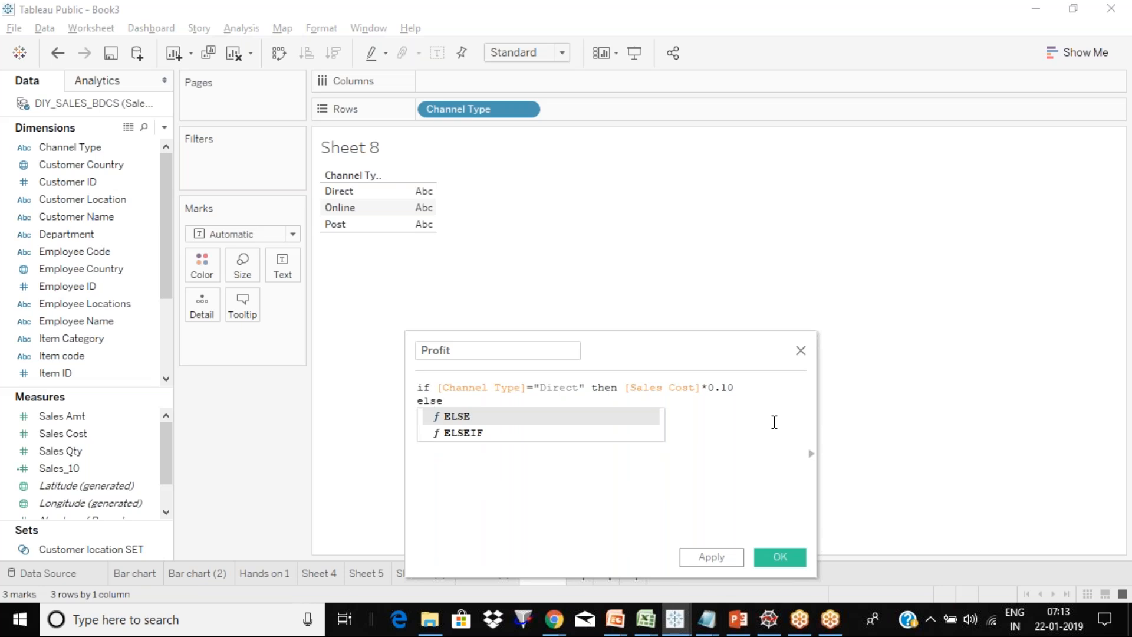
{"action": "key", "text": "Down"}
{"action": "key", "text": "Return"}
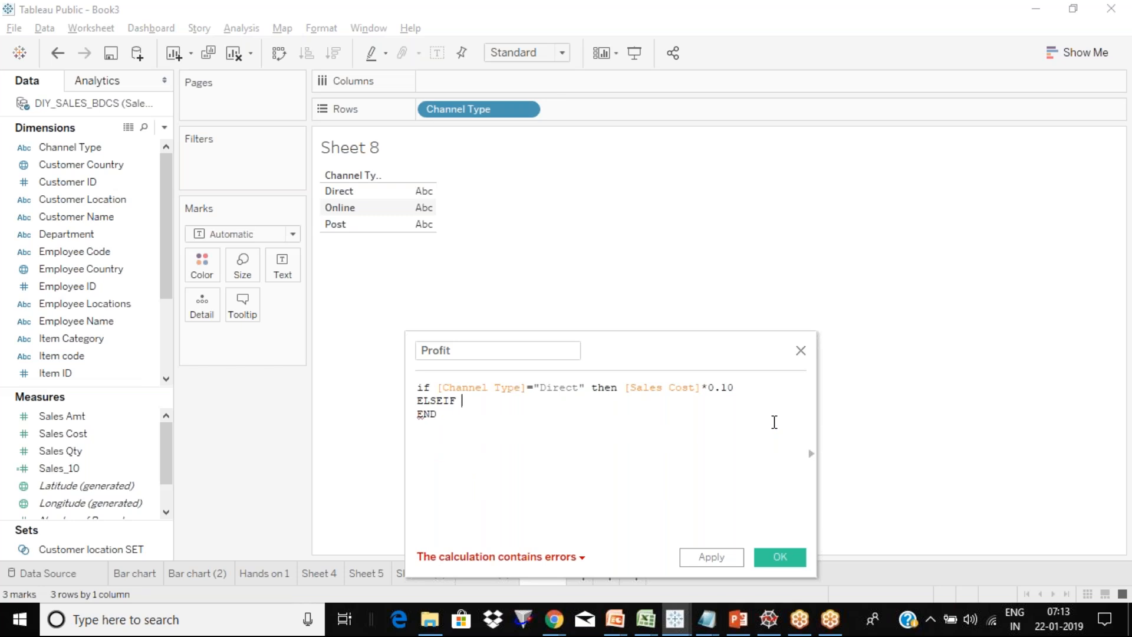
{"action": "type", "text": "c"}
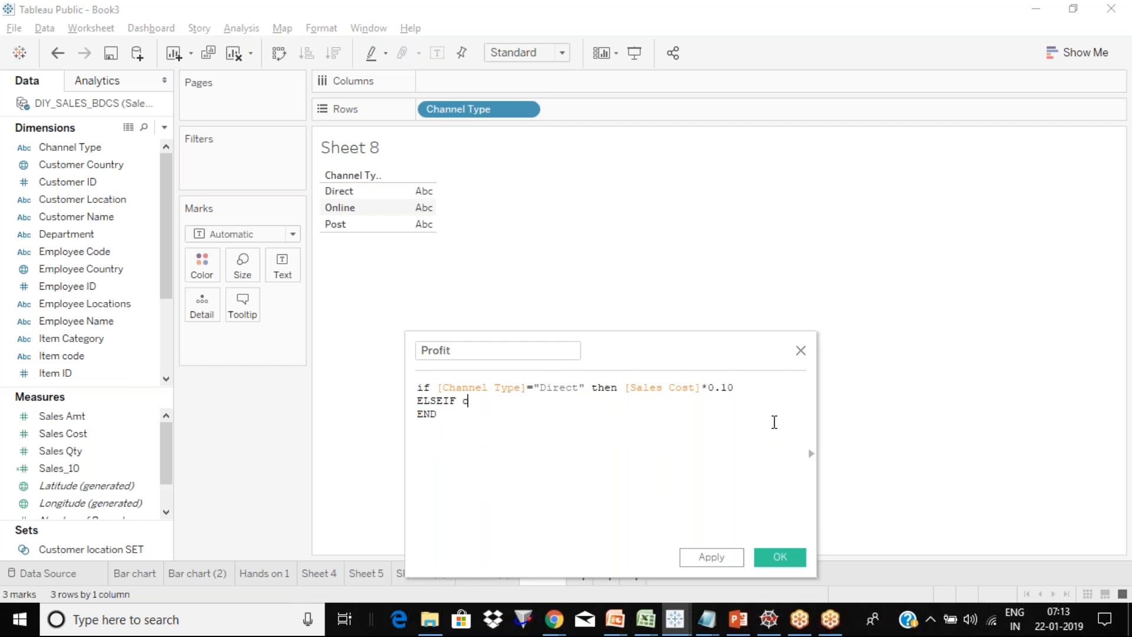
{"action": "type", "text": "hannel Type"}
{"action": "key", "text": "Return"}
{"action": "type", "text": "=\""}
{"action": "type", "text": "Onli"}
{"action": "type", "text": "ne\" t"}
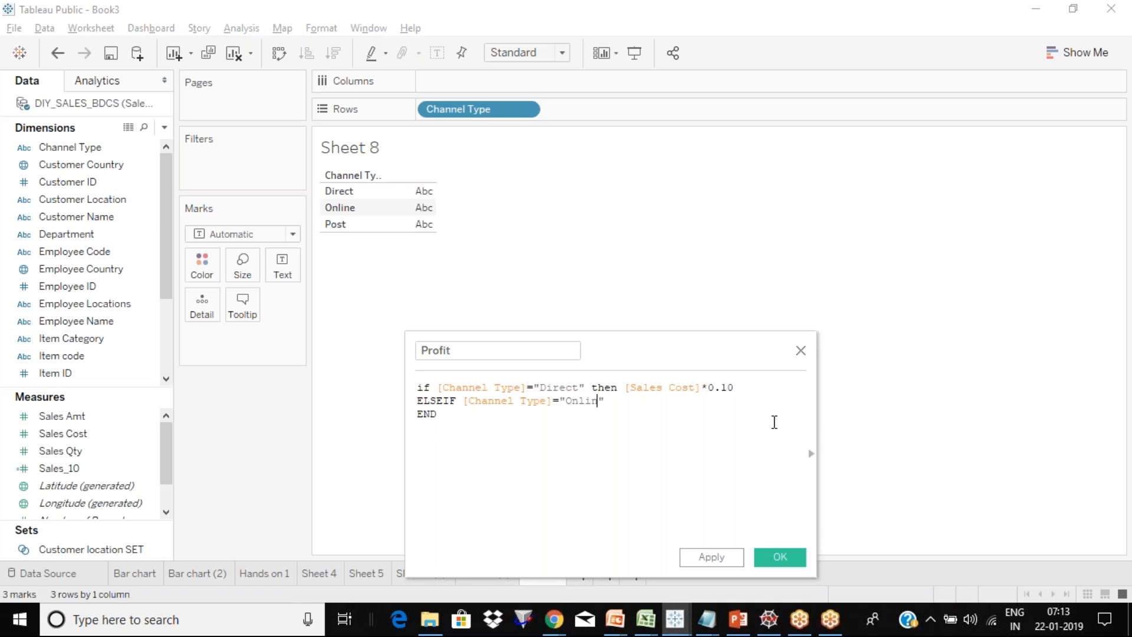
{"action": "type", "text": "hen sales"}
{"action": "key", "text": "Down"}
{"action": "key", "text": "Return"}
{"action": "type", "text": "*0.20"}
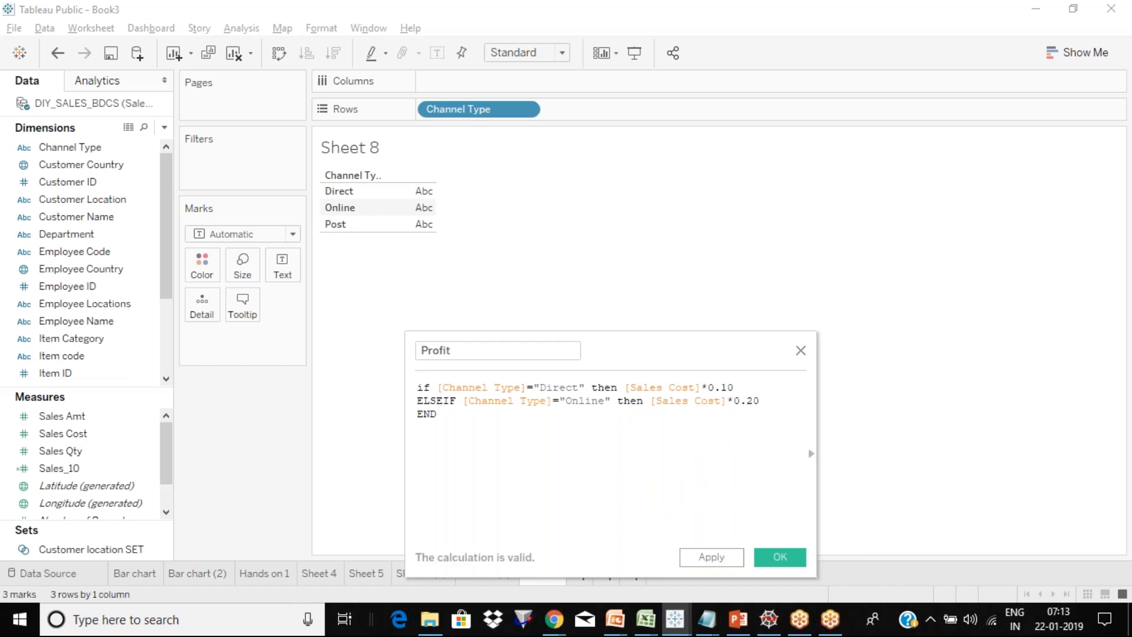
Add an else line before END that returns [Sales Cost]*0.30 for all remaining channel types.
{"action": "key", "text": "Return"}
{"action": "type", "text": "else"}
{"action": "key", "text": "Left"}
{"action": "key", "text": "Left"}
{"action": "key", "text": "Left"}
{"action": "key", "text": "Left"}
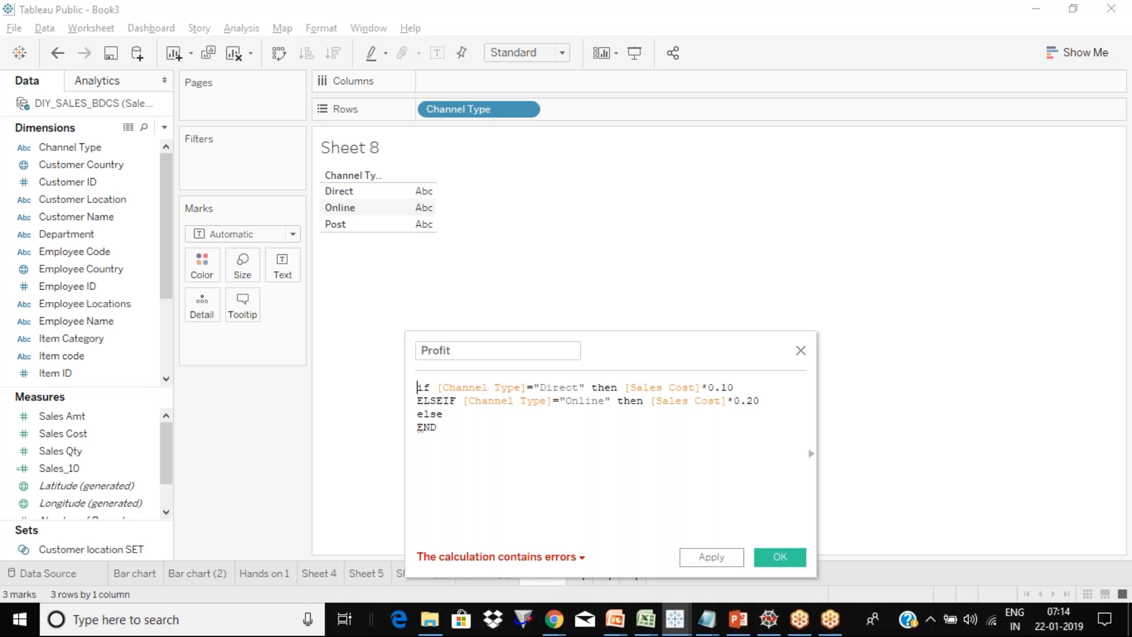
{"action": "key", "text": "shift+Down"}
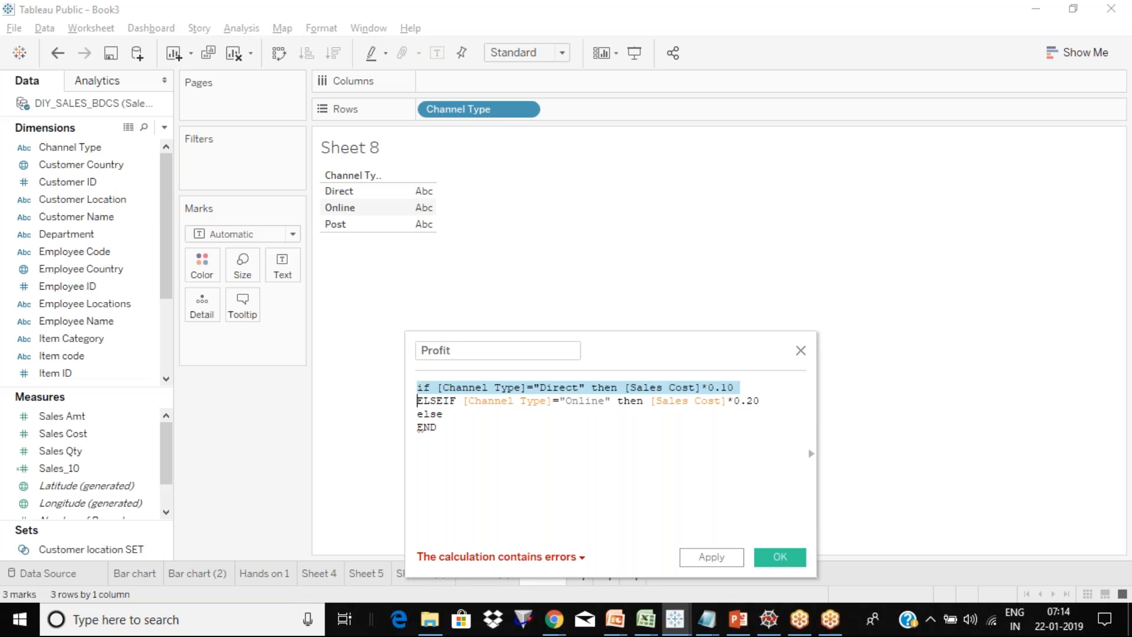
{"action": "key", "text": "Up"}
{"action": "key", "text": "Down"}
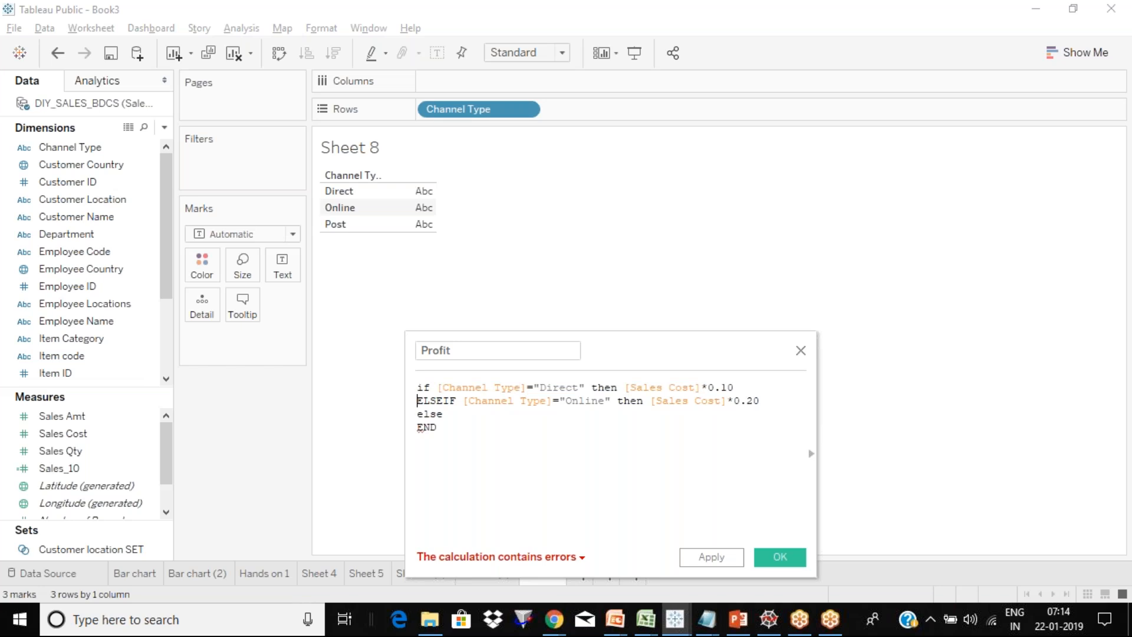
{"action": "key", "text": "Down"}
{"action": "key", "text": "Down"}
{"action": "key", "text": "Left"}
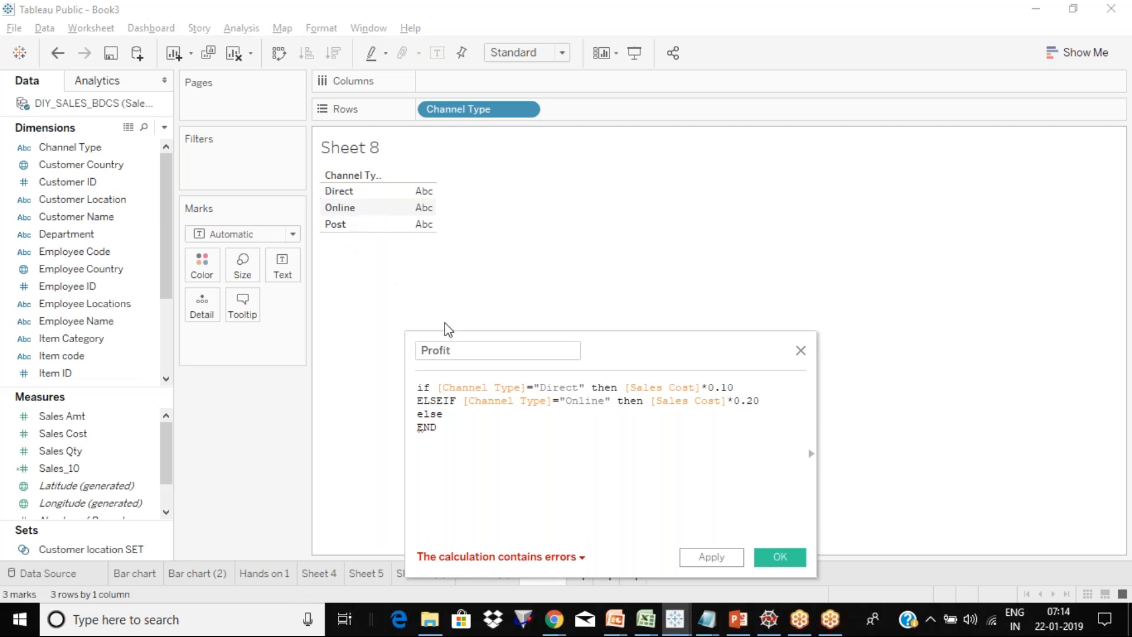
{"action": "type", "text": "sales"}
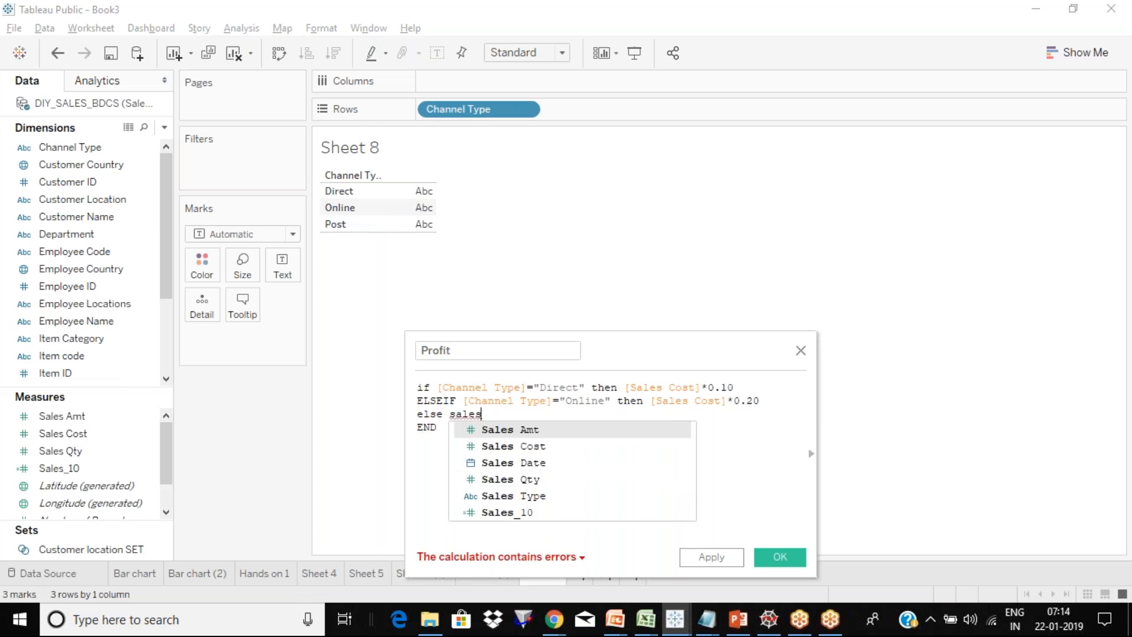
{"action": "key", "text": "Down"}
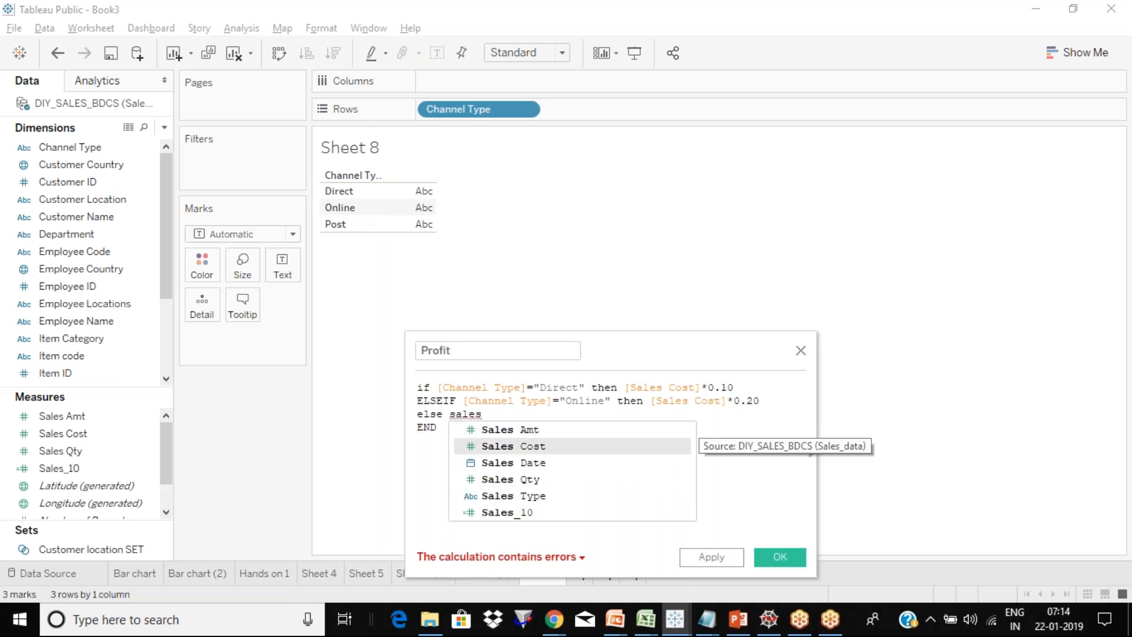
{"action": "key", "text": "Return"}
{"action": "type", "text": "*0"}
{"action": "type", "text": ".30"}
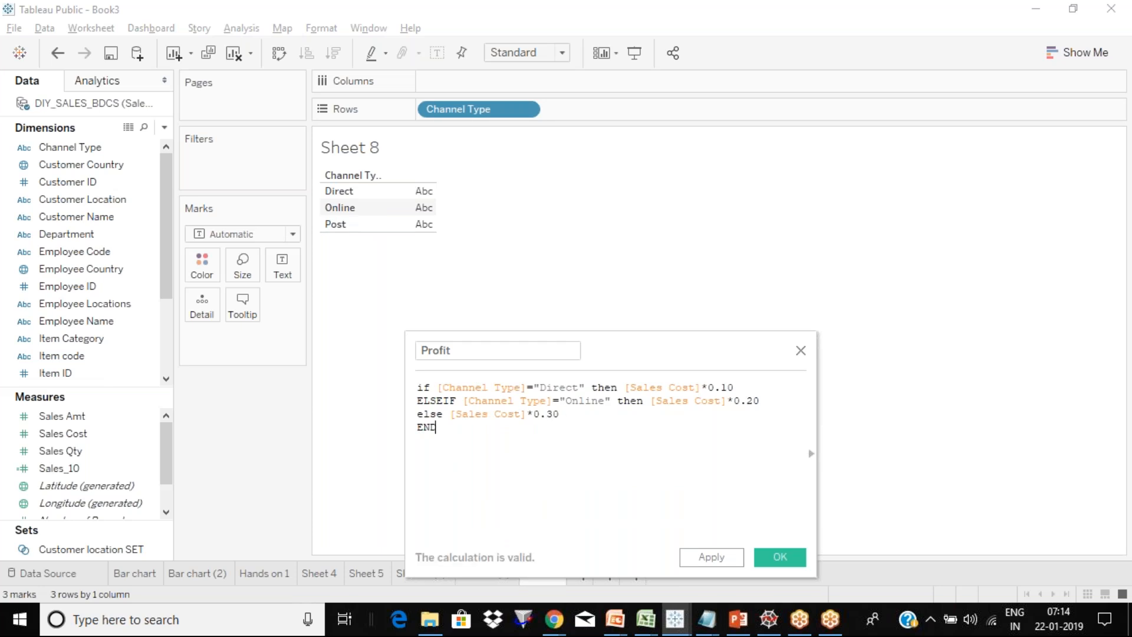
Apply the Profit calculation and save the calculated field.
{"action": "left_click", "coordinate": [459, 352]}
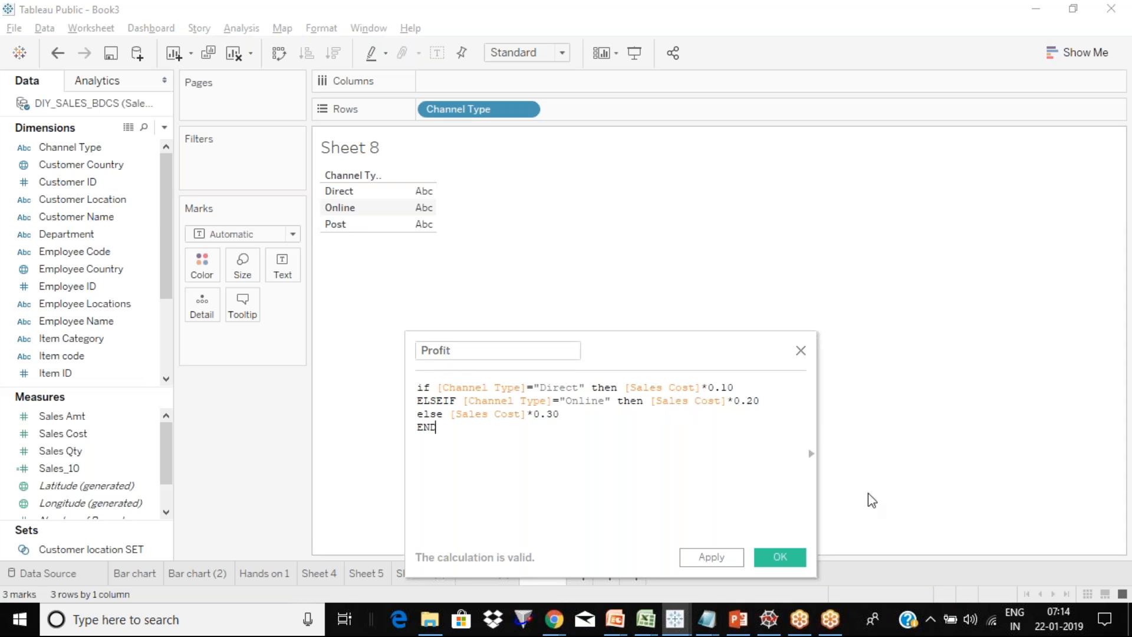
{"action": "left_click", "coordinate": [736, 559]}
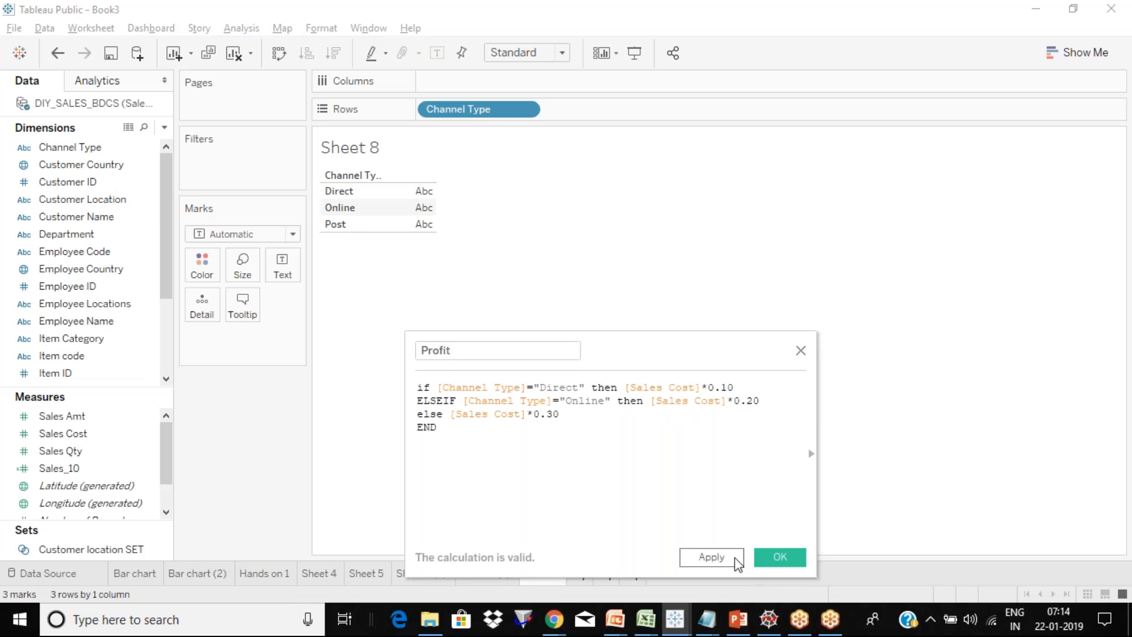
{"action": "left_click", "coordinate": [777, 559]}
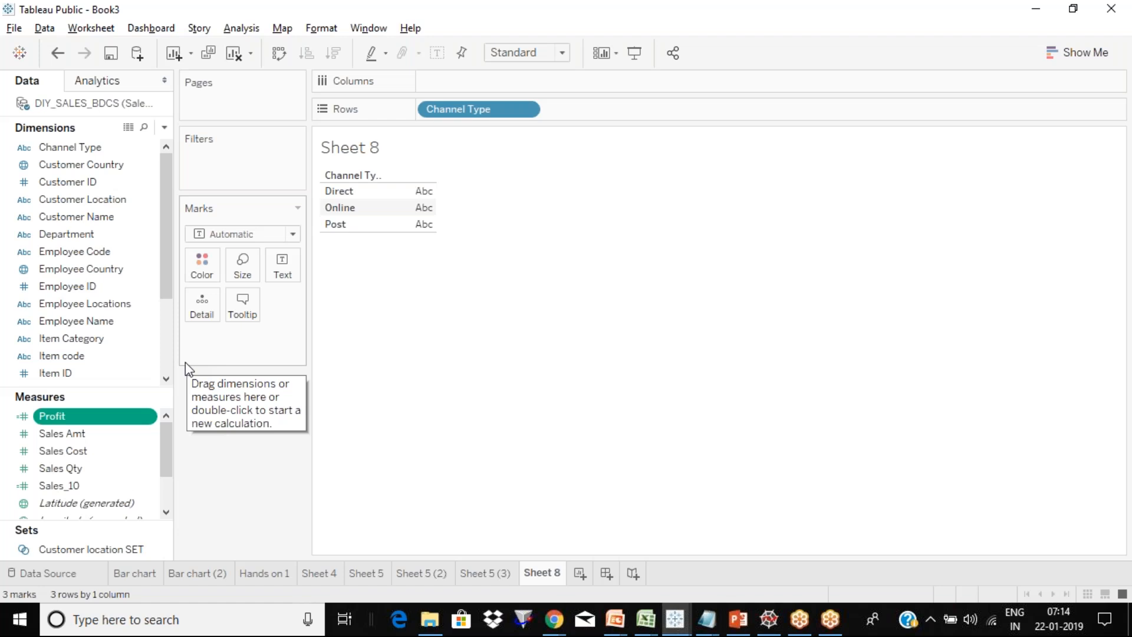
Open the Profit calculation for editing and insert an empty ELSEIF line above the else line.
{"action": "left_click", "coordinate": [148, 418]}
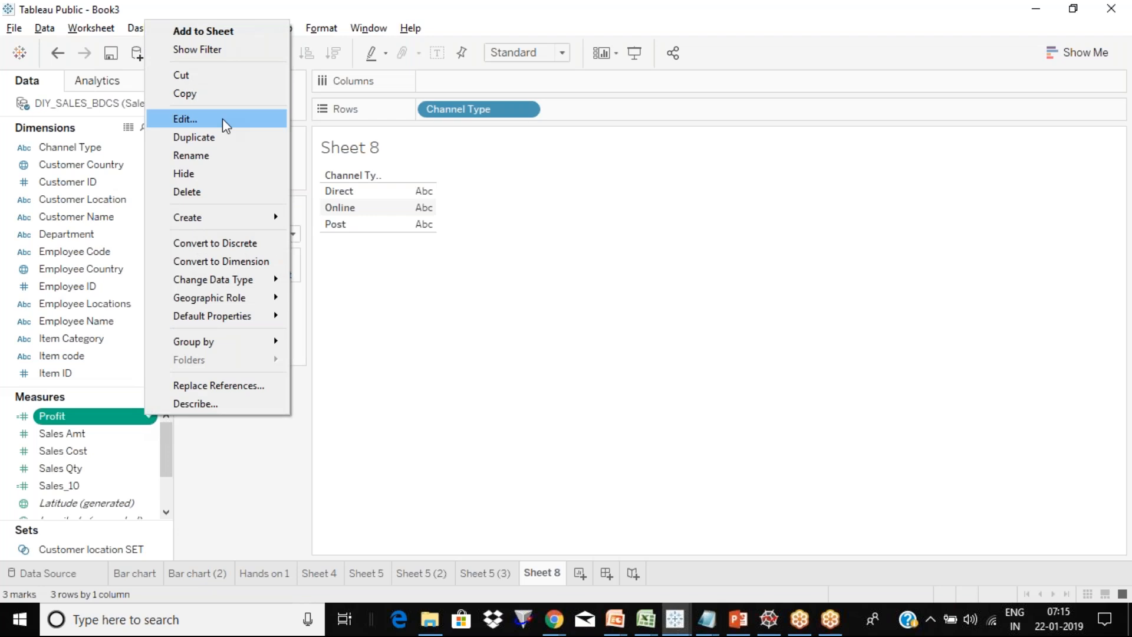
{"action": "left_click", "coordinate": [222, 119]}
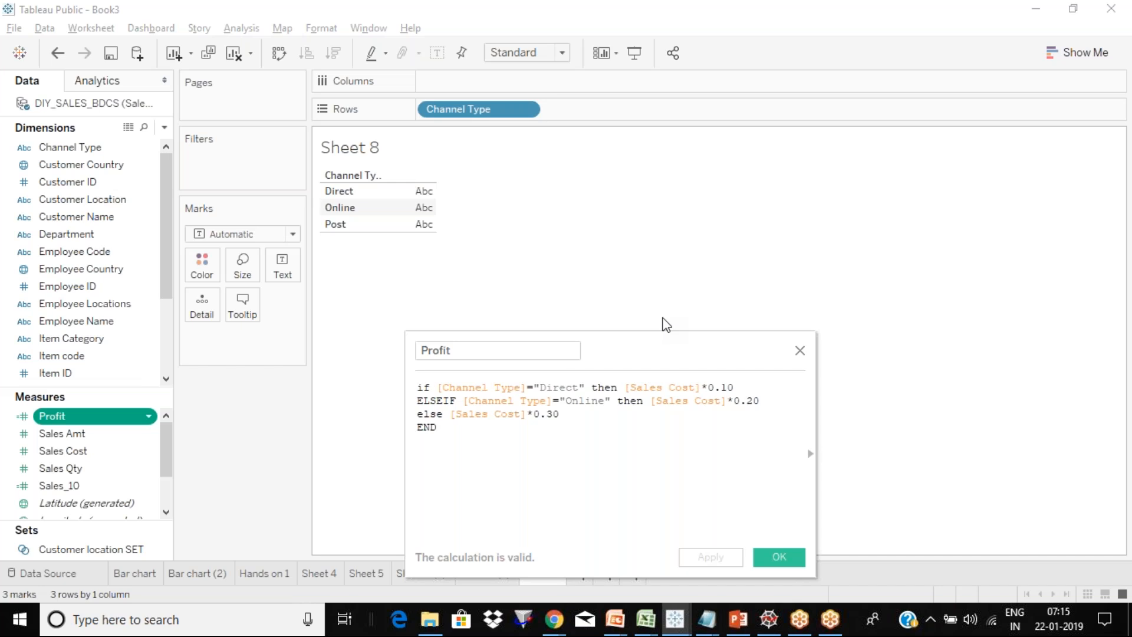
{"action": "key", "text": "Up"}
{"action": "key", "text": "Home"}
{"action": "key", "text": "shift+Right"}
{"action": "key", "text": "shift+Right"}
{"action": "key", "text": "shift+Right"}
{"action": "key", "text": "shift+Right"}
{"action": "key", "text": "Up"}
{"action": "key", "text": "Left"}
{"action": "key", "text": "Left"}
{"action": "key", "text": "Left"}
{"action": "key", "text": "Down"}
{"action": "key", "text": "Left"}
{"action": "key", "text": "Return"}
{"action": "key", "text": "Up"}
{"action": "type", "text": "else"}
{"action": "key", "text": "Down"}
{"action": "key", "text": "Return"}
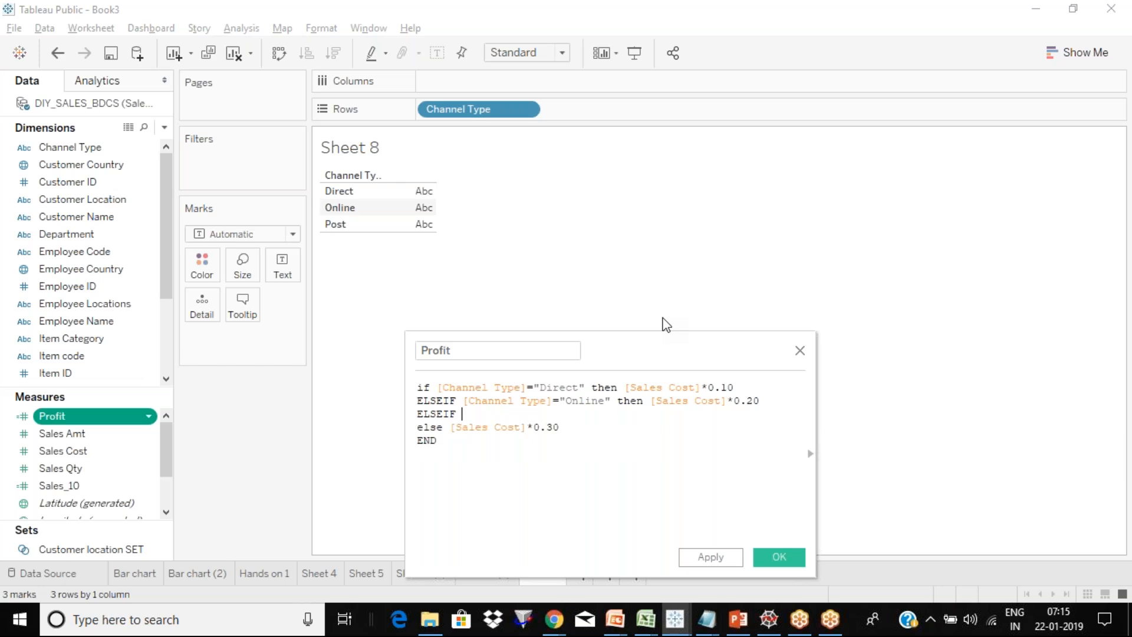
Add a second empty ELSEIF line directly below the first empty one.
{"action": "key", "text": "Return"}
{"action": "type", "text": "else"}
{"action": "key", "text": "Down"}
{"action": "key", "text": "Return"}
Examine the formula's structure by highlighting the if and ELSEIF lines, the else line and the opening if keyword.
{"action": "key", "text": "Down"}
{"action": "key", "text": "Left"}
{"action": "key", "text": "Left"}
{"action": "key", "text": "Left"}
{"action": "key", "text": "Left"}
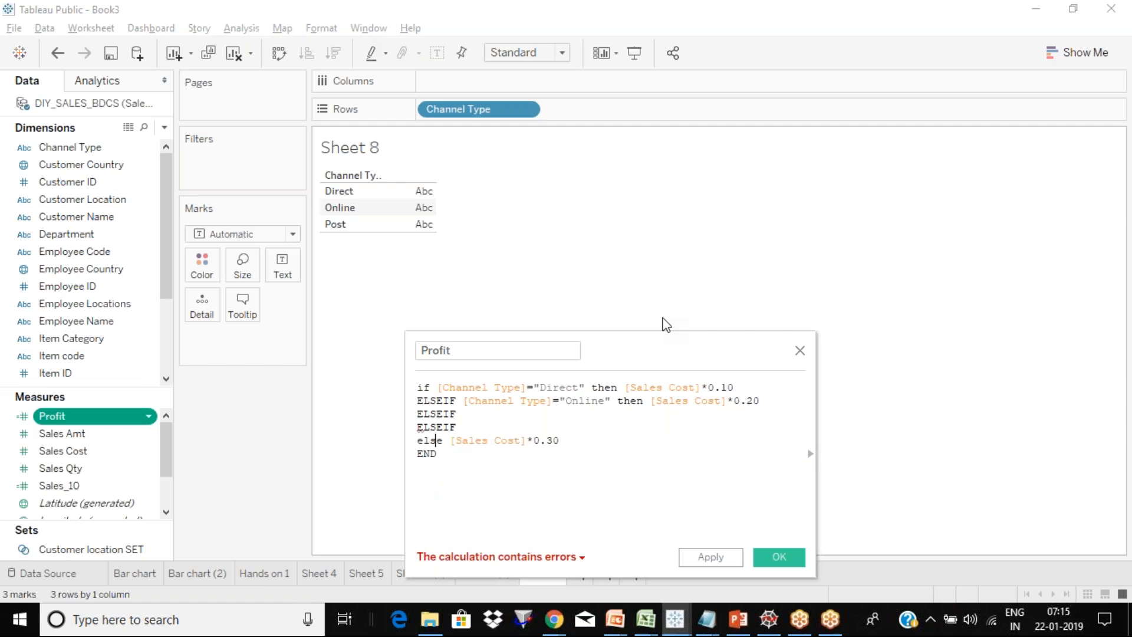
{"action": "key", "text": "Right"}
{"action": "key", "text": "shift+Left"}
{"action": "key", "text": "shift+Left"}
{"action": "key", "text": "shift+Left"}
{"action": "key", "text": "shift+Left"}
{"action": "key", "text": "Left"}
{"action": "key", "text": "Up"}
{"action": "key", "text": "Up"}
{"action": "key", "text": "Up"}
{"action": "key", "text": "Up"}
{"action": "key", "text": "shift+Down"}
{"action": "key", "text": "shift+Down"}
{"action": "key", "text": "Left"}
{"action": "key", "text": "Down"}
{"action": "key", "text": "Down"}
{"action": "key", "text": "Down"}
{"action": "key", "text": "Down"}
{"action": "key", "text": "Up"}
{"action": "key", "text": "Up"}
{"action": "key", "text": "Up"}
{"action": "key", "text": "Up"}
{"action": "key", "text": "shift+Down"}
{"action": "key", "text": "shift+Down"}
{"action": "key", "text": "shift+Down"}
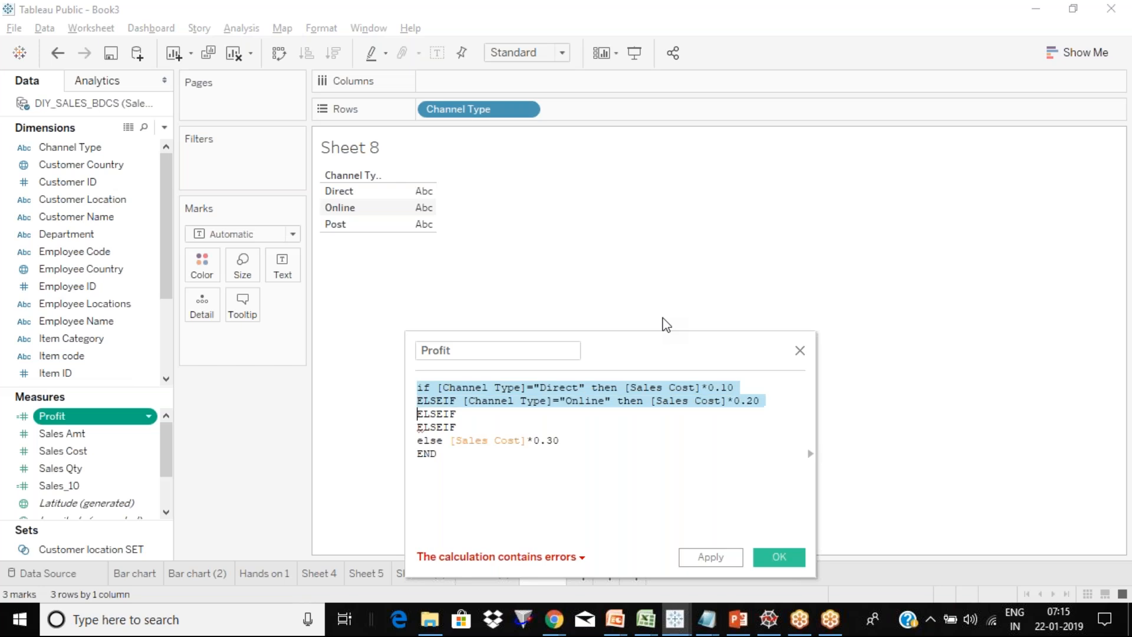
{"action": "key", "text": "shift+Down"}
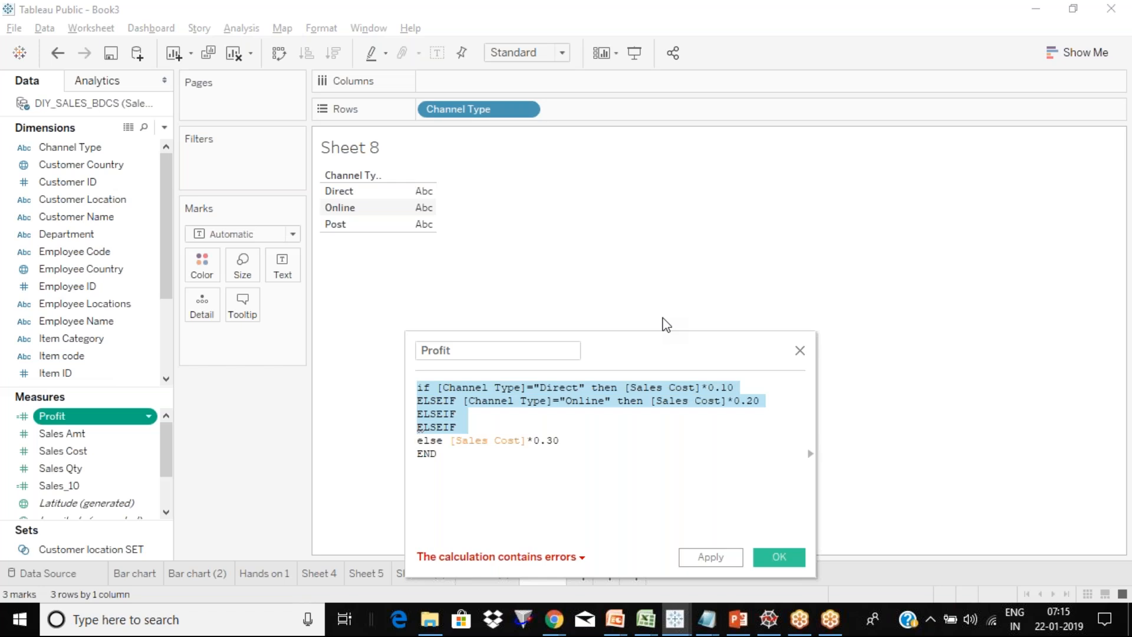
{"action": "key", "text": "Down"}
{"action": "key", "text": "shift+Up"}
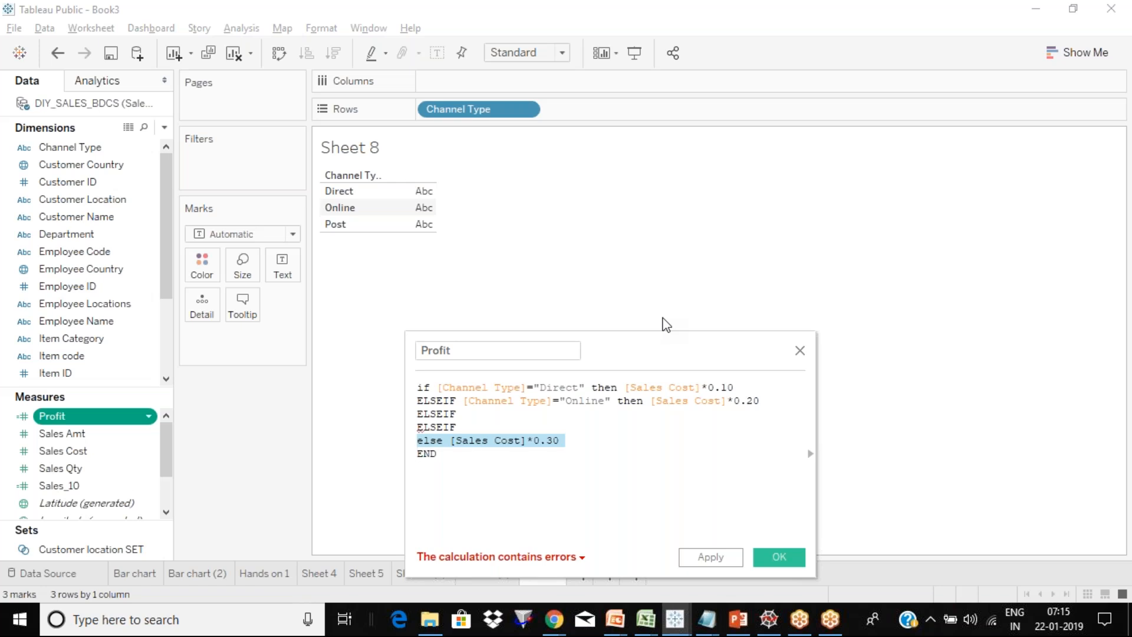
{"action": "key", "text": "Right"}
{"action": "key", "text": "Right"}
{"action": "key", "text": "Right"}
{"action": "key", "text": "Right"}
{"action": "key", "text": "Up"}
{"action": "key", "text": "Up"}
{"action": "key", "text": "Up"}
{"action": "key", "text": "Up"}
{"action": "key", "text": "Up"}
{"action": "key", "text": "Home"}
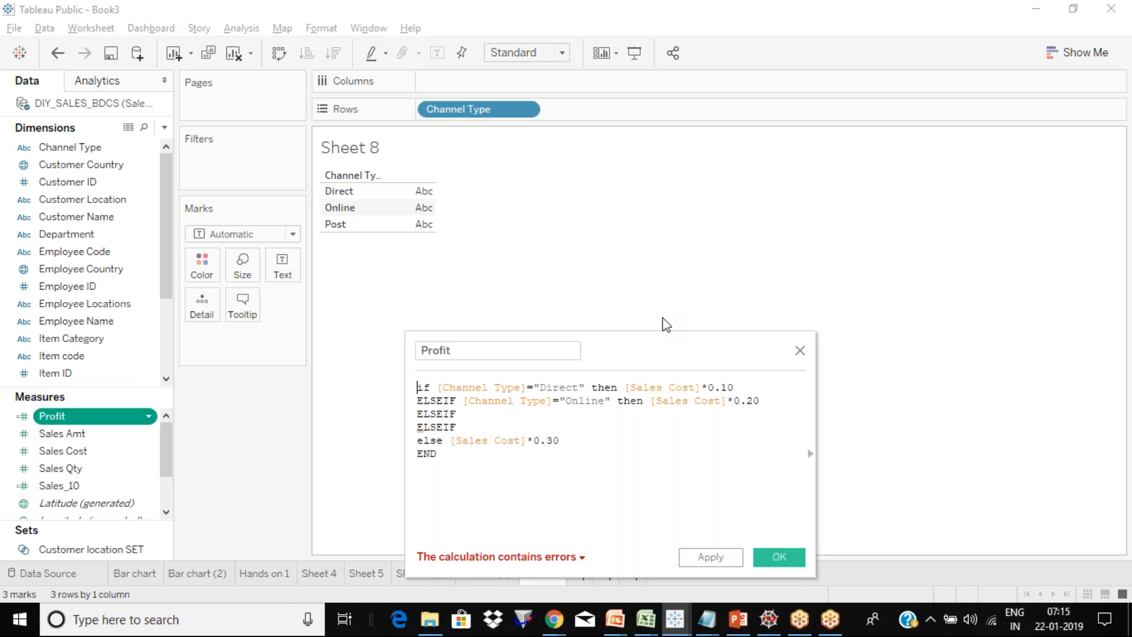
{"action": "key", "text": "shift+Right"}
{"action": "key", "text": "shift+Right"}
{"action": "key", "text": "Left"}
{"action": "key", "text": "Down"}
{"action": "key", "text": "Down"}
{"action": "key", "text": "Up"}
{"action": "key", "text": "Down"}
{"action": "key", "text": "Down"}
{"action": "key", "text": "Down"}
{"action": "key", "text": "Down"}
Delete the closing END keyword of the formula and re-enter it in lowercase as end.
{"action": "key", "text": "shift+Right"}
{"action": "key", "text": "shift+Right"}
{"action": "key", "text": "shift+Right"}
{"action": "key", "text": "BackSpace"}
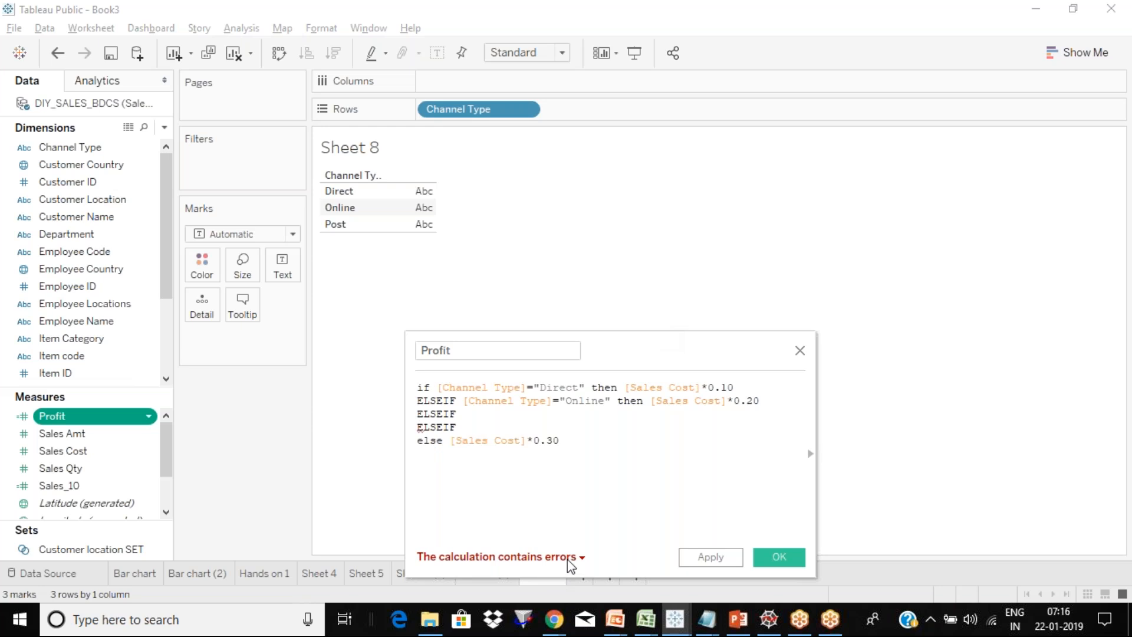
{"action": "type", "text": "end"}
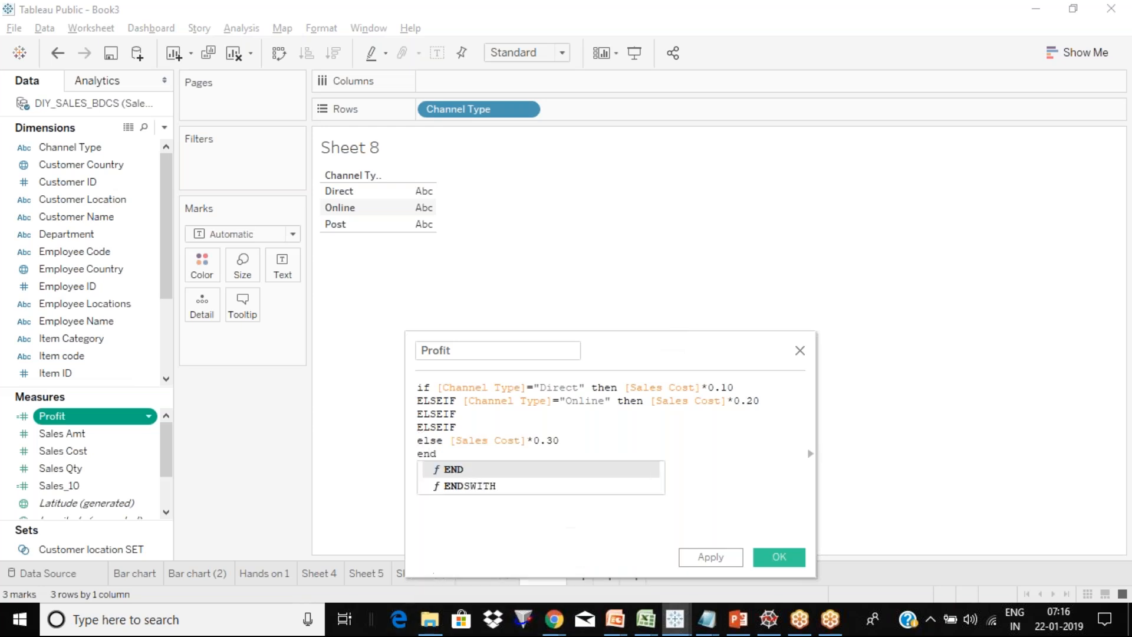
Delete the two empty ELSEIF lines from the formula and close the calculation editor without saving.
{"action": "left_click", "coordinate": [462, 426]}
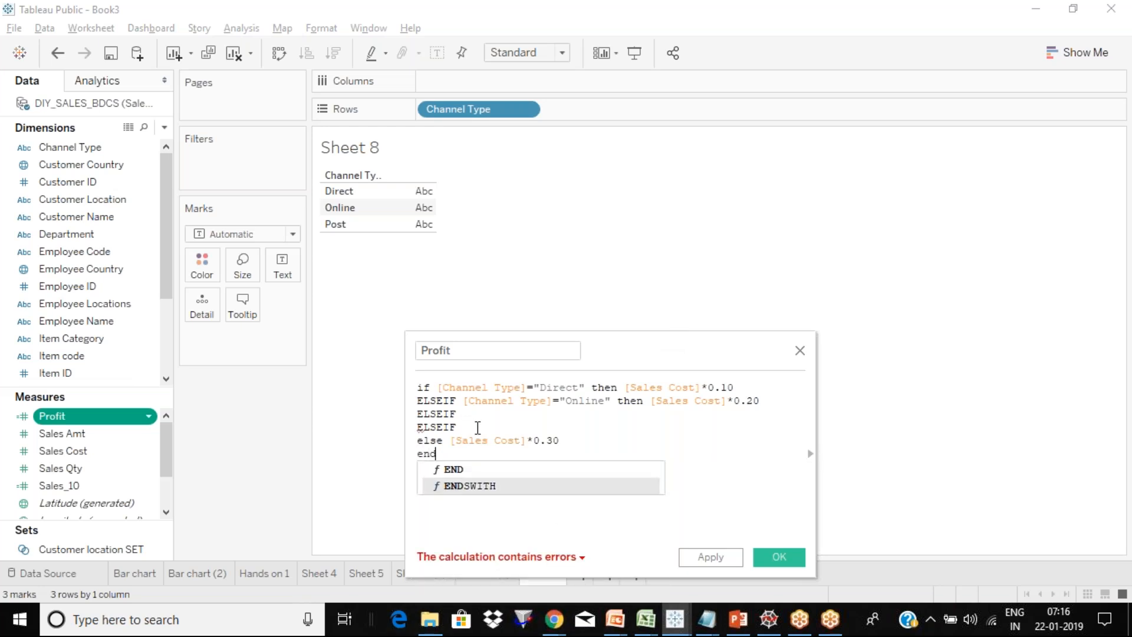
{"action": "key", "text": "BackSpace"}
{"action": "key", "text": "BackSpace"}
{"action": "key", "text": "BackSpace"}
{"action": "key", "text": "BackSpace"}
{"action": "key", "text": "BackSpace"}
{"action": "key", "text": "BackSpace"}
{"action": "key", "text": "BackSpace"}
{"action": "key", "text": "BackSpace"}
{"action": "key", "text": "BackSpace"}
{"action": "key", "text": "BackSpace"}
{"action": "key", "text": "BackSpace"}
{"action": "key", "text": "BackSpace"}
{"action": "key", "text": "BackSpace"}
{"action": "key", "text": "BackSpace"}
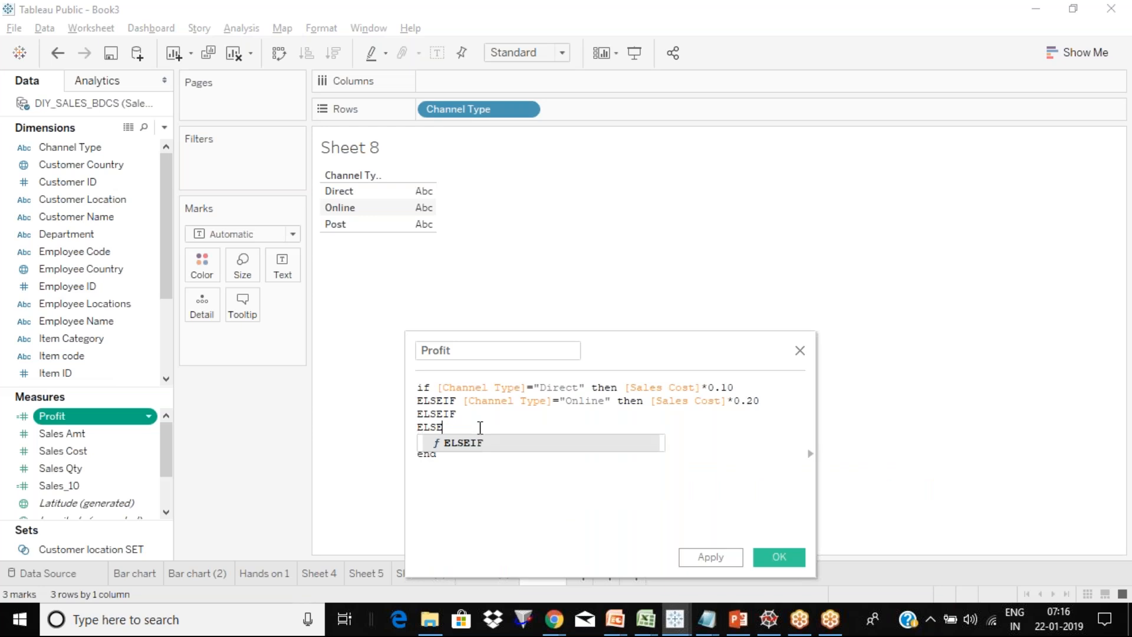
{"action": "key", "text": "BackSpace"}
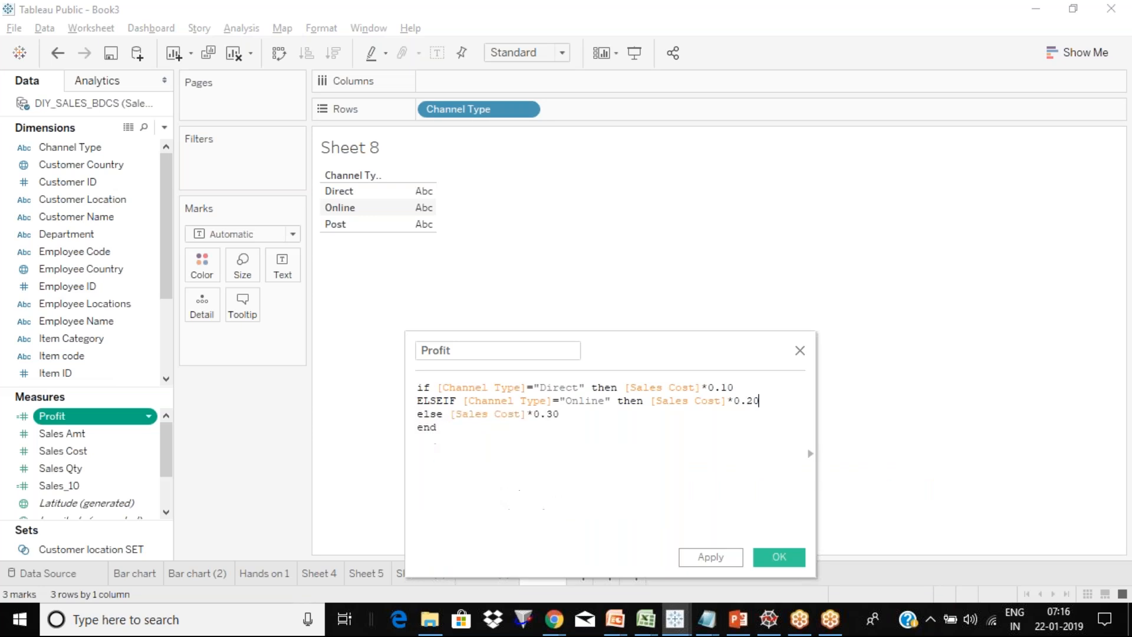
{"action": "left_click", "coordinate": [496, 466]}
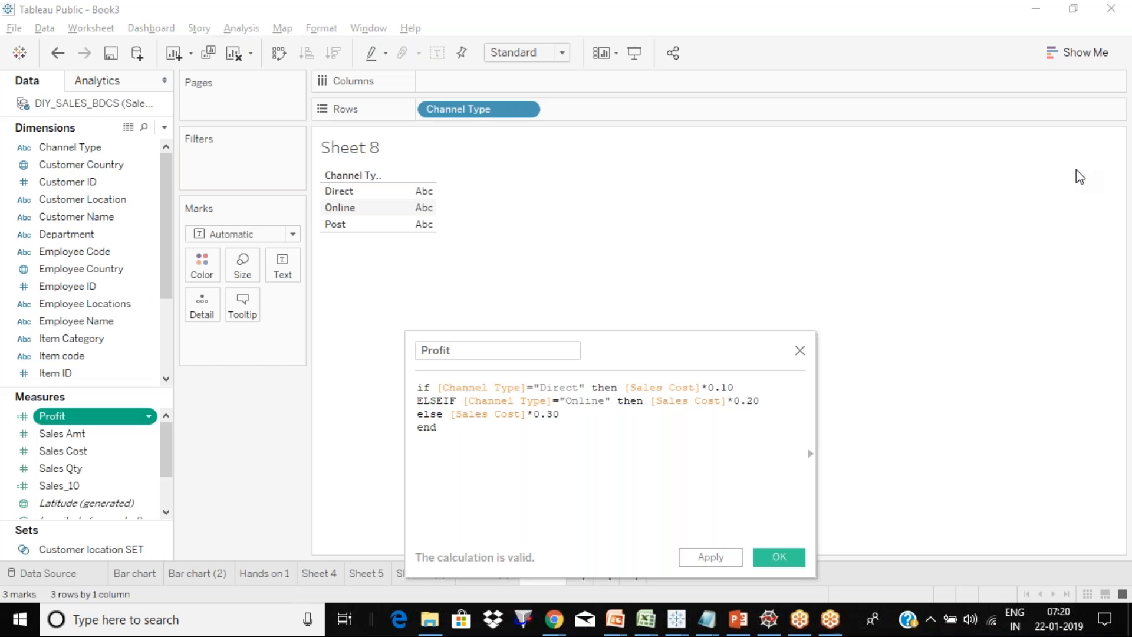
{"action": "left_click", "coordinate": [800, 353]}
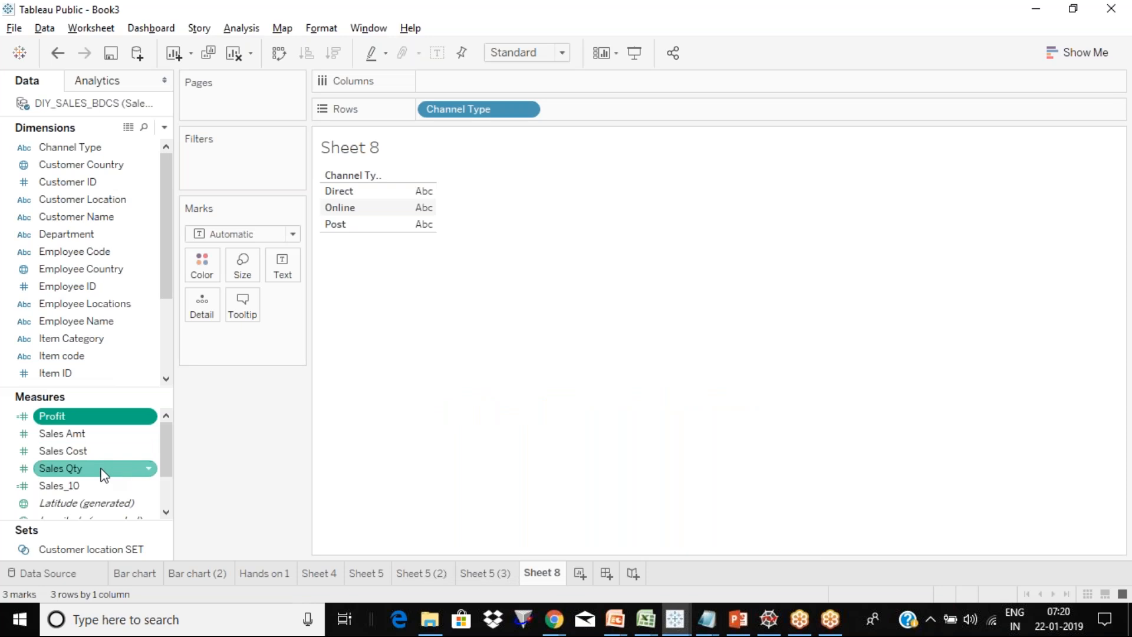
Inspect the value range of Sales Qty in a filter on all values and close it without applying.
{"action": "left_click", "coordinate": [104, 469]}
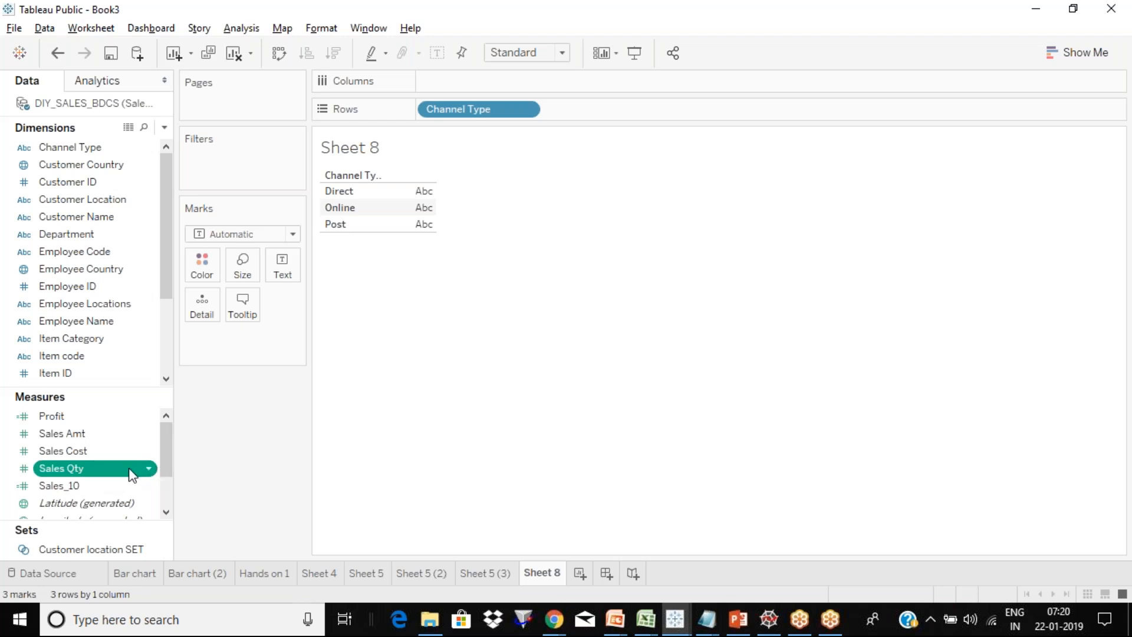
{"action": "left_click_drag", "start_coordinate": [131, 471], "coordinate": [189, 154]}
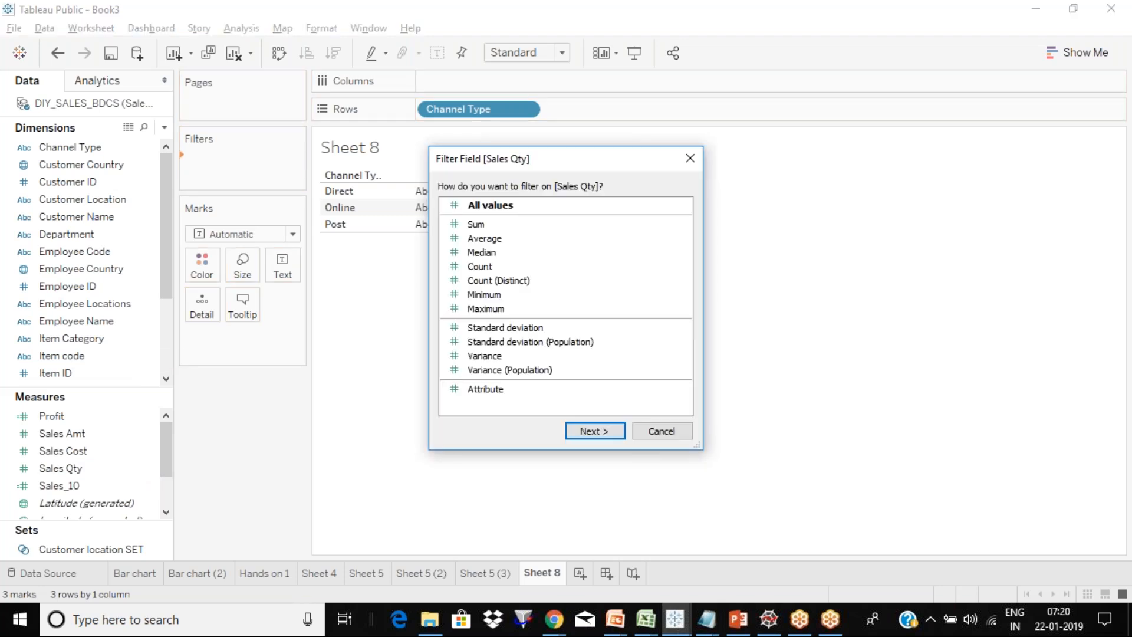
{"action": "double_click", "coordinate": [511, 207]}
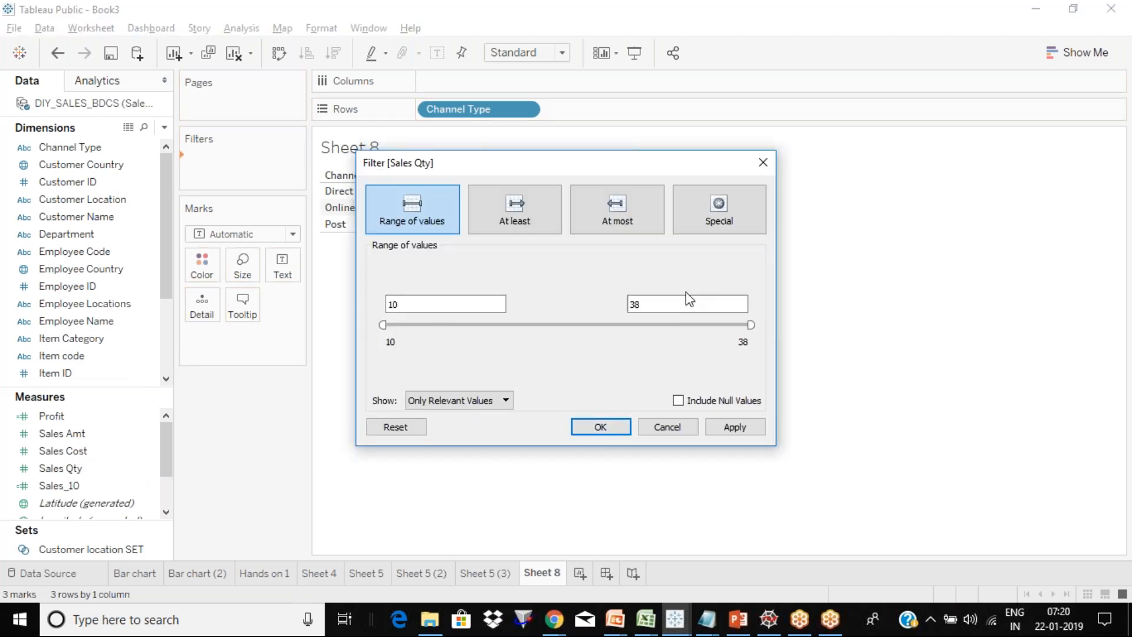
{"action": "left_click", "coordinate": [763, 162]}
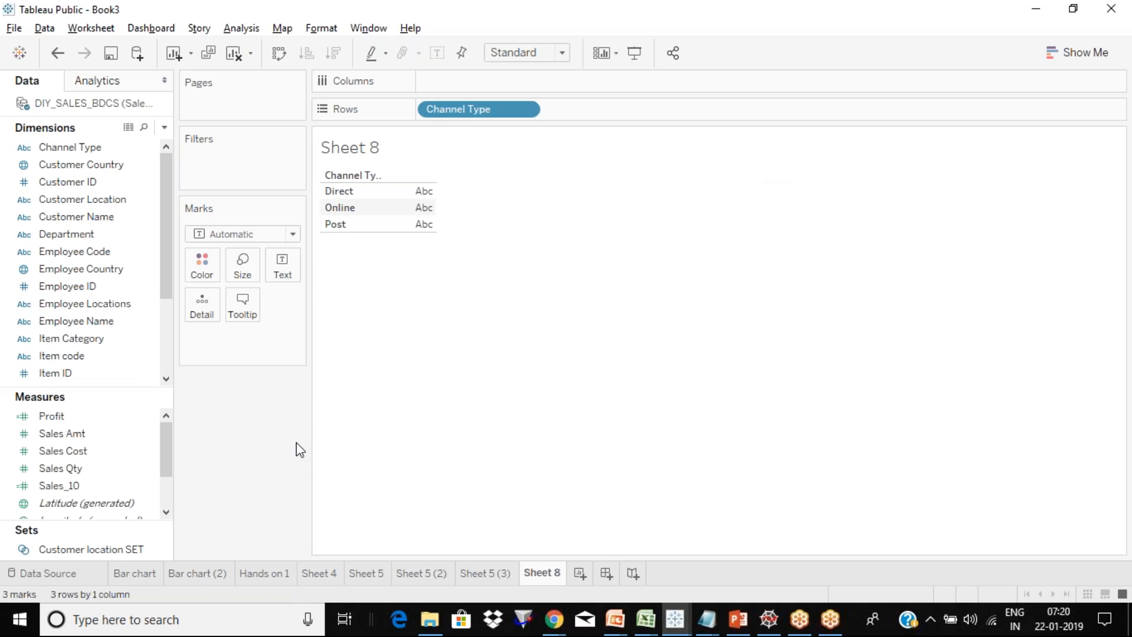
Remove the Channel Type field from Rows to empty the sheet.
{"action": "left_click", "coordinate": [101, 472]}
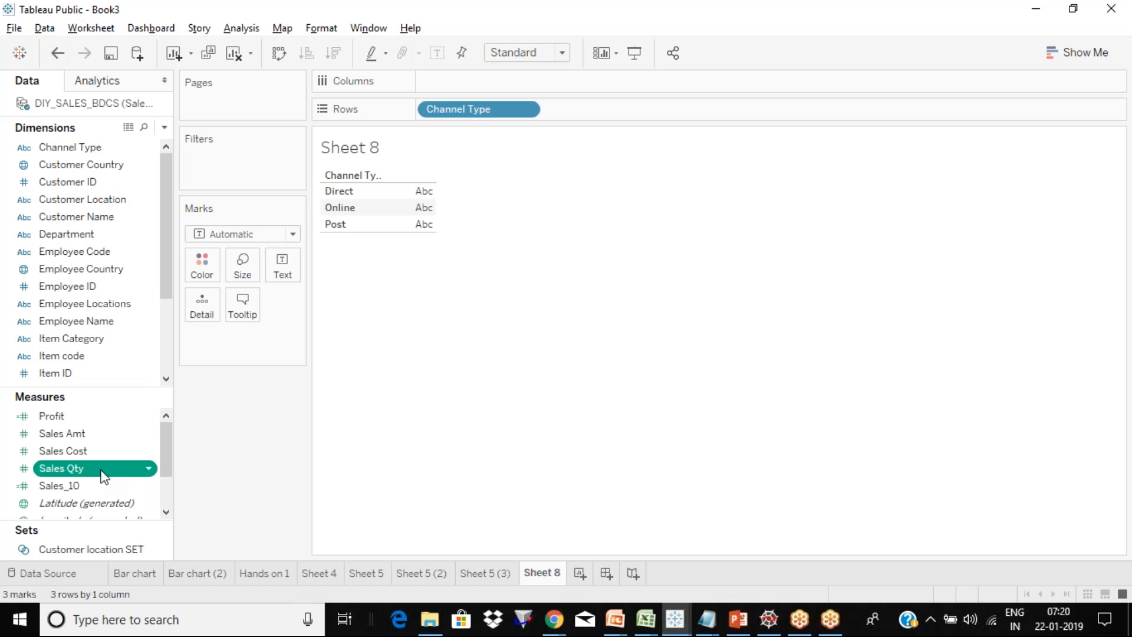
{"action": "left_click", "coordinate": [632, 27]}
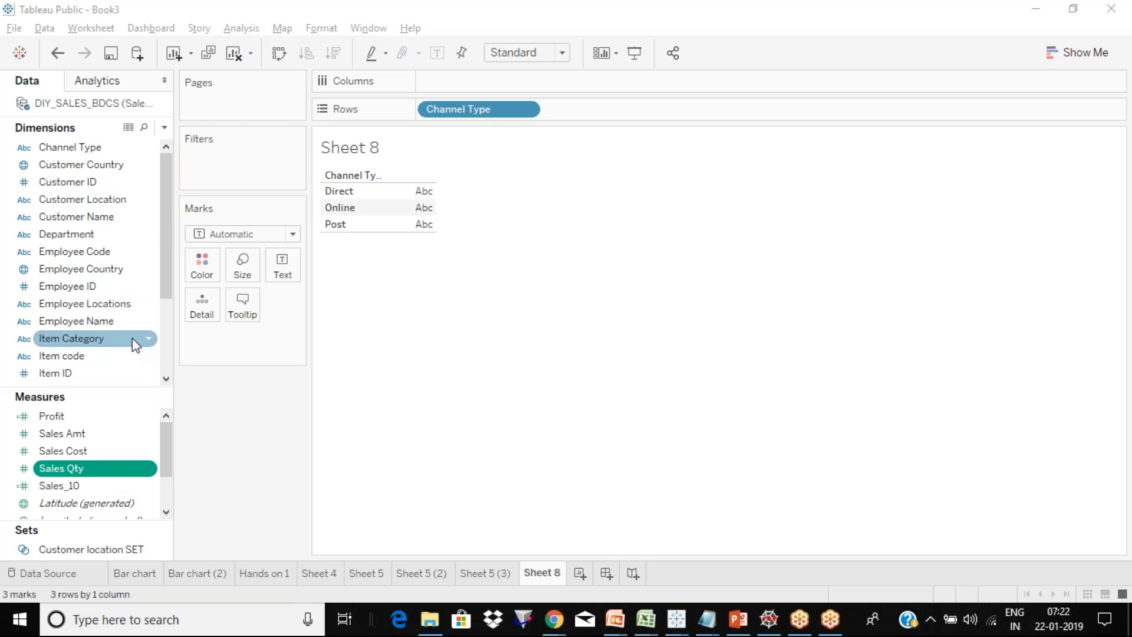
{"action": "left_click", "coordinate": [273, 422]}
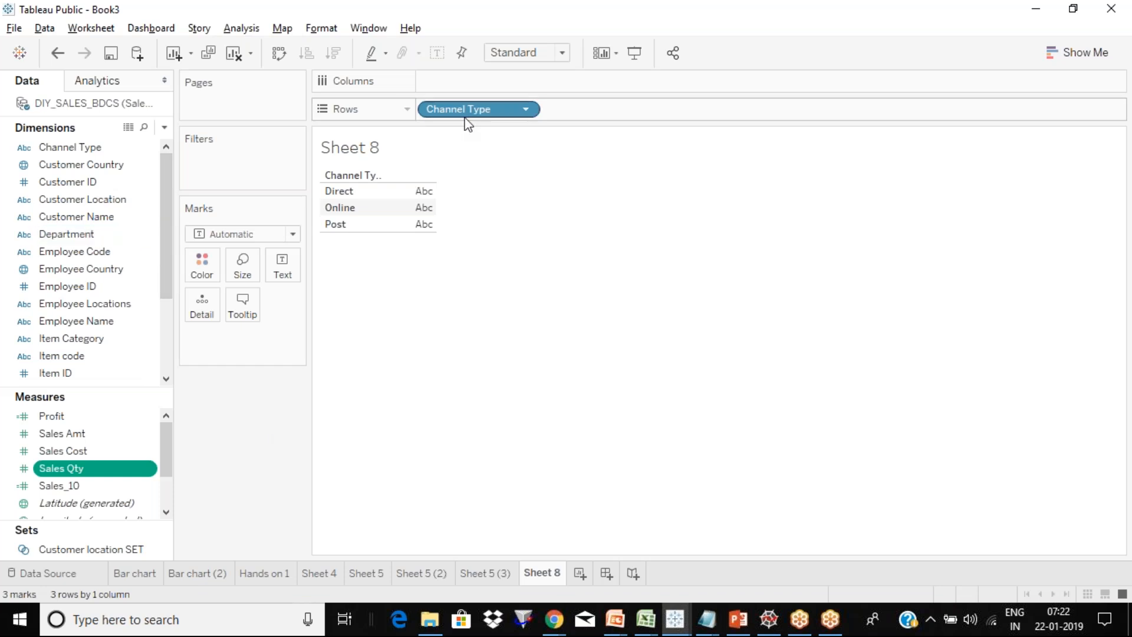
{"action": "left_click_drag", "start_coordinate": [472, 111], "coordinate": [472, 136]}
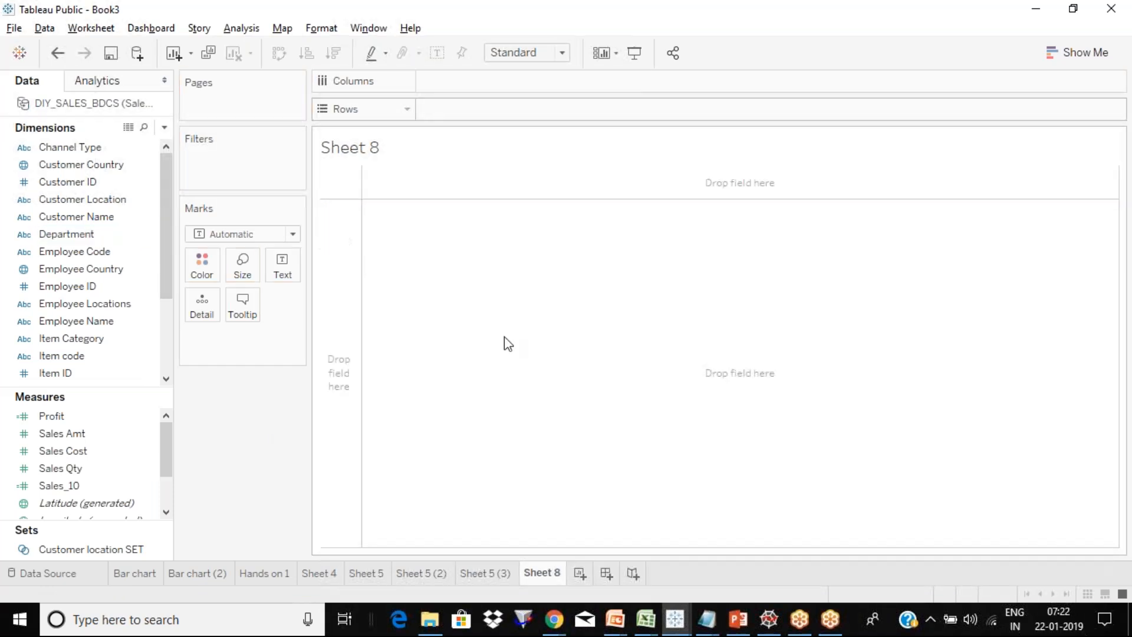
Start creating a set from the Customer Name dimension, leaving all listed members unselected.
{"action": "left_click_drag", "start_coordinate": [164, 221], "coordinate": [165, 249]}
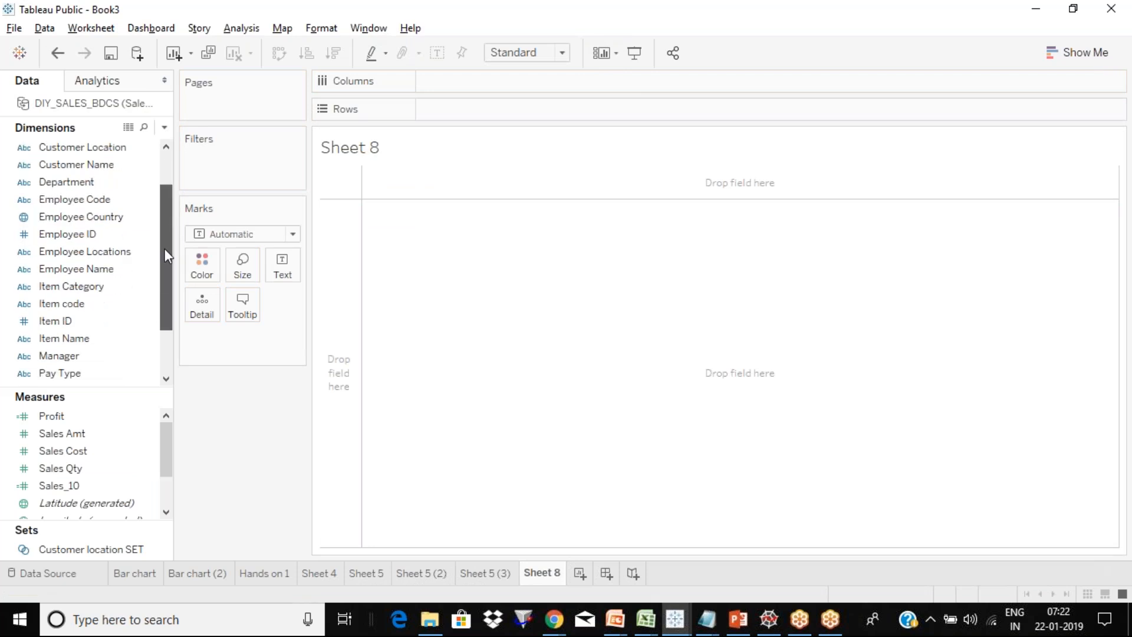
{"action": "left_click", "coordinate": [142, 167]}
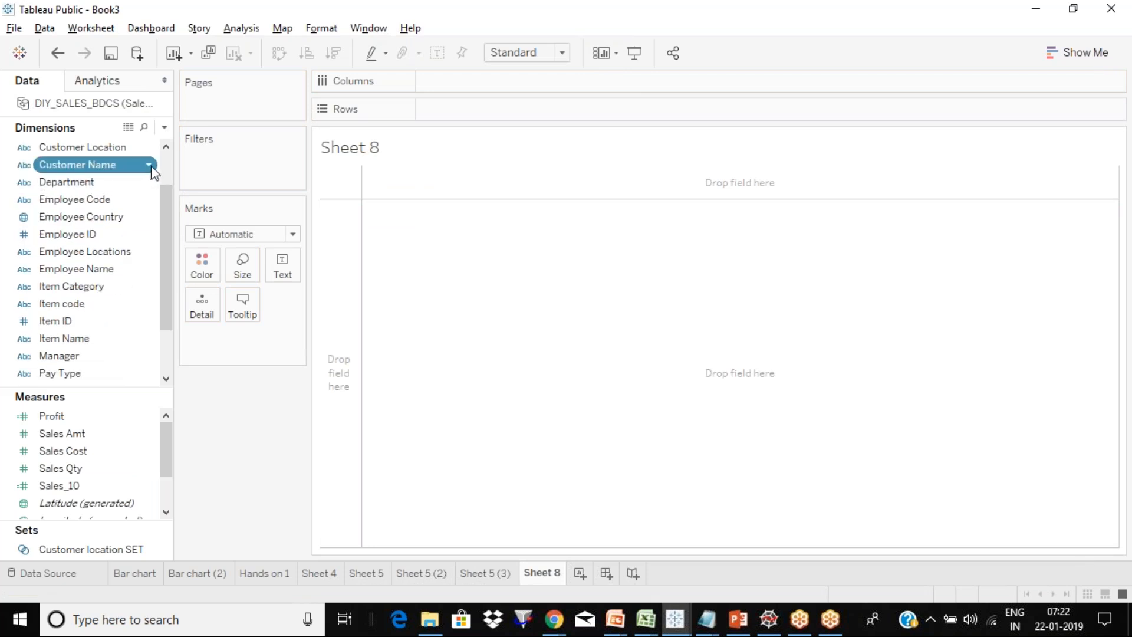
{"action": "left_click", "coordinate": [153, 171]}
{"action": "mouse_move", "coordinate": [249, 282]}
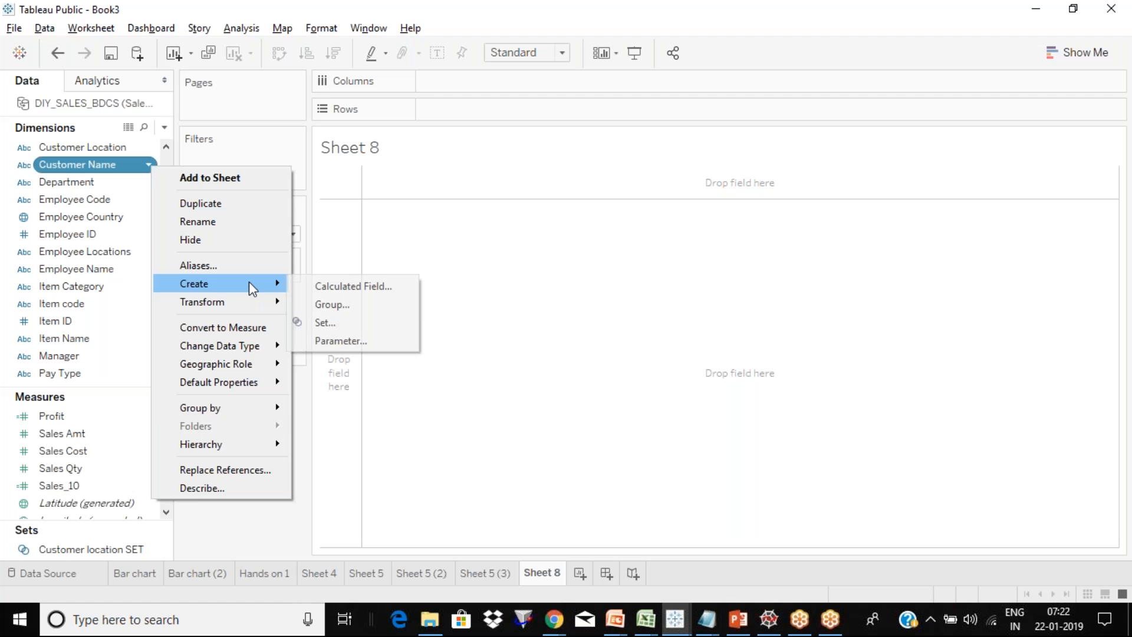
{"action": "left_click", "coordinate": [364, 328]}
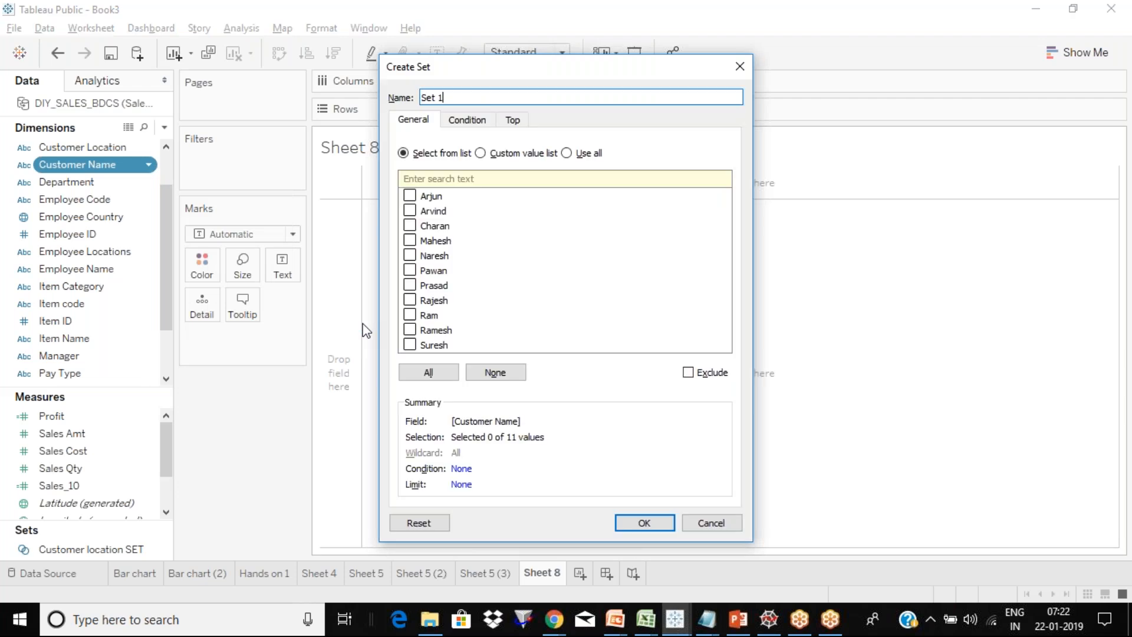
{"action": "left_click", "coordinate": [410, 196]}
{"action": "left_click", "coordinate": [409, 197]}
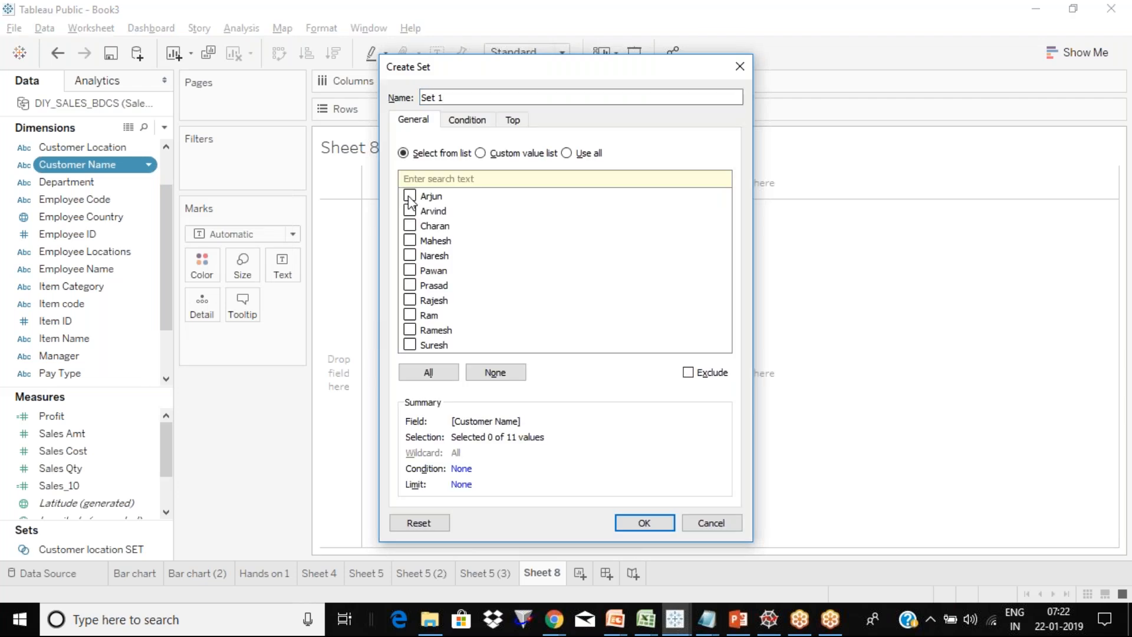
Give the set a by-field condition requiring the Sum of Sales Qty to be > 10.
{"action": "left_click", "coordinate": [471, 125]}
{"action": "left_click", "coordinate": [404, 163]}
{"action": "left_click", "coordinate": [493, 184]}
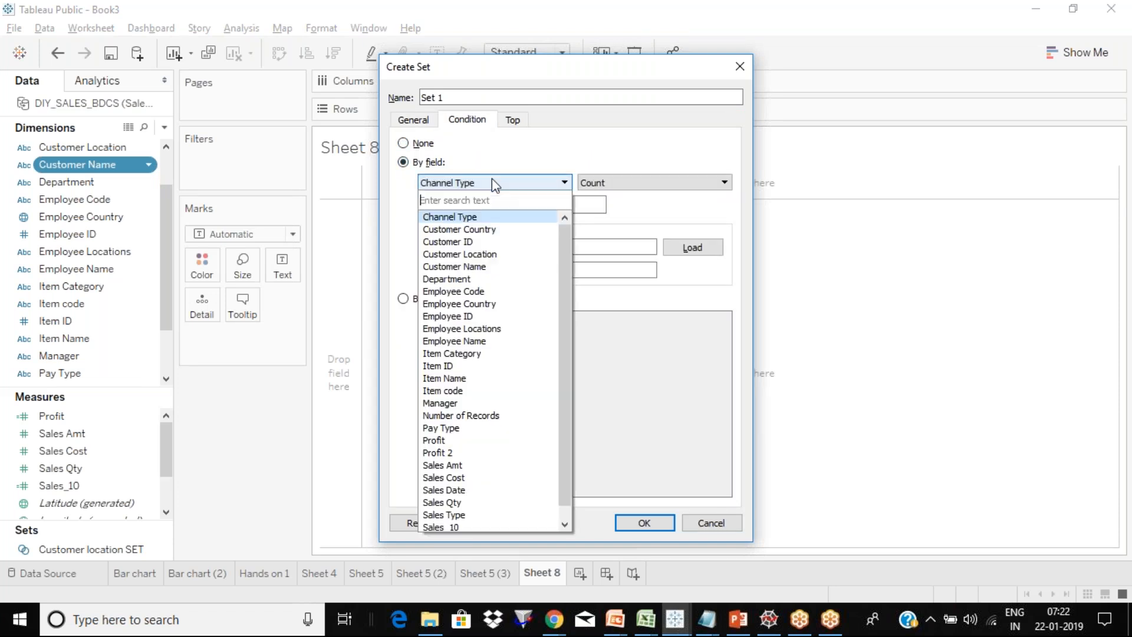
{"action": "left_click", "coordinate": [473, 503]}
{"action": "left_click", "coordinate": [445, 205]}
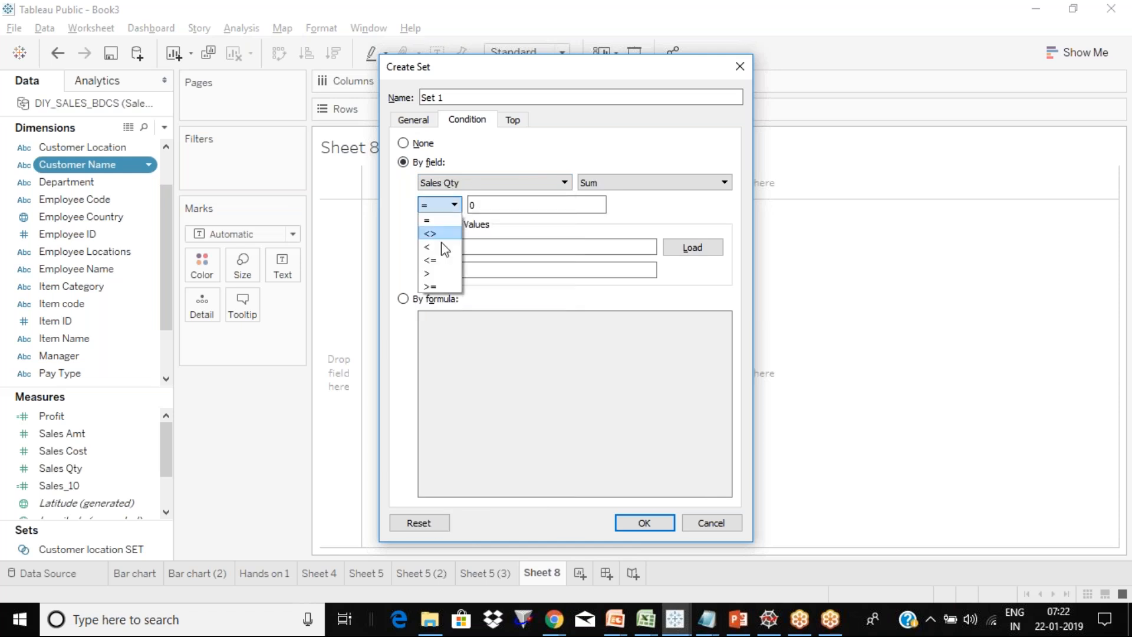
{"action": "left_click", "coordinate": [438, 274]}
{"action": "left_click", "coordinate": [493, 206]}
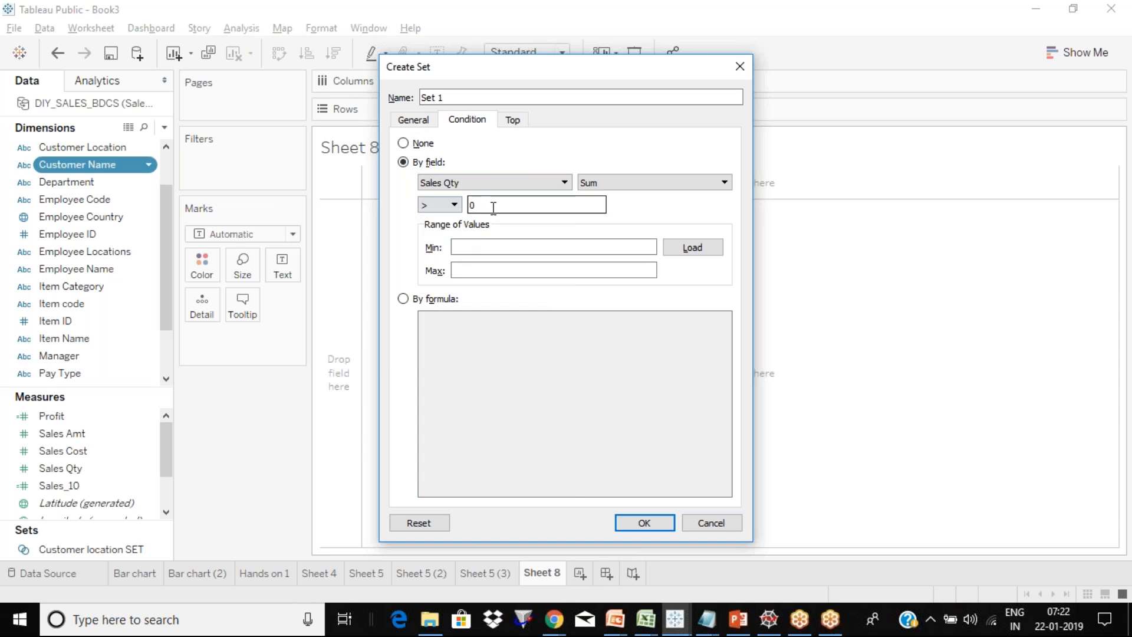
{"action": "key", "text": "BackSpace"}
{"action": "type", "text": "10"}
Name the set "Customer names Sales Qty > 10" and change the condition's operator to >=.
{"action": "left_click", "coordinate": [479, 99]}
{"action": "key", "text": "BackSpace"}
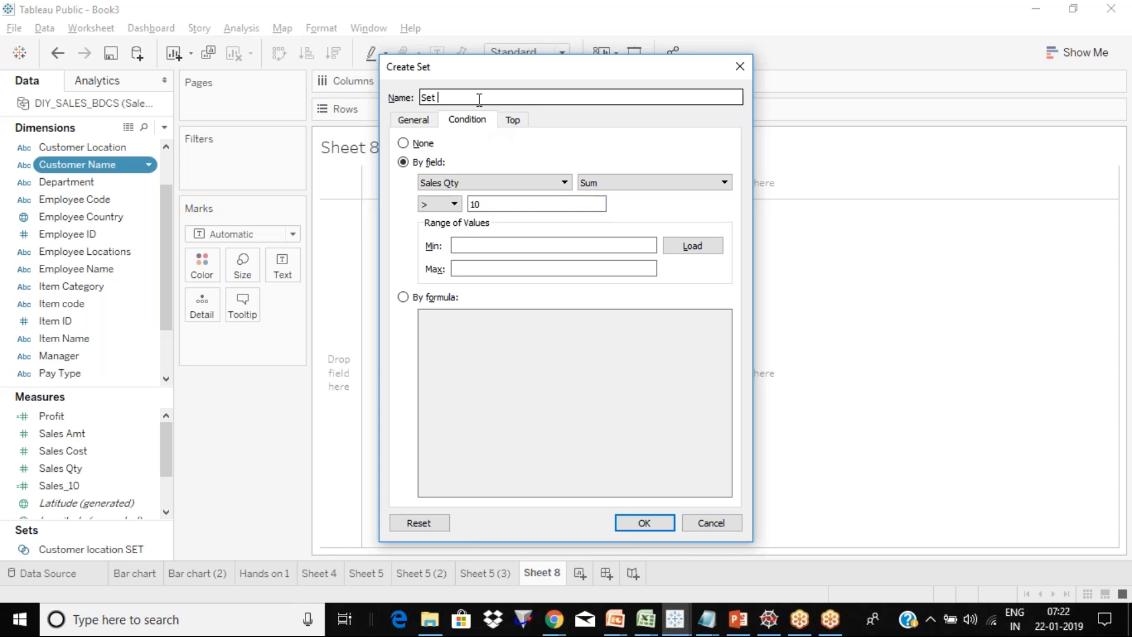
{"action": "key", "text": "BackSpace"}
{"action": "key", "text": "BackSpace"}
{"action": "type", "text": "Customer names Sales Qty > 10"}
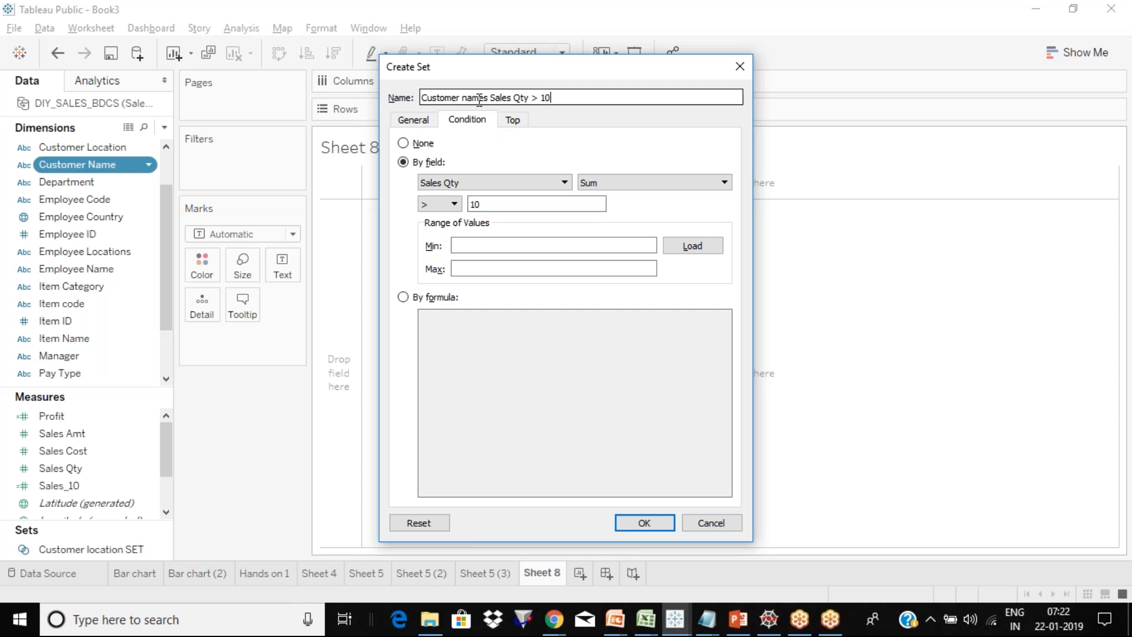
{"action": "left_click", "coordinate": [454, 204]}
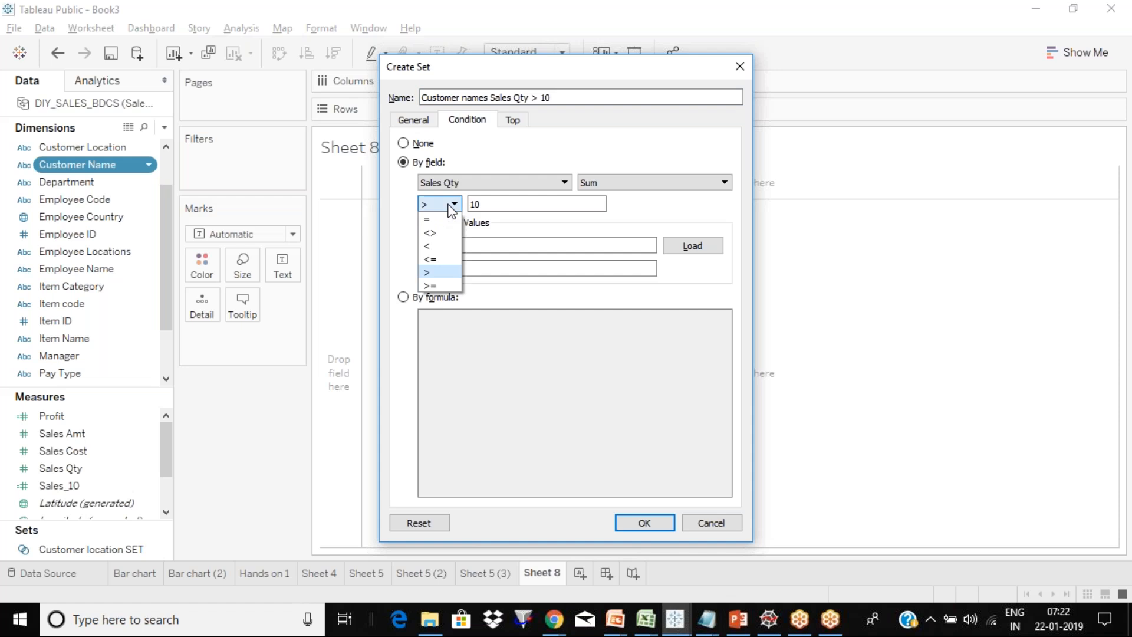
{"action": "left_click", "coordinate": [436, 286]}
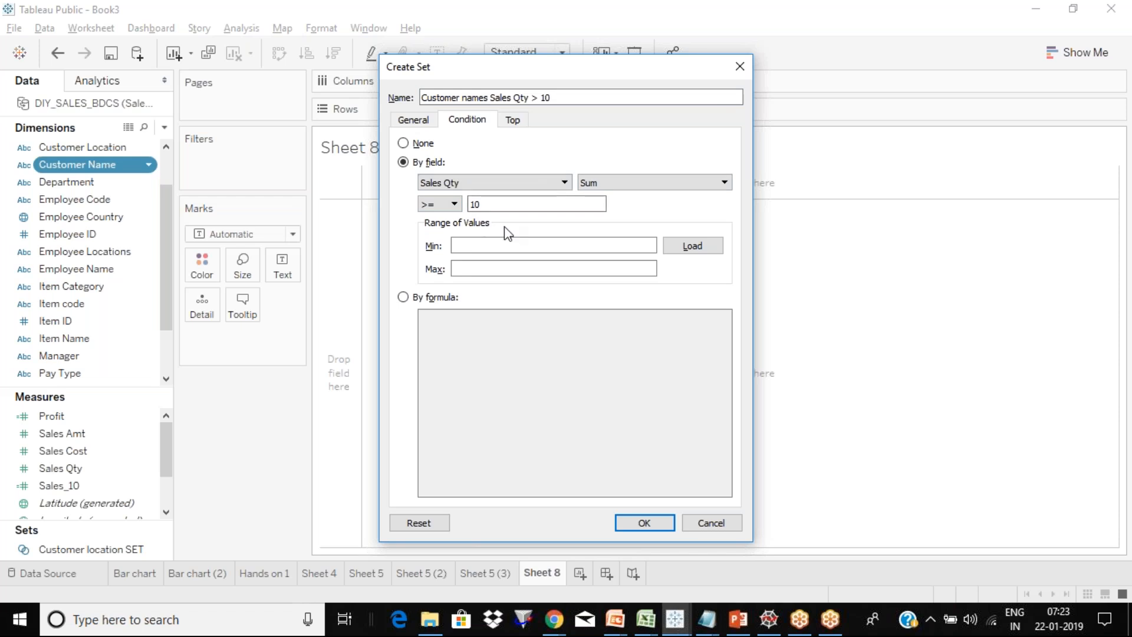
Rename the set as "Customer names Sales Qty >= 10".
{"action": "left_click_drag", "start_coordinate": [553, 68], "coordinate": [636, 136]}
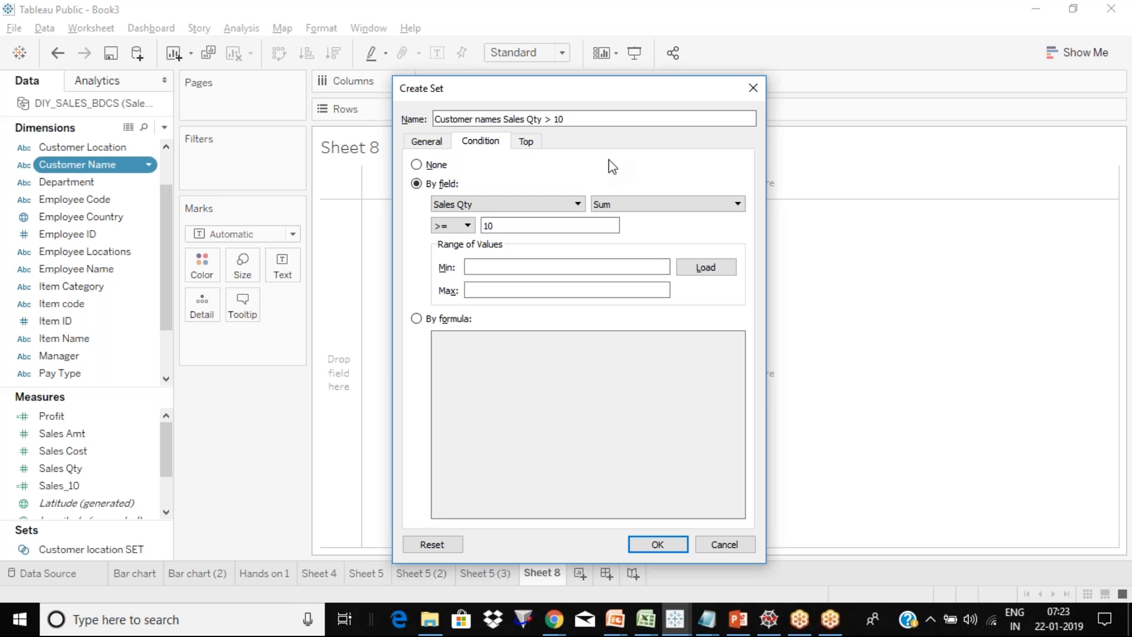
{"action": "left_click", "coordinate": [634, 20]}
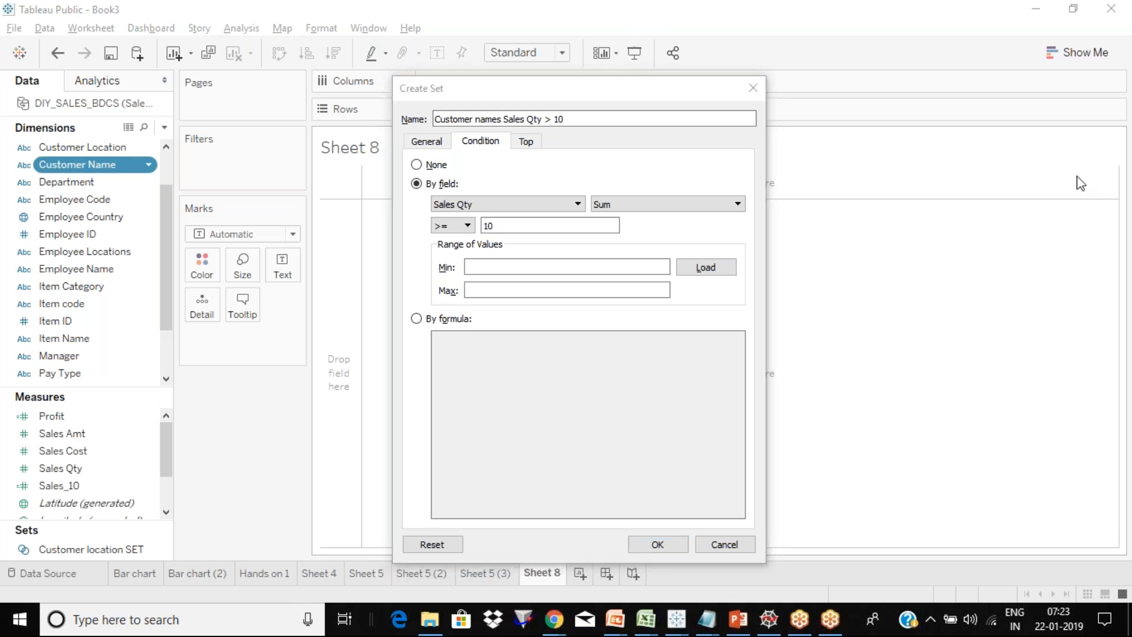
{"action": "left_click", "coordinate": [574, 119]}
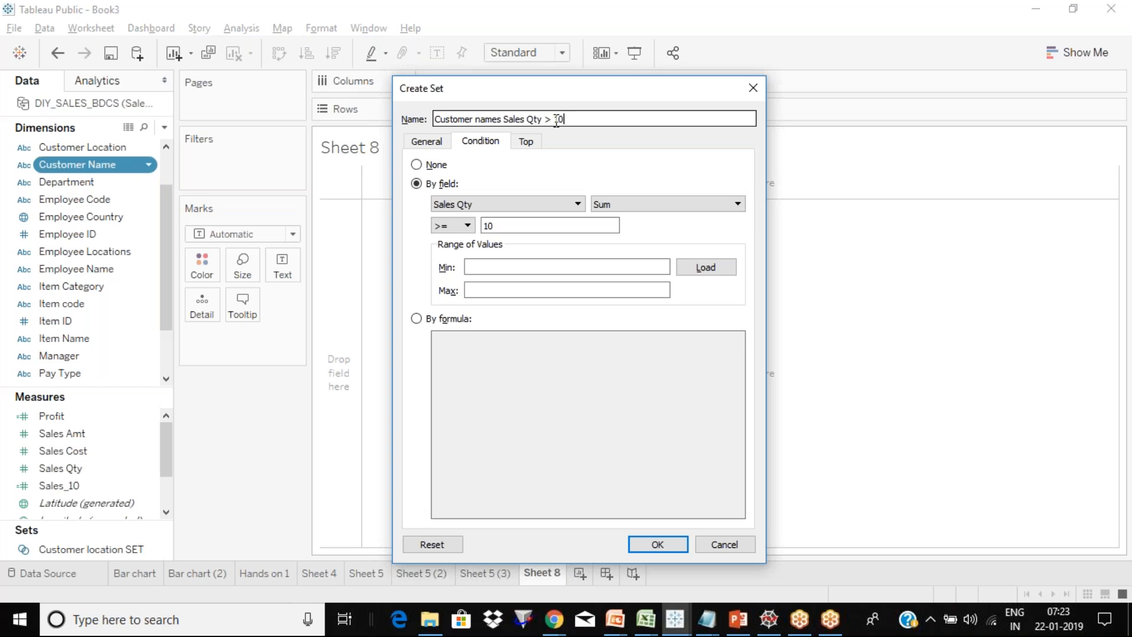
{"action": "key", "text": "Left"}
{"action": "key", "text": "Left"}
{"action": "key", "text": "Left"}
{"action": "type", "text": "="}
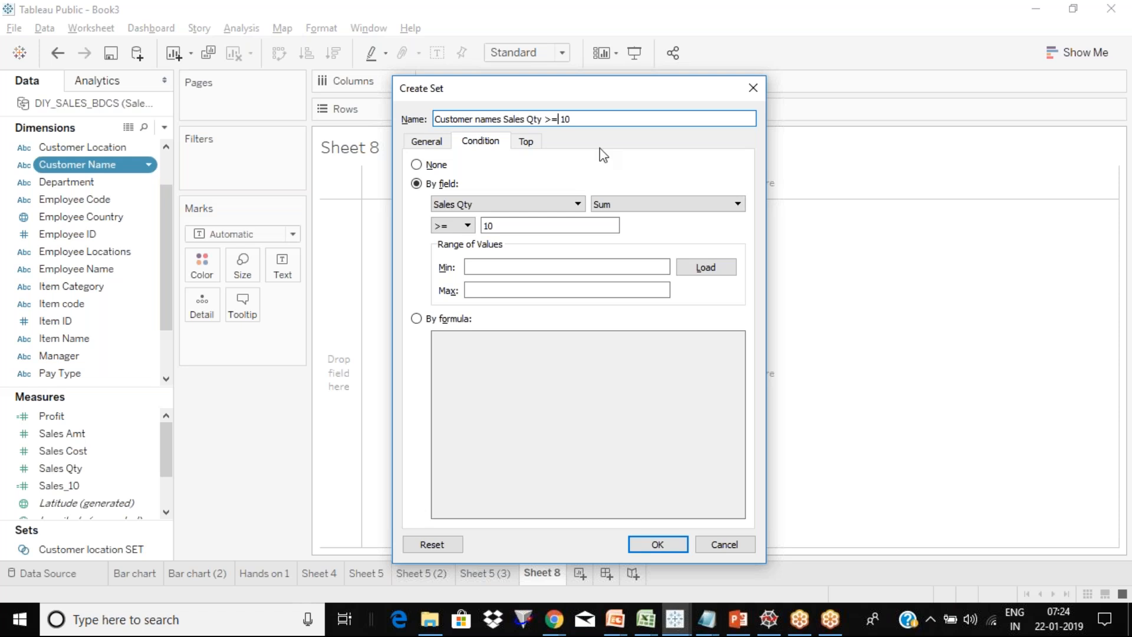
{"action": "left_click", "coordinate": [631, 22]}
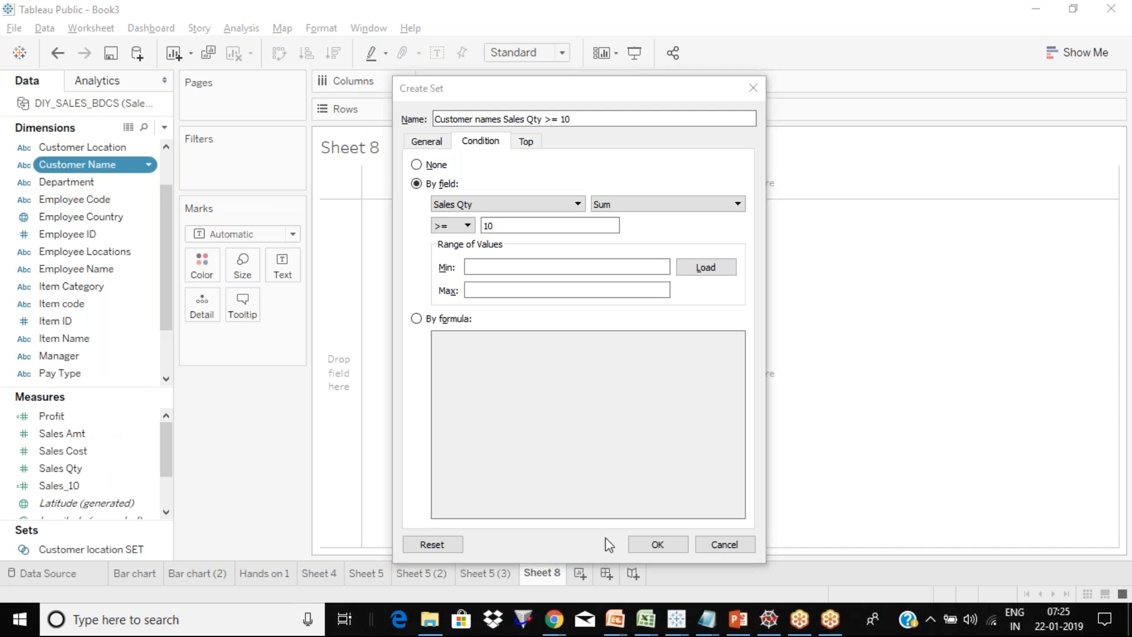
Switch to the Excel workbook Book2, fill cells B5:H11 yellow and enter "sales qty'" in B5.
{"action": "mouse_move", "coordinate": [646, 622]}
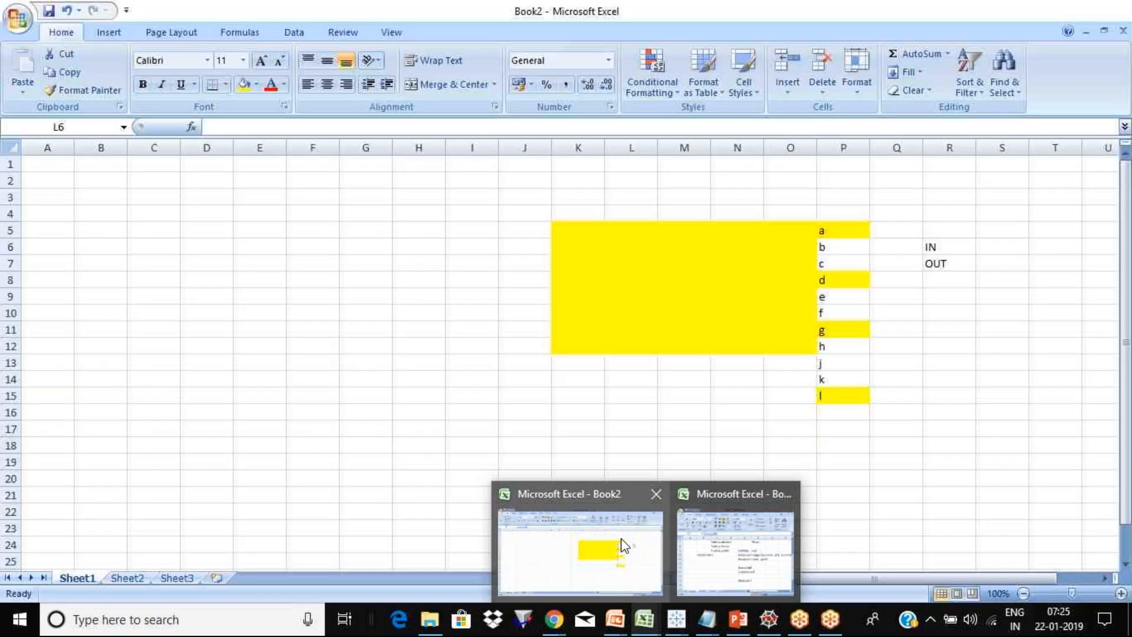
{"action": "left_click", "coordinate": [625, 543]}
{"action": "left_click_drag", "start_coordinate": [100, 230], "coordinate": [407, 326]}
{"action": "left_click", "coordinate": [244, 84]}
{"action": "type", "text": "sa"}
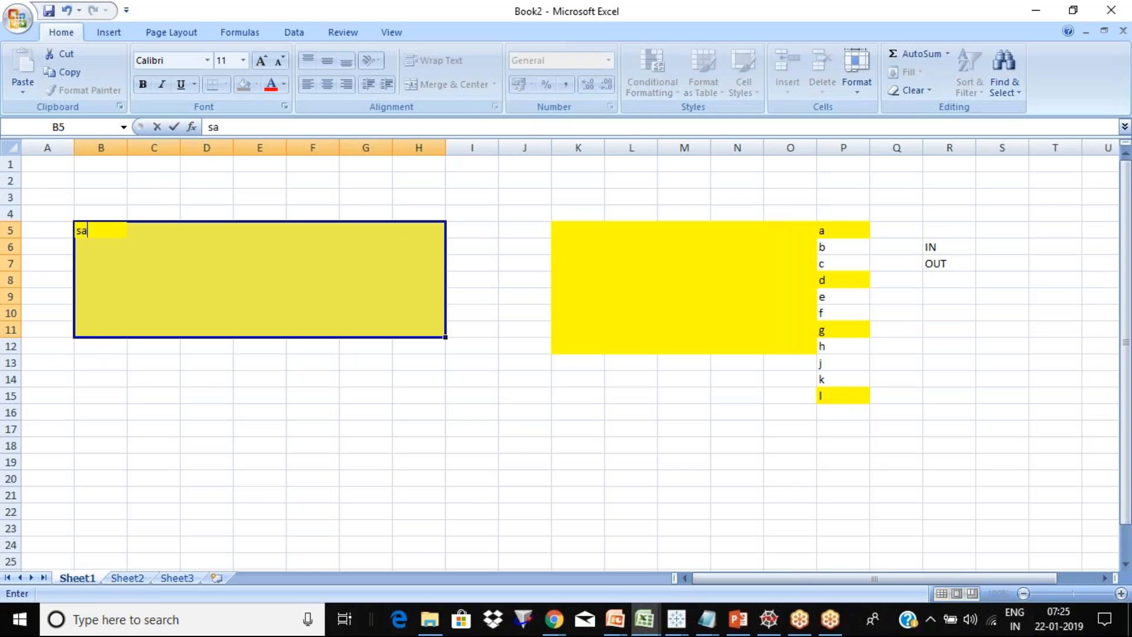
{"action": "type", "text": "les qty'"}
{"action": "key", "text": "Return"}
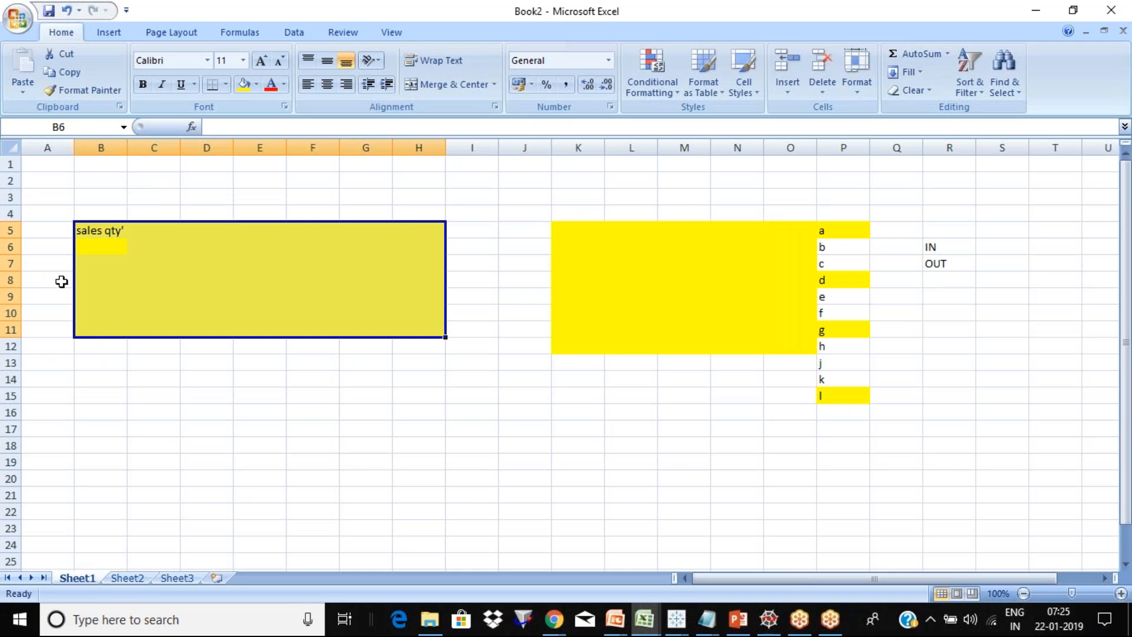
{"action": "left_click", "coordinate": [104, 289]}
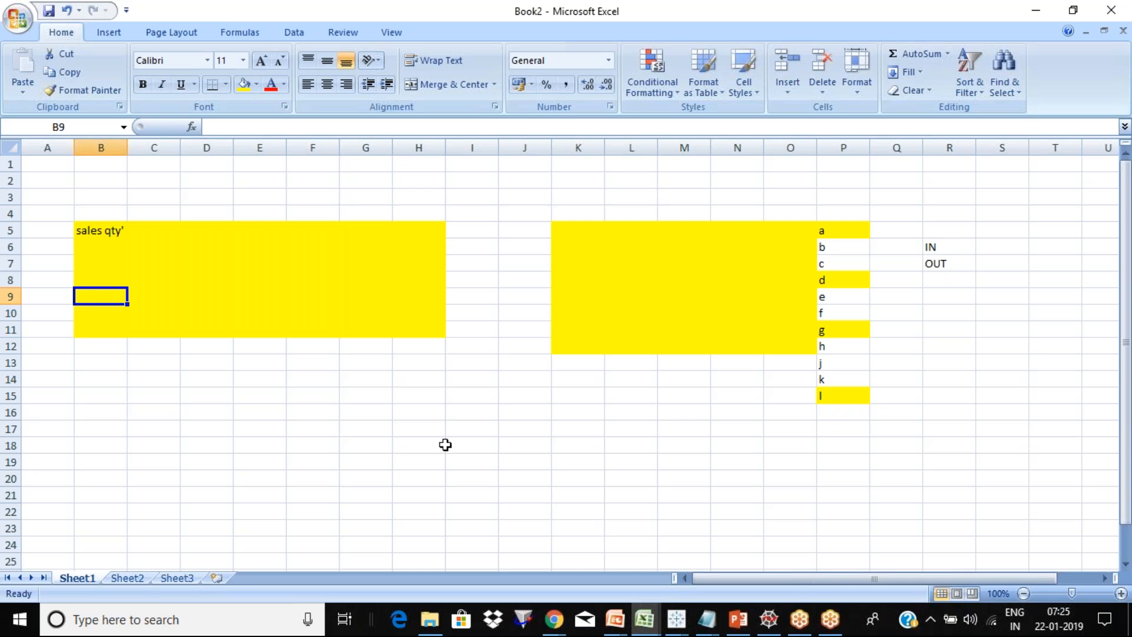
{"action": "key", "text": "Up"}
{"action": "key", "text": "Up"}
{"action": "key", "text": "Up"}
{"action": "key", "text": "Up"}
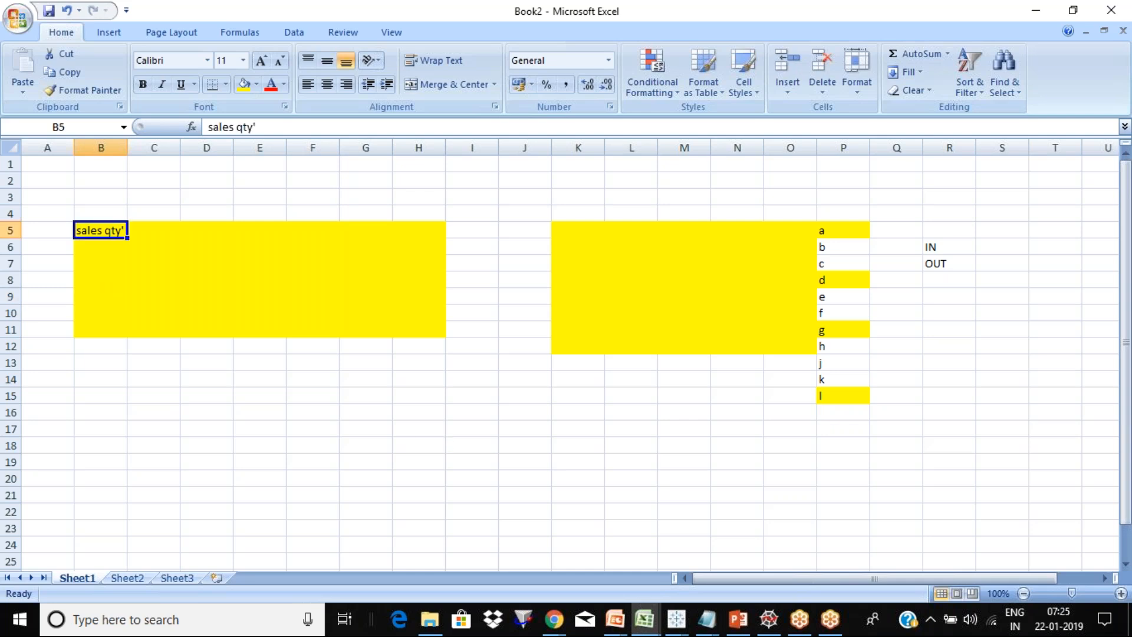
{"action": "key", "text": "XF86MonBrightnessDown"}
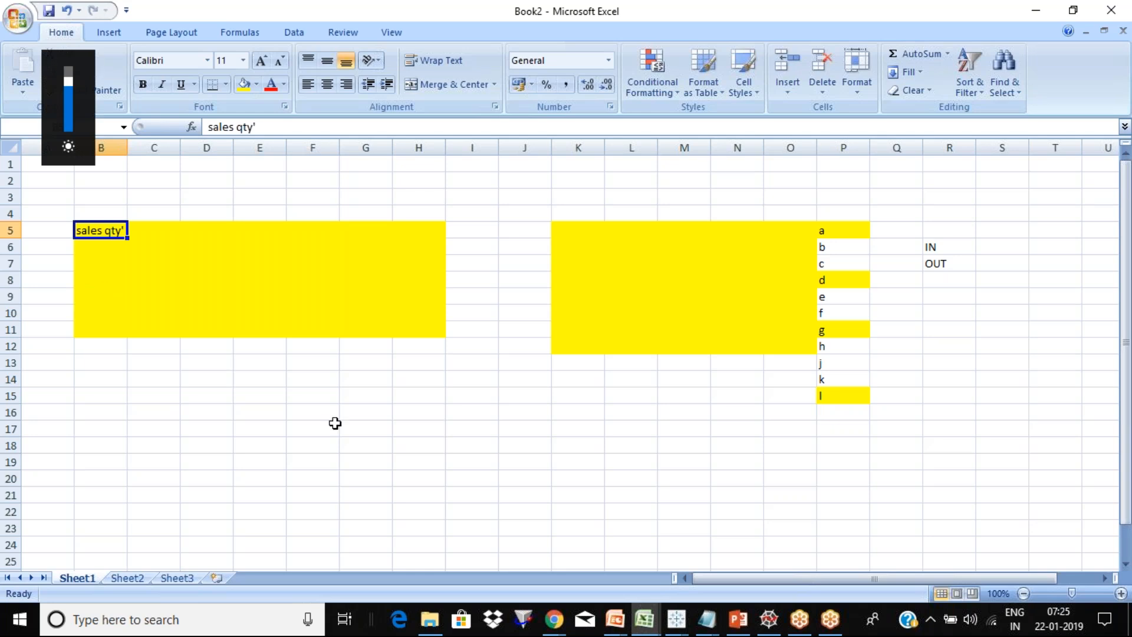
{"action": "left_click", "coordinate": [305, 416]}
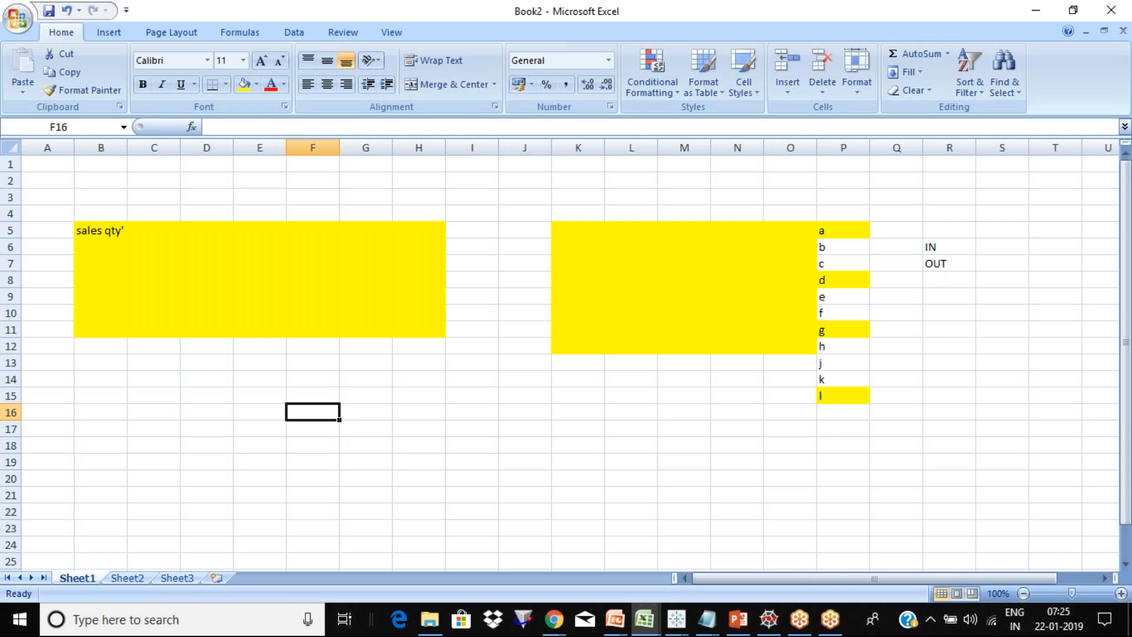
Return to Tableau and create the Customer Name set with the name and condition already entered.
{"action": "key", "text": "alt+Tab"}
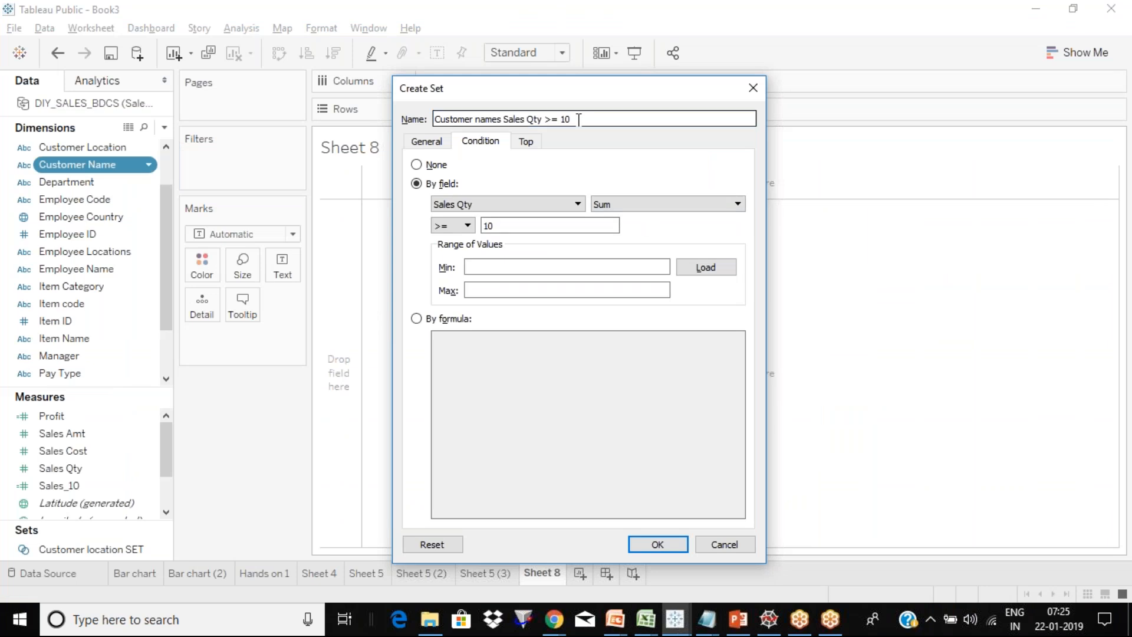
{"action": "left_click", "coordinate": [557, 119]}
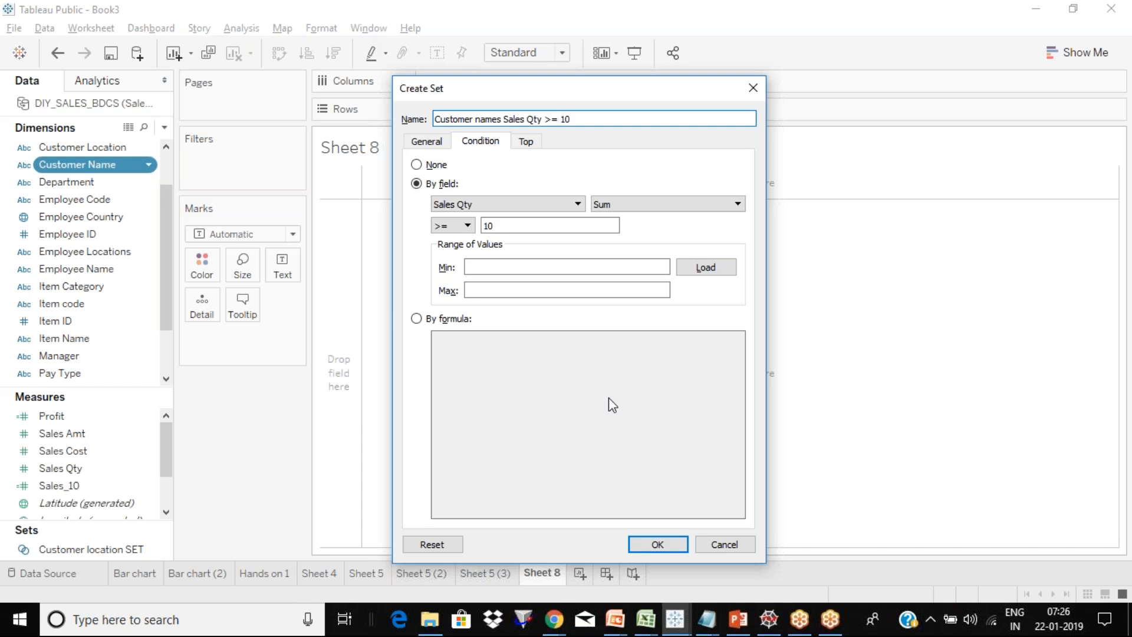
{"action": "left_click", "coordinate": [665, 549]}
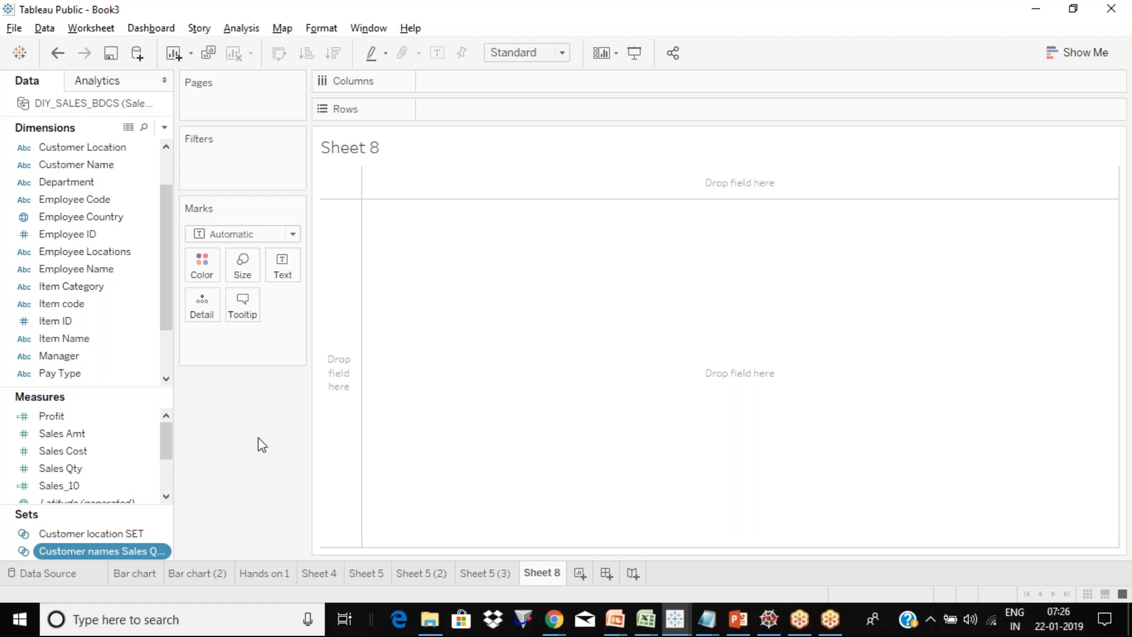
Create a calculated field named "sales bucket" and begin its formula with if [Customer names Sales Qty >= 10].
{"action": "left_click", "coordinate": [242, 29]}
{"action": "left_click", "coordinate": [339, 334]}
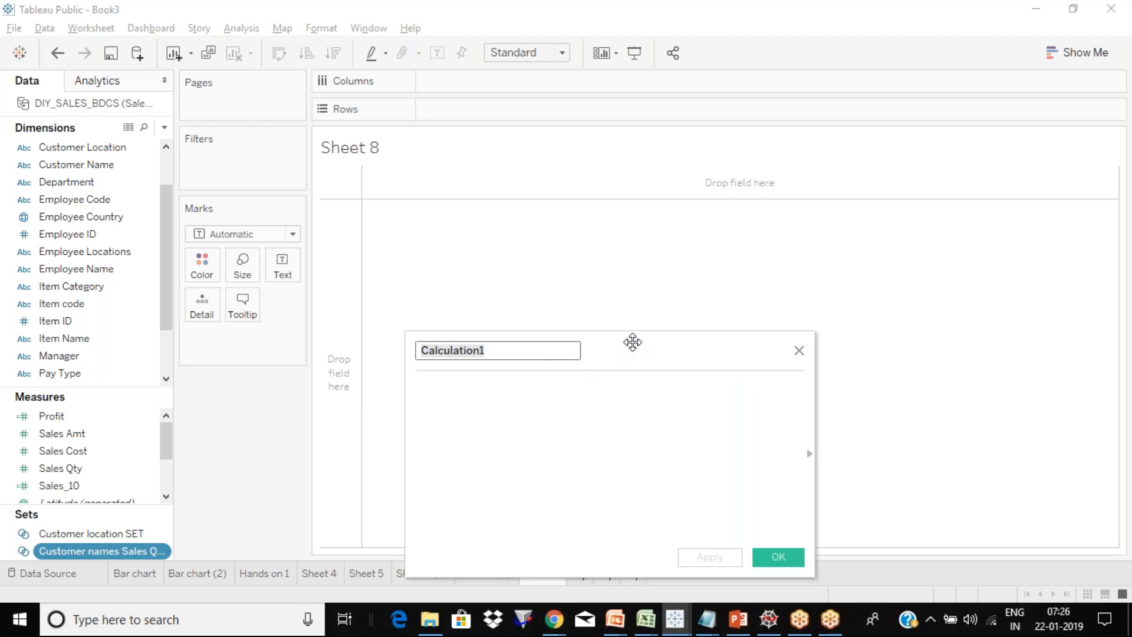
{"action": "left_click_drag", "start_coordinate": [632, 342], "coordinate": [621, 260]}
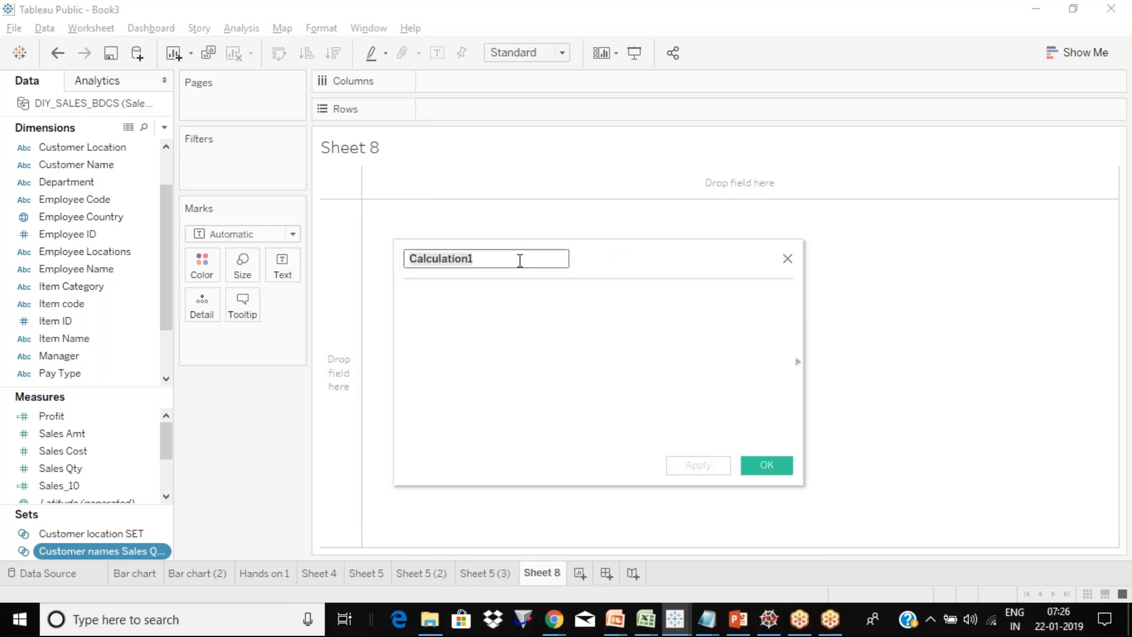
{"action": "type", "text": "sales "}
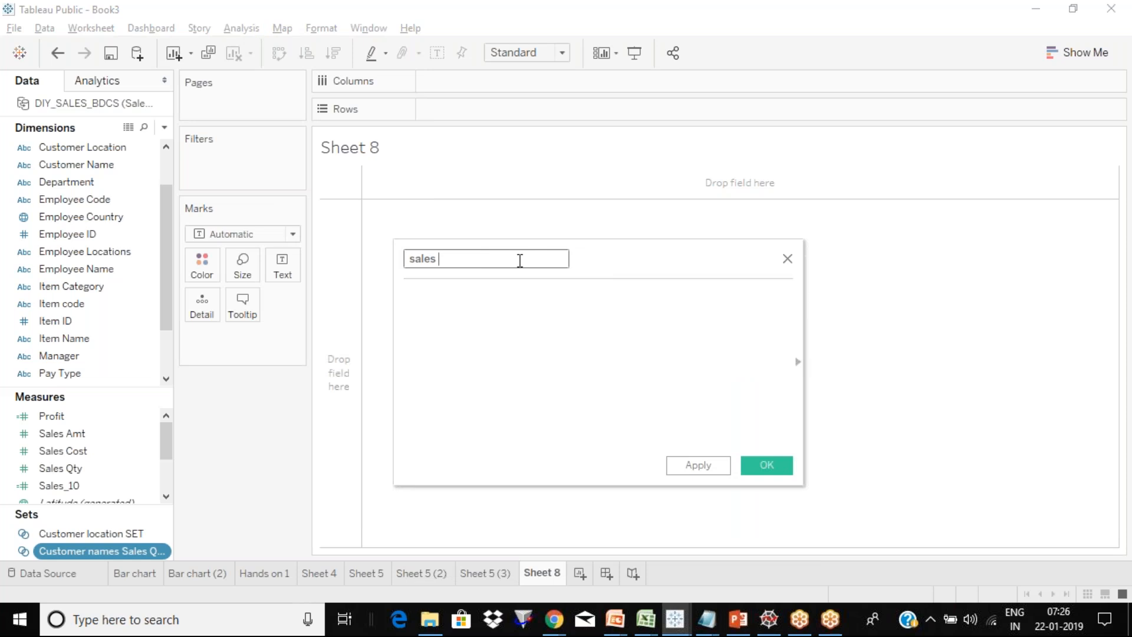
{"action": "type", "text": "bucket"}
{"action": "left_click", "coordinate": [488, 311]}
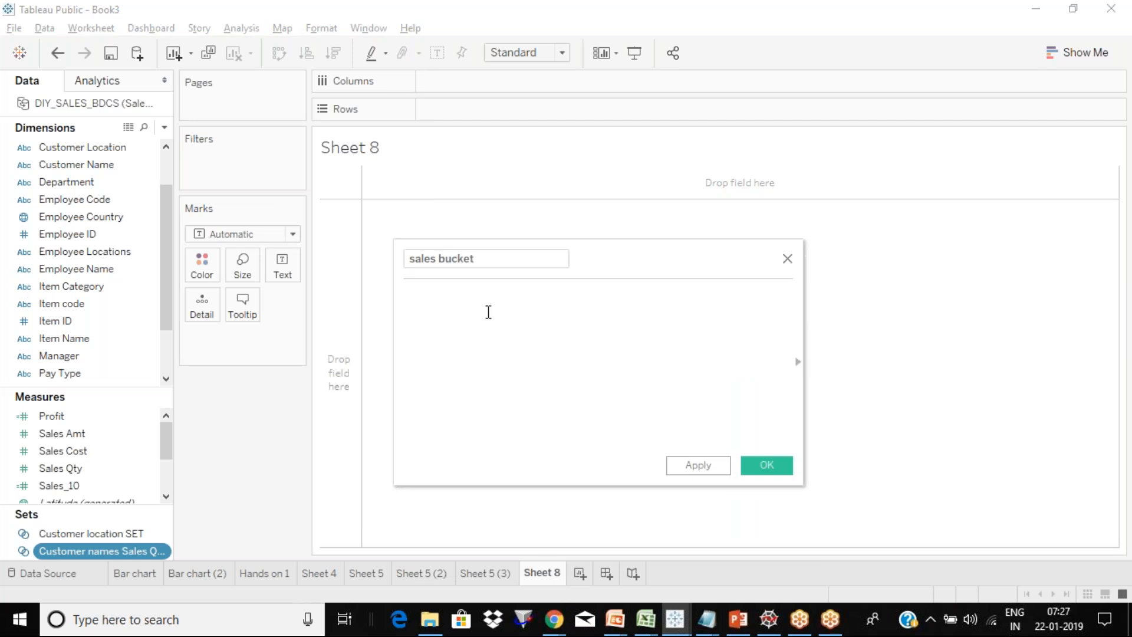
{"action": "type", "text": "if cust"}
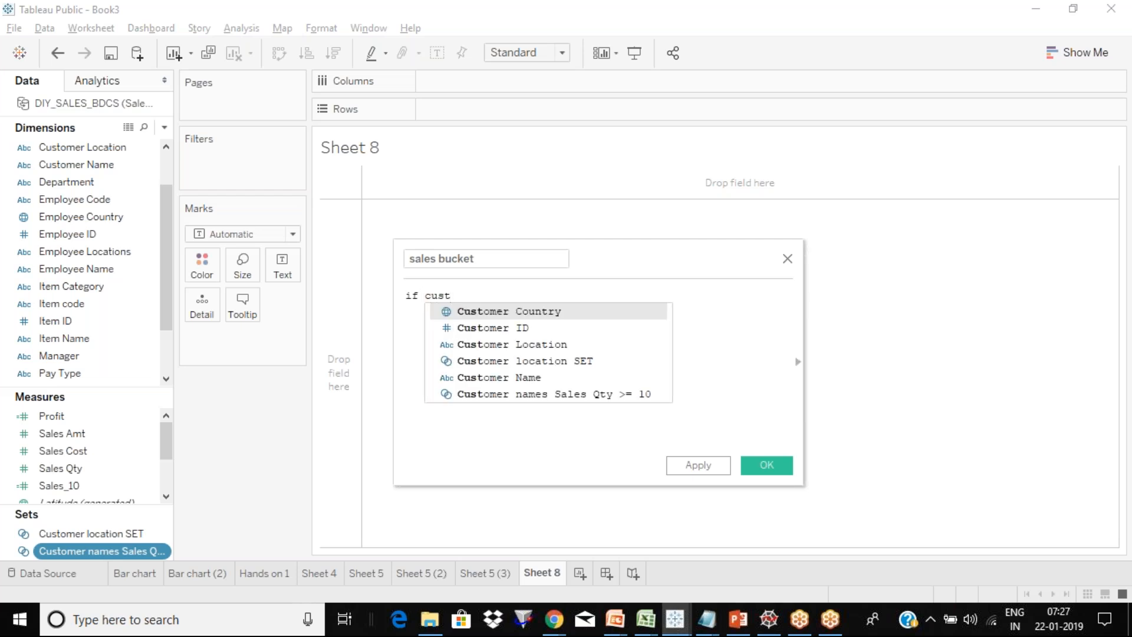
{"action": "double_click", "coordinate": [545, 398]}
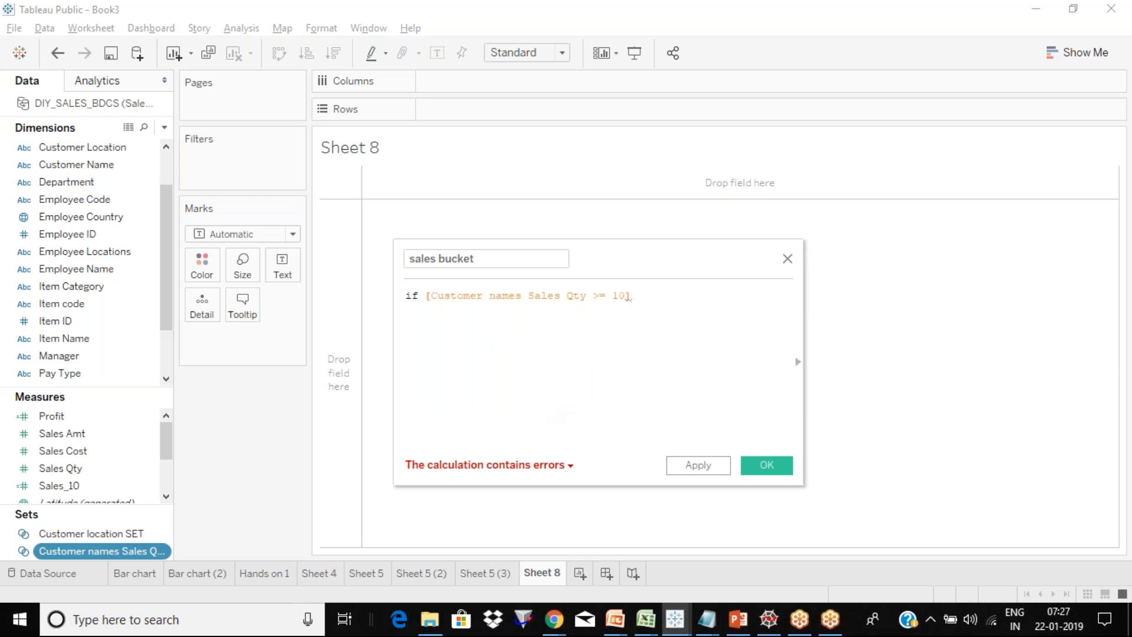
{"action": "key", "text": "shift+Left"}
{"action": "key", "text": "shift+Left"}
{"action": "key", "text": "shift+Left"}
{"action": "key", "text": "shift+Left"}
{"action": "key", "text": "shift+Left"}
{"action": "key", "text": "shift+Left"}
{"action": "key", "text": "shift+Left"}
{"action": "key", "text": "shift+Left"}
{"action": "key", "text": "shift+Left"}
{"action": "key", "text": "shift+Left"}
{"action": "key", "text": "shift+Left"}
{"action": "key", "text": "shift+Left"}
{"action": "key", "text": "shift+Left"}
{"action": "key", "text": "shift+Left"}
{"action": "key", "text": "shift+Left"}
{"action": "key", "text": "shift+Left"}
{"action": "key", "text": "shift+Left"}
{"action": "key", "text": "shift+Left"}
{"action": "key", "text": "shift+Left"}
{"action": "key", "text": "shift+Left"}
{"action": "key", "text": "shift+Left"}
{"action": "key", "text": "shift+Left"}
{"action": "key", "text": "shift+Left"}
{"action": "key", "text": "shift+Left"}
{"action": "key", "text": "shift+Left"}
{"action": "key", "text": "shift+Left"}
{"action": "key", "text": "shift+Left"}
{"action": "key", "text": "shift+Left"}
{"action": "key", "text": "shift+Left"}
{"action": "key", "text": "shift+Left"}
{"action": "key", "text": "shift+Left"}
{"action": "key", "text": "shift+Left"}
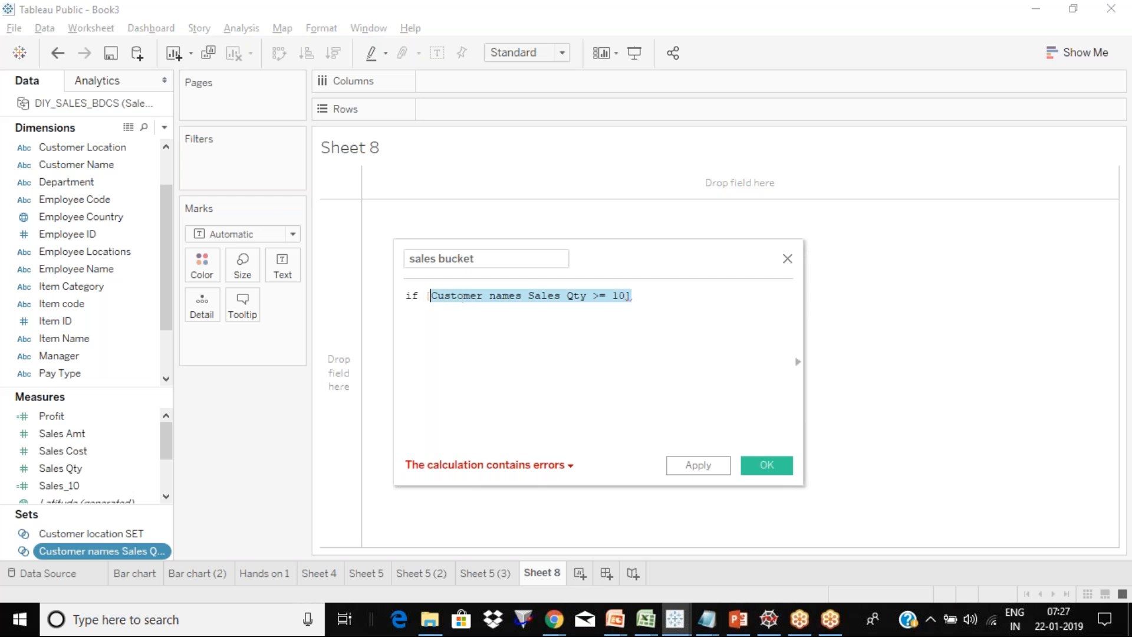
{"action": "key", "text": "Left"}
{"action": "key", "text": "shift+Right"}
{"action": "key", "text": "shift+Right"}
{"action": "key", "text": "shift+Right"}
{"action": "key", "text": "shift+Right"}
{"action": "key", "text": "shift+Right"}
{"action": "key", "text": "shift+Right"}
{"action": "key", "text": "shift+Right"}
{"action": "key", "text": "shift+Right"}
{"action": "key", "text": "shift+Right"}
{"action": "key", "text": "shift+Right"}
{"action": "key", "text": "shift+Right"}
{"action": "key", "text": "shift+Right"}
{"action": "key", "text": "shift+Right"}
{"action": "key", "text": "shift+Right"}
{"action": "key", "text": "shift+Right"}
{"action": "key", "text": "shift+Right"}
{"action": "key", "text": "shift+Right"}
{"action": "key", "text": "shift+Right"}
{"action": "key", "text": "shift+Right"}
{"action": "key", "text": "shift+Right"}
{"action": "key", "text": "Right"}
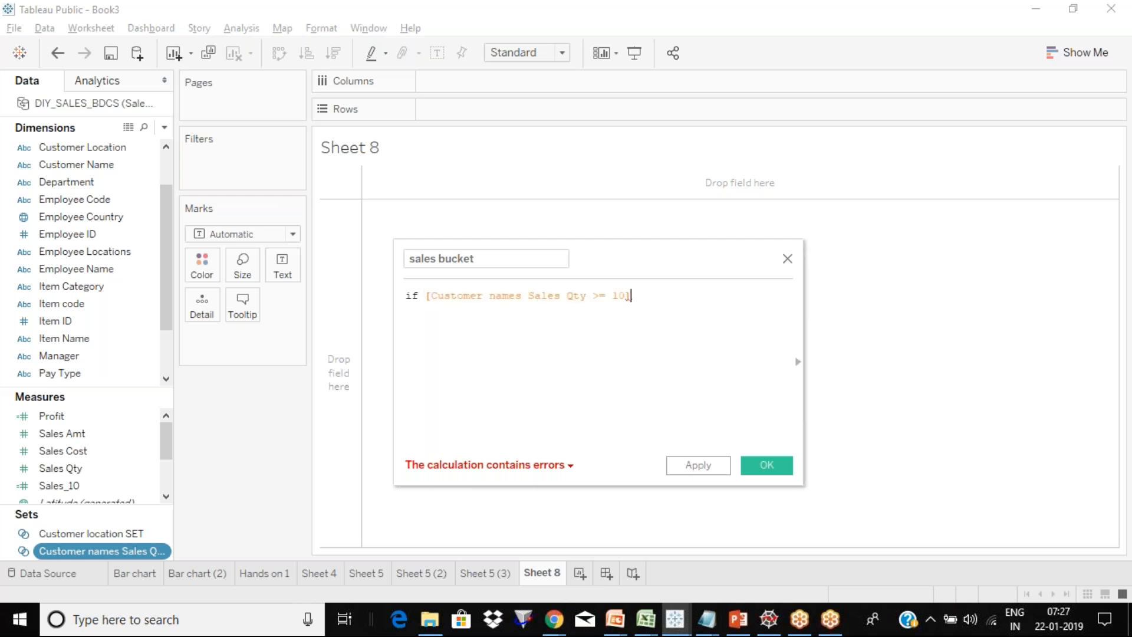
Continue the if condition in the sales bucket formula with then "Top".
{"action": "type", "text": "then \"\""}
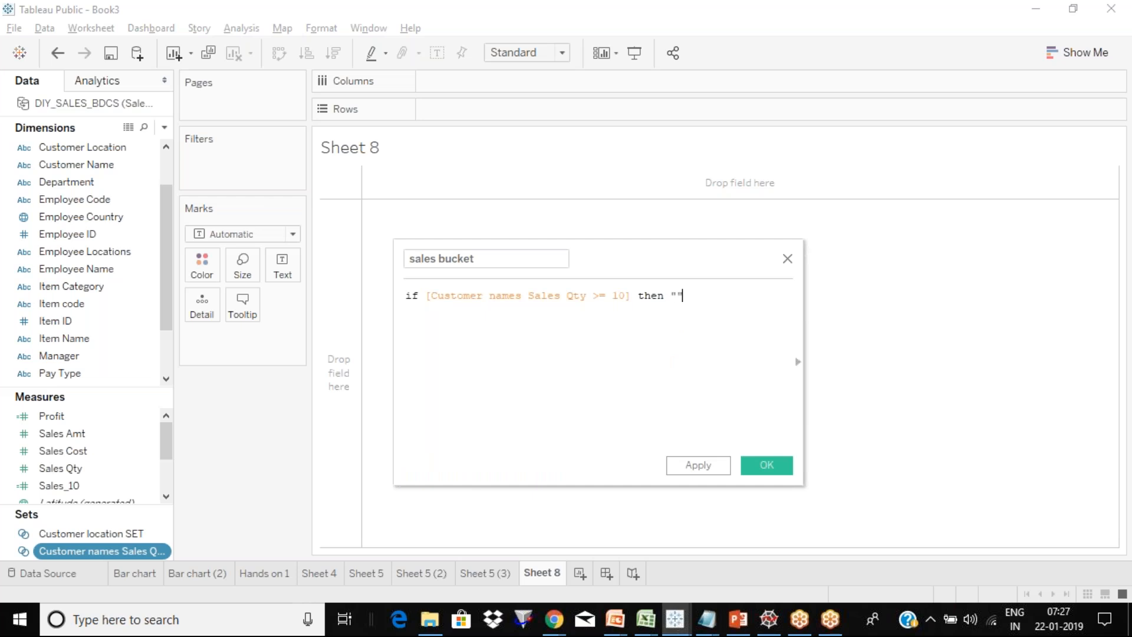
{"action": "key", "text": "Left"}
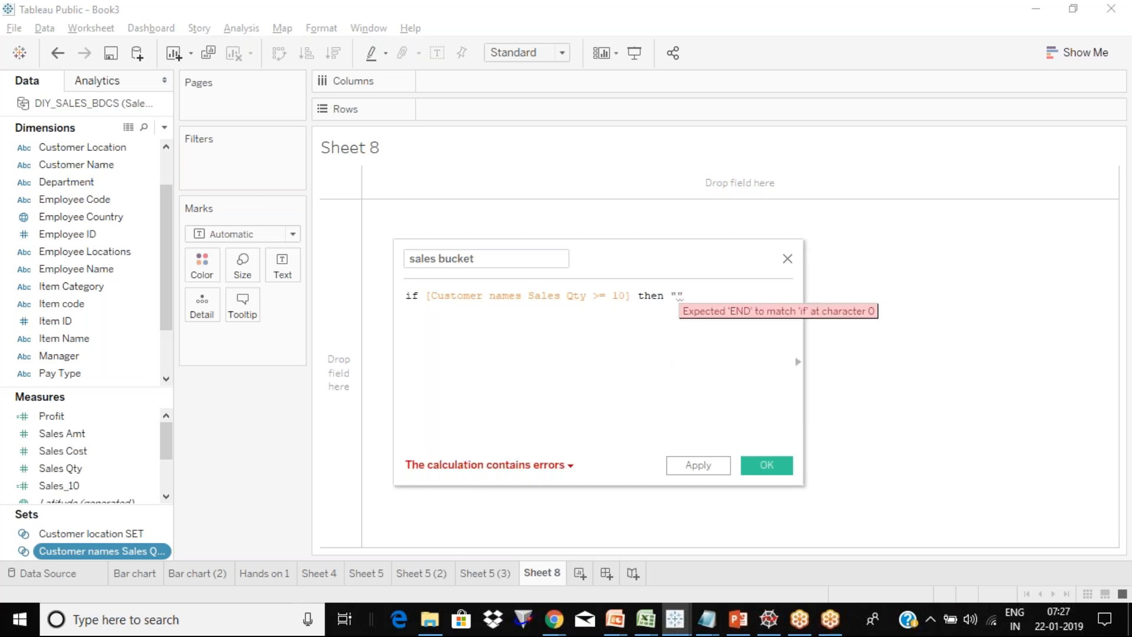
{"action": "type", "text": "Top"}
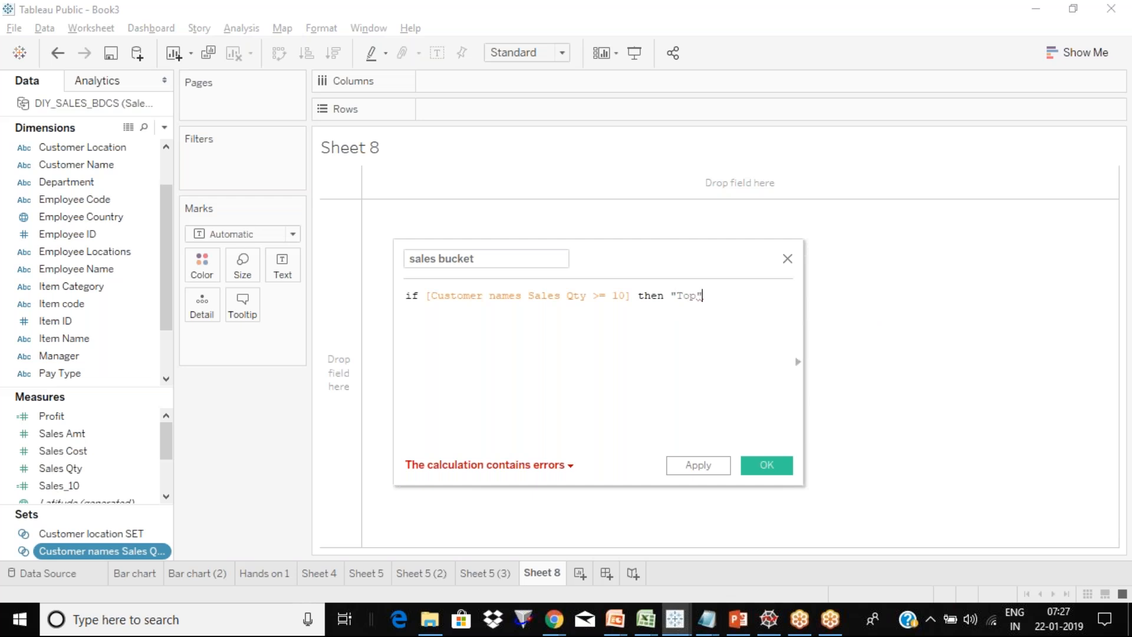
Complete the sales bucket formula with else "Bottom" and END on separate lines, and save the calculated field.
{"action": "key", "text": "Return"}
{"action": "type", "text": "else"}
{"action": "type", "text": " \""}
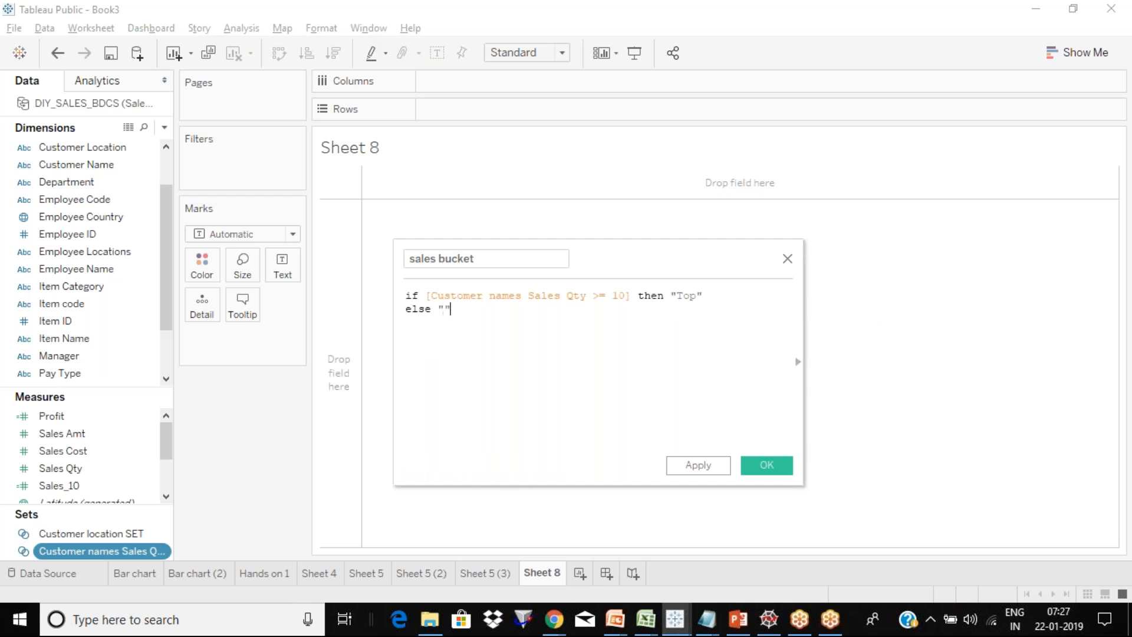
{"action": "type", "text": "Bottom"}
{"action": "key", "text": "BackSpace"}
{"action": "key", "text": "BackSpace"}
{"action": "key", "text": "BackSpace"}
{"action": "type", "text": "tom"}
{"action": "key", "text": "Right"}
{"action": "key", "text": "Return"}
{"action": "type", "text": "E"}
{"action": "key", "text": "Return"}
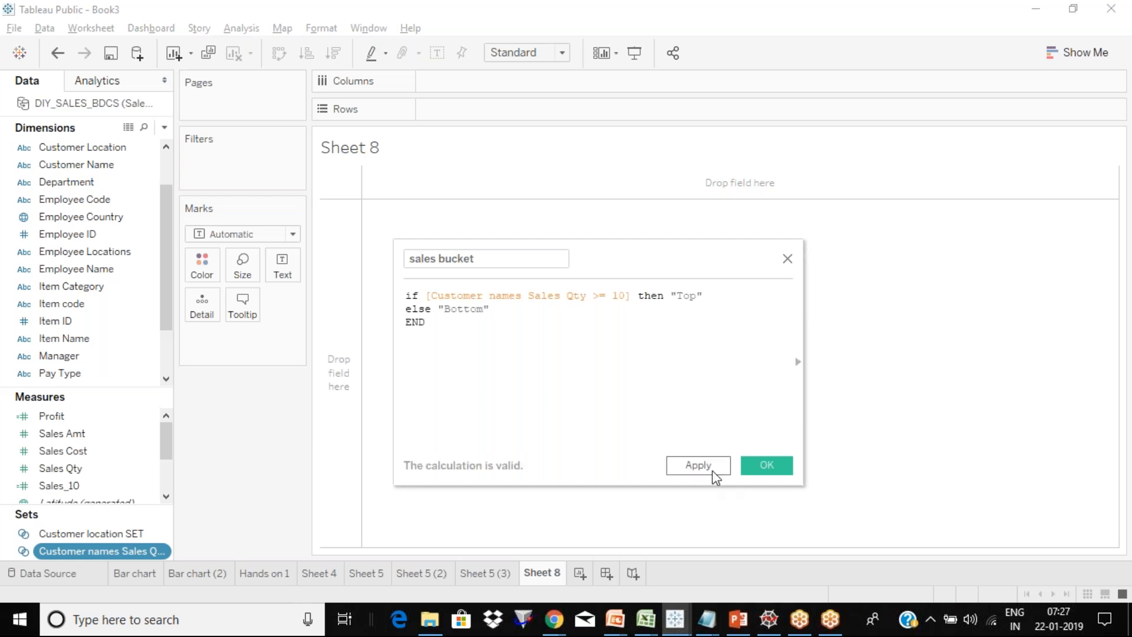
{"action": "left_click", "coordinate": [712, 471]}
{"action": "left_click", "coordinate": [765, 465]}
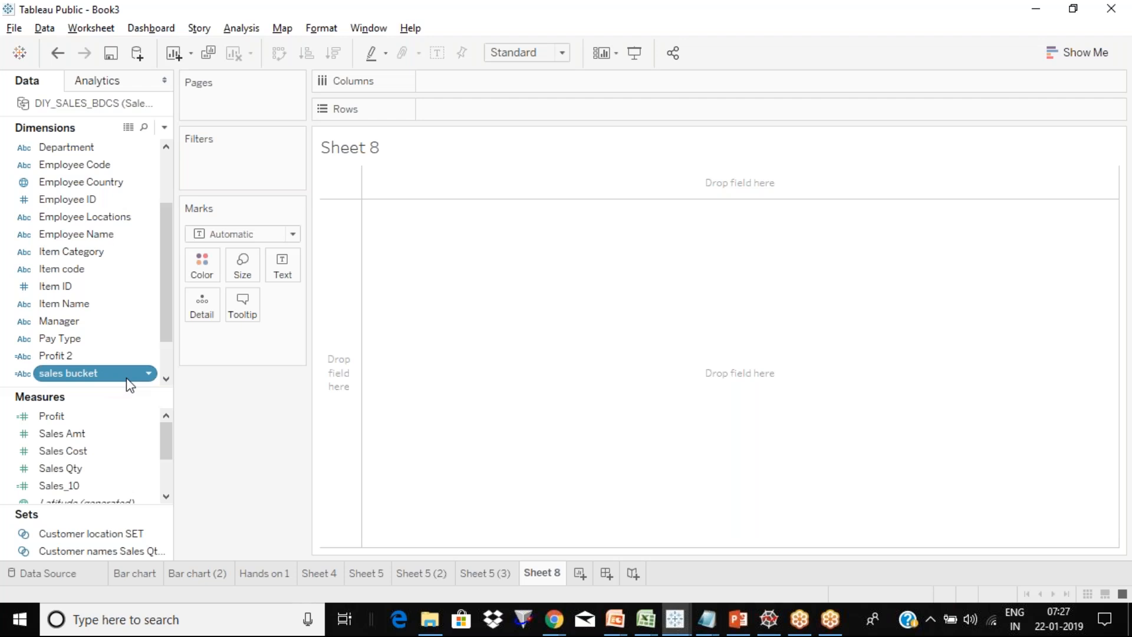
Build a bar chart on Sheet 8 with Customer Name on Rows and the sum of Sales Qty on Columns.
{"action": "left_click", "coordinate": [89, 251], "text": "ctrl"}
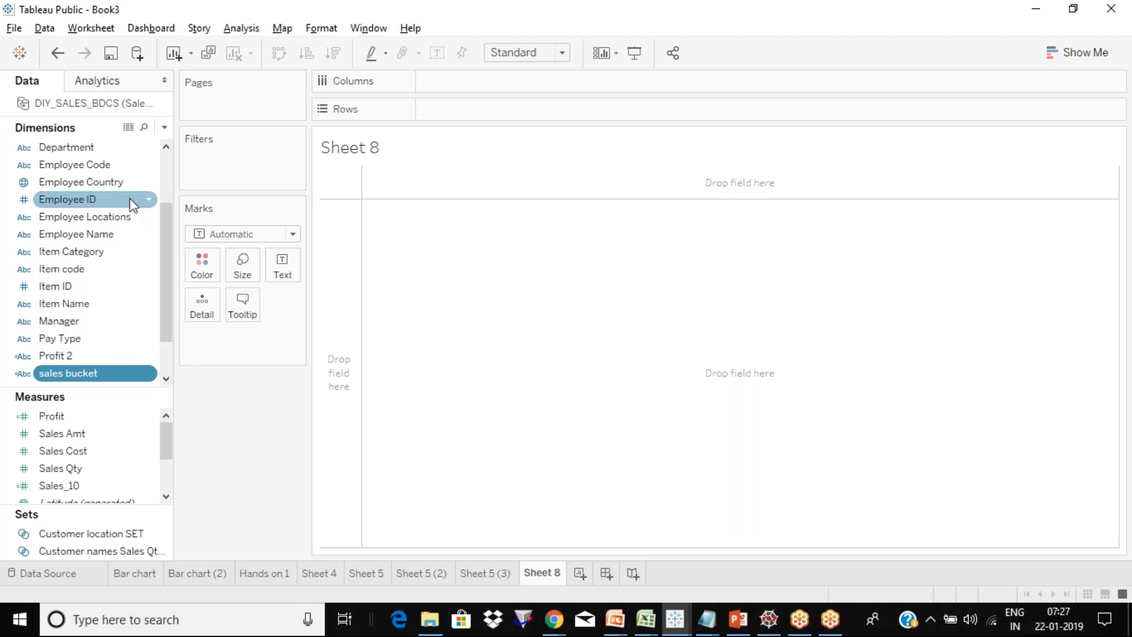
{"action": "left_click", "coordinate": [164, 164]}
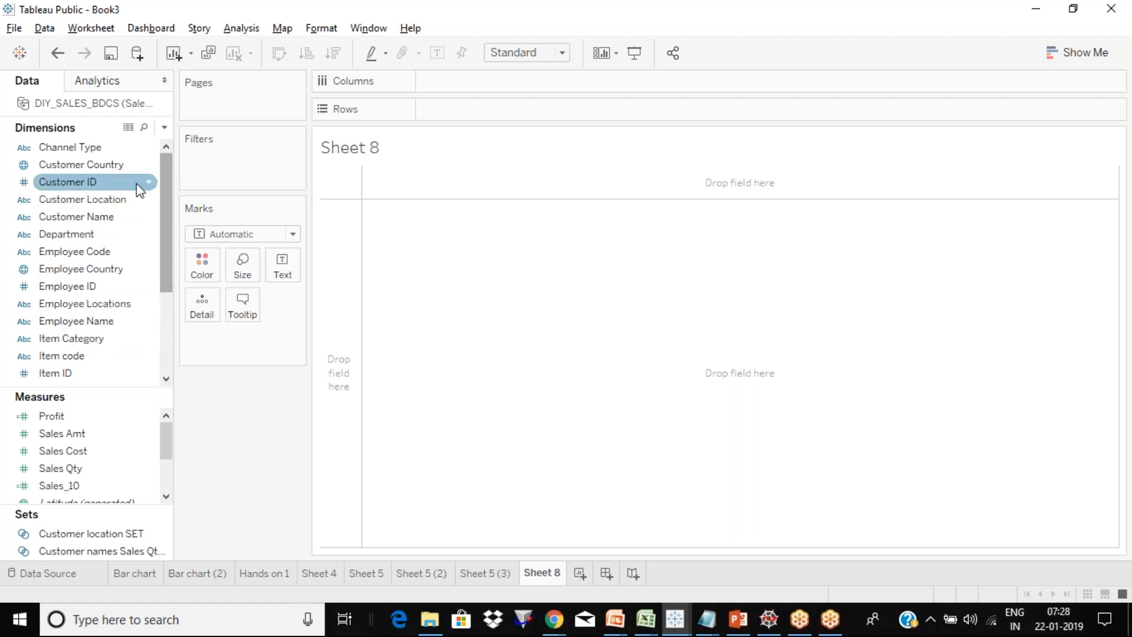
{"action": "left_click_drag", "start_coordinate": [114, 216], "coordinate": [508, 107]}
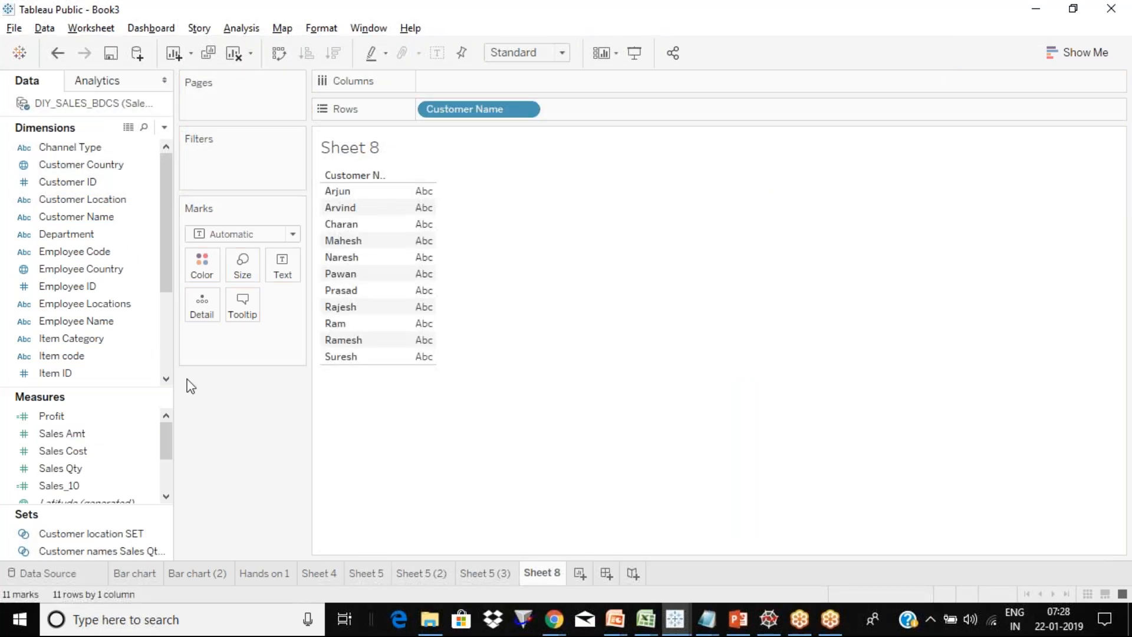
{"action": "left_click_drag", "start_coordinate": [98, 468], "coordinate": [569, 81]}
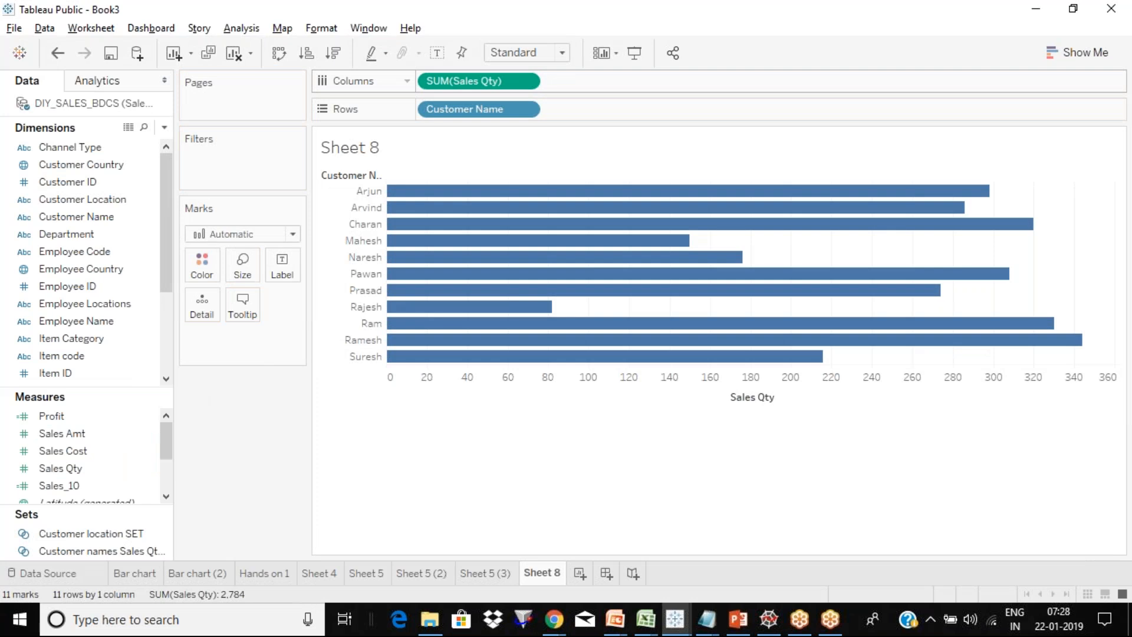
Colour the customer bars by the sales bucket field and check the bucket assigned to individual bars.
{"action": "left_click", "coordinate": [144, 451]}
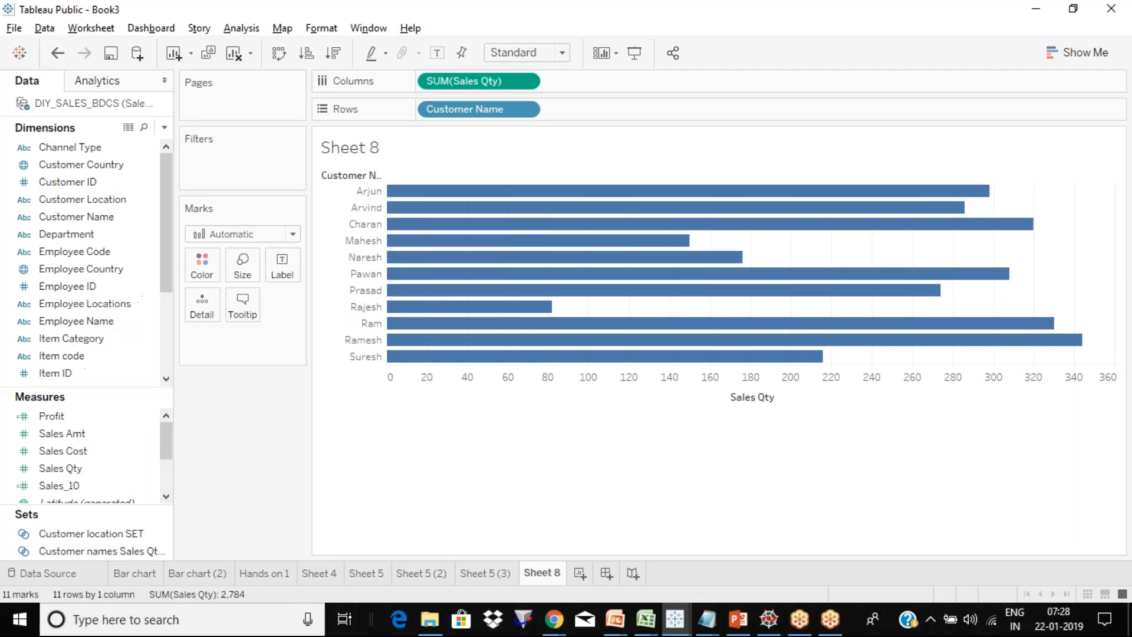
{"action": "scroll", "coordinate": [167, 285], "scroll_direction": "down", "scroll_amount": 1}
{"action": "scroll", "coordinate": [168, 285], "scroll_direction": "down", "scroll_amount": 7}
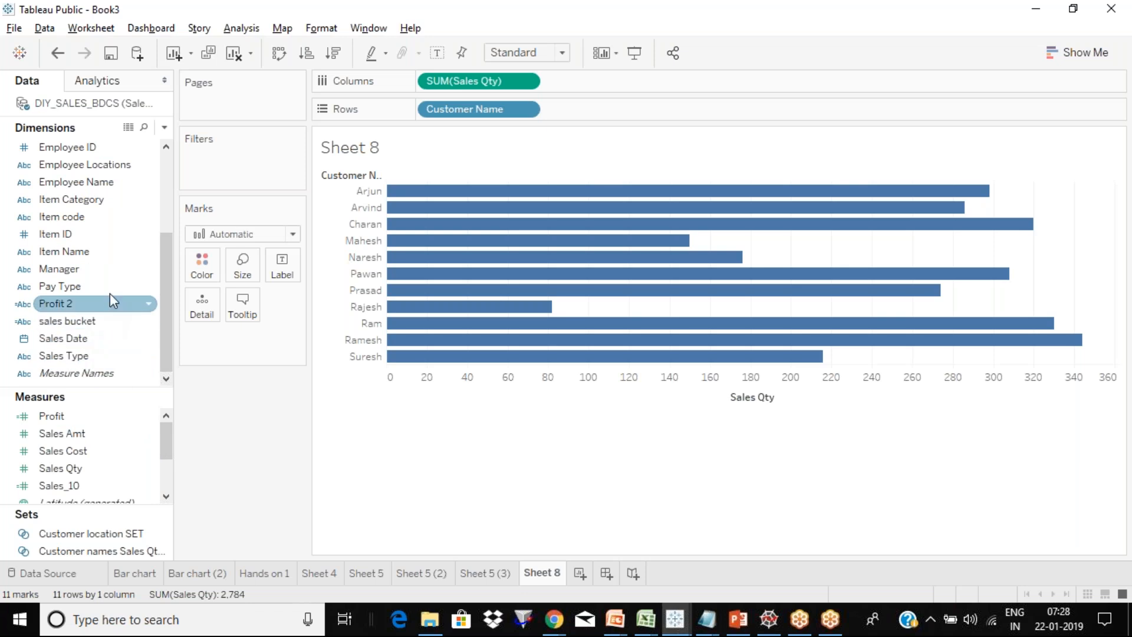
{"action": "left_click_drag", "start_coordinate": [96, 324], "coordinate": [201, 267]}
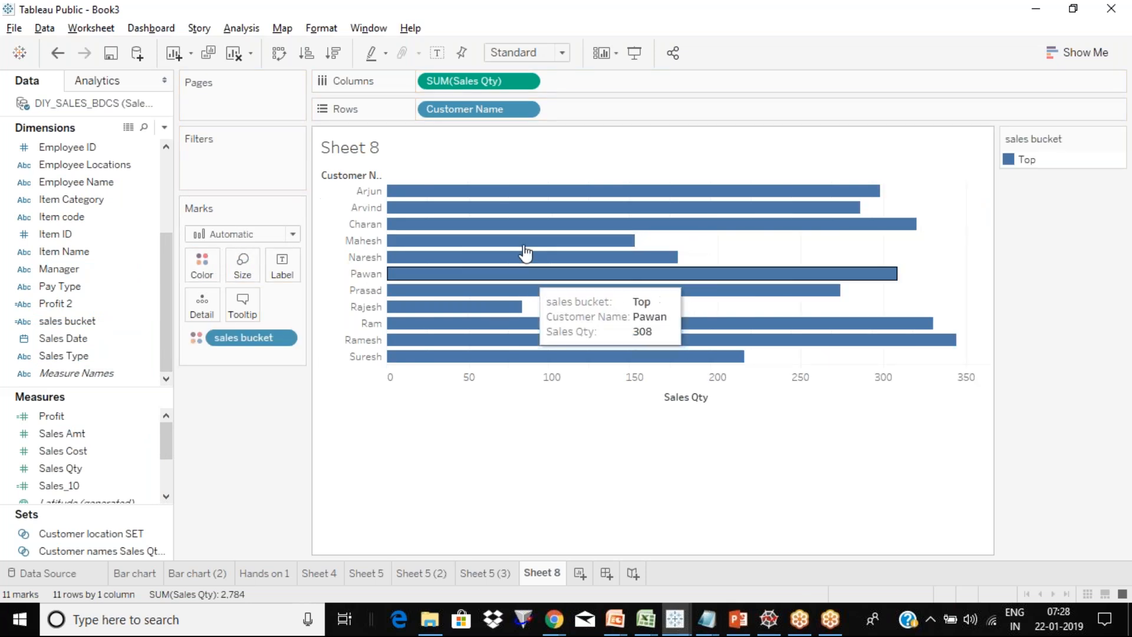
{"action": "mouse_move", "coordinate": [524, 248]}
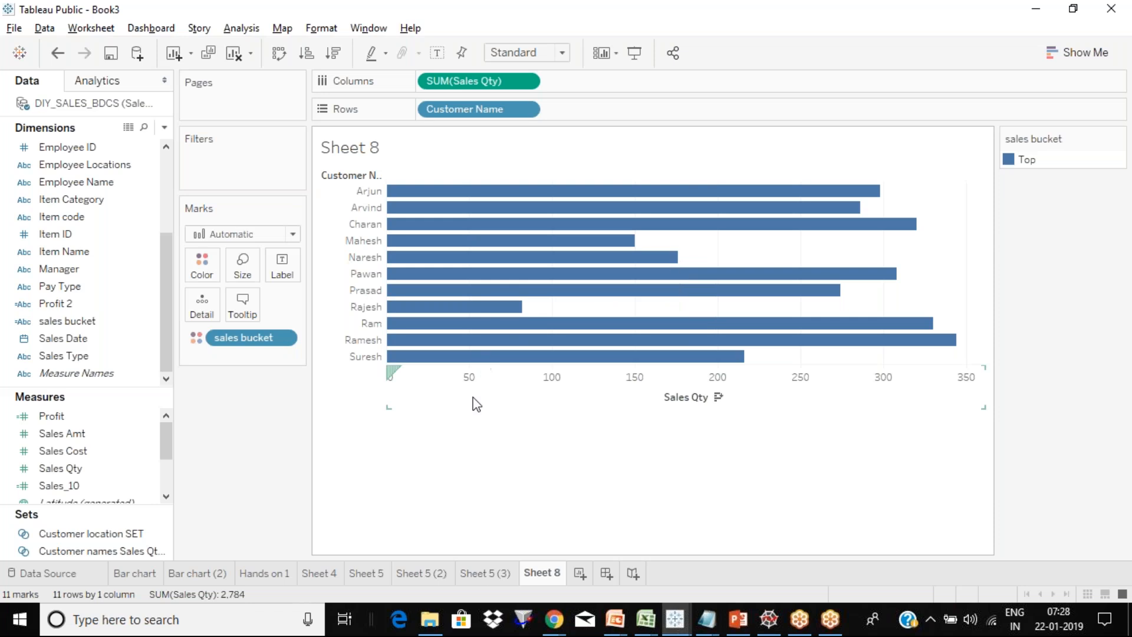
{"action": "mouse_move", "coordinate": [449, 358]}
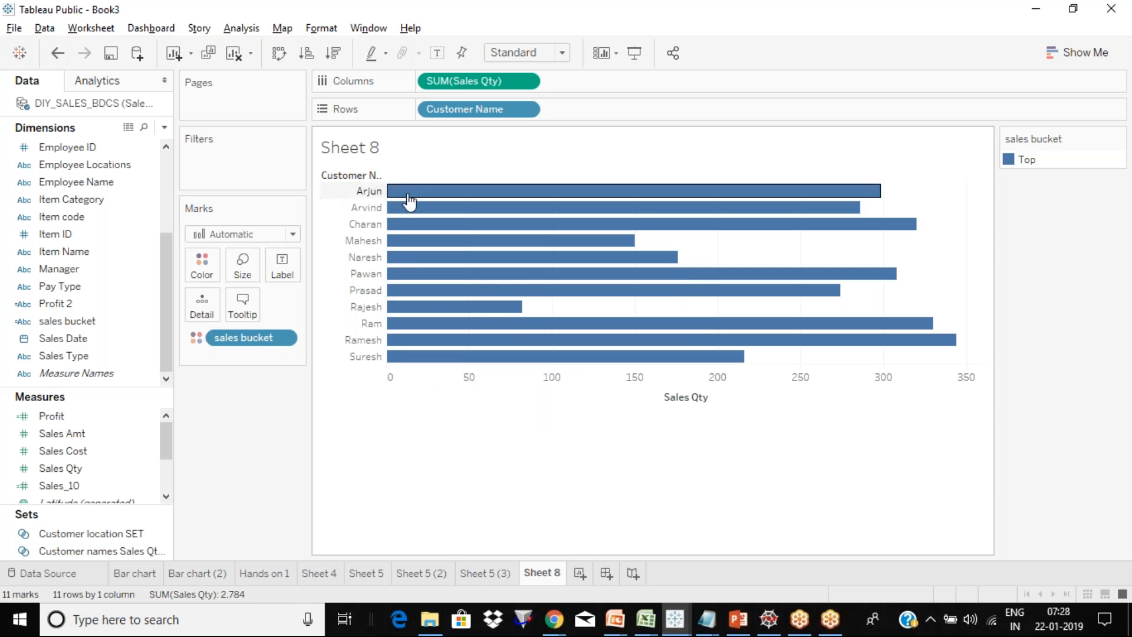
{"action": "mouse_move", "coordinate": [427, 199]}
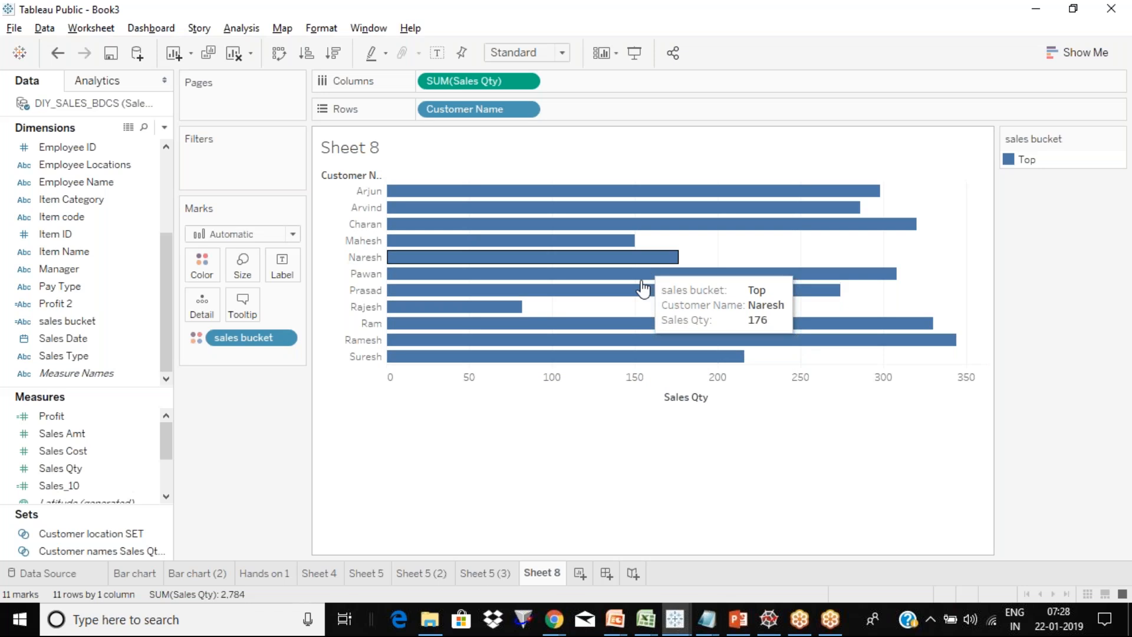
{"action": "mouse_move", "coordinate": [645, 276]}
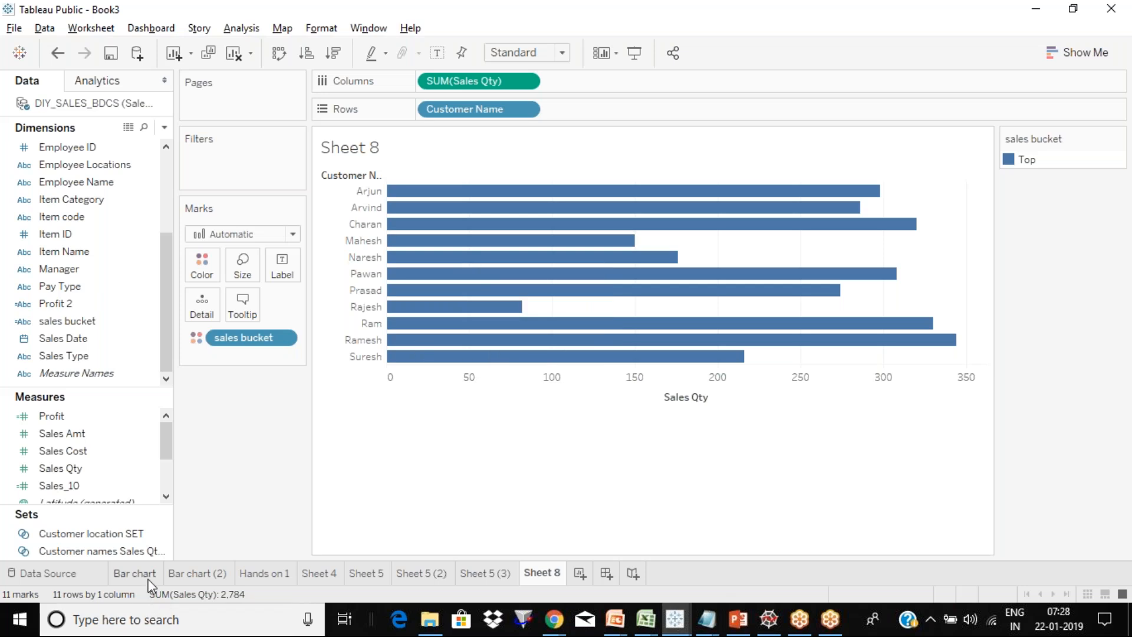
Edit the Customer names Sales Qty >= 10 set so its condition requires the sum of Sales Qty to be >= 250.
{"action": "right_click", "coordinate": [163, 553]}
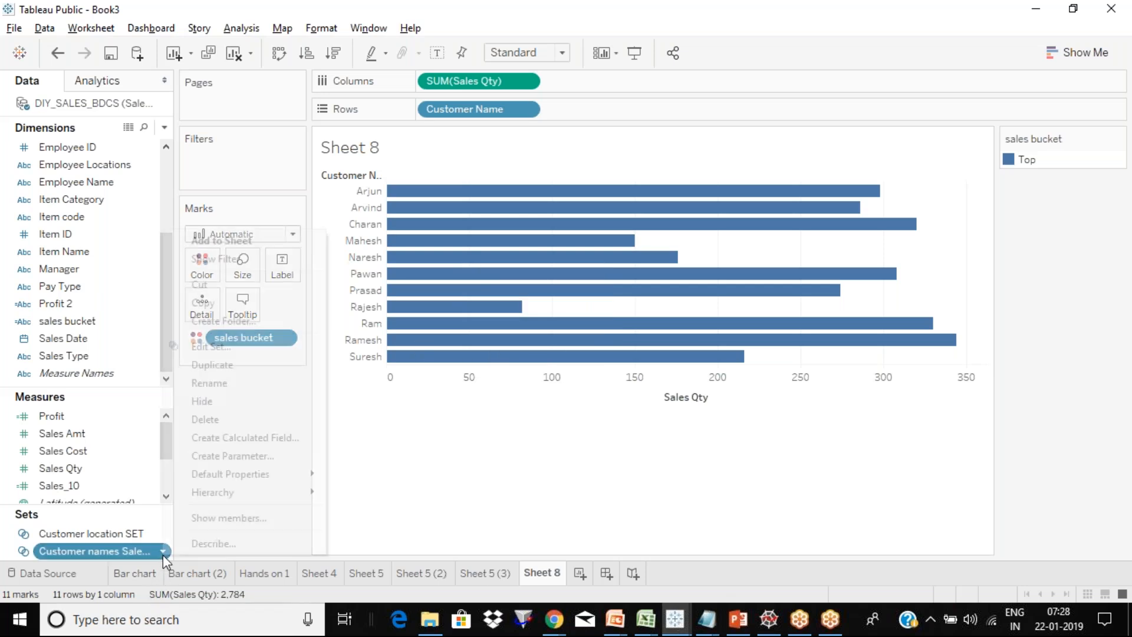
{"action": "left_click", "coordinate": [223, 352]}
{"action": "left_click", "coordinate": [500, 207]}
{"action": "key", "text": "BackSpace"}
{"action": "key", "text": "BackSpace"}
{"action": "type", "text": "250"}
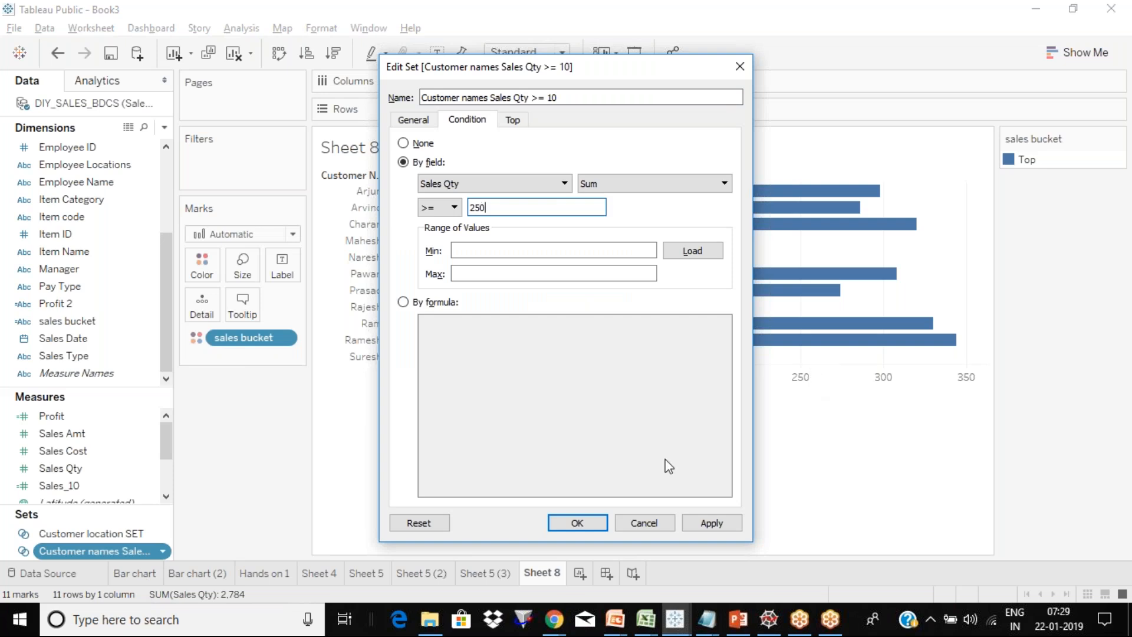
{"action": "left_click", "coordinate": [577, 523]}
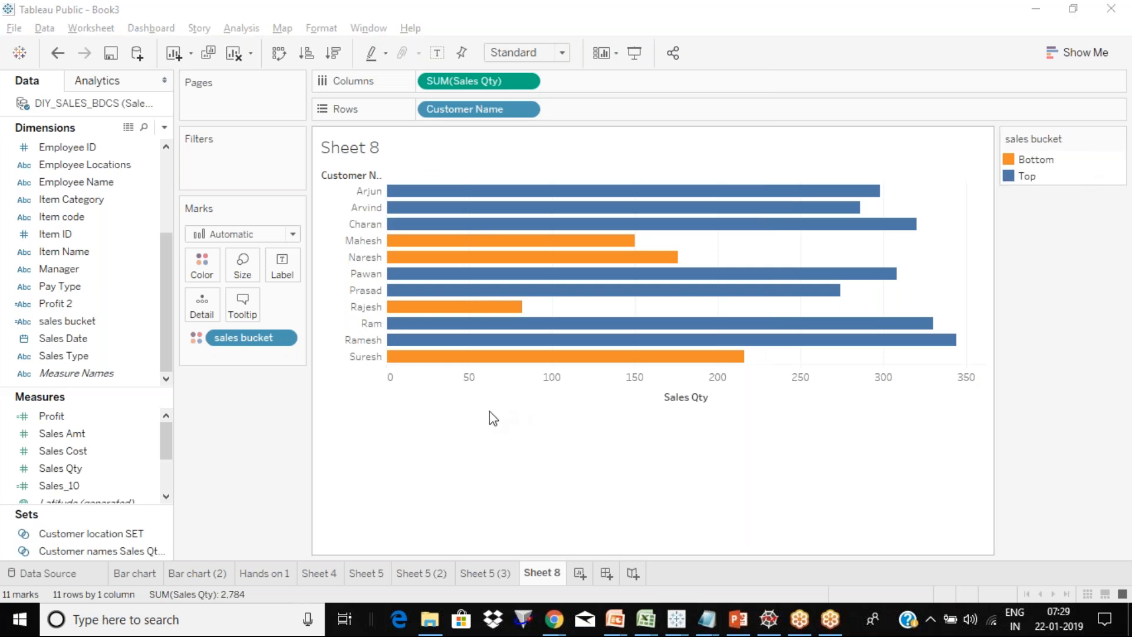
Open the sales bucket calculation to review its formula, and close it.
{"action": "left_click", "coordinate": [153, 326]}
{"action": "left_click", "coordinate": [149, 321]}
{"action": "left_click", "coordinate": [211, 105]}
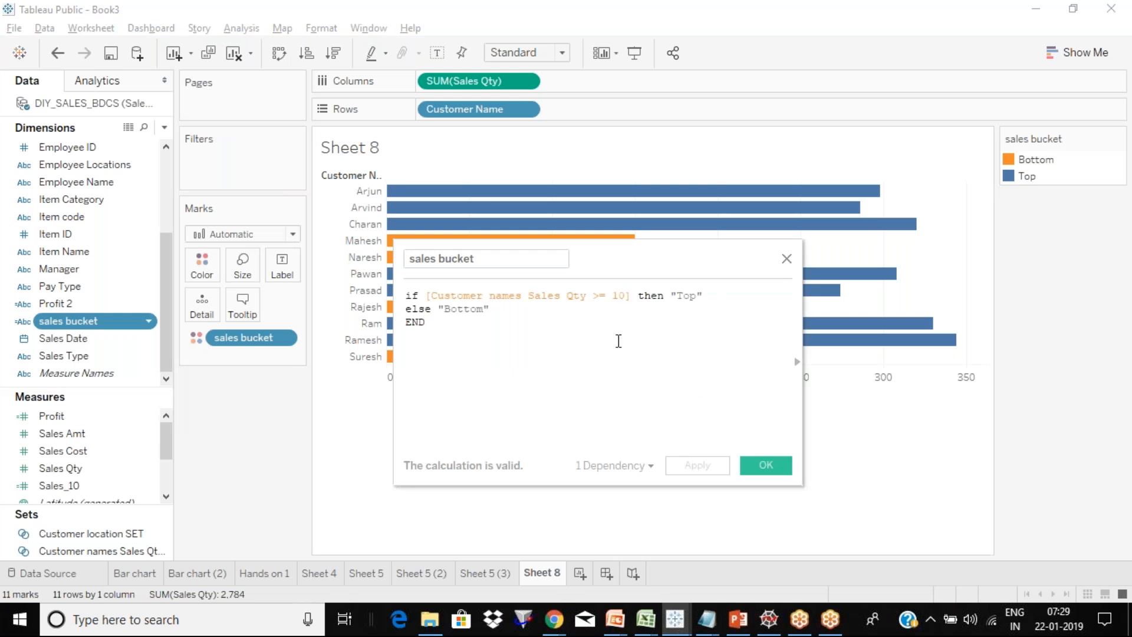
{"action": "left_click", "coordinate": [787, 258]}
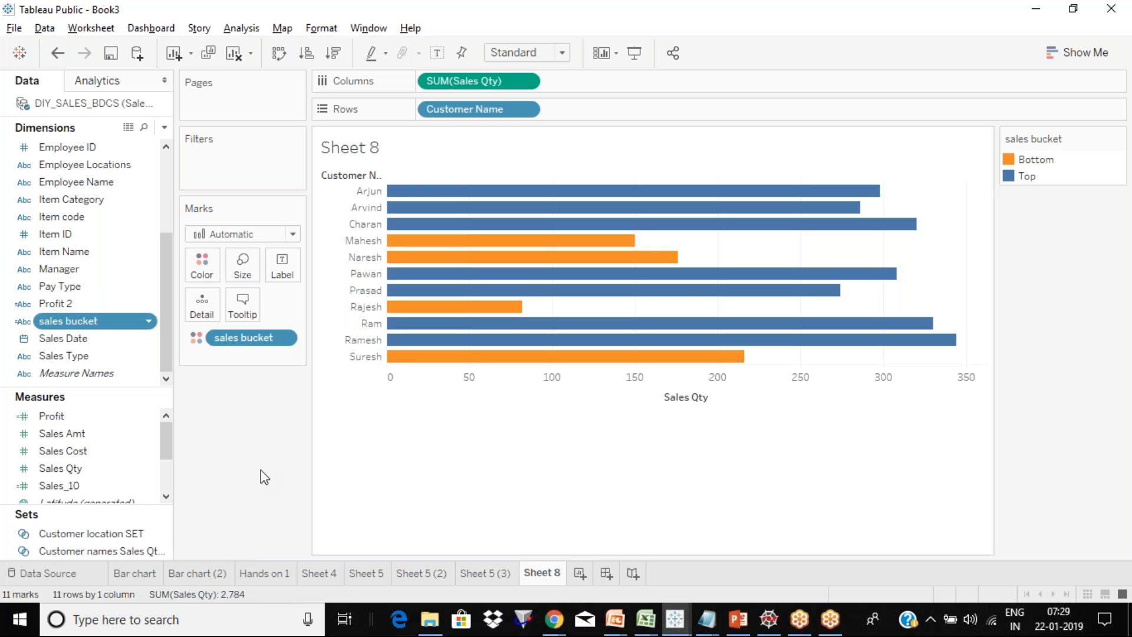
Remove sales bucket from the bars' colour encoding and apply it as the colour again.
{"action": "left_click_drag", "start_coordinate": [259, 340], "coordinate": [261, 444]}
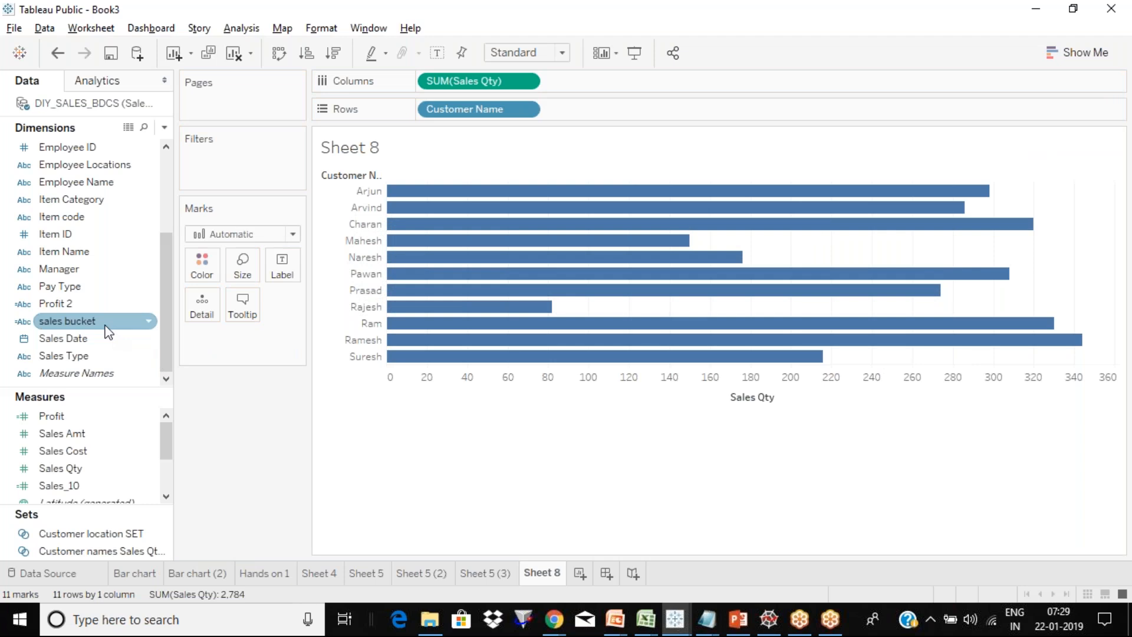
{"action": "left_click_drag", "start_coordinate": [108, 332], "coordinate": [202, 264]}
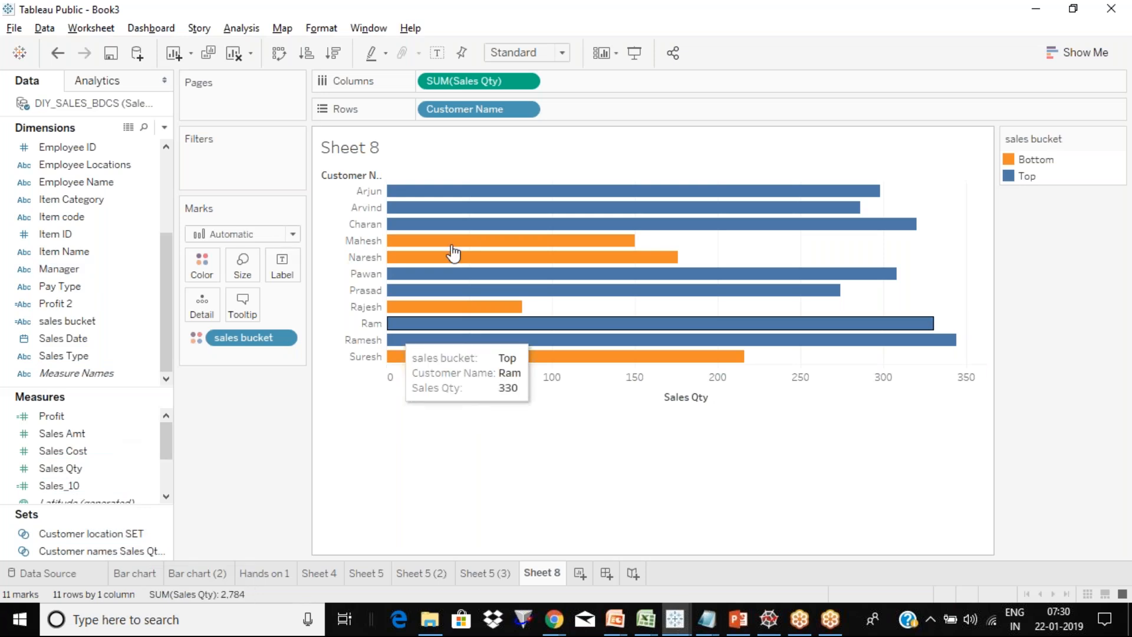
{"action": "mouse_move", "coordinate": [500, 280]}
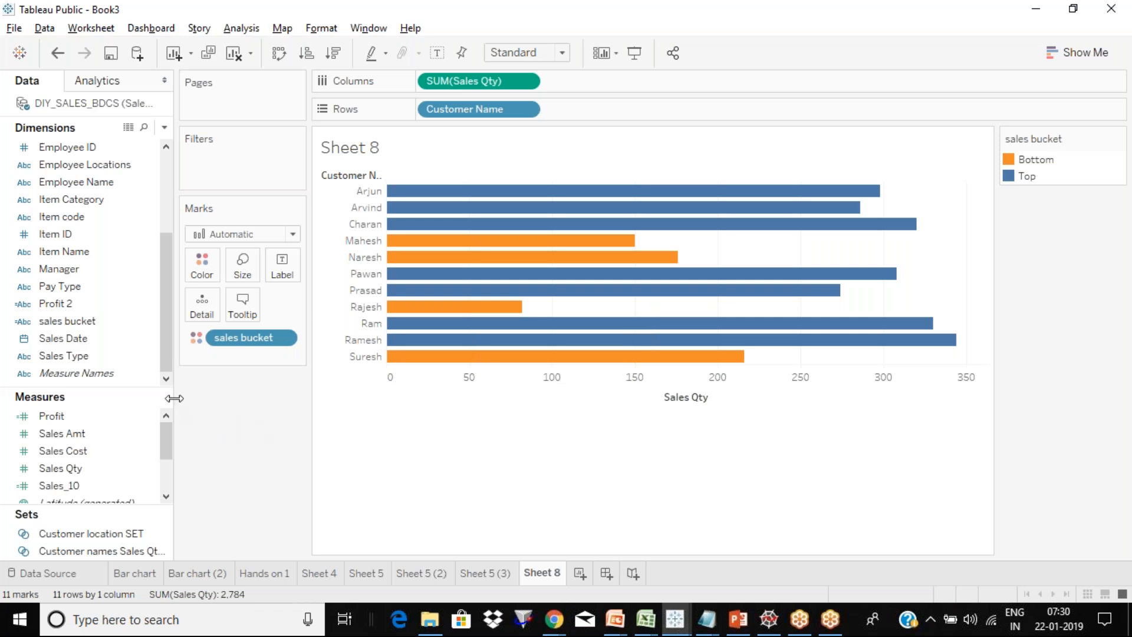
Widen the data pane and open the sales bucket formula, placing its editor clear of most of the chart.
{"action": "left_click_drag", "start_coordinate": [176, 399], "coordinate": [230, 399]}
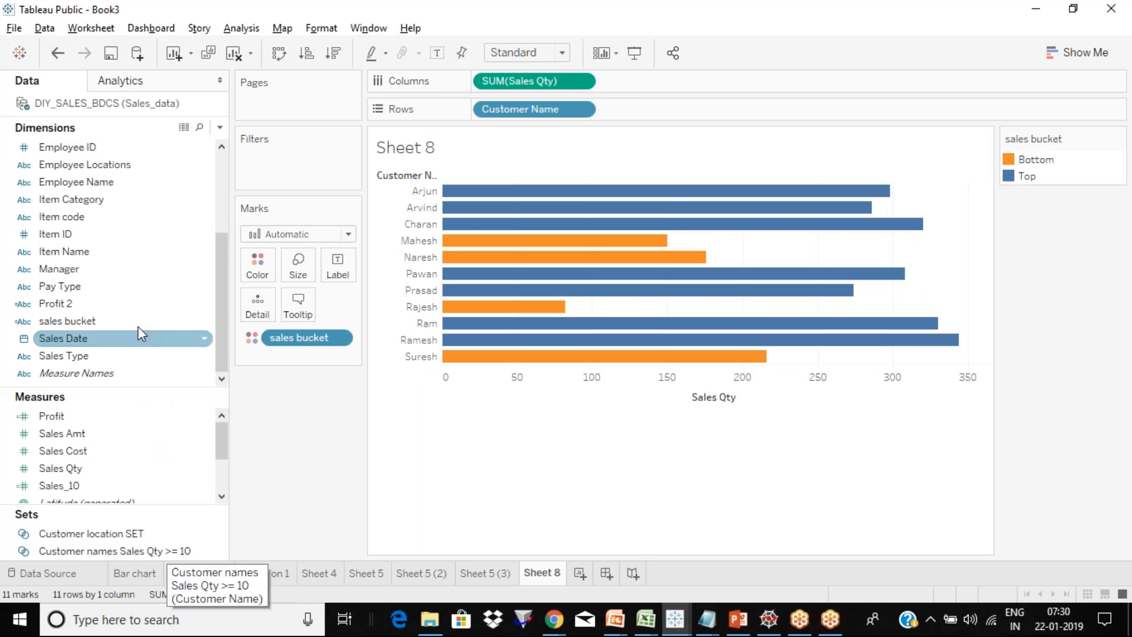
{"action": "left_click", "coordinate": [122, 321]}
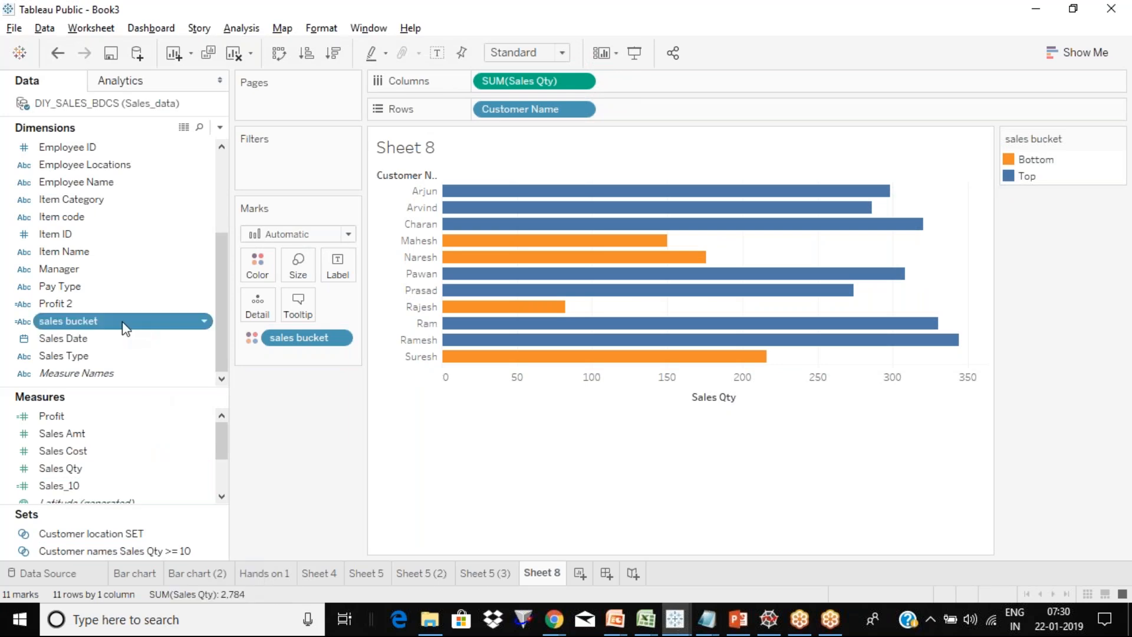
{"action": "left_click", "coordinate": [206, 322]}
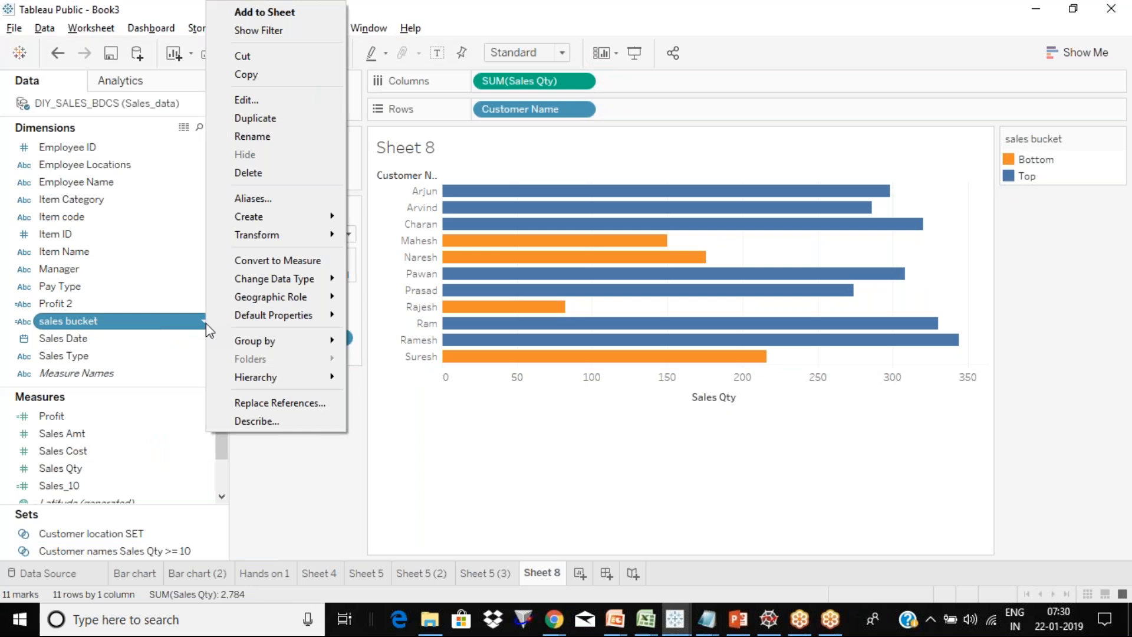
{"action": "left_click", "coordinate": [269, 98]}
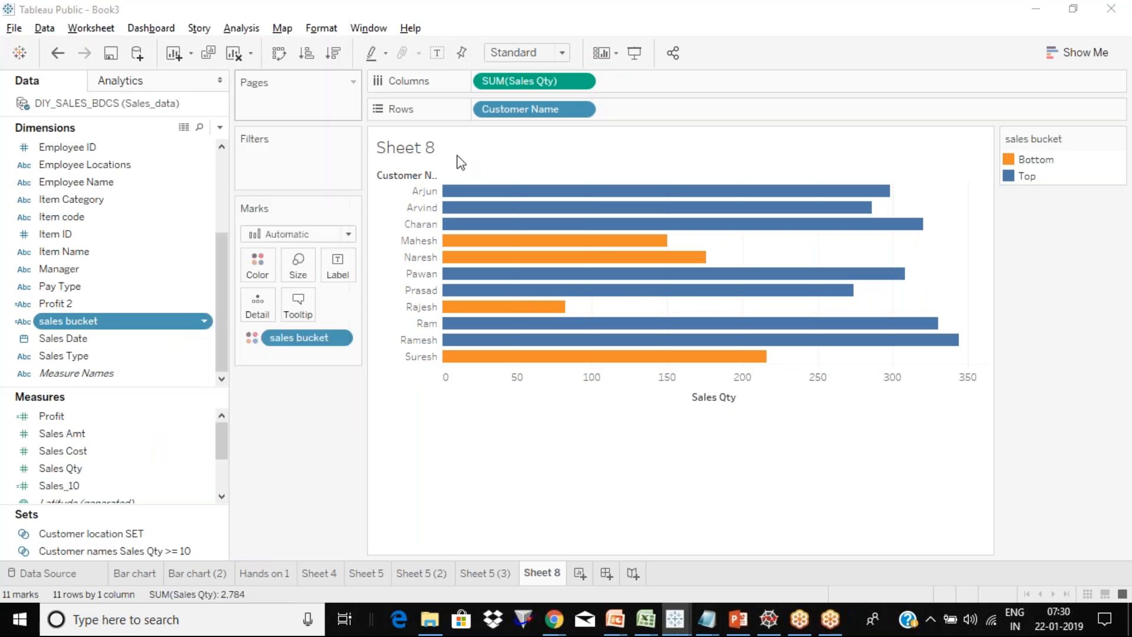
{"action": "left_click_drag", "start_coordinate": [643, 289], "coordinate": [952, 389]}
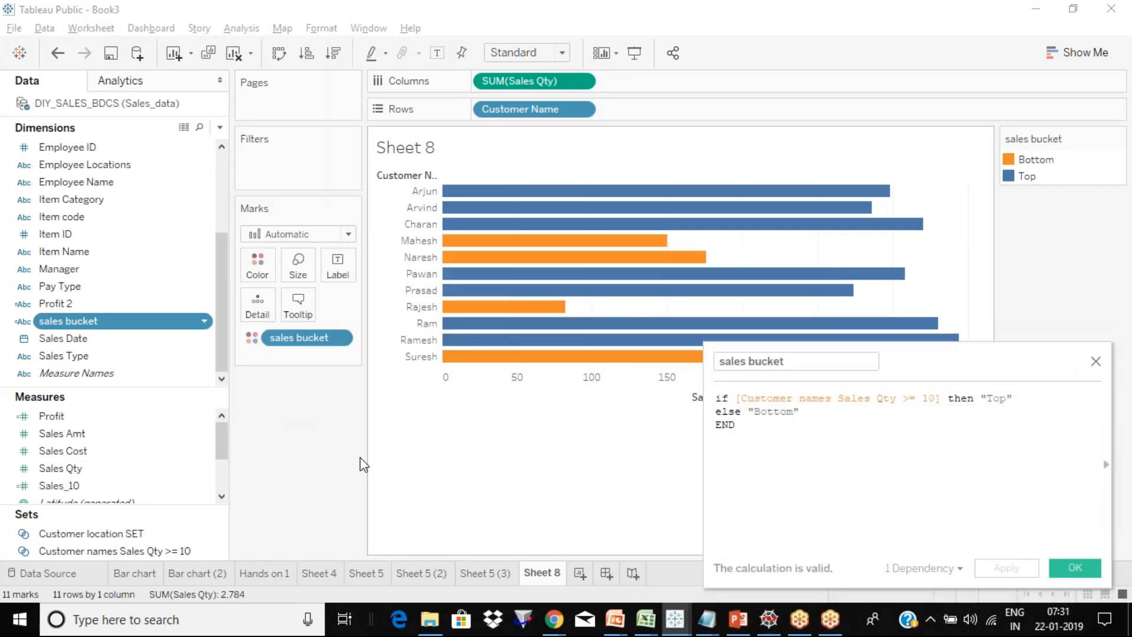
Open the Customer names Sales Qty >= 10 set for editing and position its condition beside the sales bucket formula for comparison.
{"action": "left_click", "coordinate": [183, 552]}
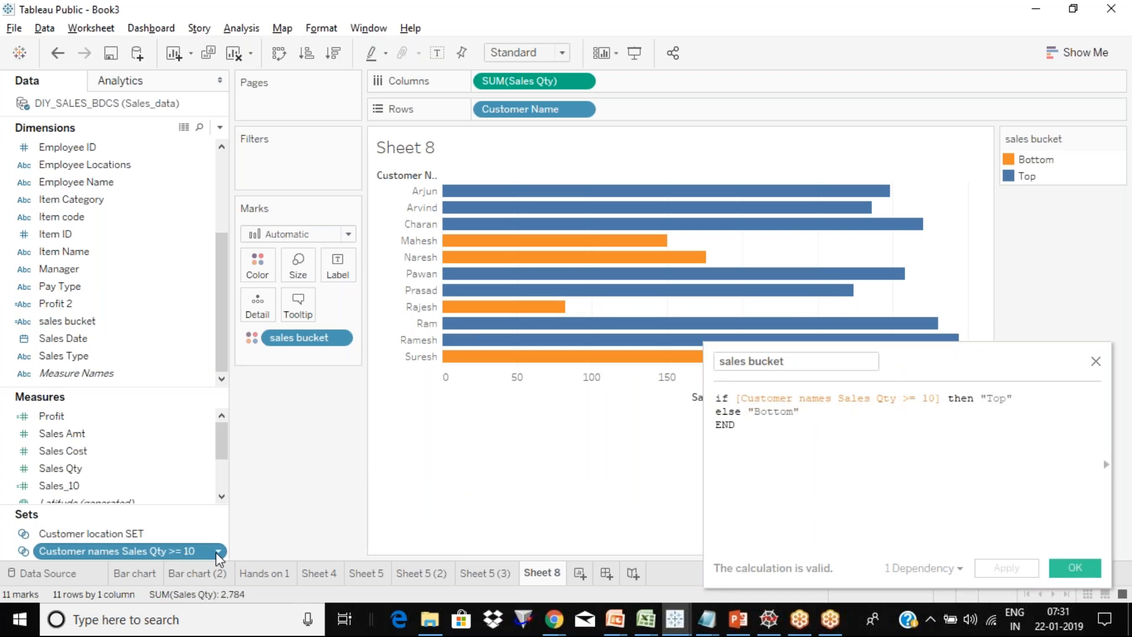
{"action": "left_click", "coordinate": [219, 552]}
{"action": "left_click", "coordinate": [287, 348]}
{"action": "left_click_drag", "start_coordinate": [619, 69], "coordinate": [455, 139]}
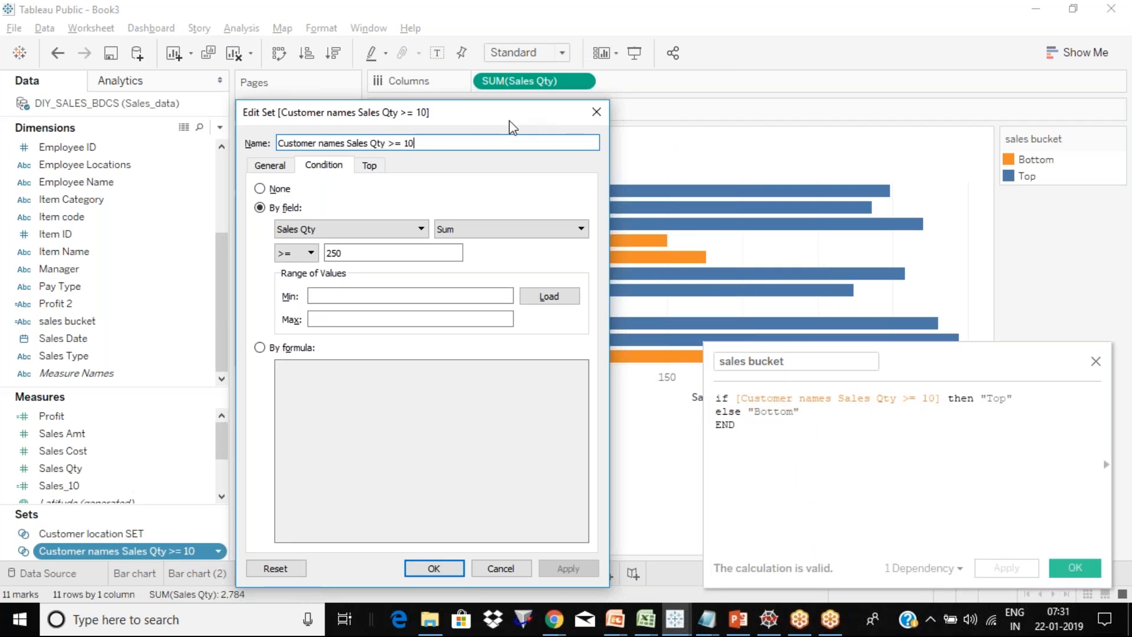
{"action": "left_click_drag", "start_coordinate": [511, 127], "coordinate": [516, 179]}
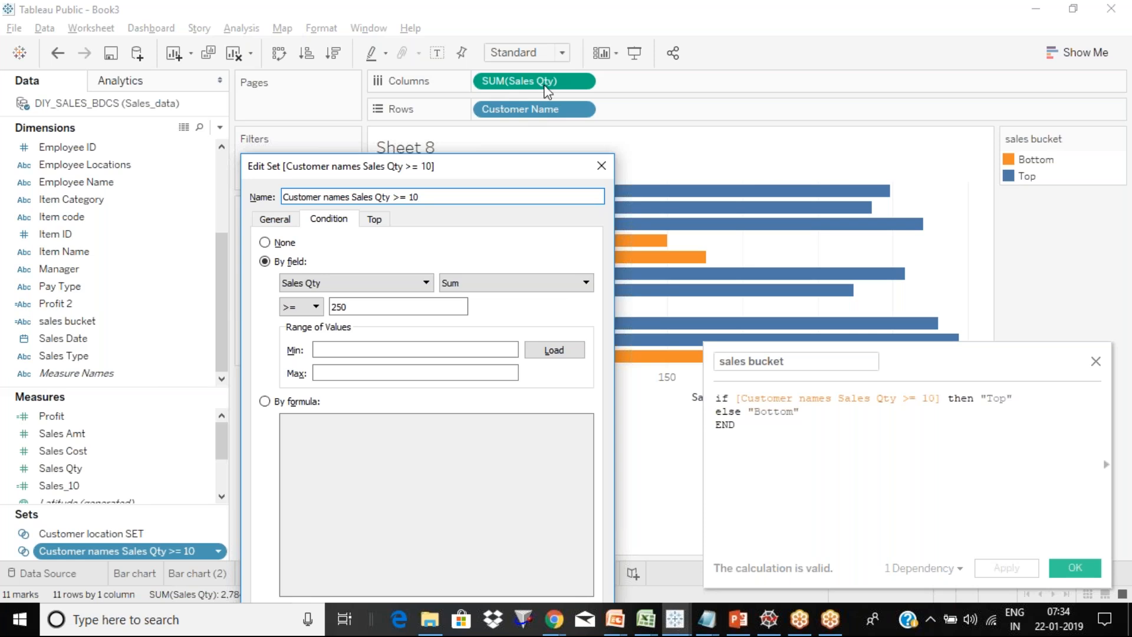
{"action": "left_click_drag", "start_coordinate": [449, 173], "coordinate": [723, 145]}
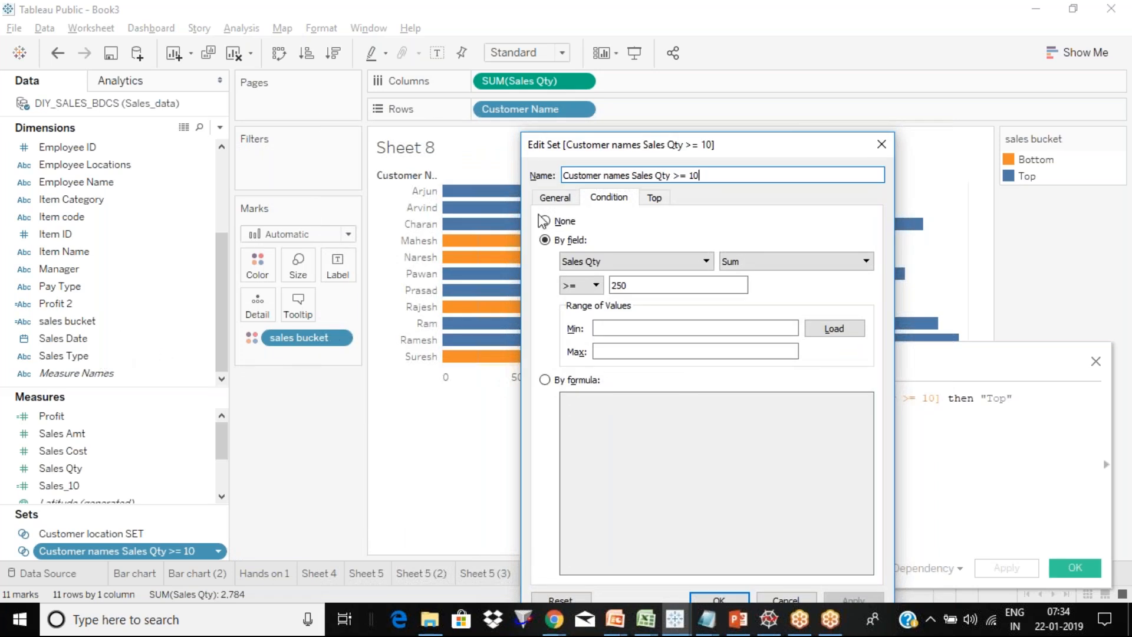
{"action": "left_click_drag", "start_coordinate": [747, 153], "coordinate": [483, 143]}
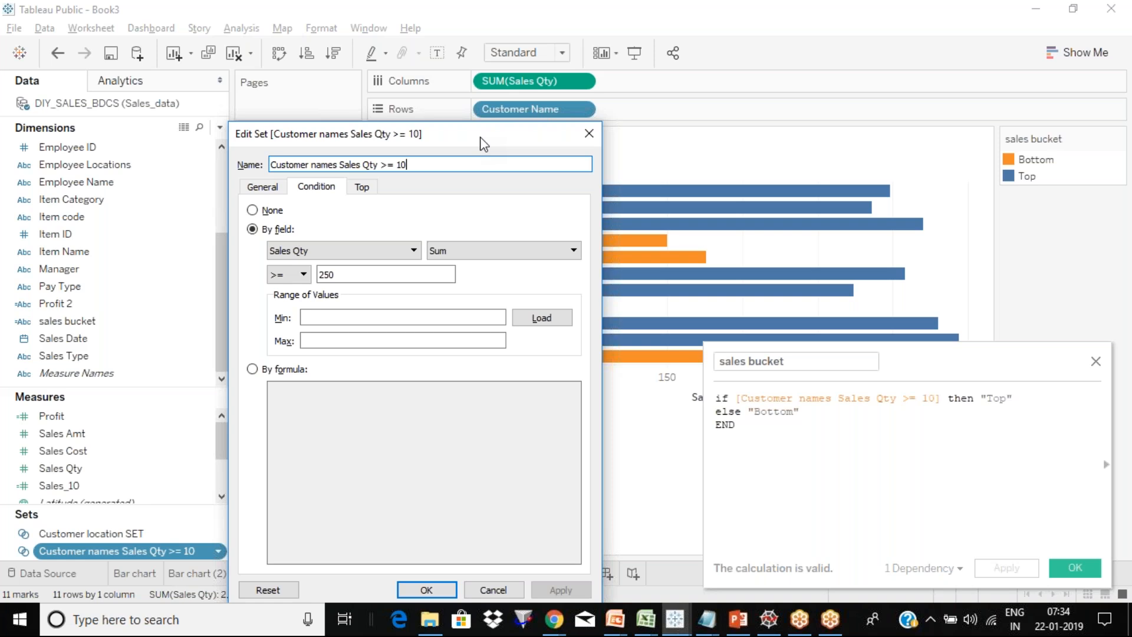
Examine the threshold value in the set's Sales Qty condition and close the Edit Set dialog.
{"action": "left_click", "coordinate": [627, 27]}
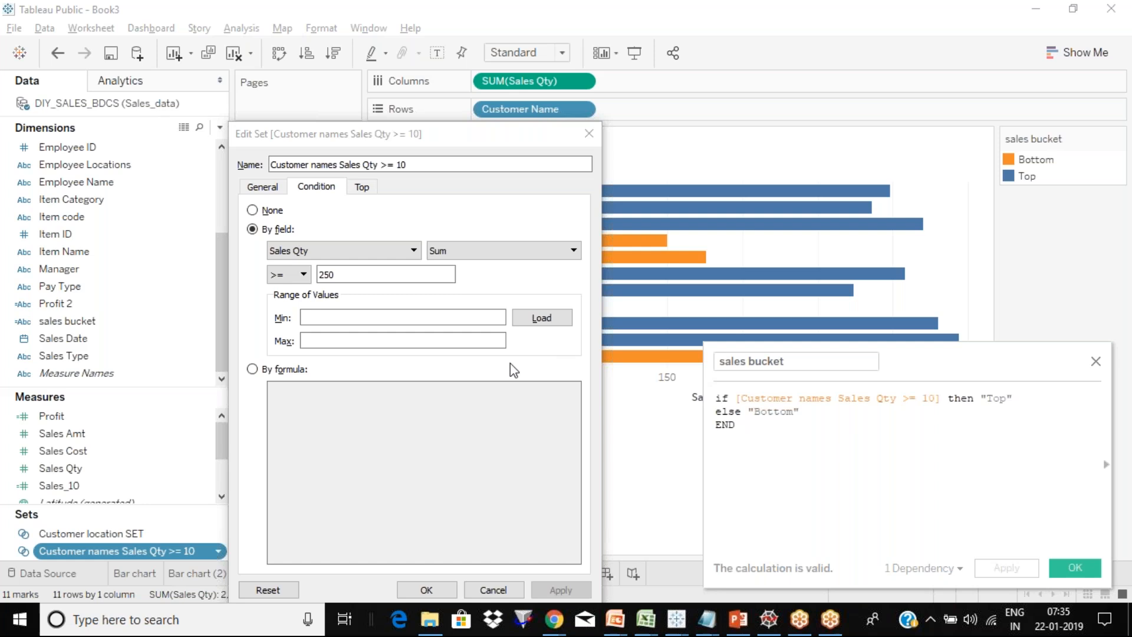
{"action": "left_click", "coordinate": [343, 275]}
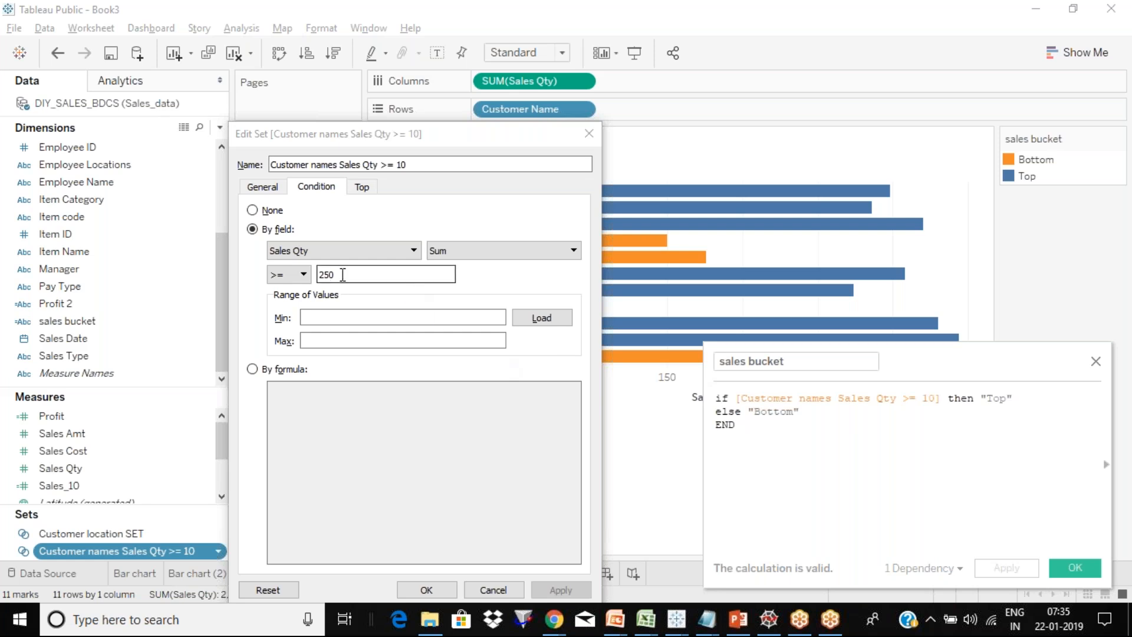
{"action": "key", "text": "ctrl+a"}
{"action": "left_click", "coordinate": [349, 280]}
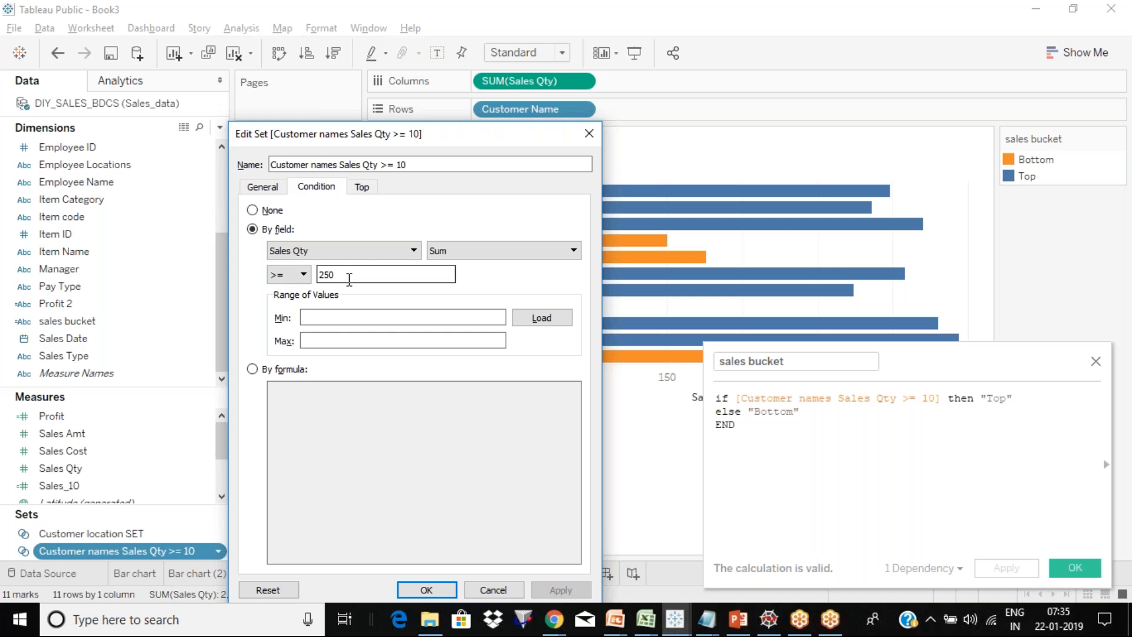
{"action": "left_click_drag", "start_coordinate": [349, 279], "coordinate": [278, 277]}
{"action": "left_click", "coordinate": [368, 282]}
{"action": "left_click", "coordinate": [629, 19]}
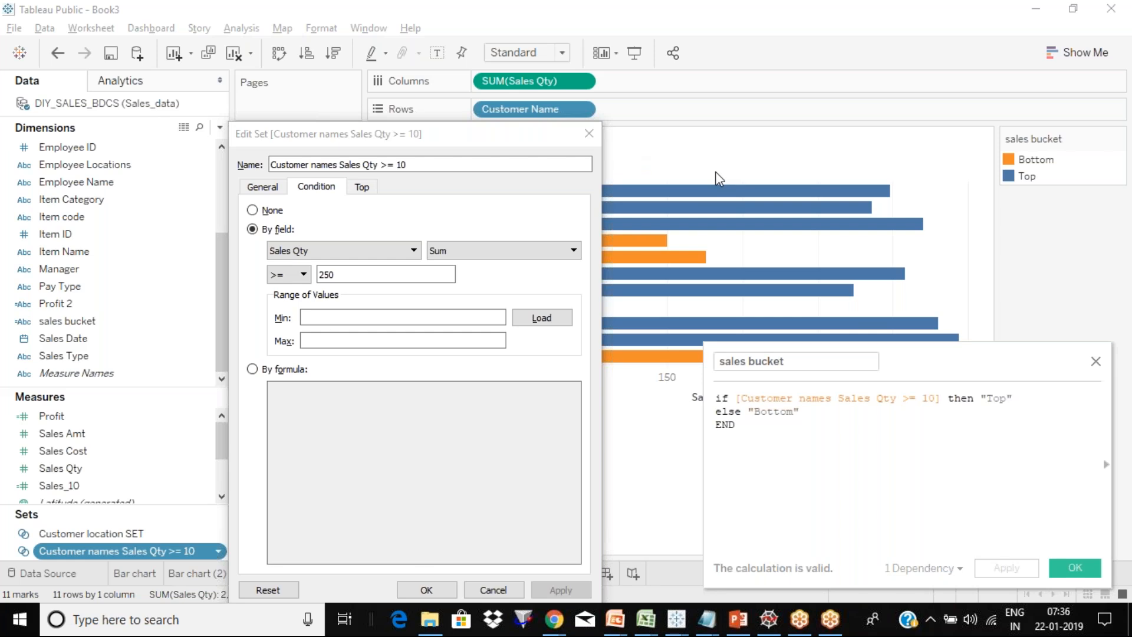
{"action": "left_click", "coordinate": [589, 133]}
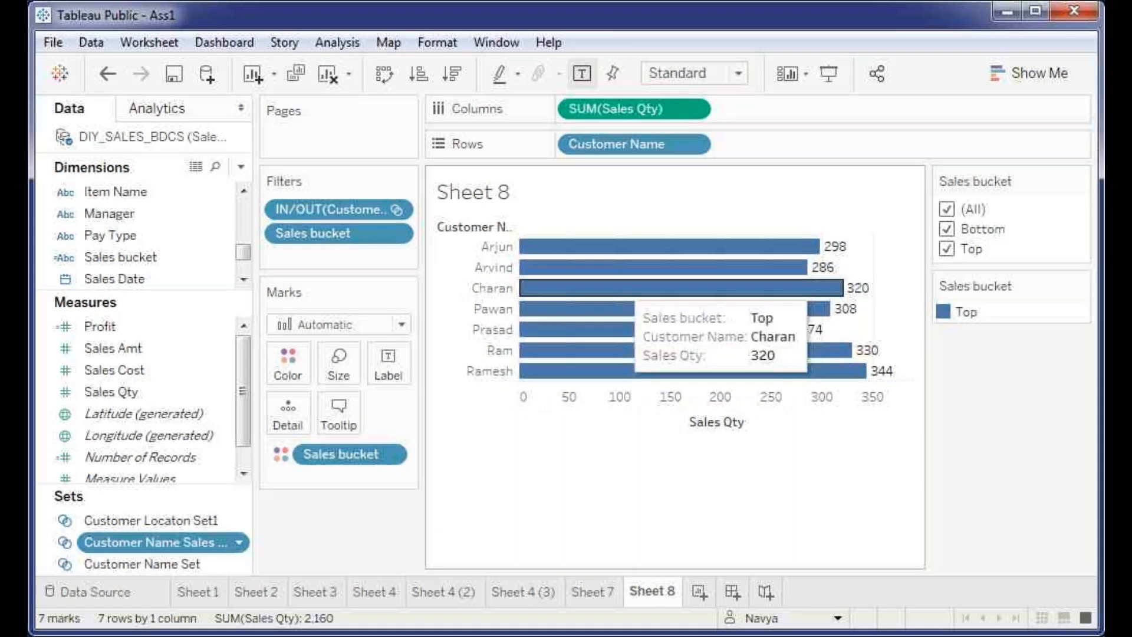
Review the Sales bucket calculation's formula in the Ass1 workbook and close its editor.
{"action": "left_click", "coordinate": [223, 259]}
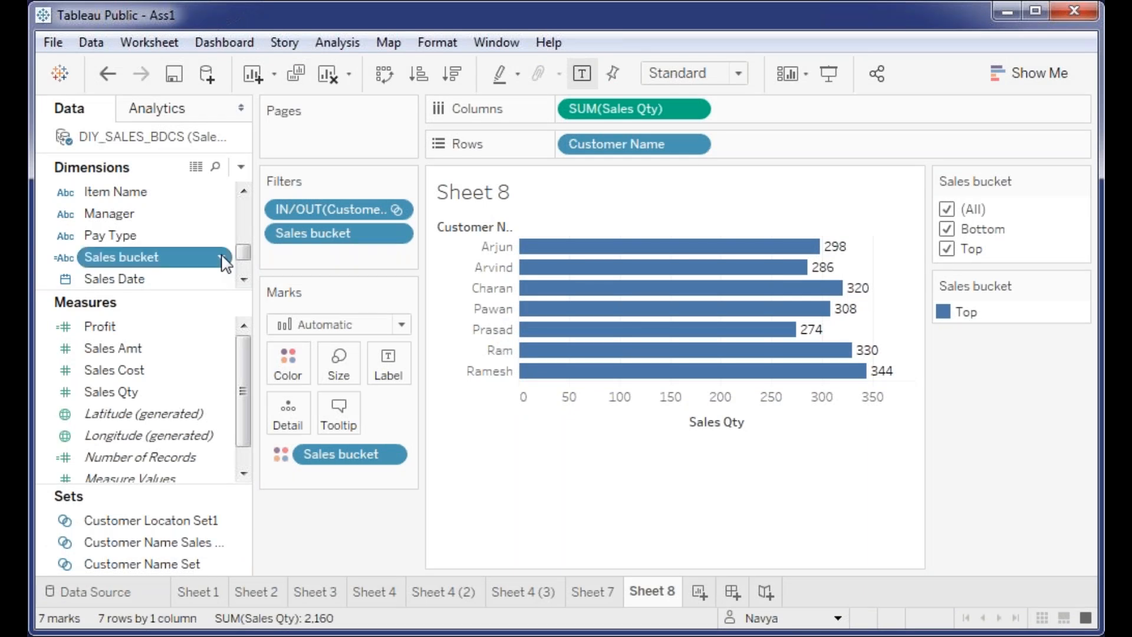
{"action": "left_click", "coordinate": [224, 259]}
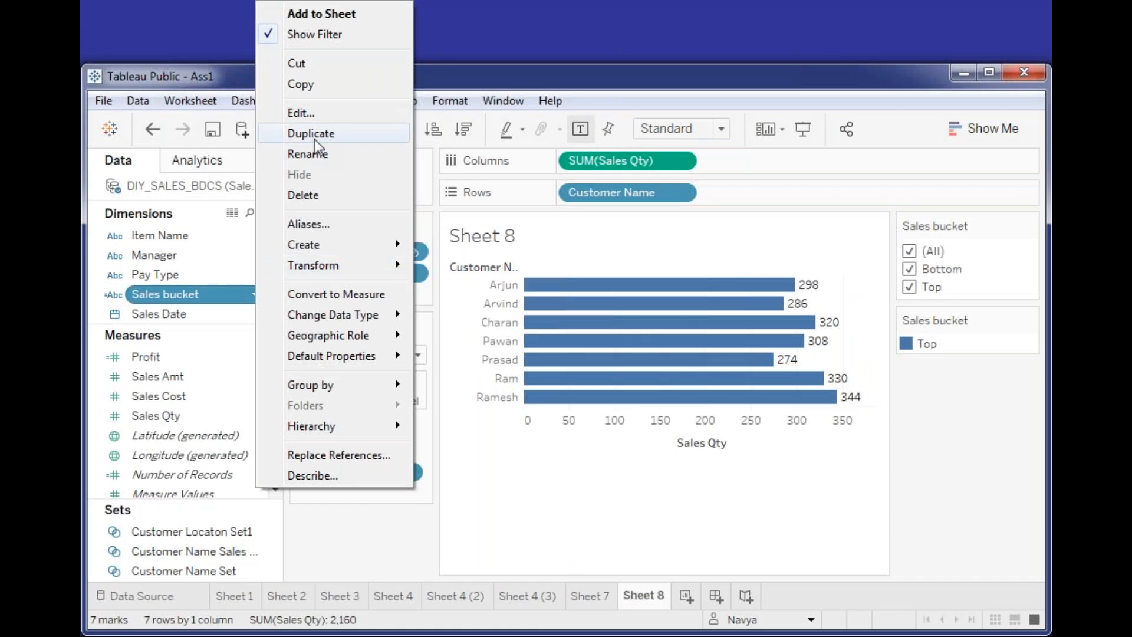
{"action": "left_click", "coordinate": [297, 112]}
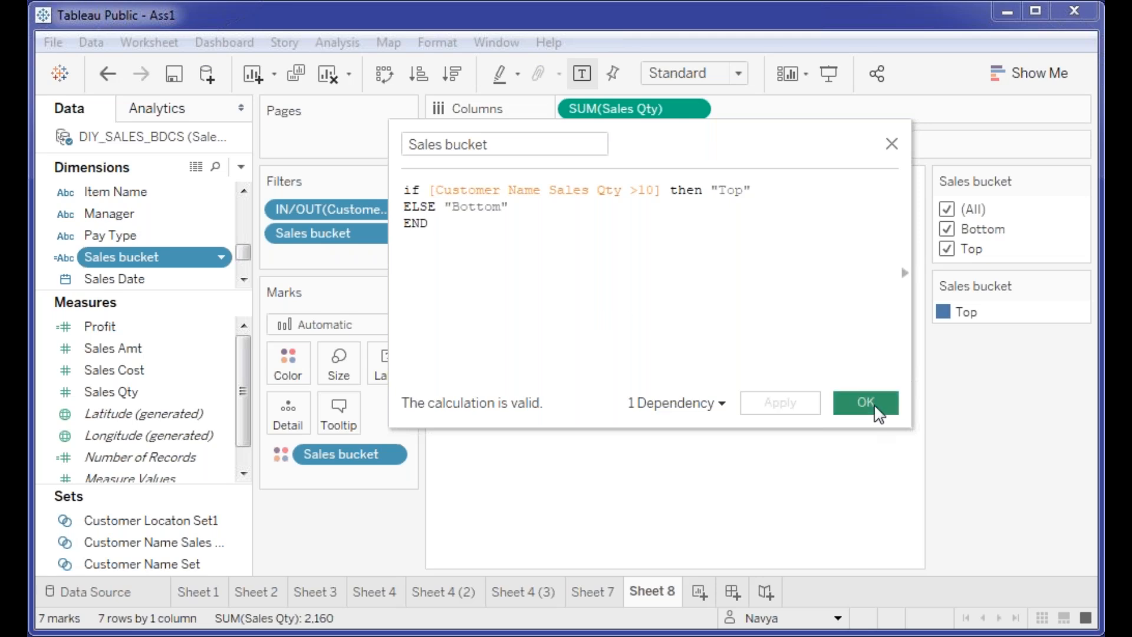
{"action": "left_click", "coordinate": [866, 403]}
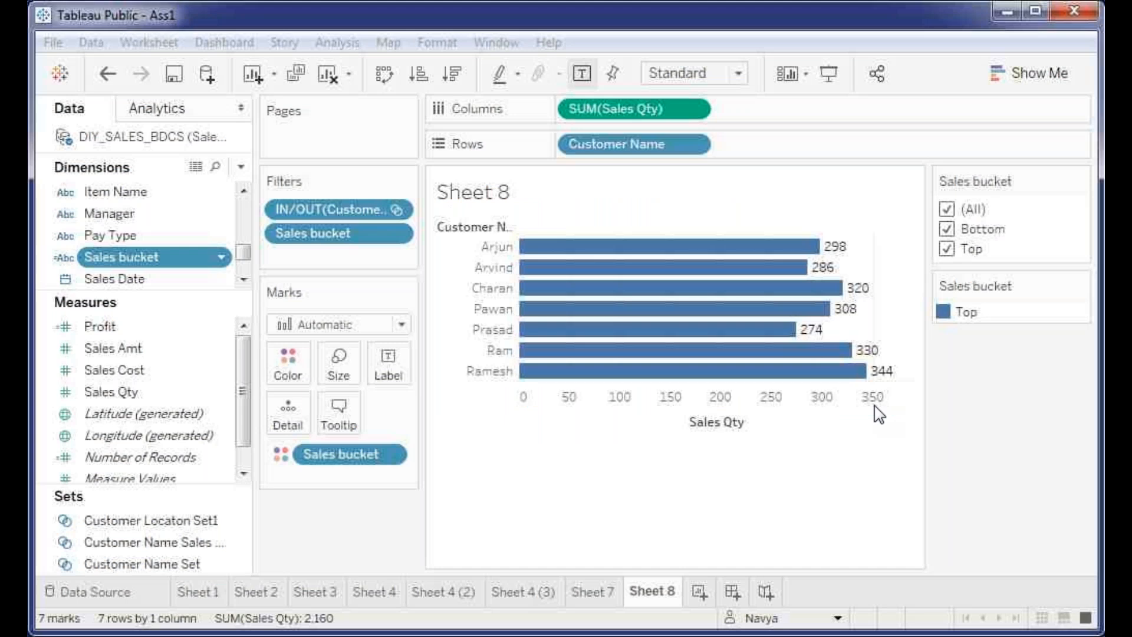
Open the Customer Name Sales Qty >10 set for editing, examine its by-field condition, and close the dialog.
{"action": "left_click", "coordinate": [242, 543]}
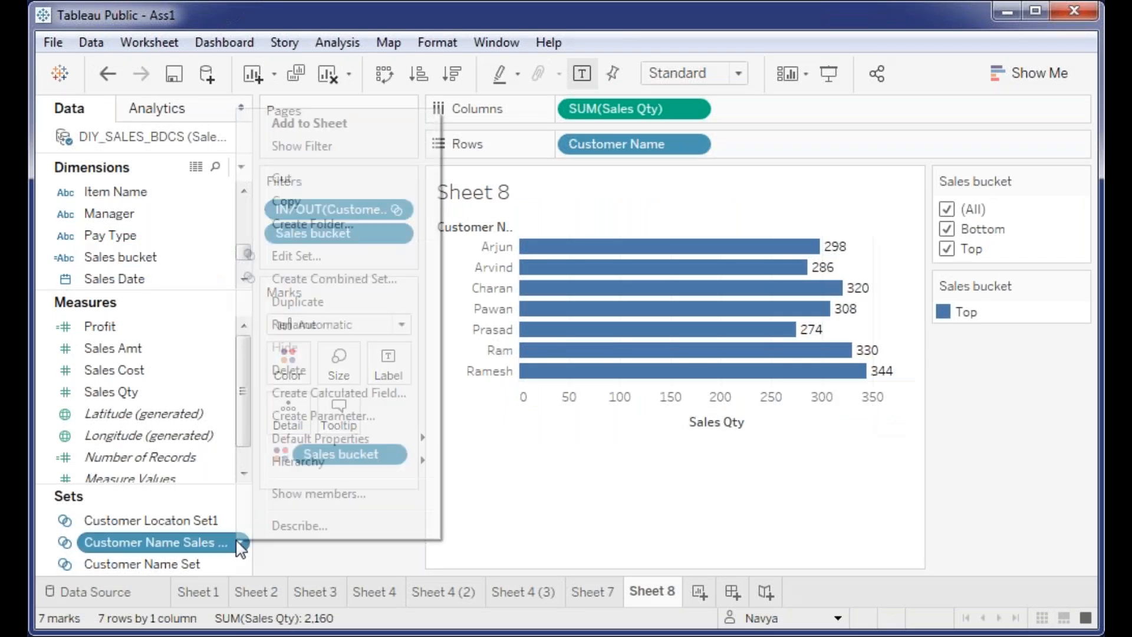
{"action": "left_click", "coordinate": [311, 255]}
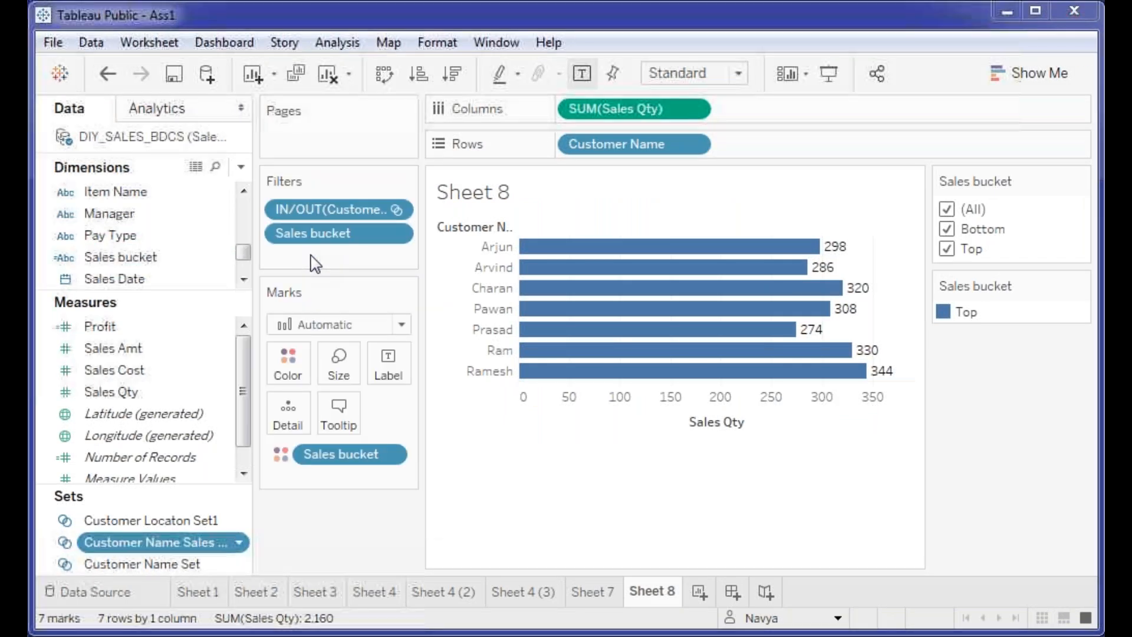
{"action": "left_click", "coordinate": [443, 92]}
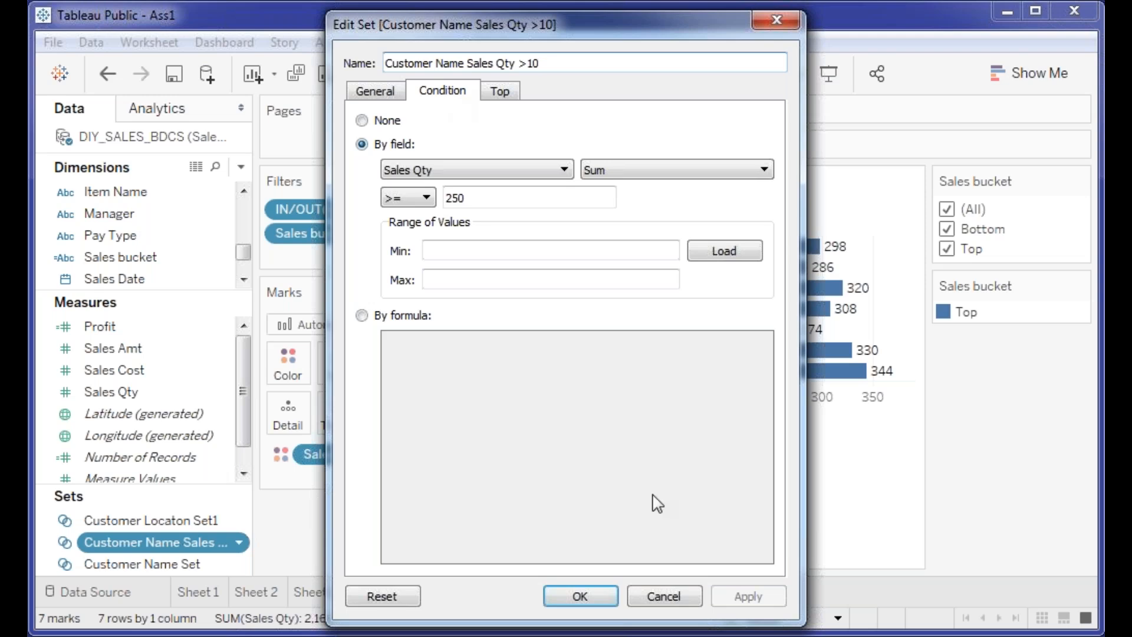
{"action": "left_click", "coordinate": [579, 597]}
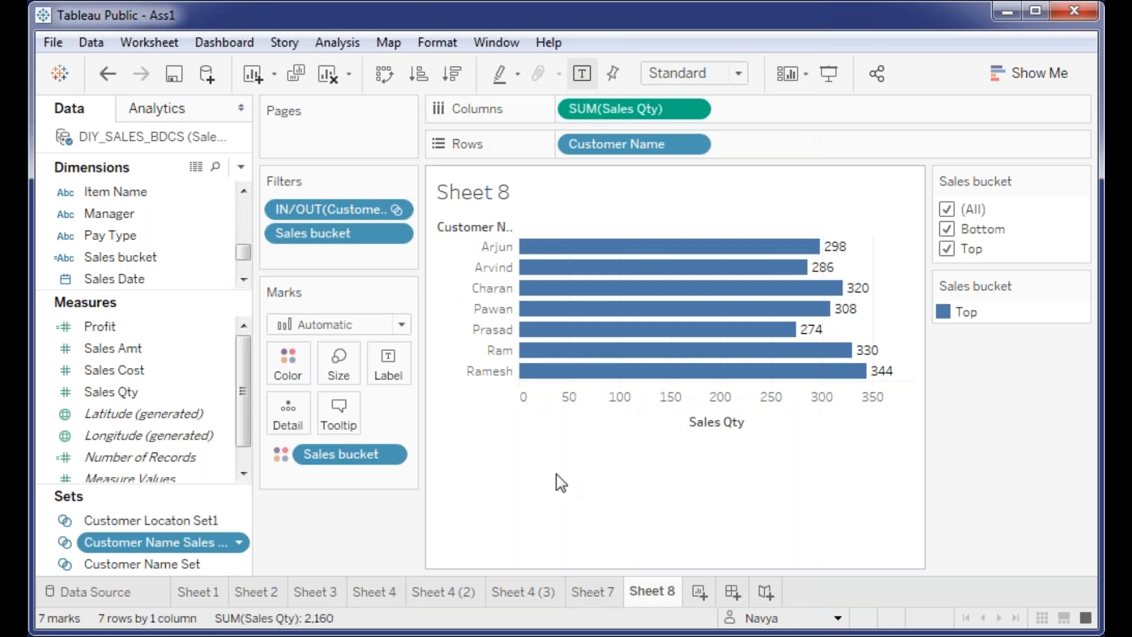
Remove the customer set's IN/OUT filter and the Sales bucket filter from Sheet 8.
{"action": "left_click", "coordinate": [396, 209]}
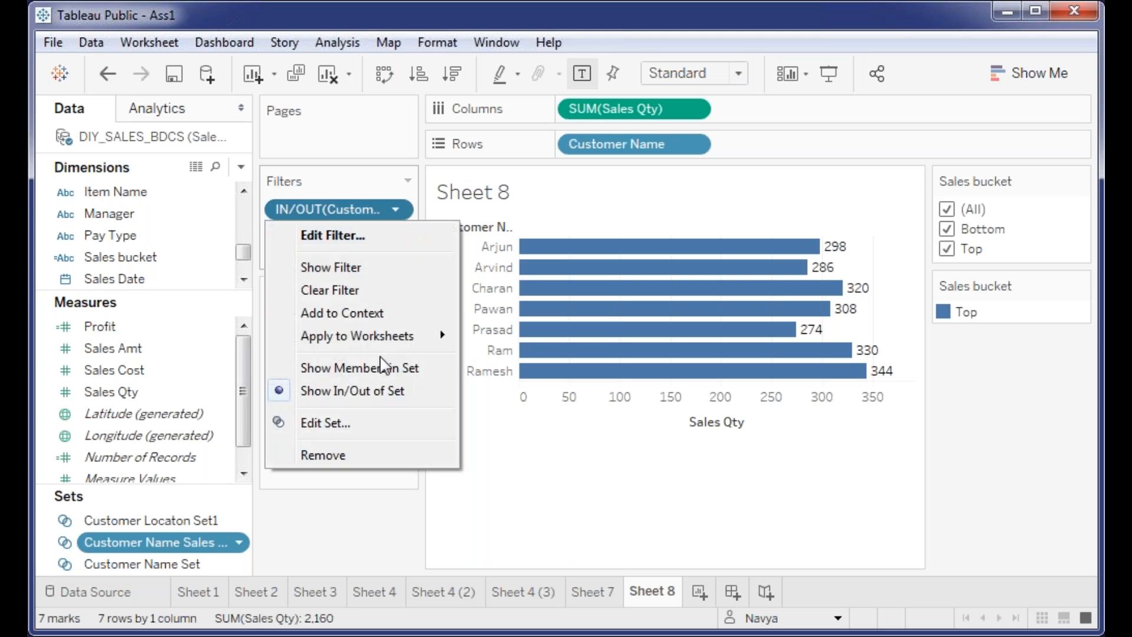
{"action": "left_click", "coordinate": [349, 456]}
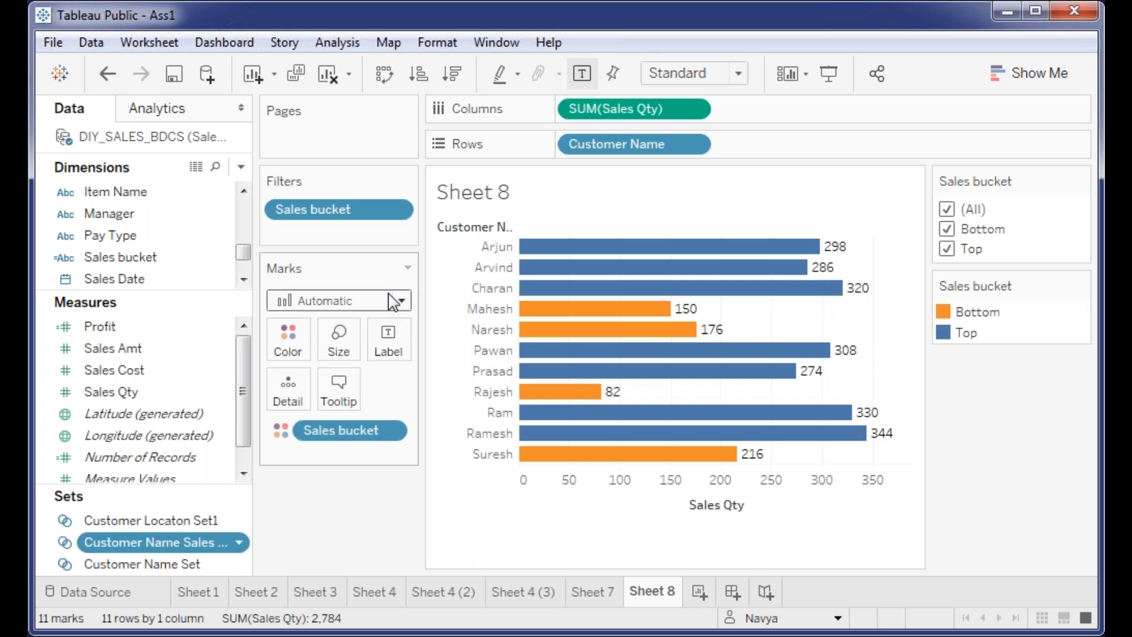
{"action": "left_click", "coordinate": [395, 208]}
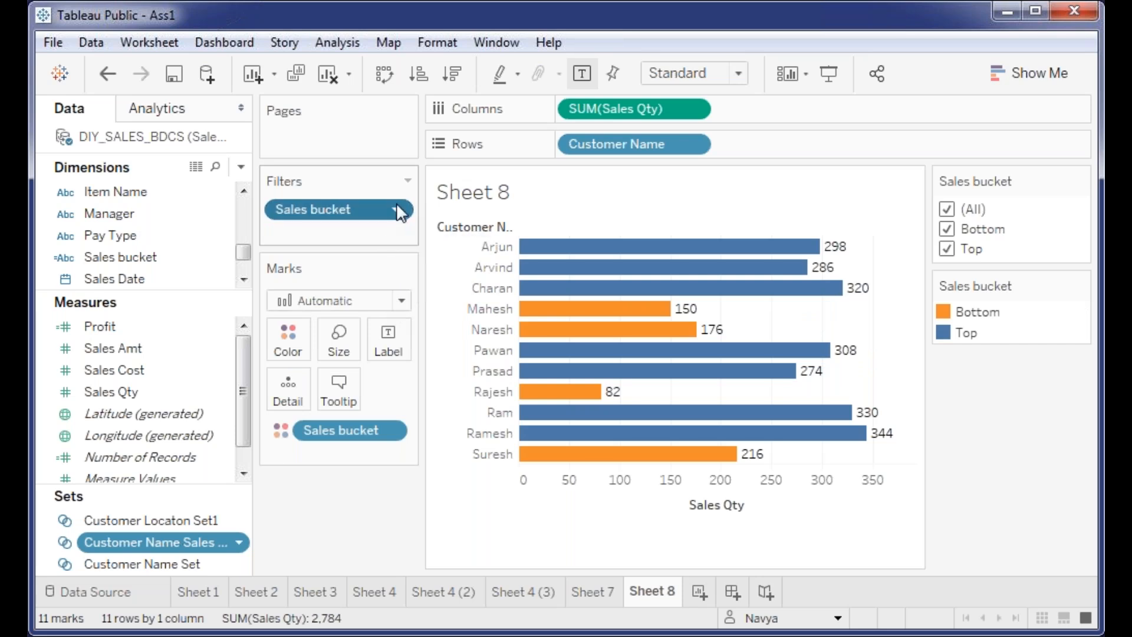
{"action": "left_click", "coordinate": [323, 533]}
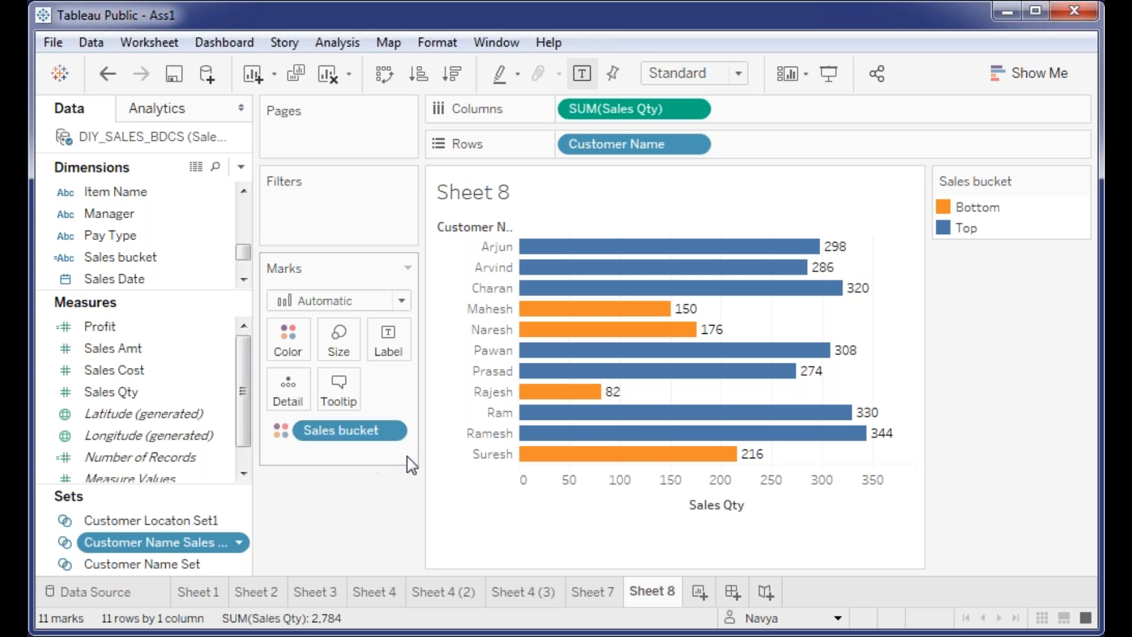
Switch to the Tableau Day 2 presentation in PowerPoint and review the hands-on exercises for sets, calculations, Top N analysis and sorting.
{"action": "left_click", "coordinate": [1047, 634]}
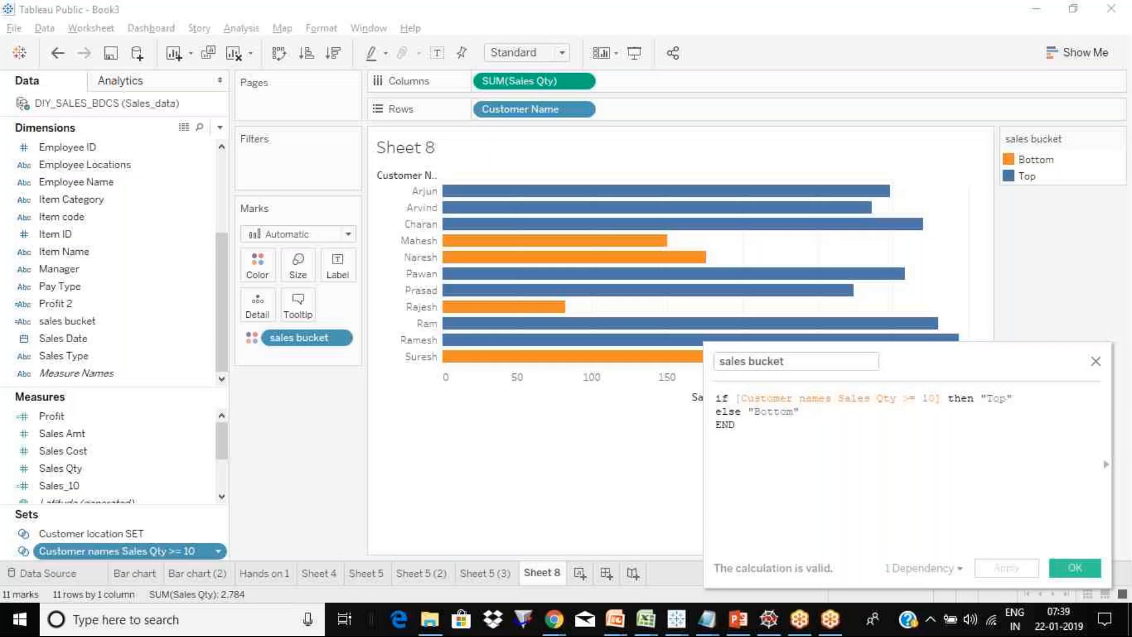
{"action": "key", "text": "alt+Tab"}
{"action": "key", "text": "alt+Tab"}
{"action": "key", "text": "alt+Tab"}
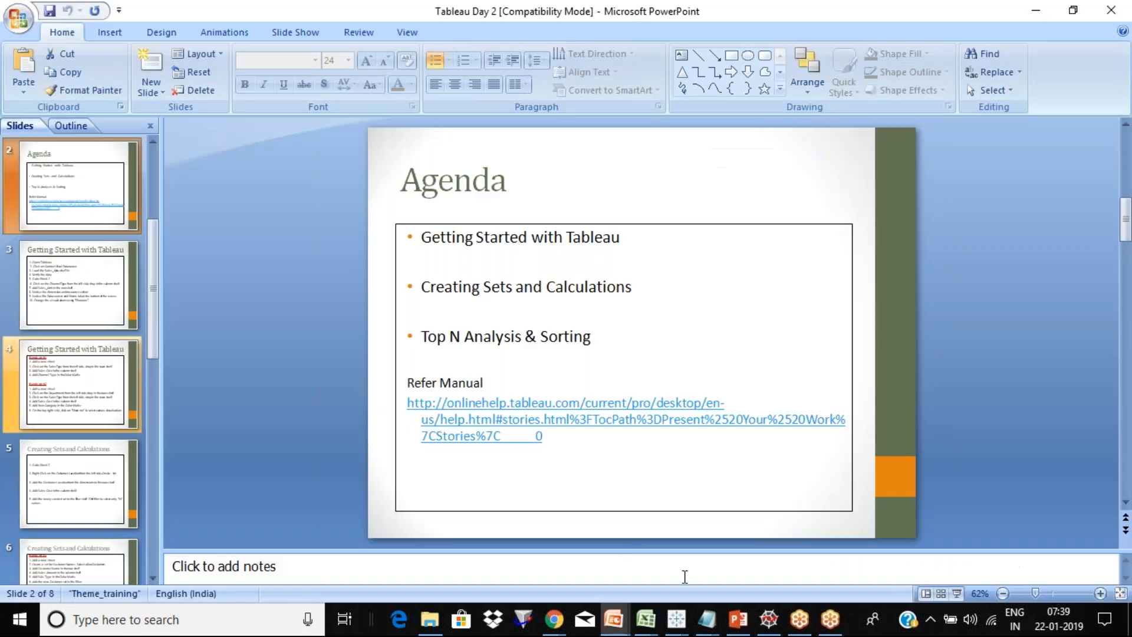
{"action": "left_click", "coordinate": [77, 397]}
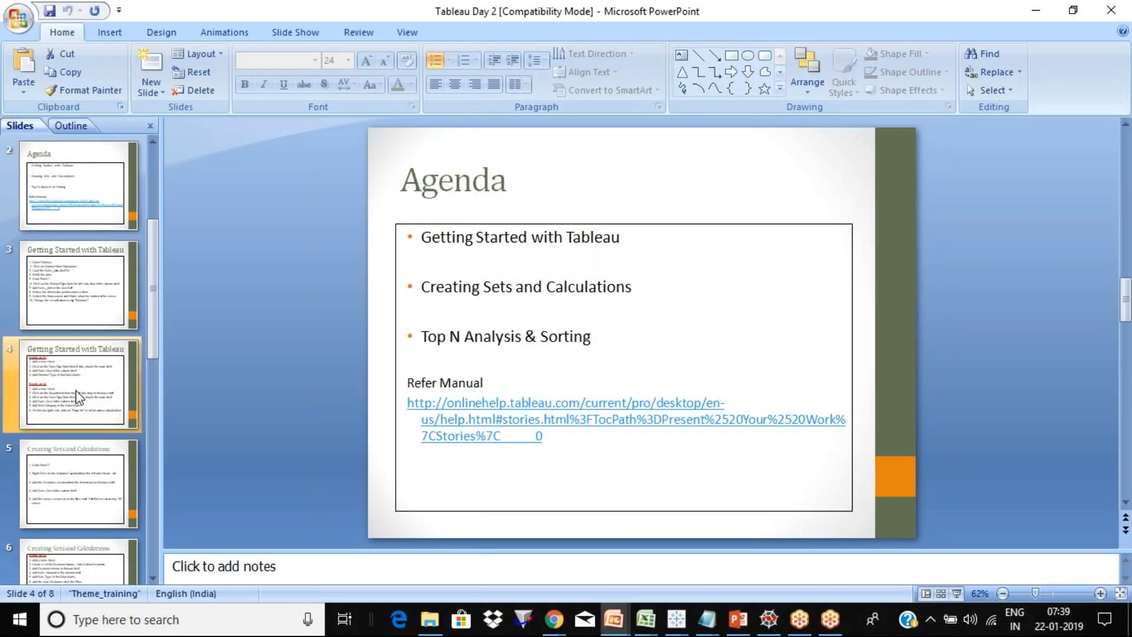
{"action": "scroll", "coordinate": [77, 397], "scroll_direction": "down", "scroll_amount": 2}
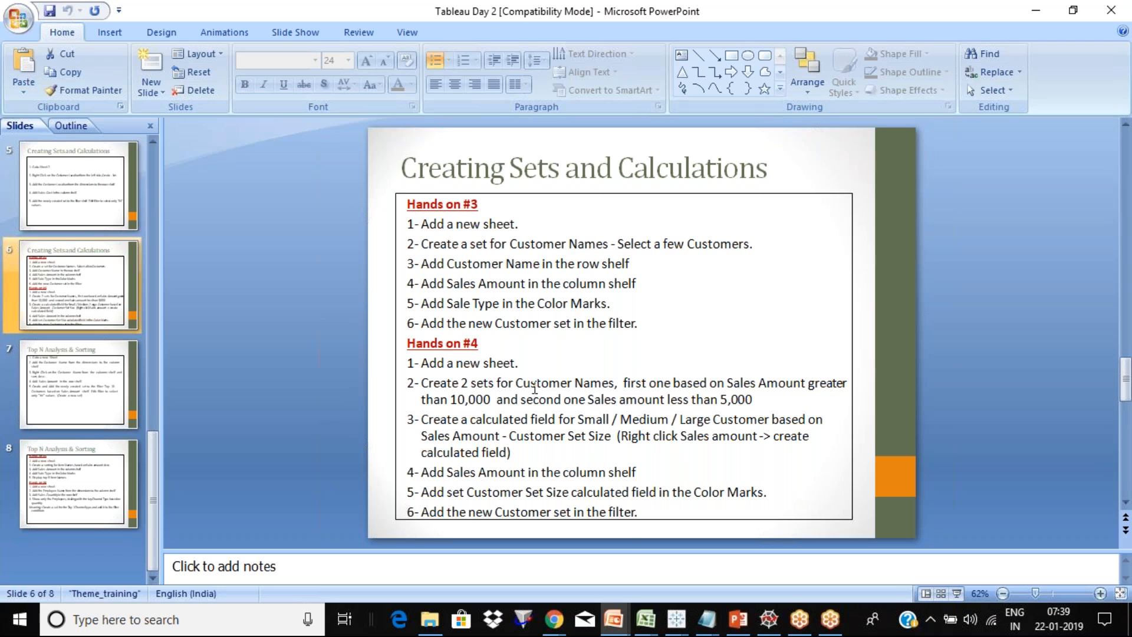
{"action": "left_click", "coordinate": [78, 394]}
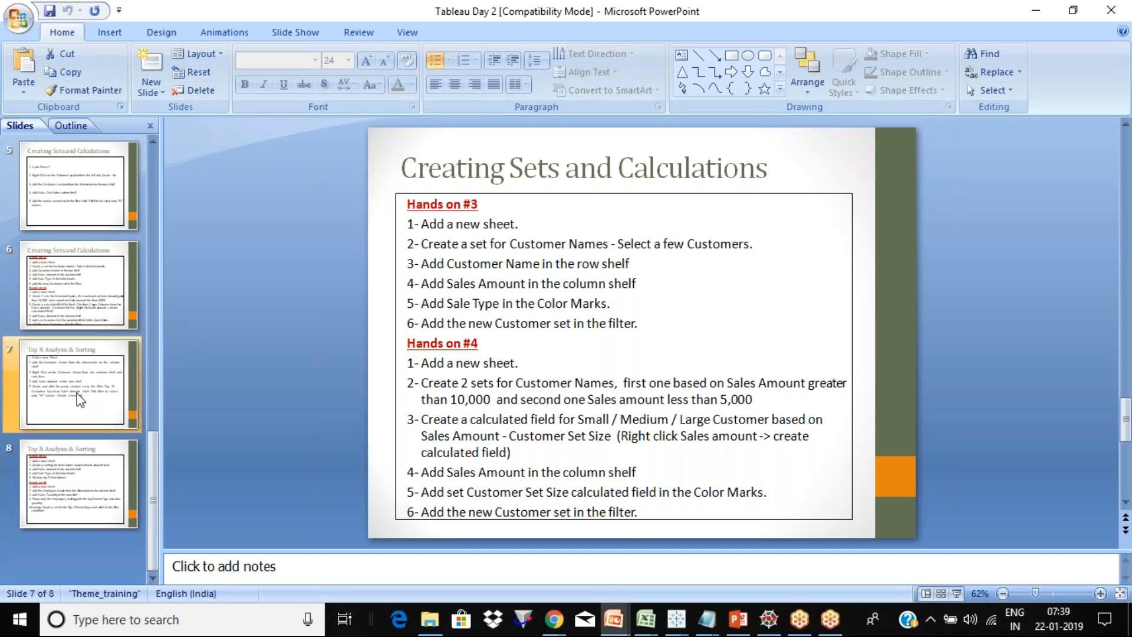
{"action": "left_click", "coordinate": [83, 493]}
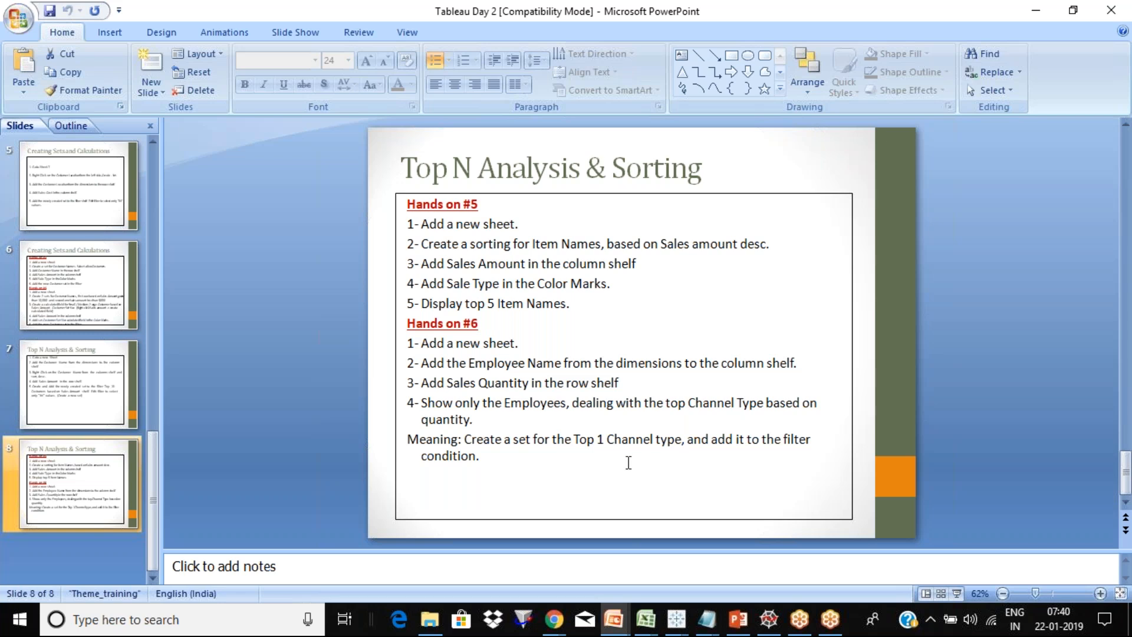
Switch to the Tableau Day 3 presentation and display the Creating Parameters slide covering the Pick Dimension exercise.
{"action": "mouse_move", "coordinate": [620, 629]}
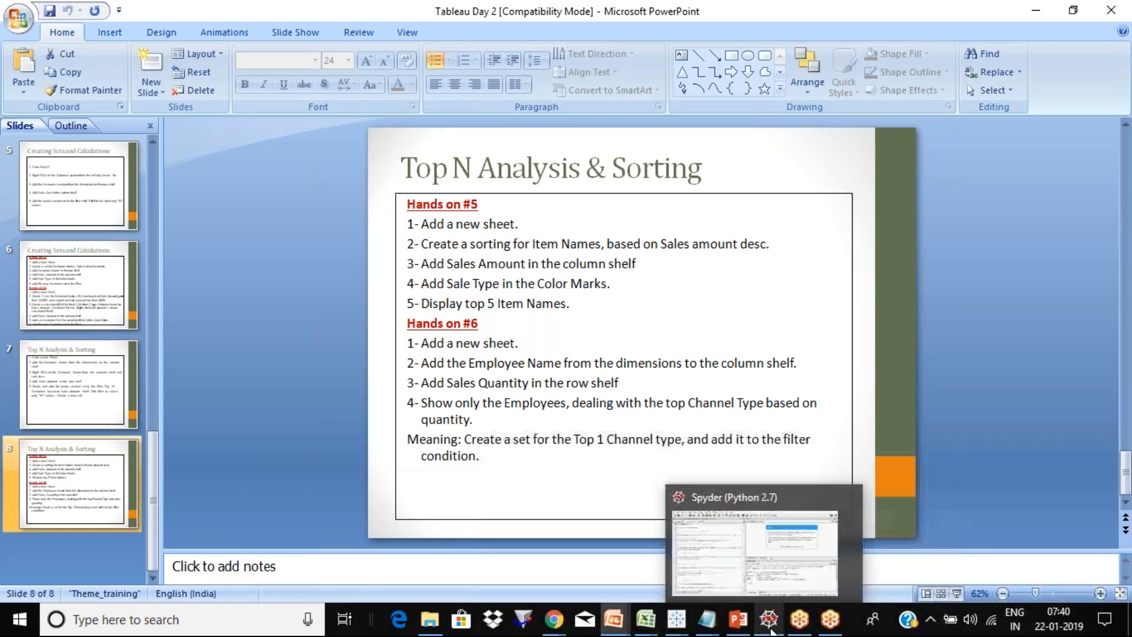
{"action": "mouse_move", "coordinate": [738, 625]}
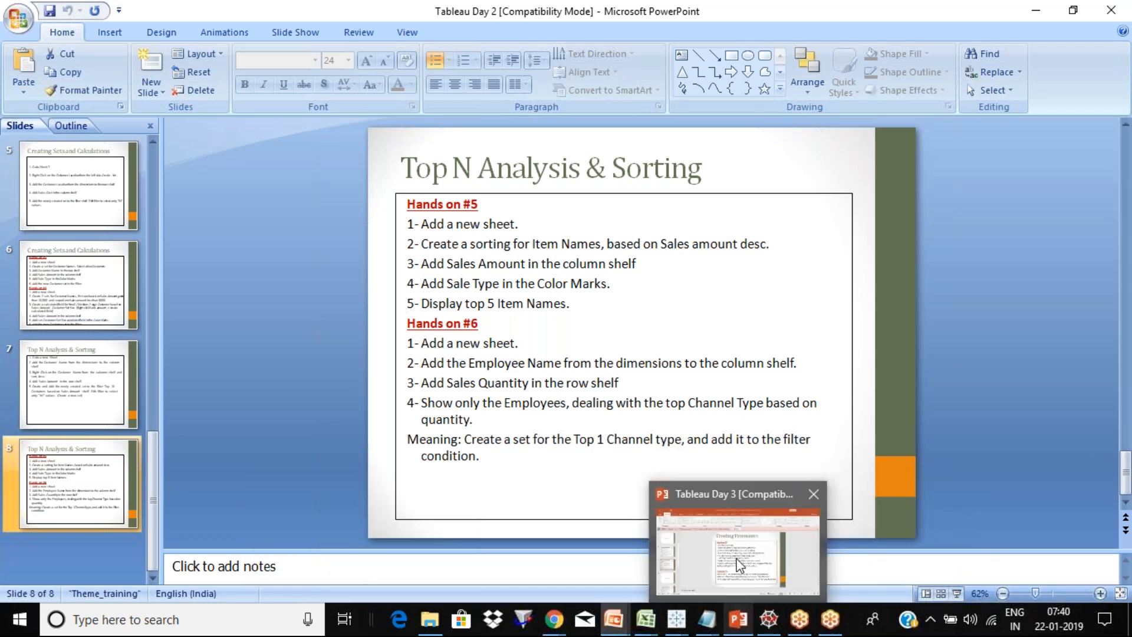
{"action": "left_click", "coordinate": [738, 565]}
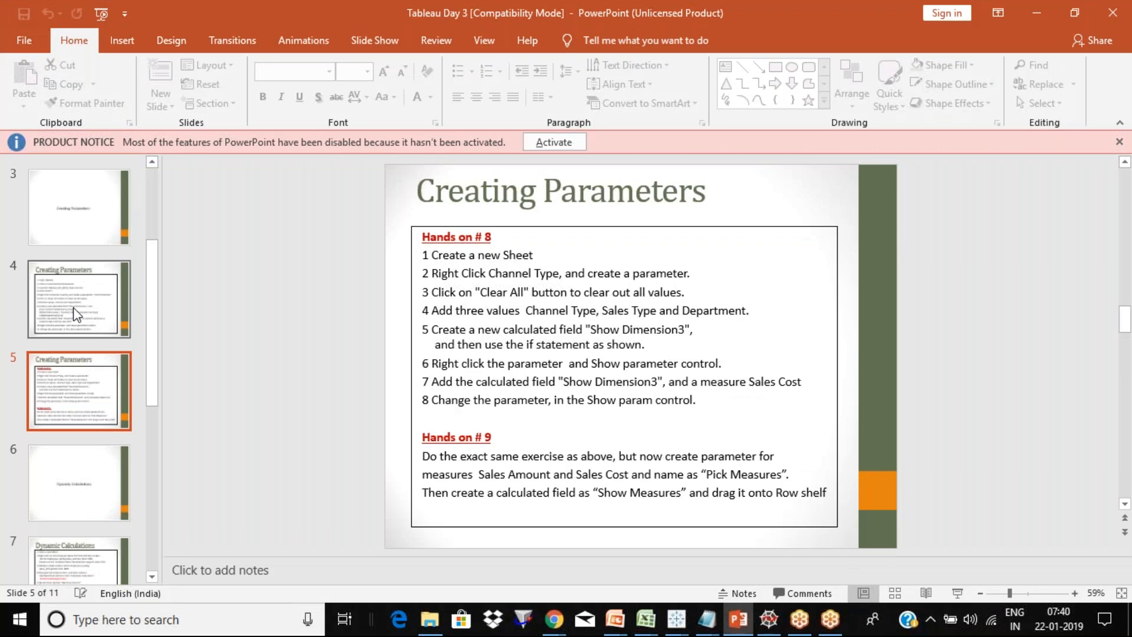
{"action": "left_click", "coordinate": [72, 215]}
{"action": "left_click", "coordinate": [71, 282]}
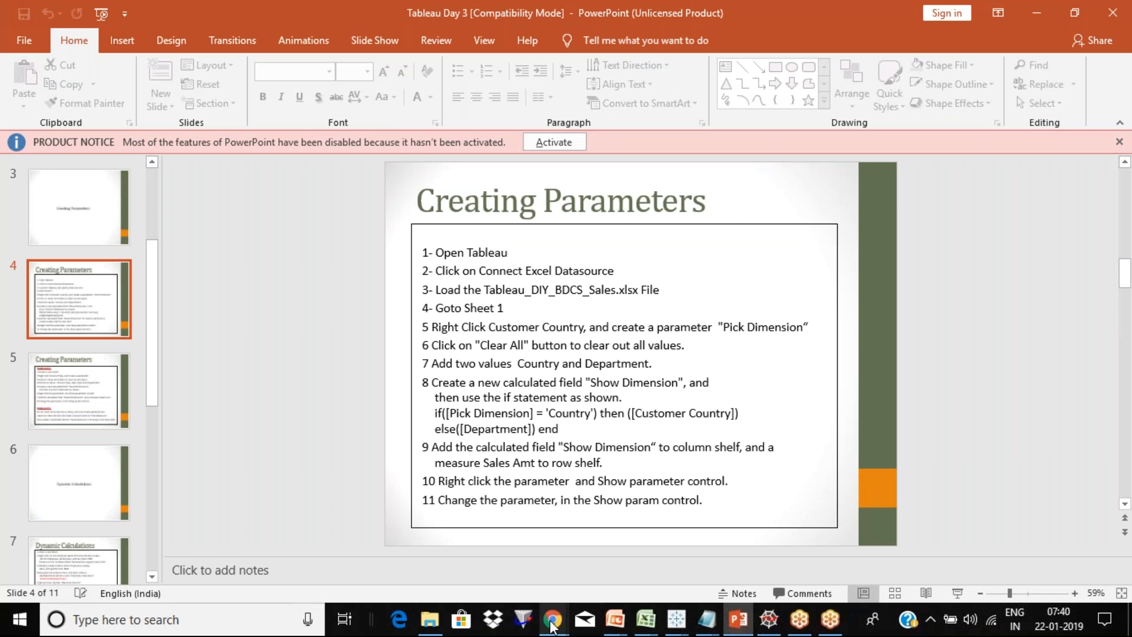
Switch to the Book3 workbook in Tableau Public, add a new worksheet and close the sales bucket formula editor.
{"action": "left_click", "coordinate": [551, 624]}
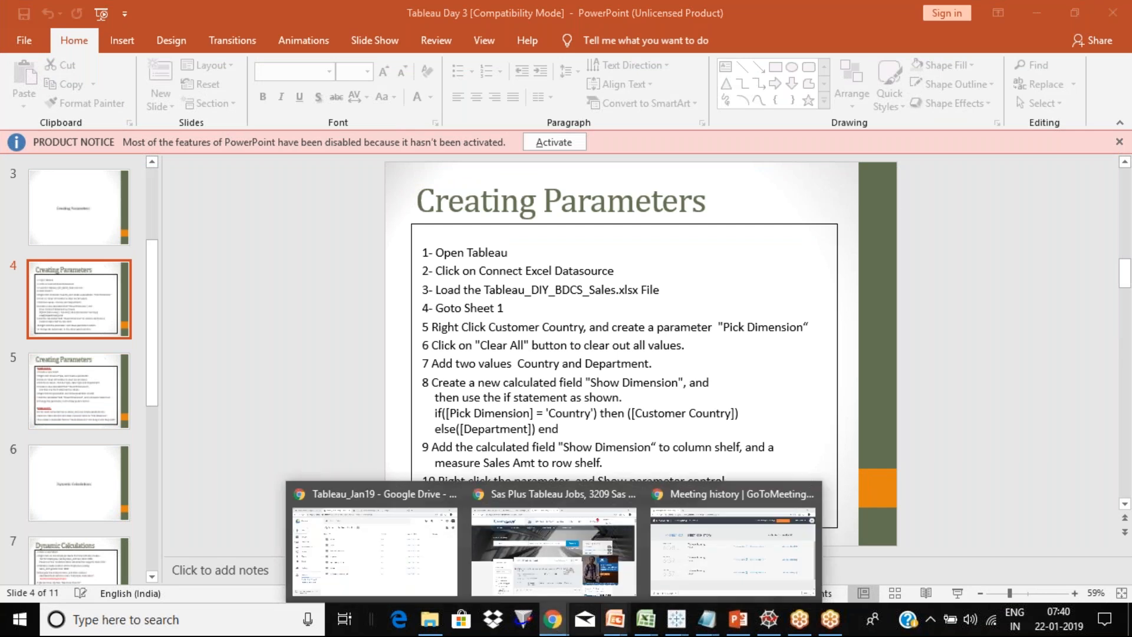
{"action": "mouse_move", "coordinate": [678, 623]}
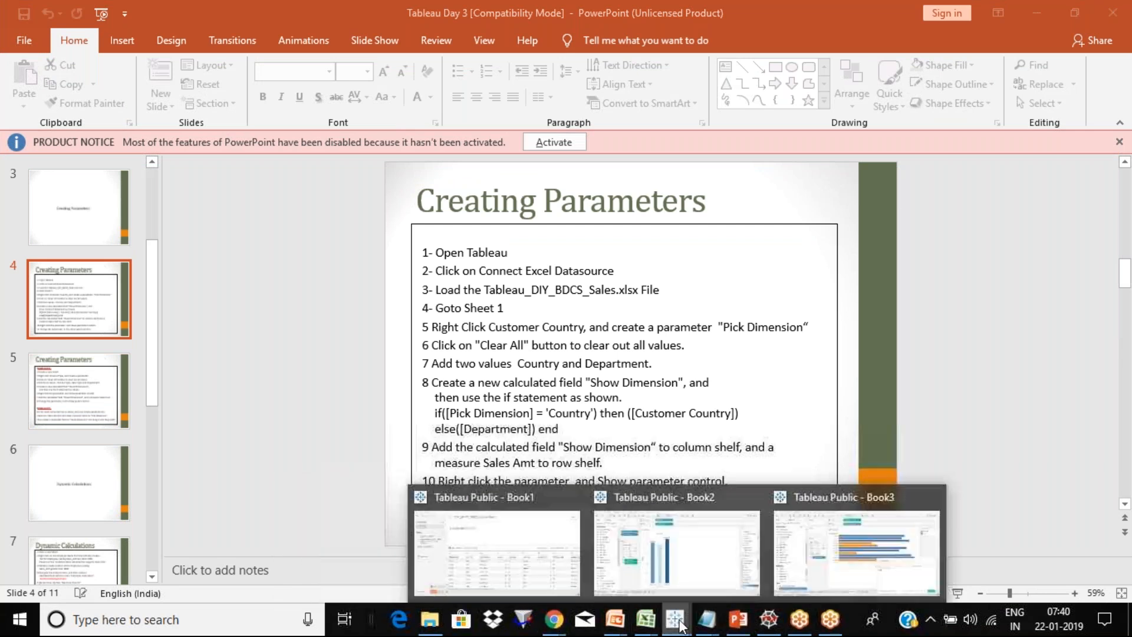
{"action": "left_click", "coordinate": [748, 583]}
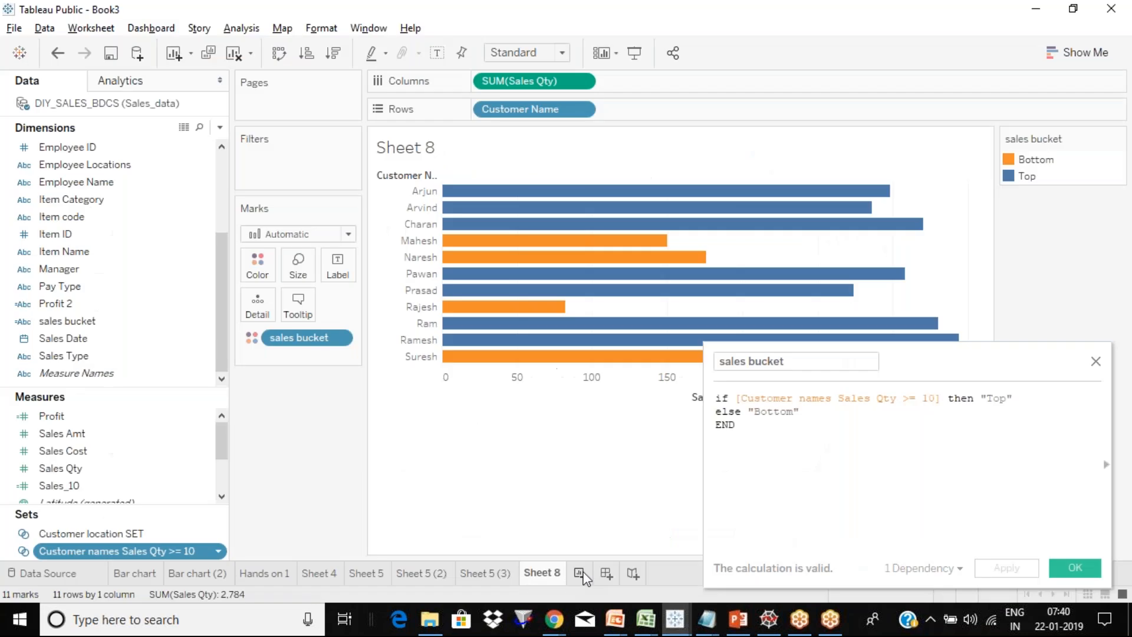
{"action": "left_click", "coordinate": [580, 574]}
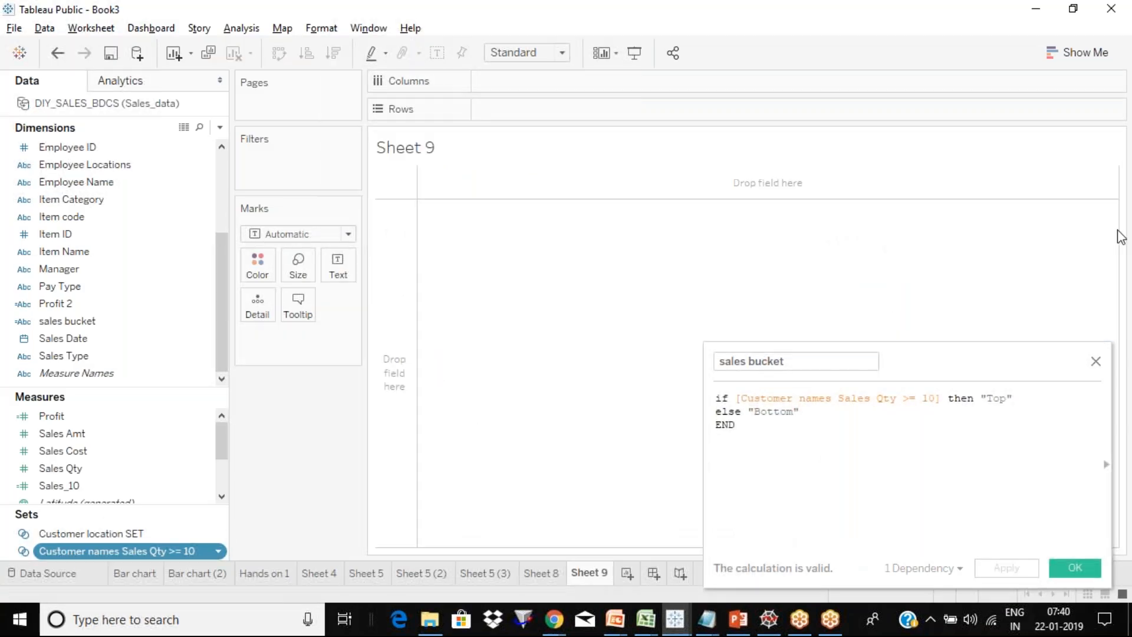
{"action": "left_click", "coordinate": [1096, 362]}
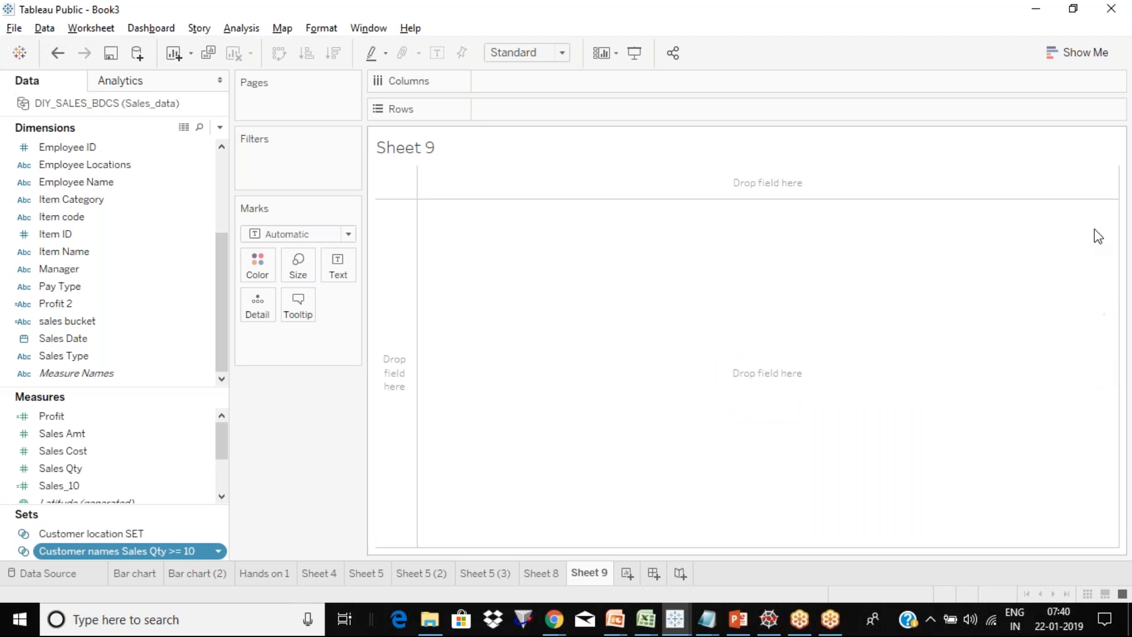
{"action": "left_click", "coordinate": [1078, 181]}
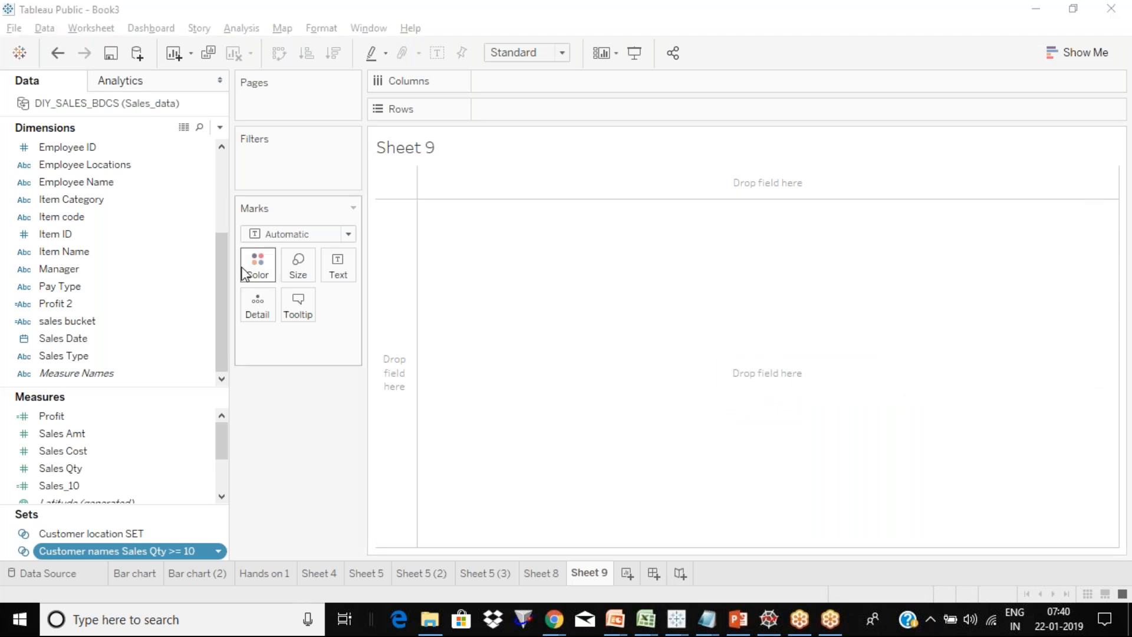
Build a bar chart of Sales Cost by Channel Type on Sheet 9 and swap its axes to make the bars vertical.
{"action": "left_click", "coordinate": [222, 255]}
{"action": "left_click_drag", "start_coordinate": [221, 248], "coordinate": [222, 170]}
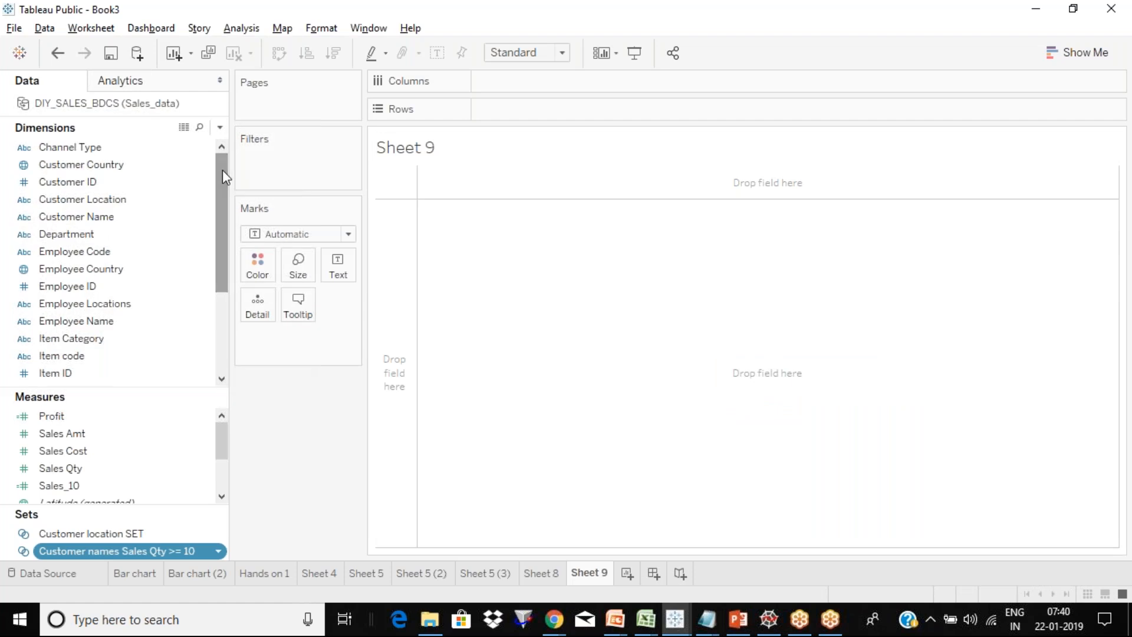
{"action": "left_click", "coordinate": [128, 150]}
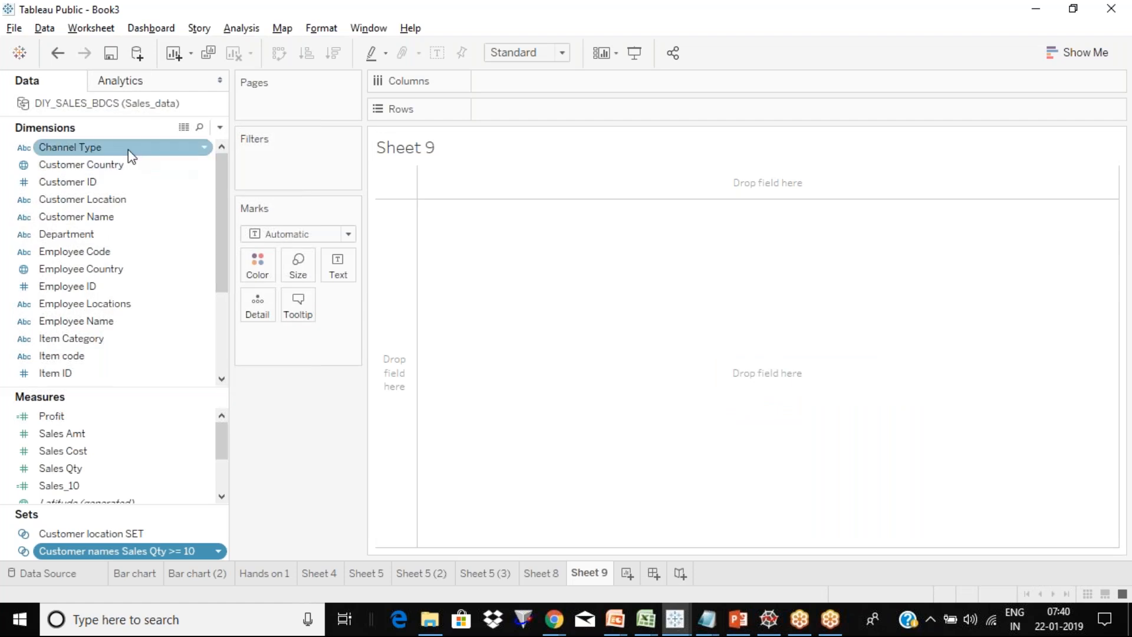
{"action": "left_click_drag", "start_coordinate": [129, 150], "coordinate": [575, 109]}
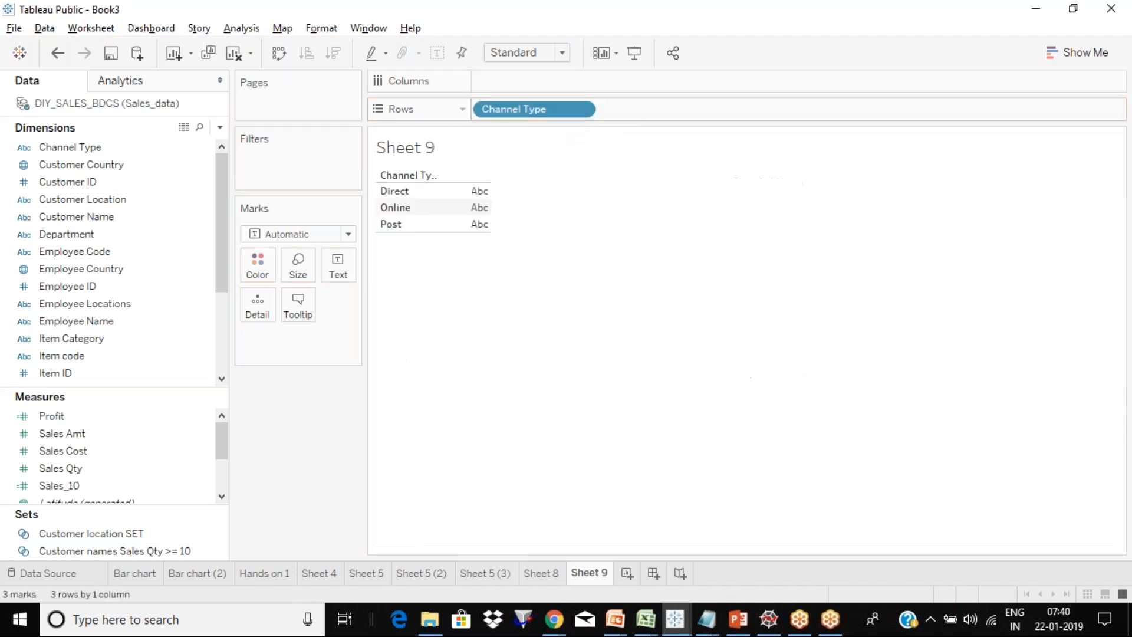
{"action": "mouse_move", "coordinate": [122, 449]}
{"action": "left_mouse_down"}
{"action": "mouse_move", "coordinate": [596, 88]}
{"action": "mouse_move", "coordinate": [589, 81]}
{"action": "left_mouse_up"}
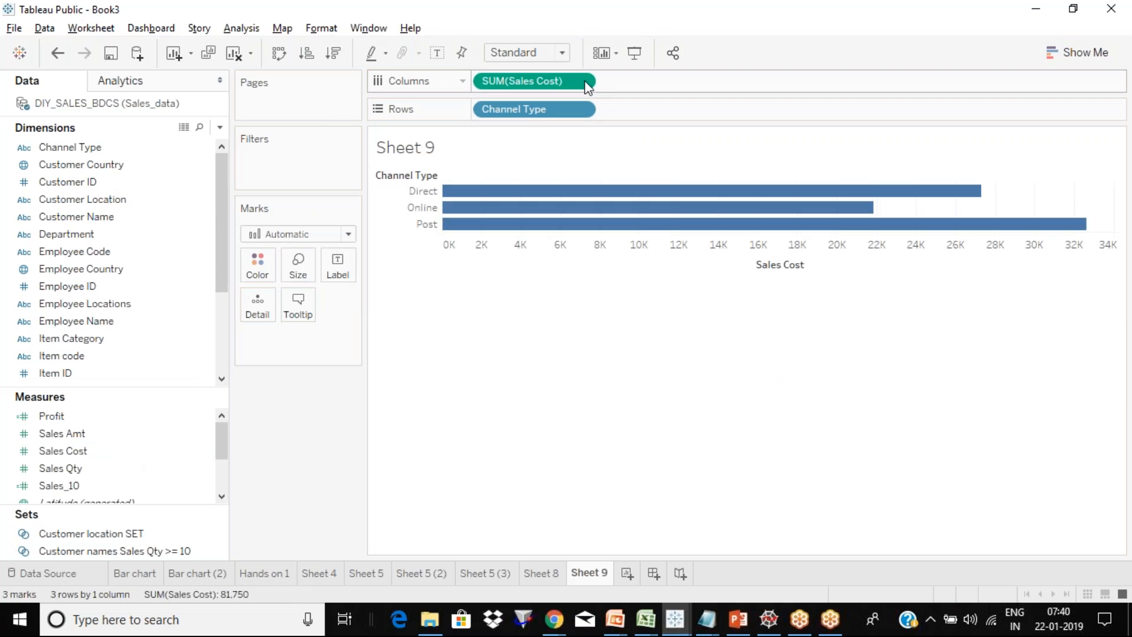
{"action": "left_click", "coordinate": [279, 54]}
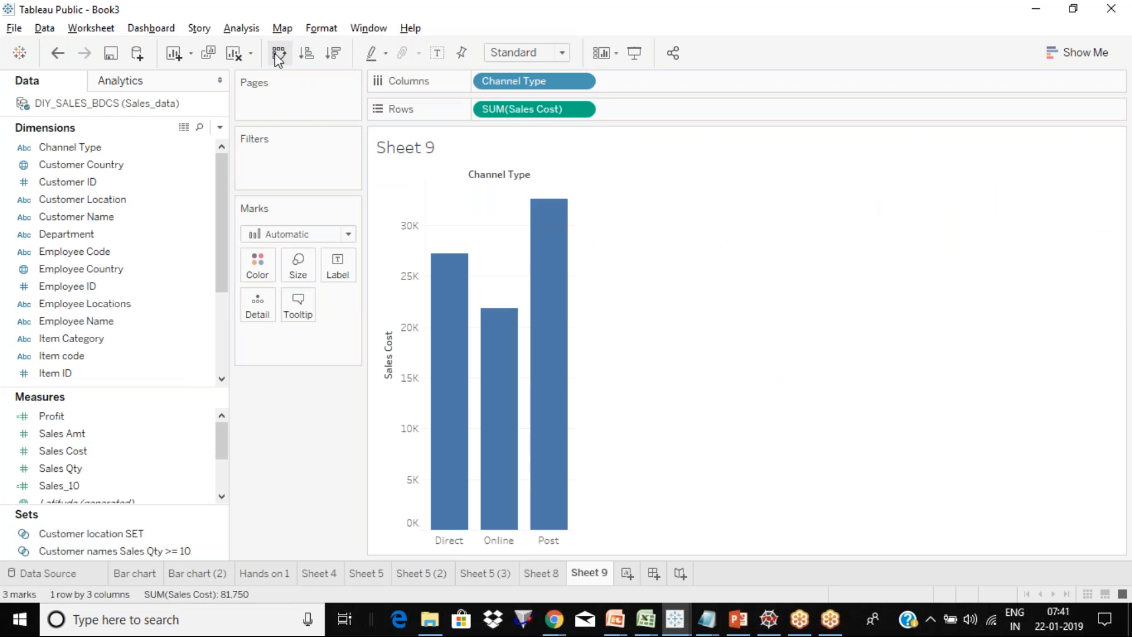
Add another worksheet, chart Sales Cost by Department on it, and swap rows and columns for vertical bars.
{"action": "left_click", "coordinate": [624, 577]}
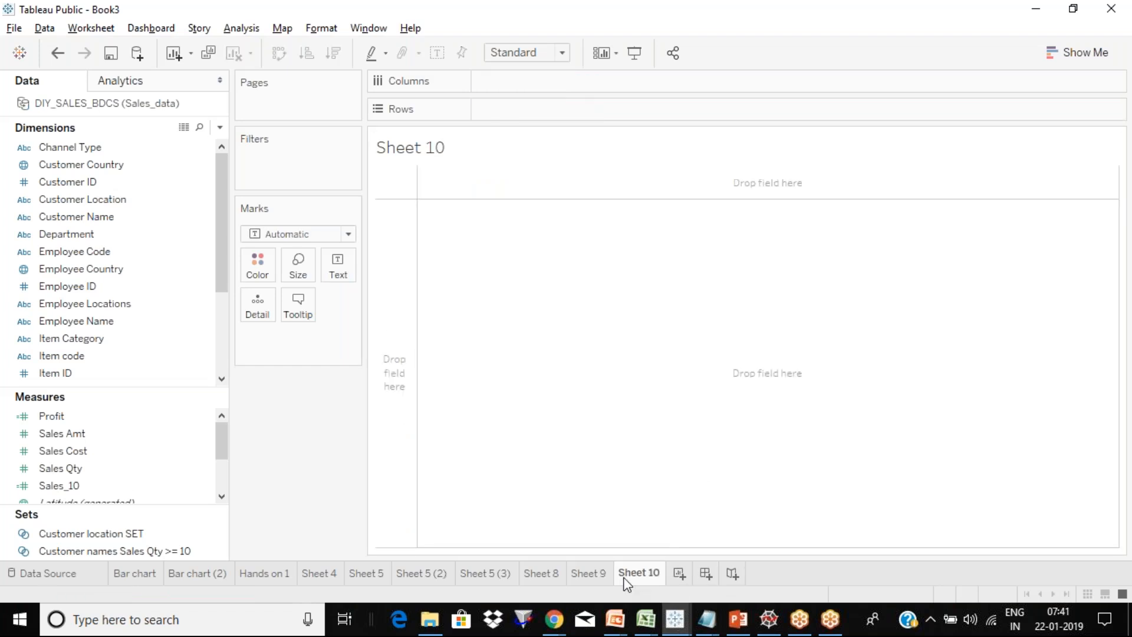
{"action": "left_click", "coordinate": [148, 323]}
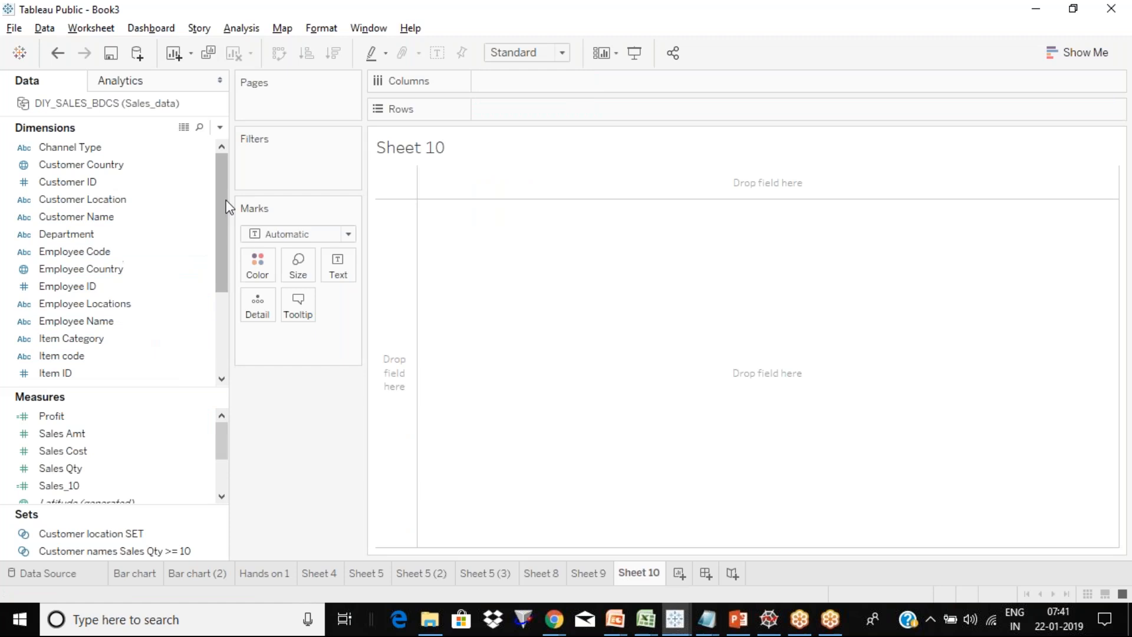
{"action": "left_click_drag", "start_coordinate": [146, 235], "coordinate": [401, 106]}
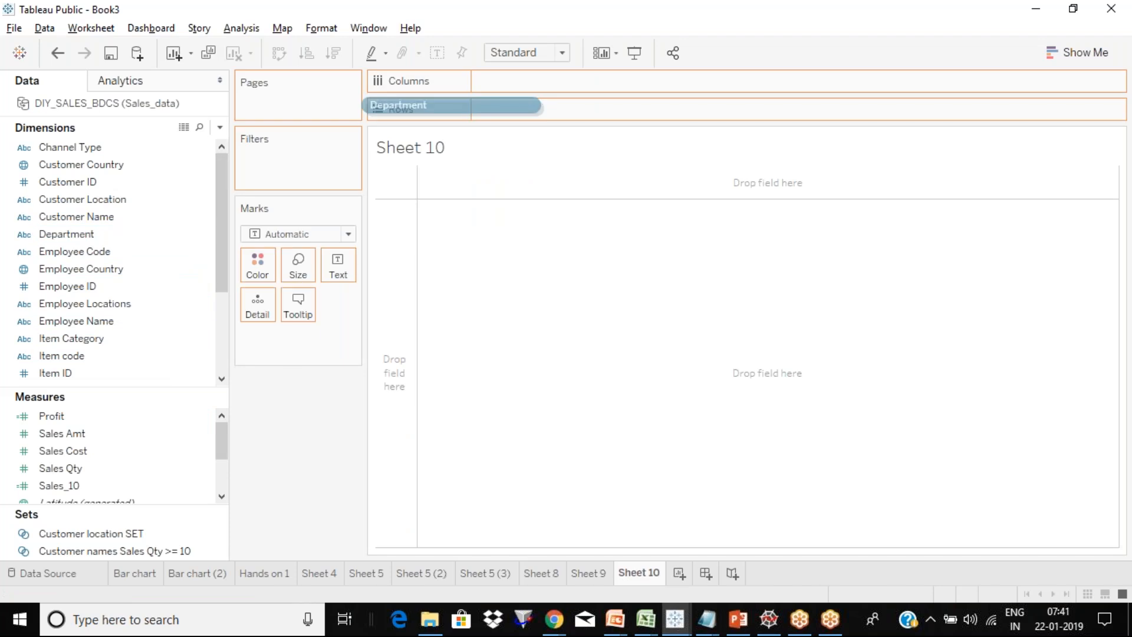
{"action": "left_click_drag", "start_coordinate": [472, 107], "coordinate": [569, 110]}
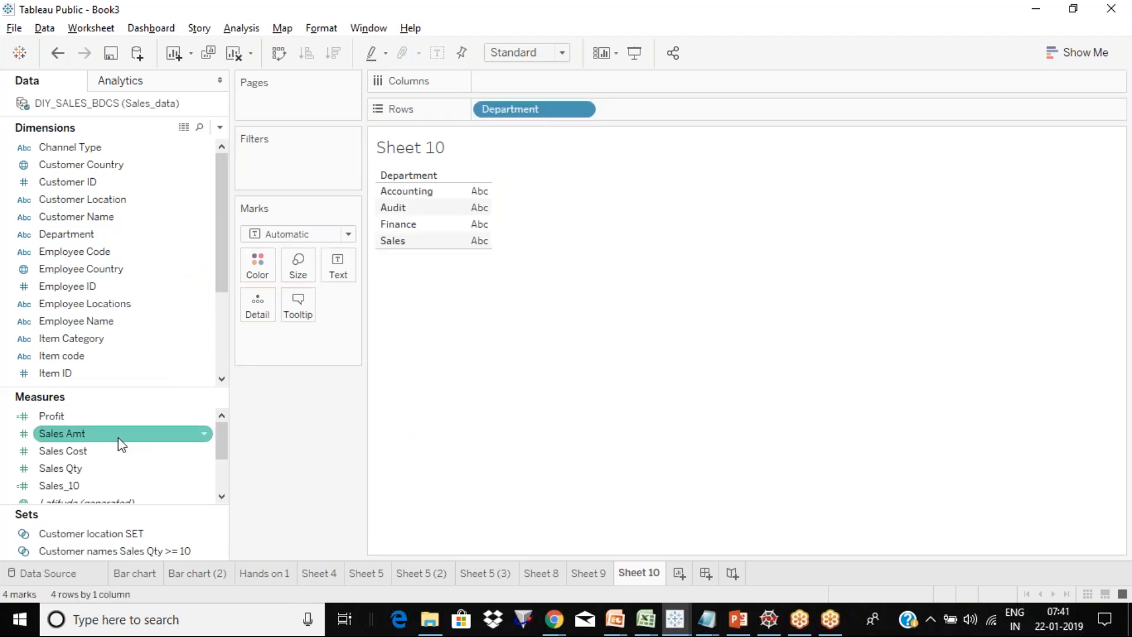
{"action": "mouse_move", "coordinate": [109, 462]}
{"action": "left_mouse_down"}
{"action": "mouse_move", "coordinate": [202, 382]}
{"action": "mouse_move", "coordinate": [589, 123]}
{"action": "mouse_move", "coordinate": [613, 83]}
{"action": "mouse_move", "coordinate": [590, 81]}
{"action": "left_mouse_up"}
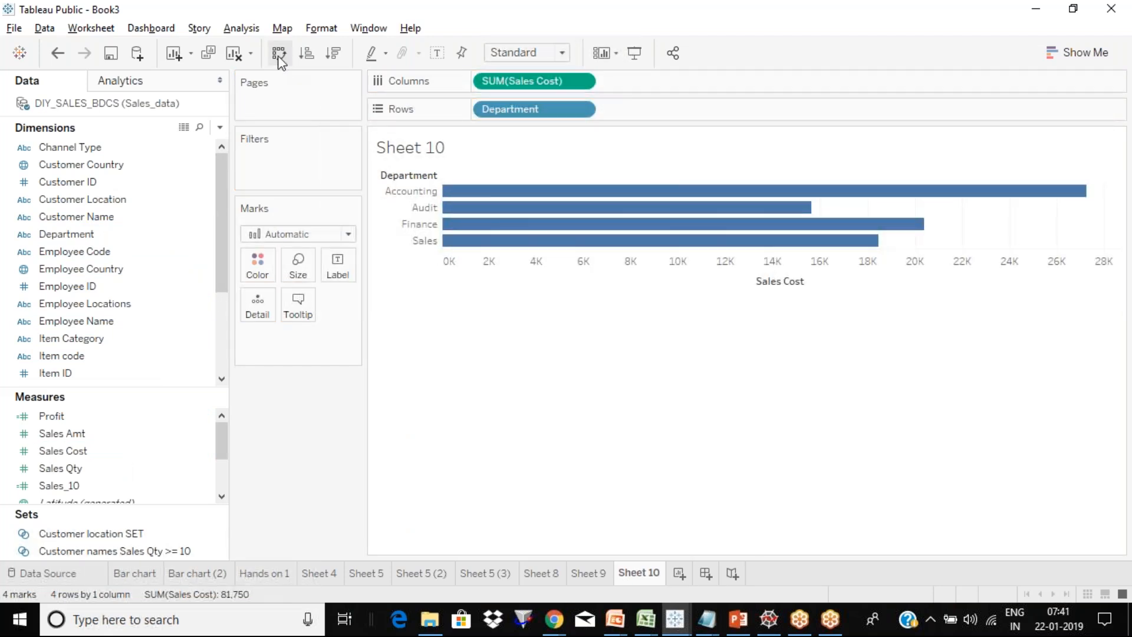
{"action": "left_click", "coordinate": [278, 56]}
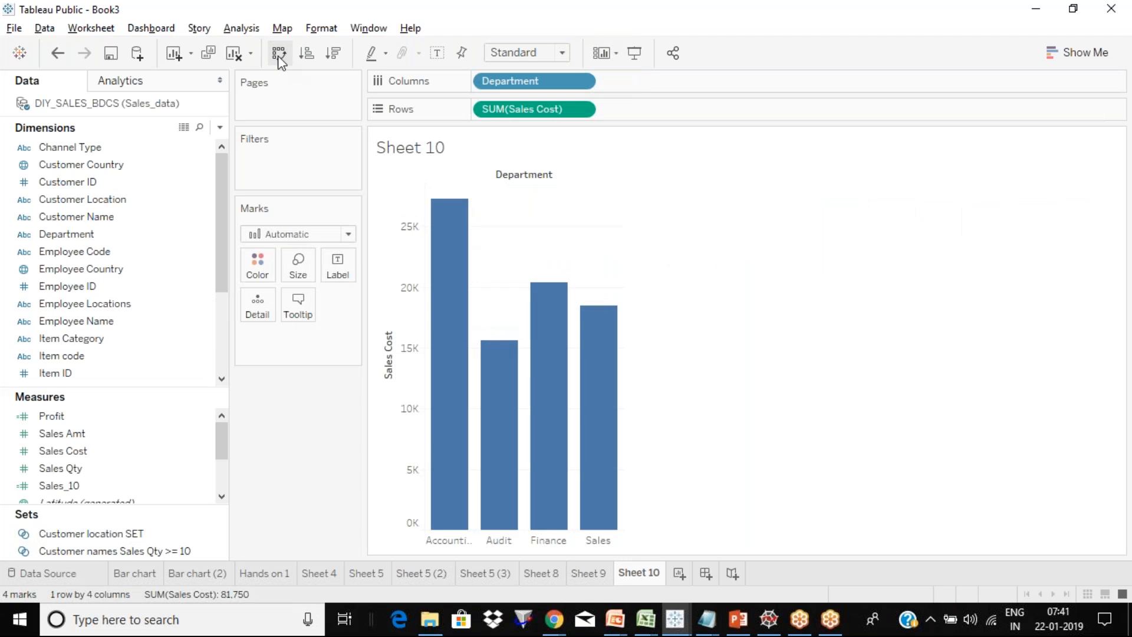
Add a worksheet, chart Sales Cost by Item Category on it, and swap rows and columns for vertical bars.
{"action": "left_click", "coordinate": [679, 573]}
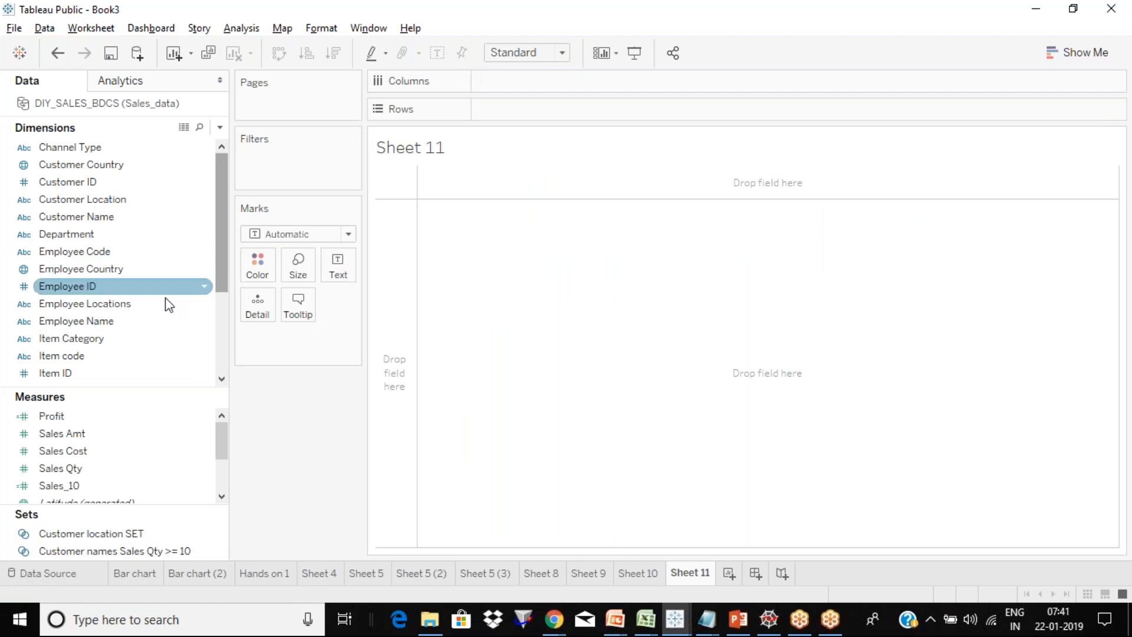
{"action": "left_click_drag", "start_coordinate": [111, 339], "coordinate": [532, 112]}
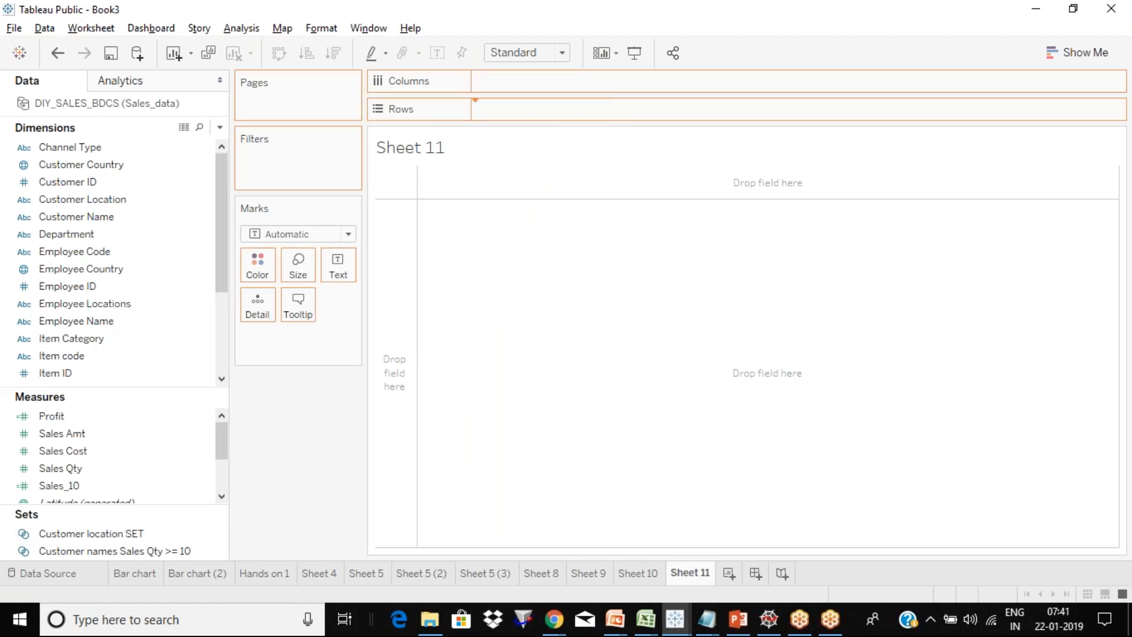
{"action": "left_click", "coordinate": [142, 467]}
{"action": "left_click", "coordinate": [133, 450]}
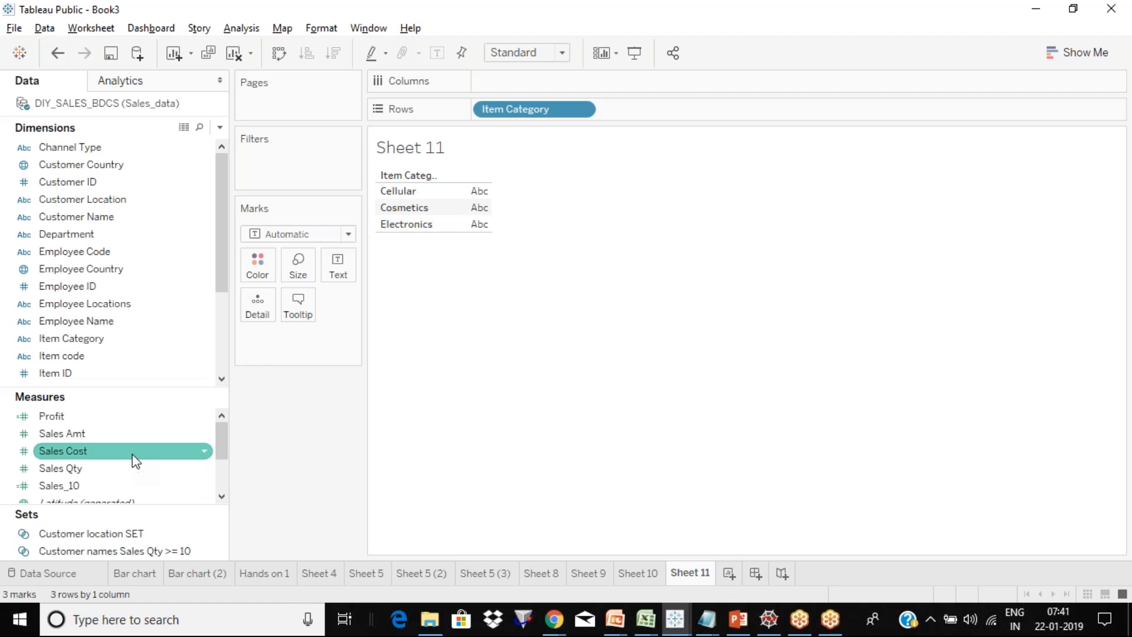
{"action": "left_click_drag", "start_coordinate": [165, 451], "coordinate": [582, 83]}
{"action": "left_click", "coordinate": [282, 56]}
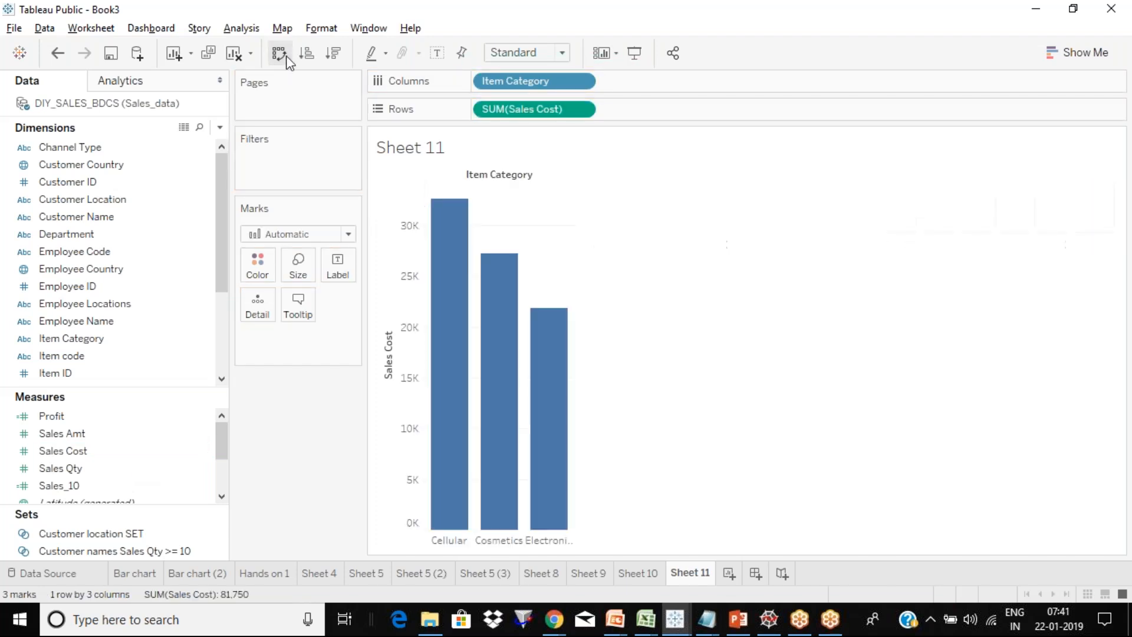
Compare the Sales Cost charts by Channel Type, Department and Item Category on Sheets 9, 10 and 11.
{"action": "left_click", "coordinate": [589, 572]}
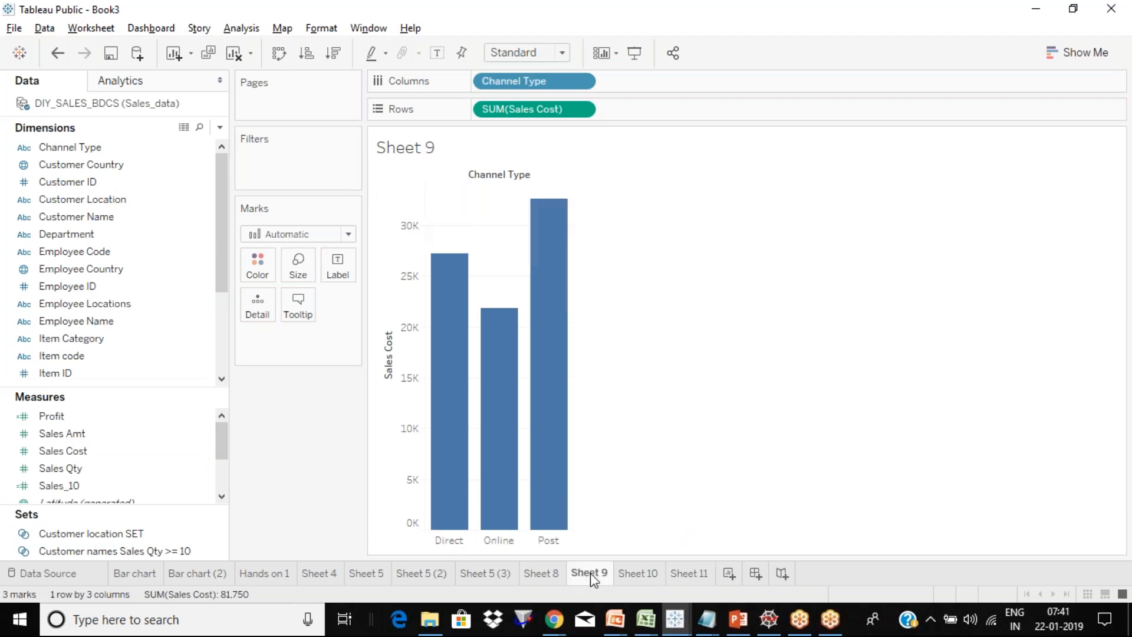
{"action": "left_click", "coordinate": [642, 573]}
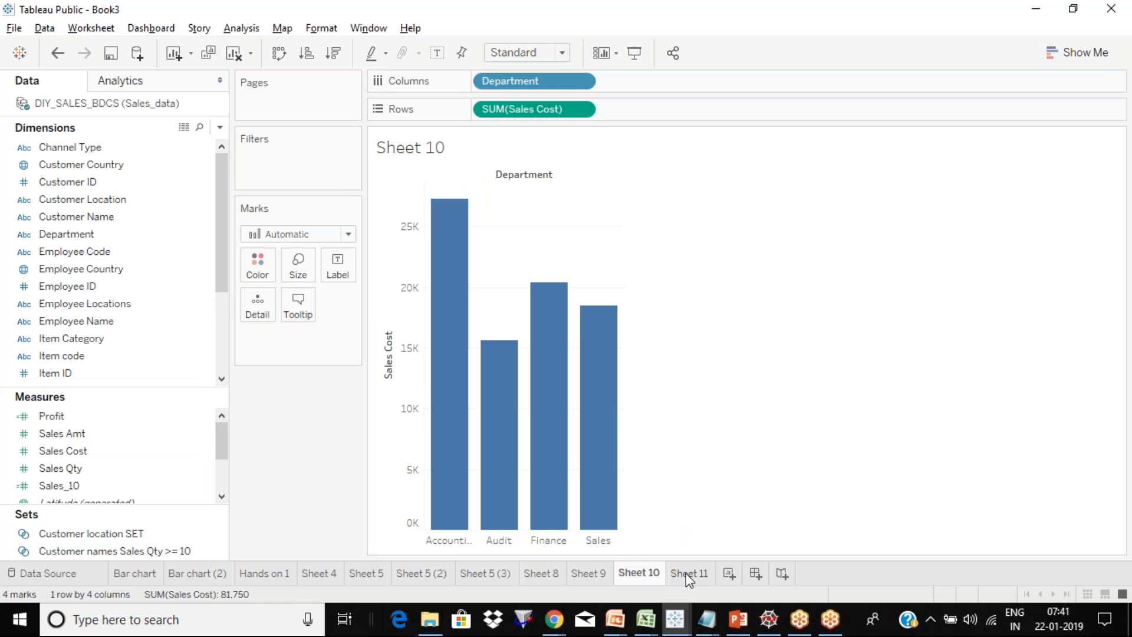
{"action": "left_click", "coordinate": [684, 573]}
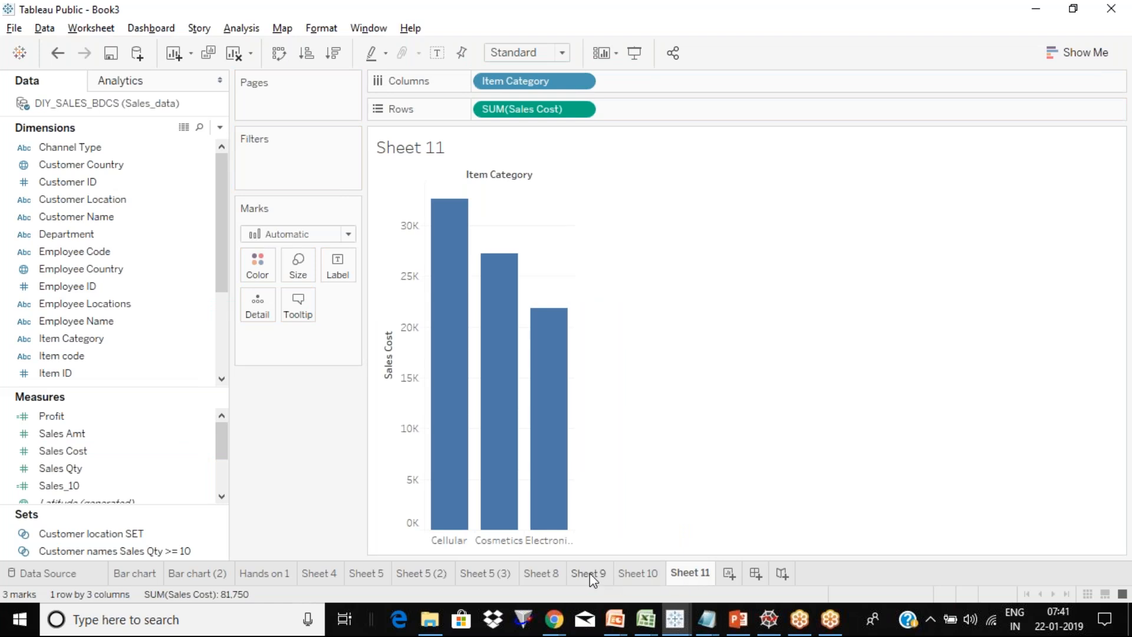
{"action": "left_click", "coordinate": [589, 573]}
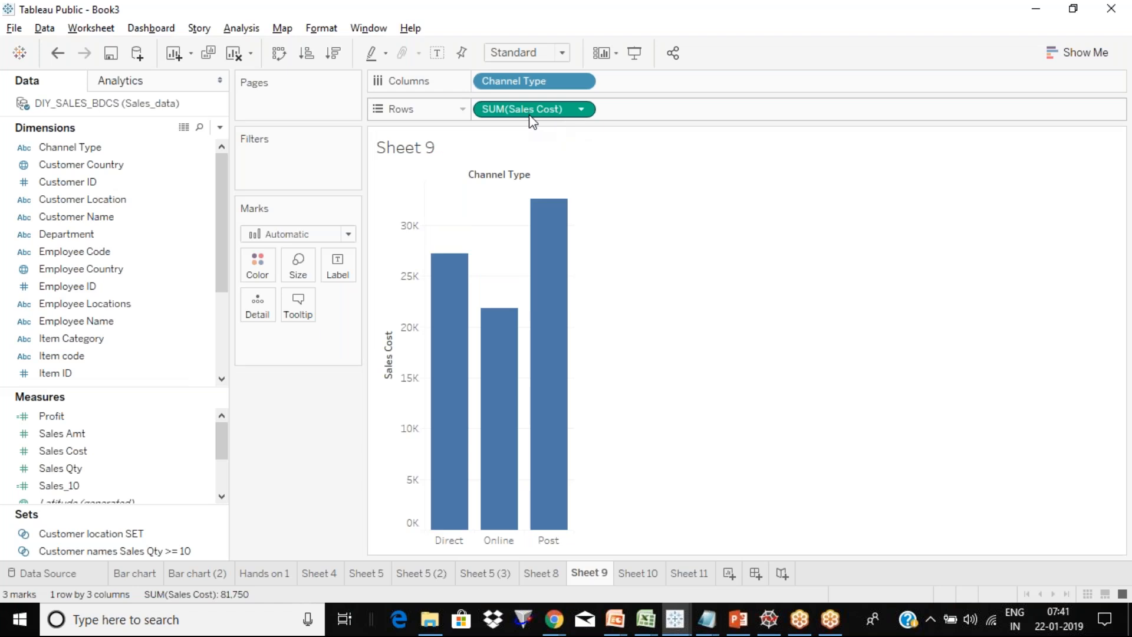
{"action": "left_click", "coordinate": [642, 574]}
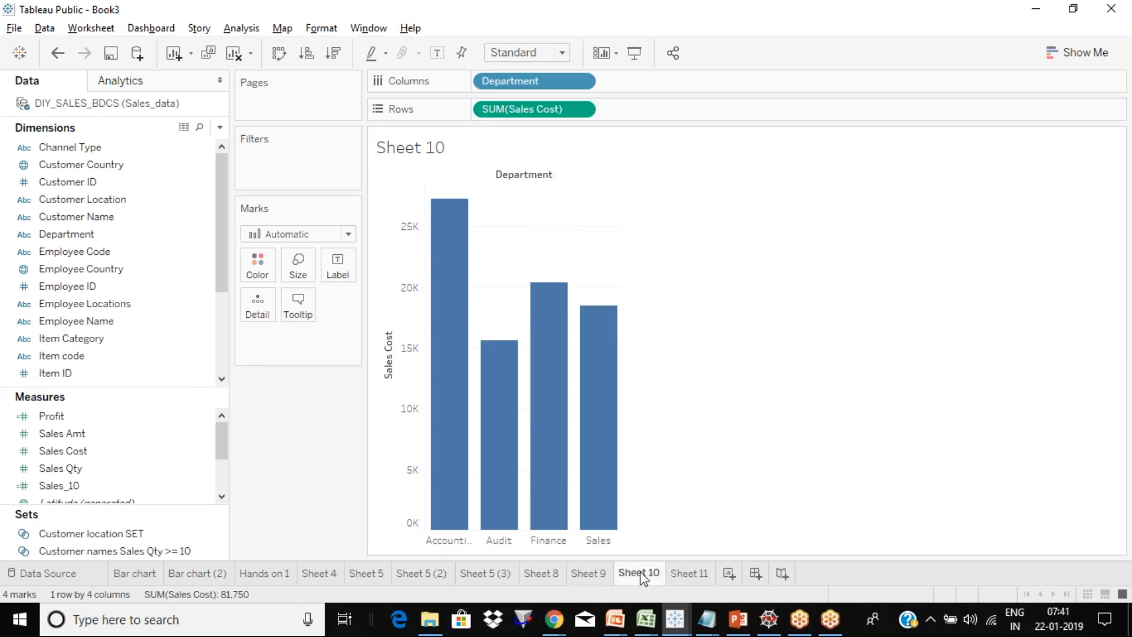
{"action": "left_click", "coordinate": [685, 581]}
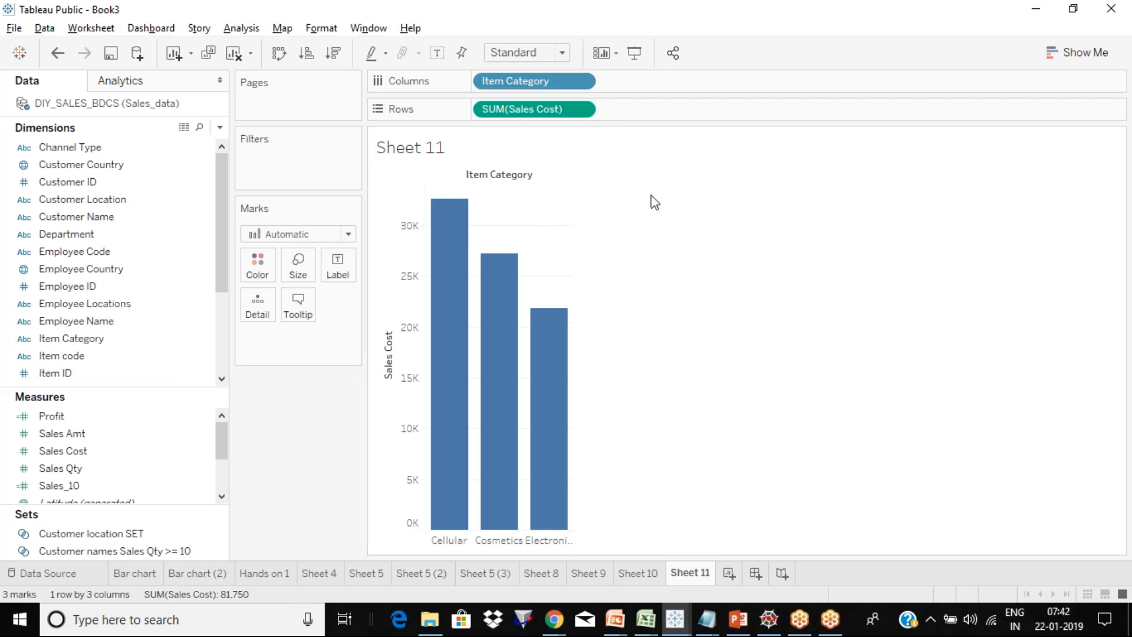
{"action": "left_click", "coordinate": [651, 575]}
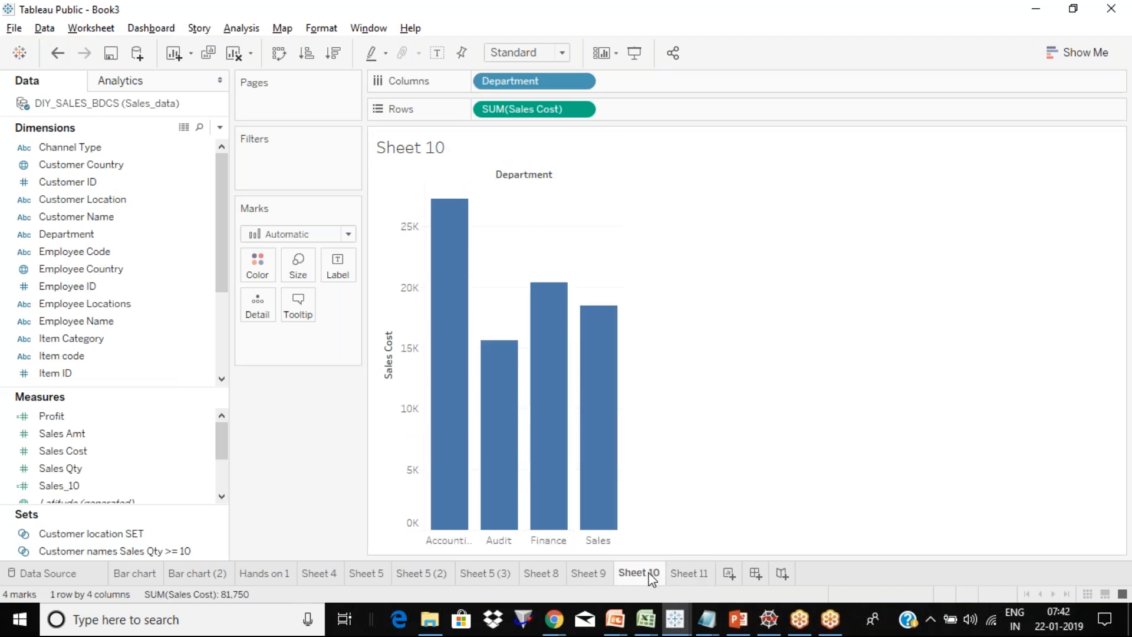
{"action": "left_click", "coordinate": [592, 575]}
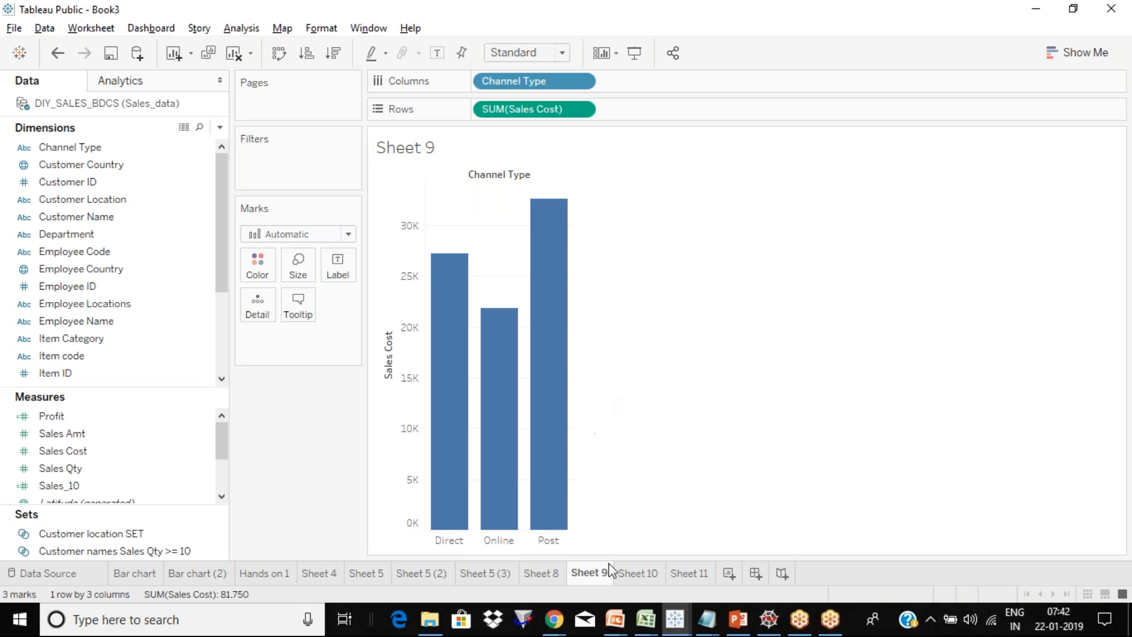
{"action": "mouse_move", "coordinate": [678, 576]}
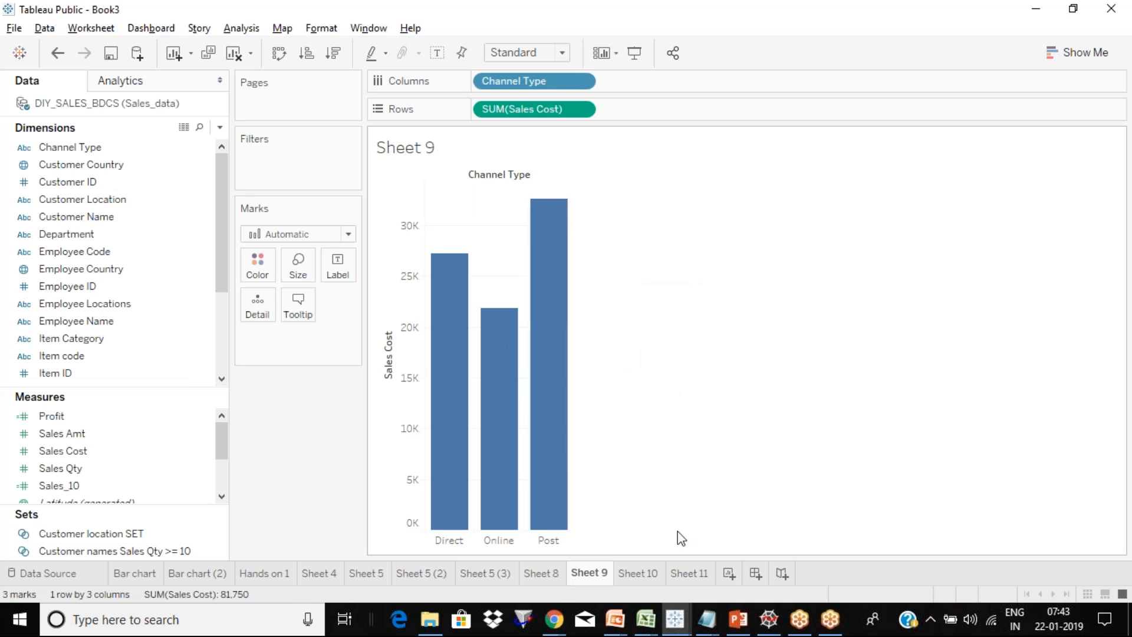
{"action": "left_click", "coordinate": [692, 571]}
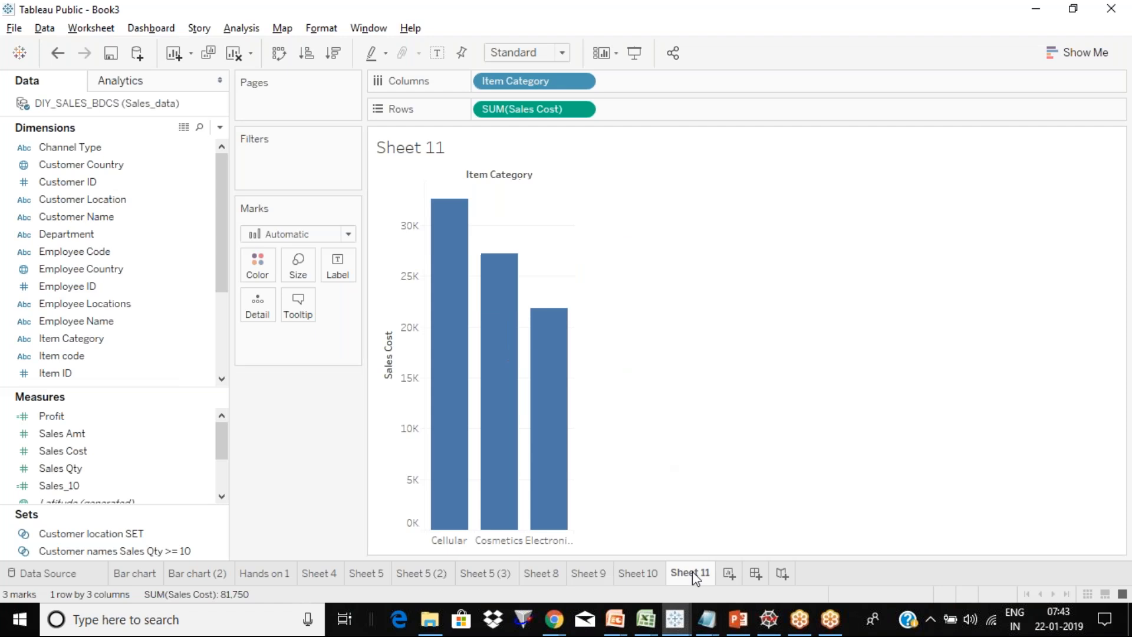
Add another worksheet and build a vertical bar chart with Department on Columns and Sales Cost on Rows.
{"action": "left_click", "coordinate": [729, 574]}
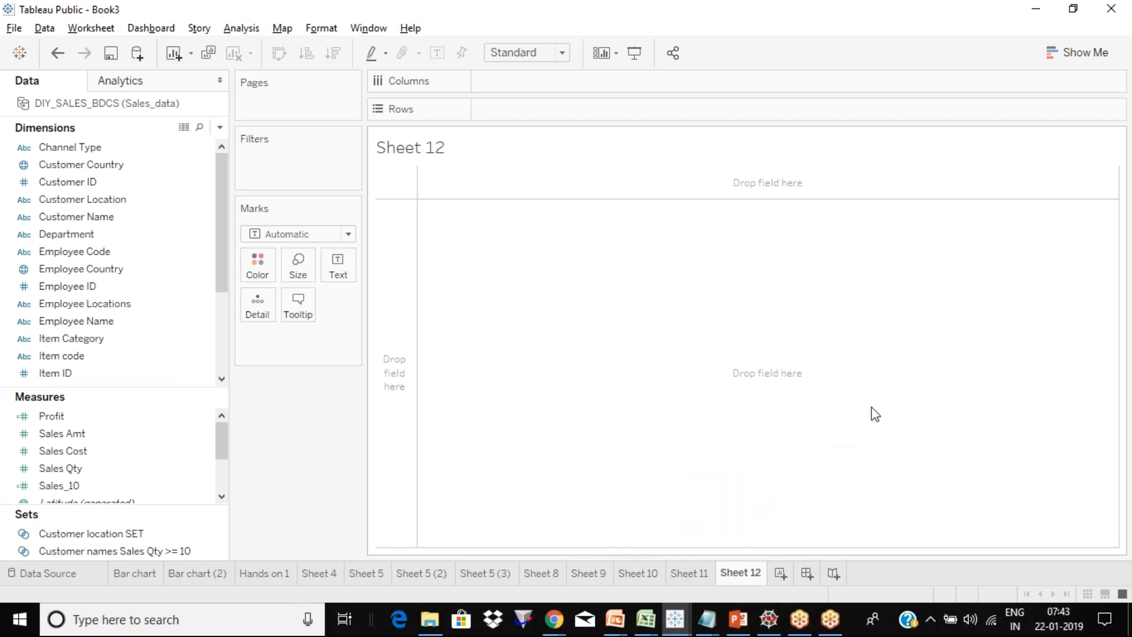
{"action": "left_click", "coordinate": [152, 186]}
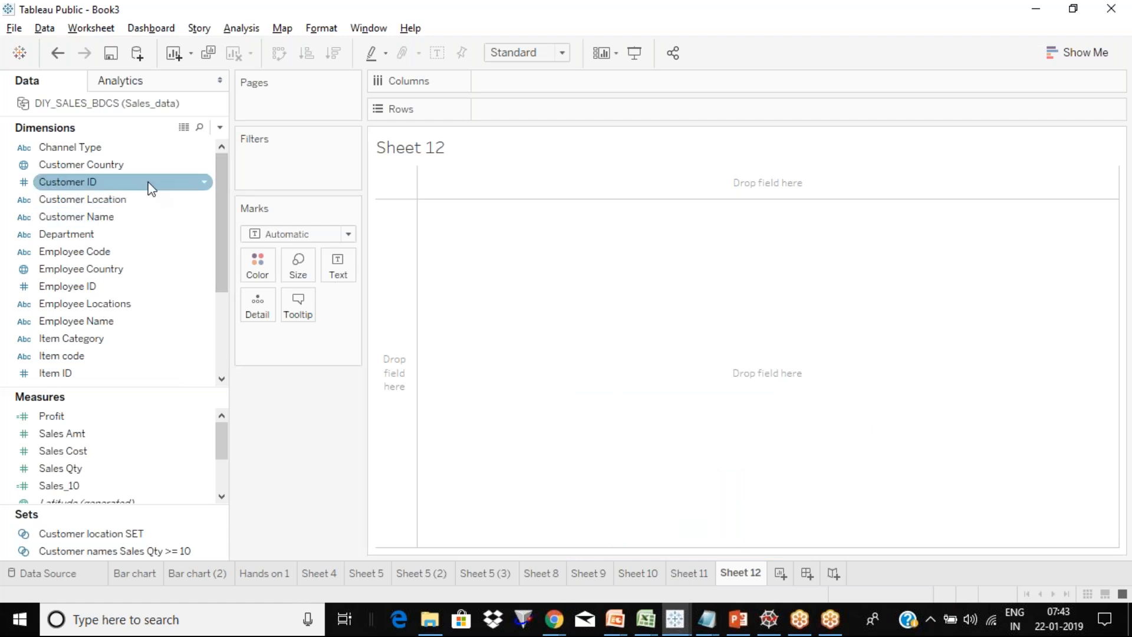
{"action": "left_click_drag", "start_coordinate": [149, 244], "coordinate": [581, 118]}
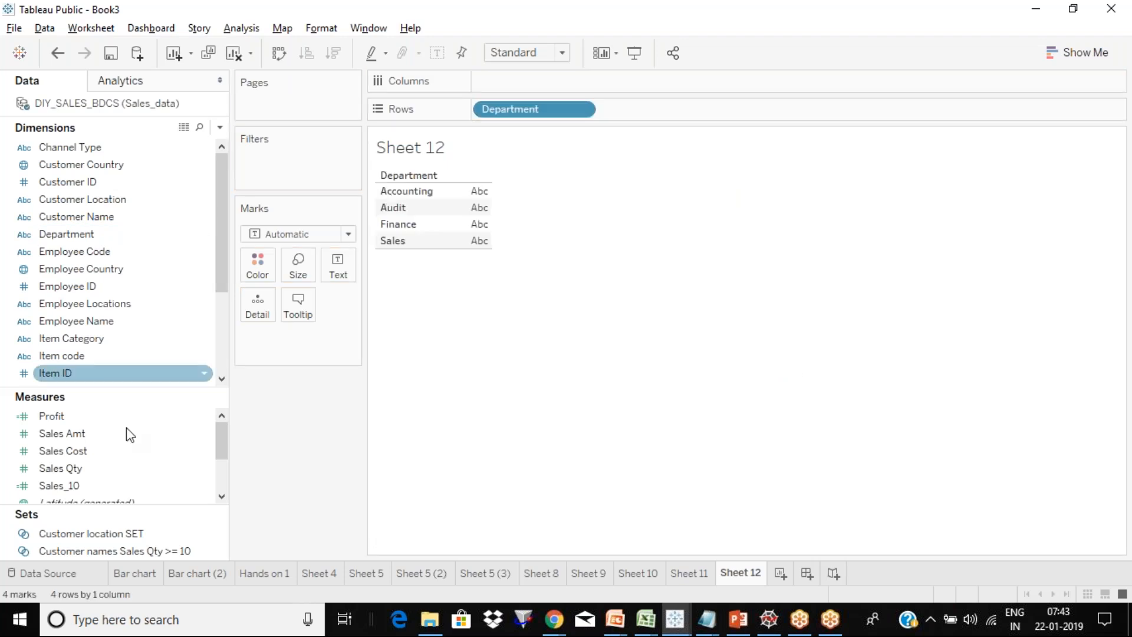
{"action": "left_click_drag", "start_coordinate": [100, 451], "coordinate": [678, 108]}
{"action": "left_click_drag", "start_coordinate": [541, 107], "coordinate": [448, 142]}
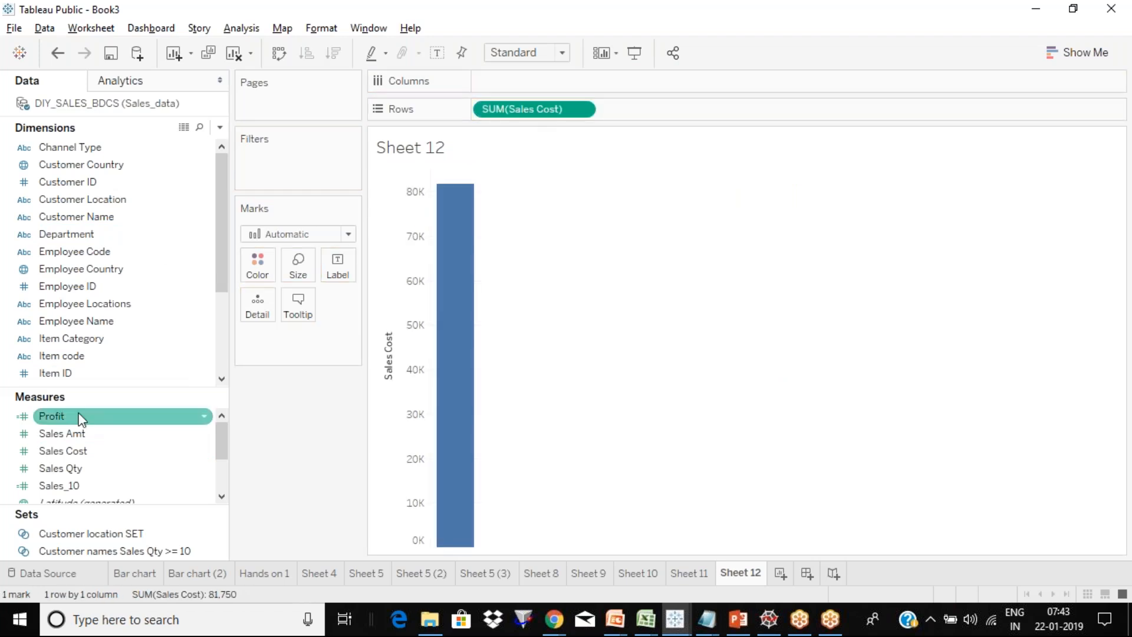
{"action": "left_click_drag", "start_coordinate": [119, 243], "coordinate": [519, 82]}
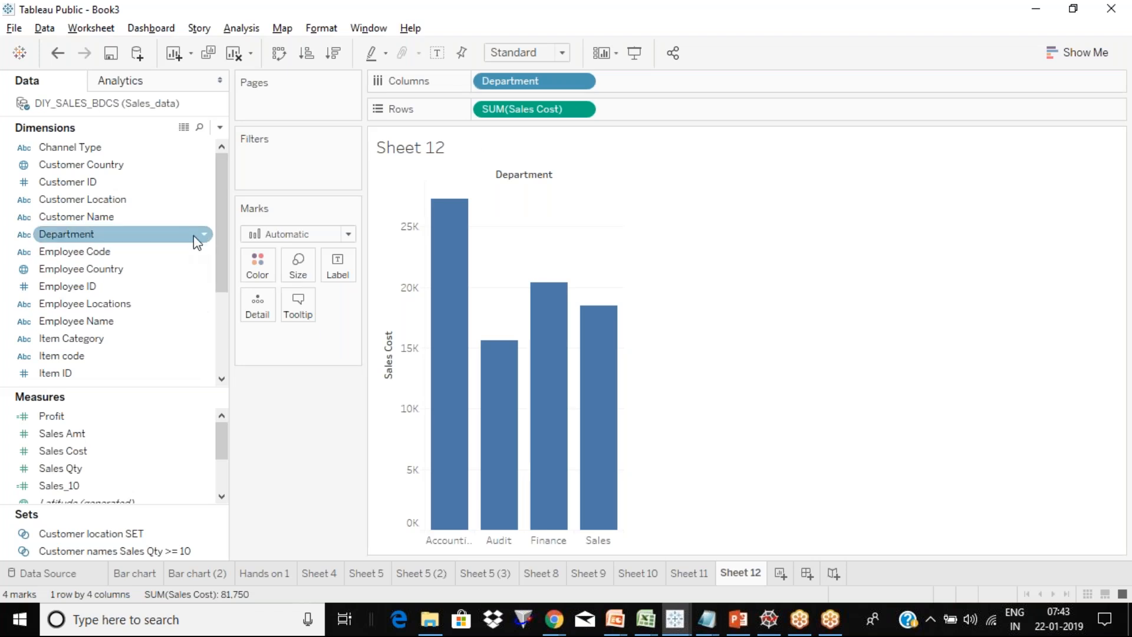
Start creating a parameter from the Department field and clear all of its prefilled list values.
{"action": "left_click", "coordinate": [177, 200]}
{"action": "left_click", "coordinate": [177, 234]}
{"action": "left_click", "coordinate": [205, 237]}
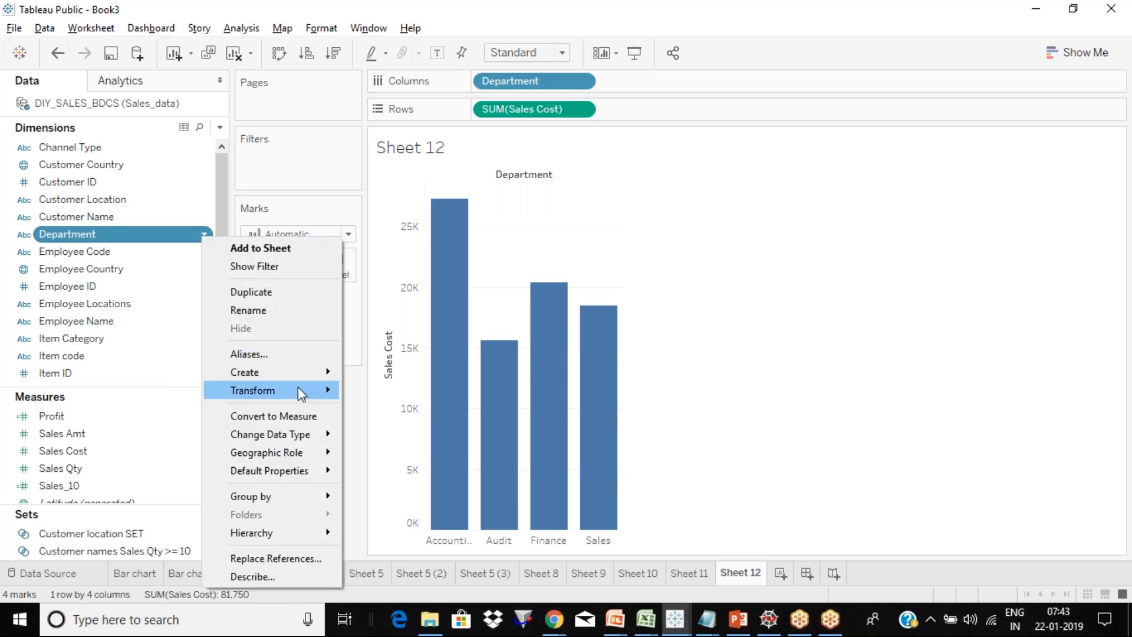
{"action": "mouse_move", "coordinate": [299, 372]}
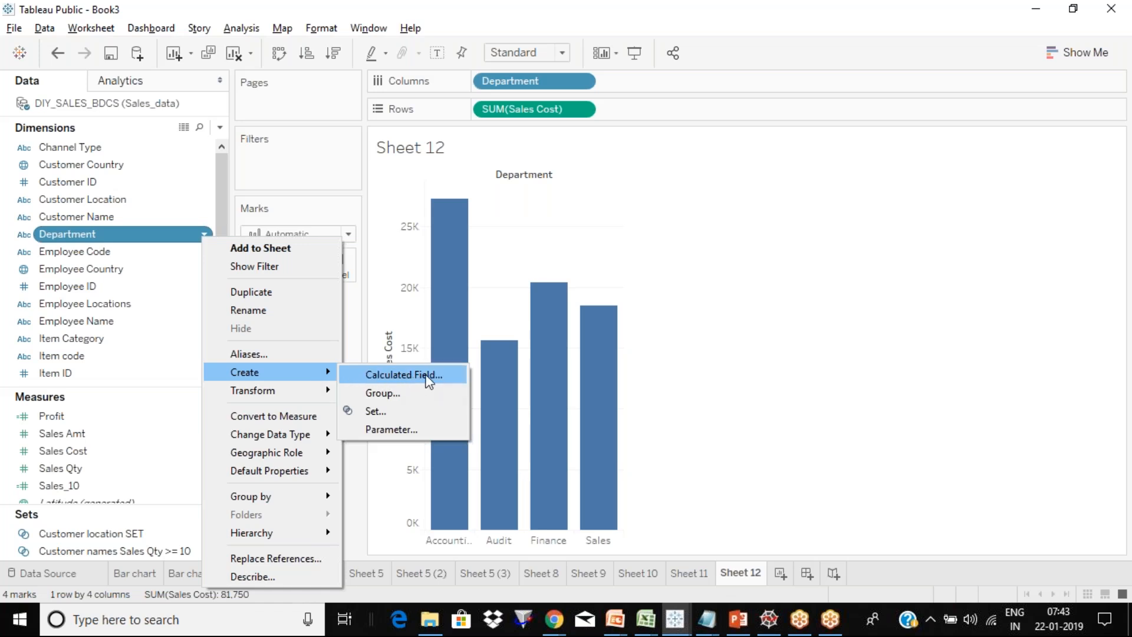
{"action": "left_click", "coordinate": [388, 430]}
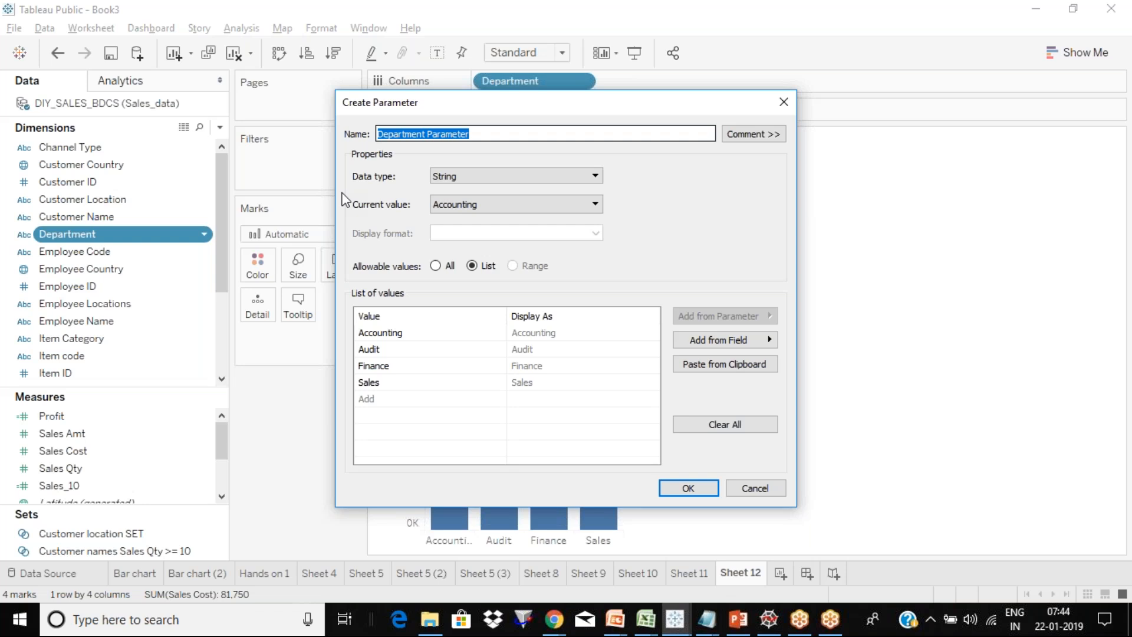
{"action": "double_click", "coordinate": [404, 134]}
{"action": "left_click", "coordinate": [478, 134]}
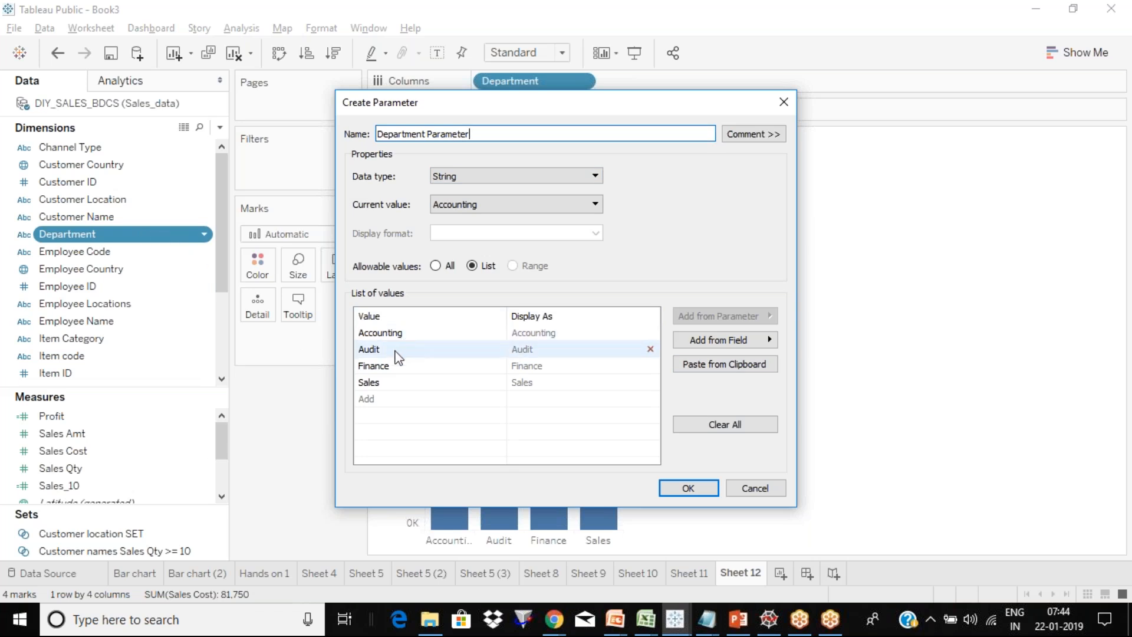
{"action": "left_click", "coordinate": [725, 427]}
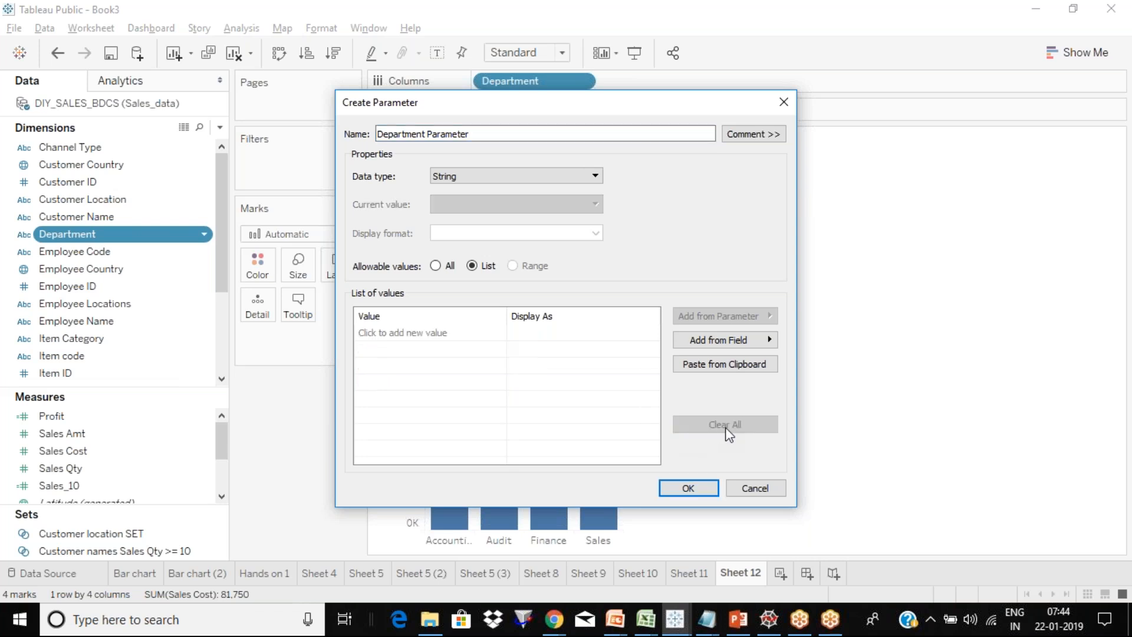
Replace the default parameter name with Pick Columns.
{"action": "key", "text": "BackSpace"}
{"action": "key", "text": "BackSpace"}
{"action": "key", "text": "BackSpace"}
{"action": "key", "text": "BackSpace"}
{"action": "key", "text": "BackSpace"}
{"action": "key", "text": "BackSpace"}
{"action": "key", "text": "BackSpace"}
{"action": "key", "text": "BackSpace"}
{"action": "key", "text": "BackSpace"}
{"action": "key", "text": "BackSpace"}
{"action": "key", "text": "BackSpace"}
{"action": "key", "text": "BackSpace"}
{"action": "key", "text": "BackSpace"}
{"action": "key", "text": "BackSpace"}
{"action": "key", "text": "BackSpace"}
{"action": "key", "text": "BackSpace"}
{"action": "key", "text": "BackSpace"}
{"action": "key", "text": "BackSpace"}
{"action": "key", "text": "BackSpace"}
{"action": "key", "text": "BackSpace"}
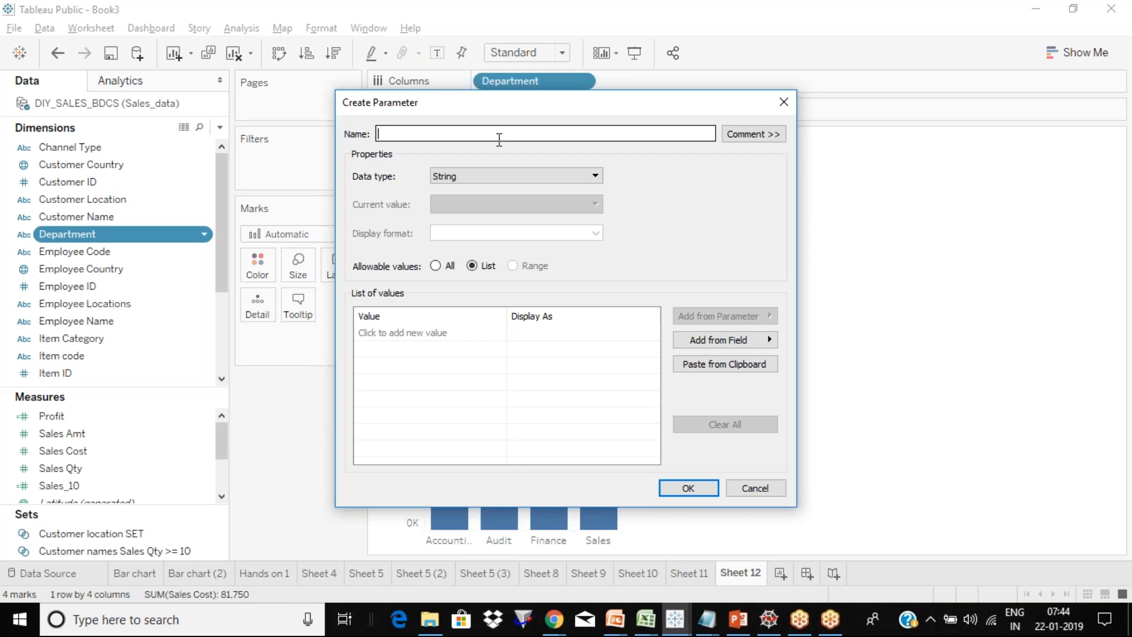
{"action": "type", "text": "Pick Columns"}
Enter Department, Item Category and Type as the parameter's list values and create the parameter.
{"action": "left_click", "coordinate": [408, 336]}
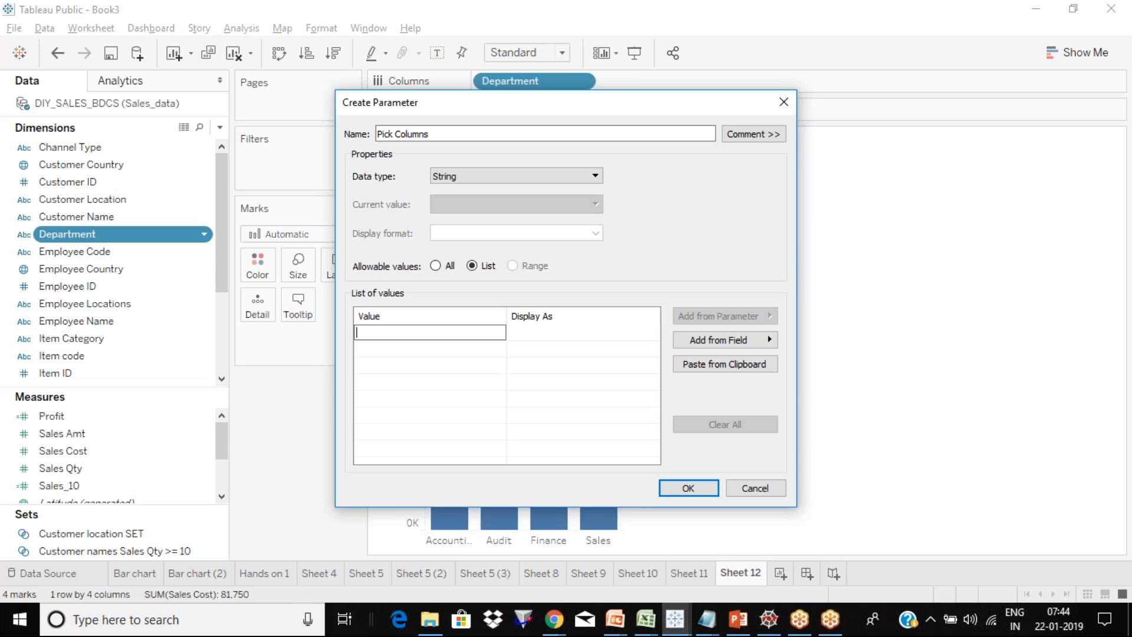
{"action": "type", "text": "Department"}
{"action": "key", "text": "Return"}
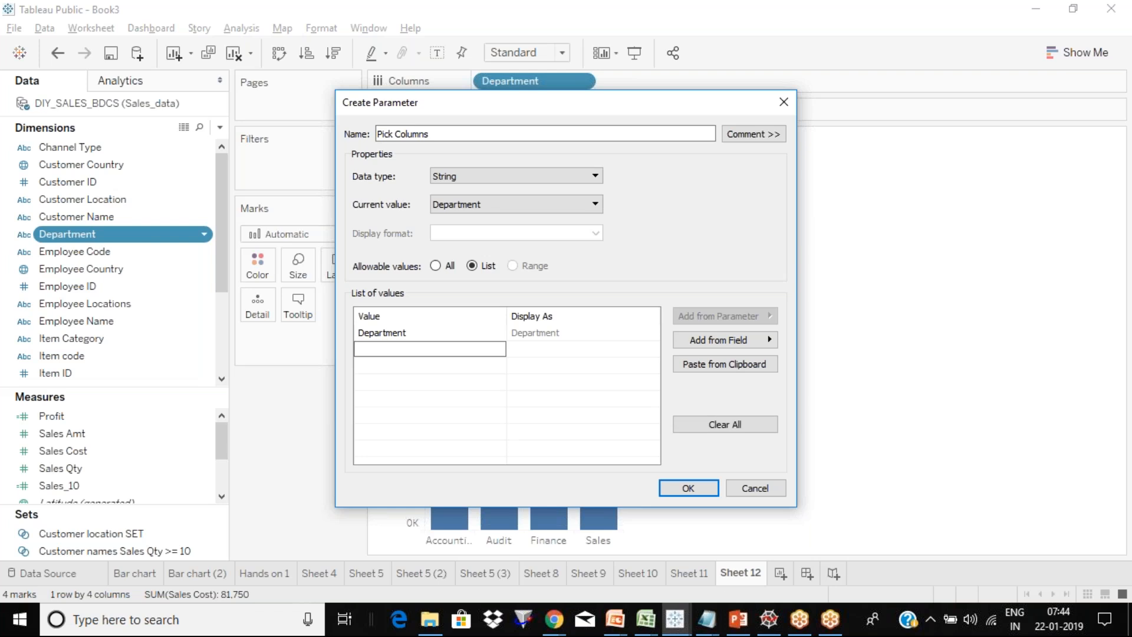
{"action": "type", "text": "Item Category"}
{"action": "key", "text": "Return"}
{"action": "type", "text": "Ch"}
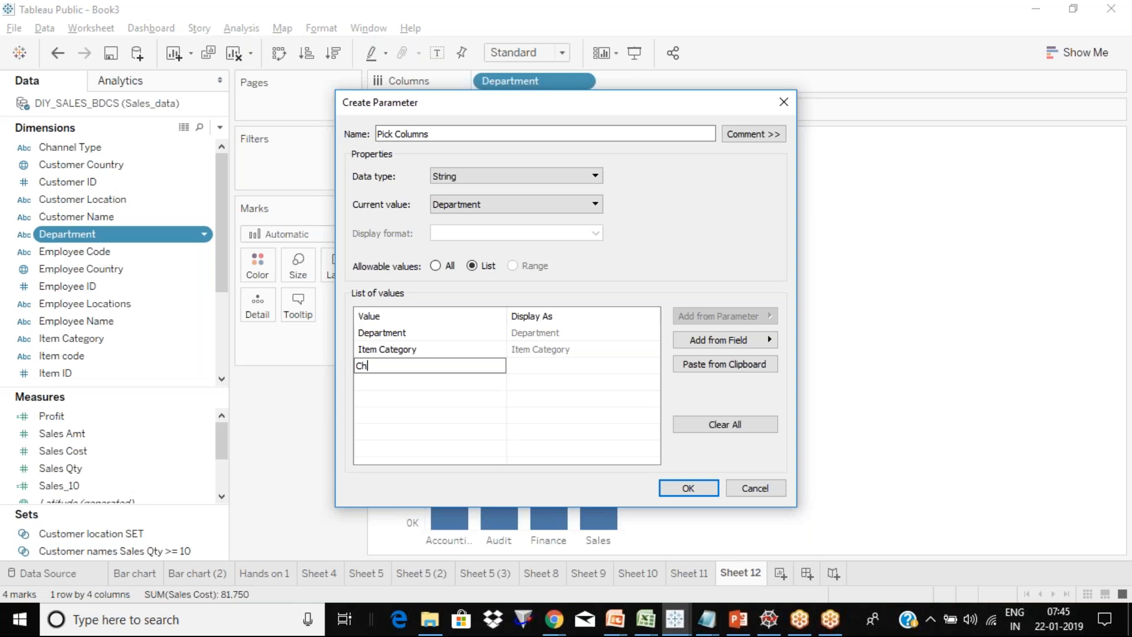
{"action": "type", "text": "ANNEL tYPE"}
{"action": "key", "text": "BackSpace"}
{"action": "key", "text": "BackSpace"}
{"action": "key", "text": "BackSpace"}
{"action": "key", "text": "BackSpace"}
{"action": "key", "text": "BackSpace"}
{"action": "key", "text": "BackSpace"}
{"action": "key", "text": "BackSpace"}
{"action": "key", "text": "BackSpace"}
{"action": "key", "text": "BackSpace"}
{"action": "key", "text": "BackSpace"}
{"action": "key", "text": "BackSpace"}
{"action": "key", "text": "BackSpace"}
{"action": "type", "text": "Type"}
{"action": "left_click", "coordinate": [393, 333]}
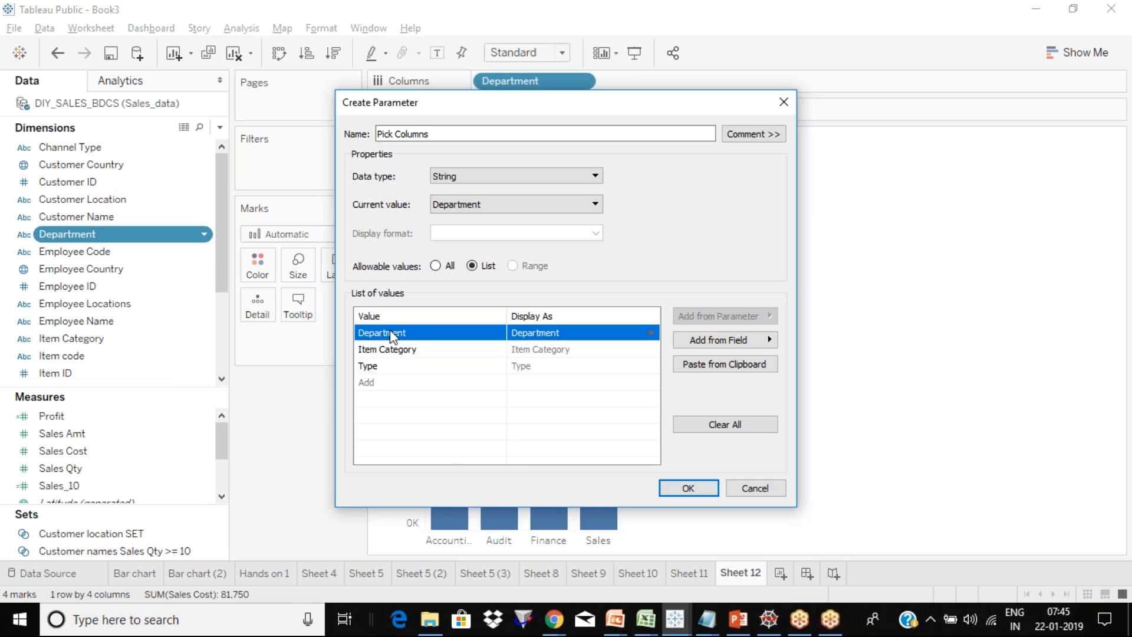
{"action": "left_click", "coordinate": [392, 349]}
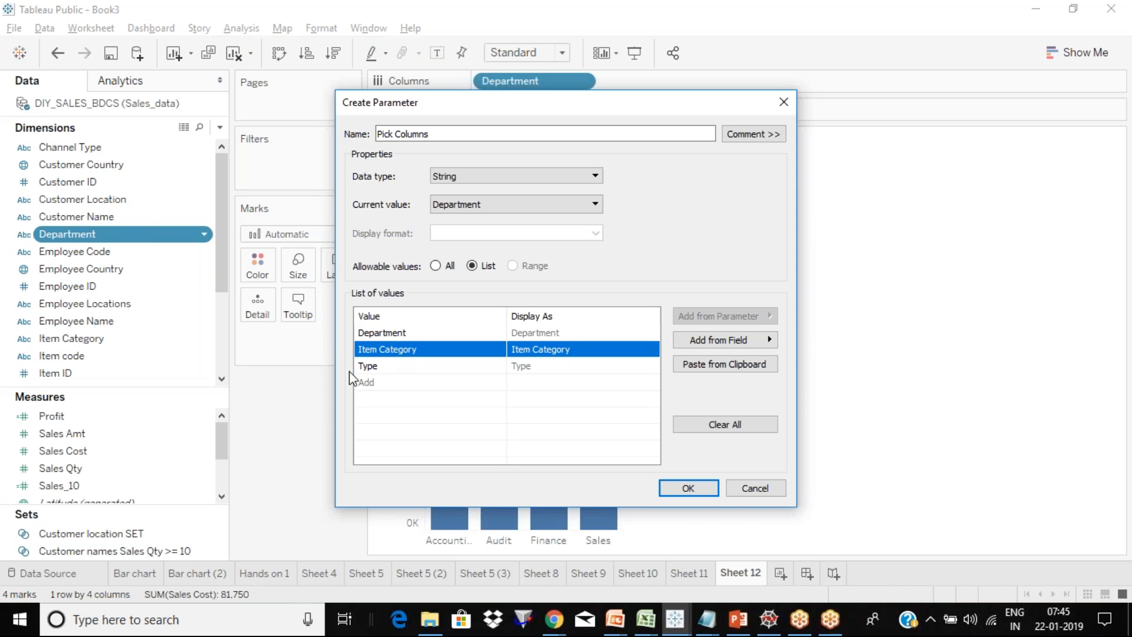
{"action": "left_click", "coordinate": [389, 367]}
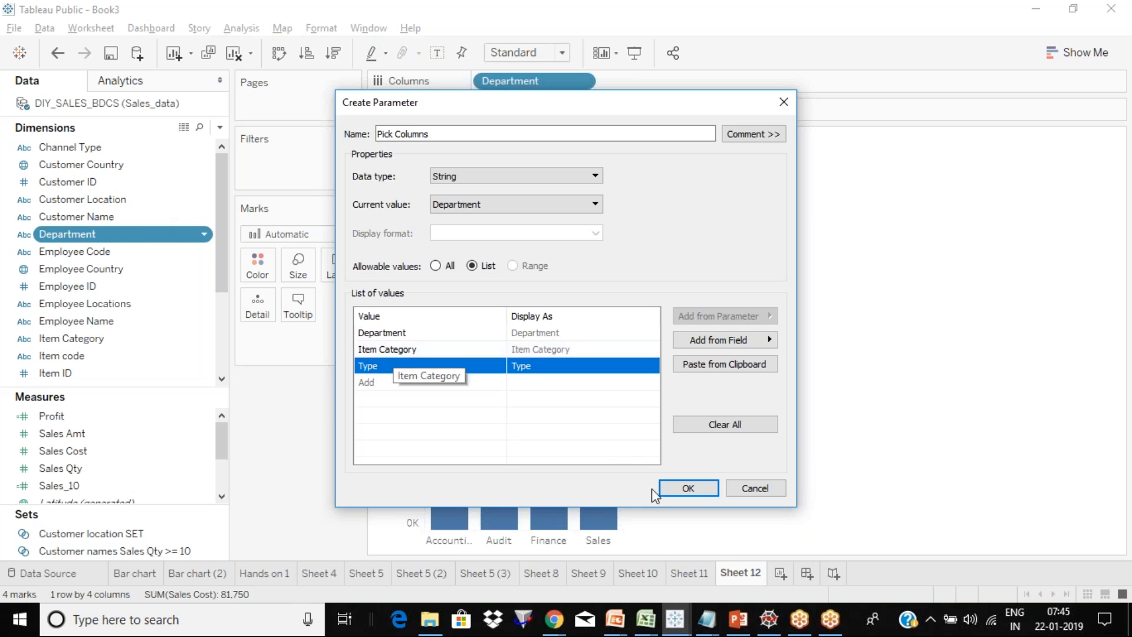
{"action": "left_click", "coordinate": [693, 493]}
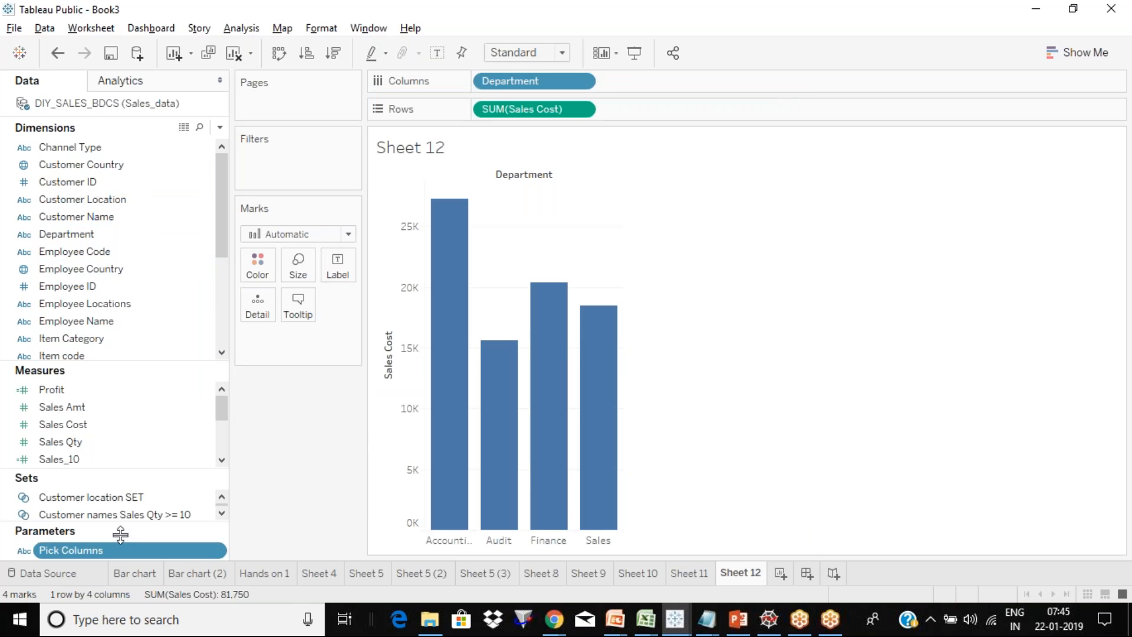
Show the Pick Columns parameter control on the sheet and open its list of choices.
{"action": "left_click", "coordinate": [219, 552]}
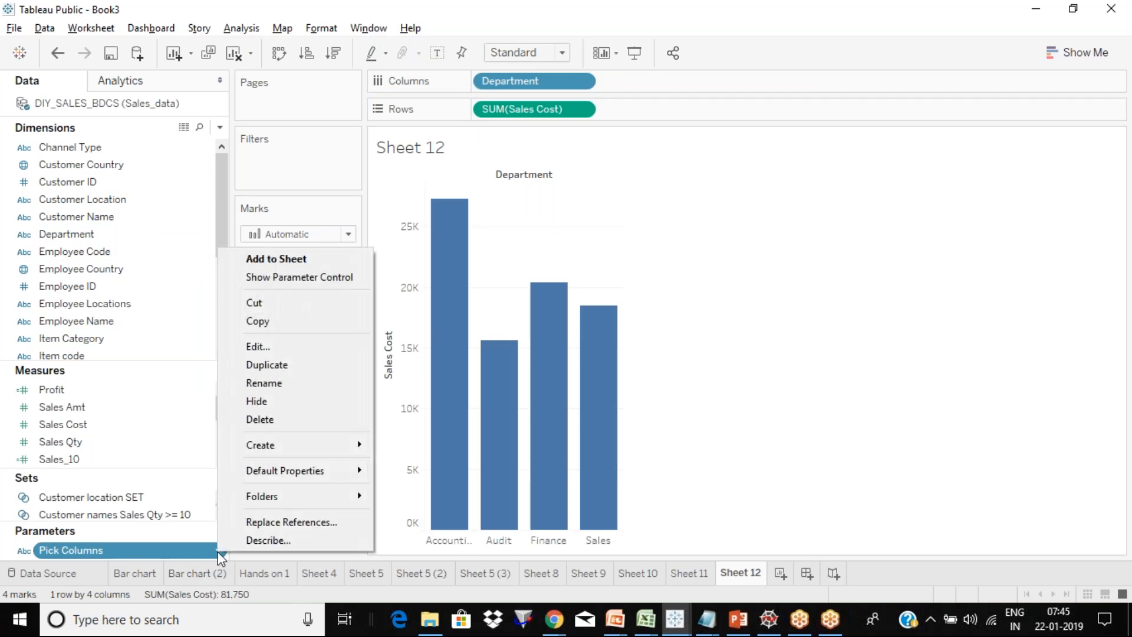
{"action": "left_click", "coordinate": [302, 279]}
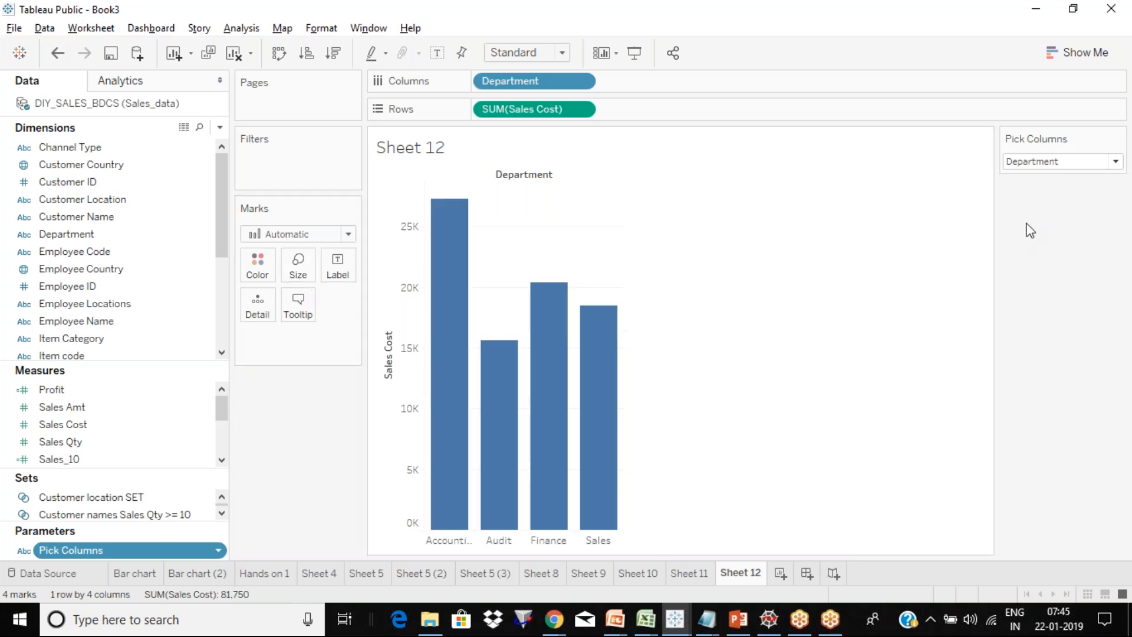
{"action": "left_click", "coordinate": [1081, 167]}
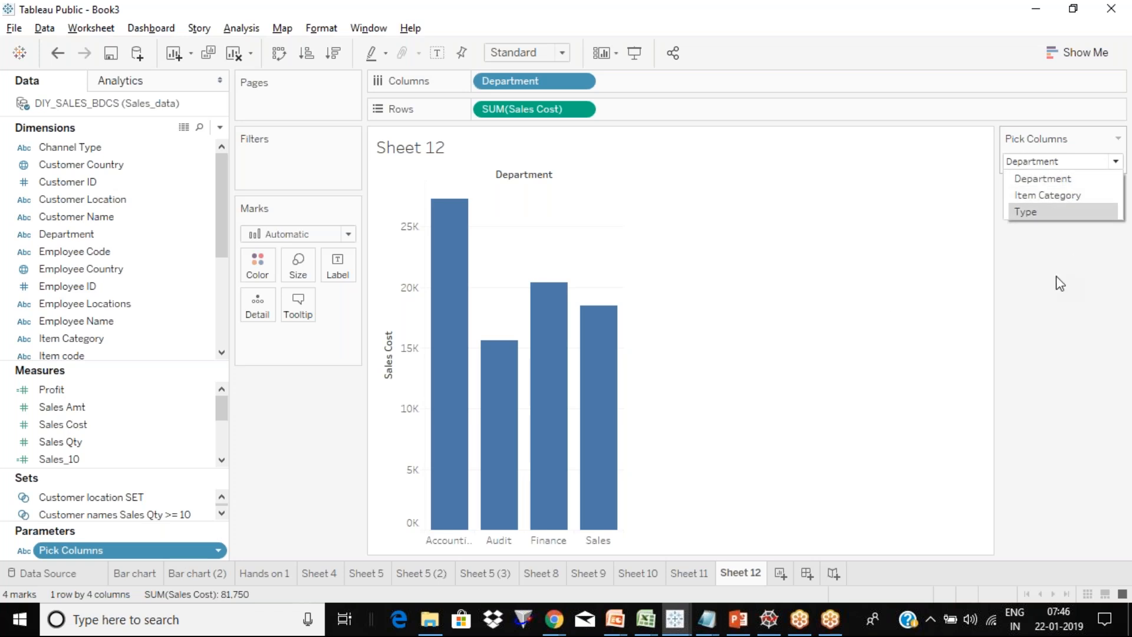
Try the Pick Columns parameter with Item Category and Type, checking the Department chart's response.
{"action": "left_click", "coordinate": [1052, 248]}
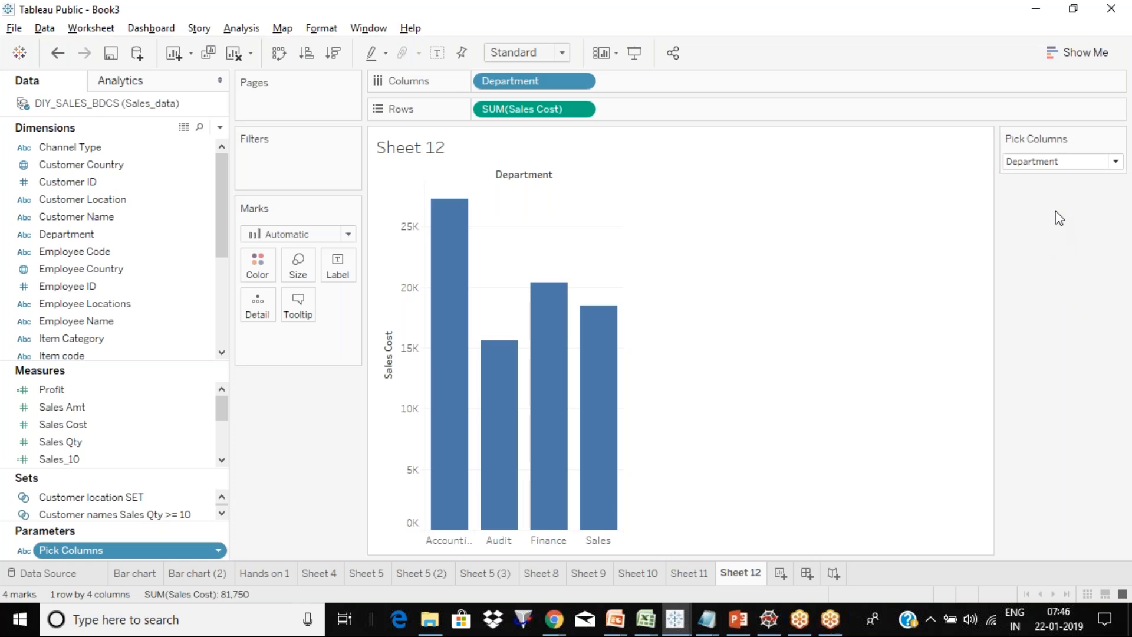
{"action": "left_click", "coordinate": [1093, 170]}
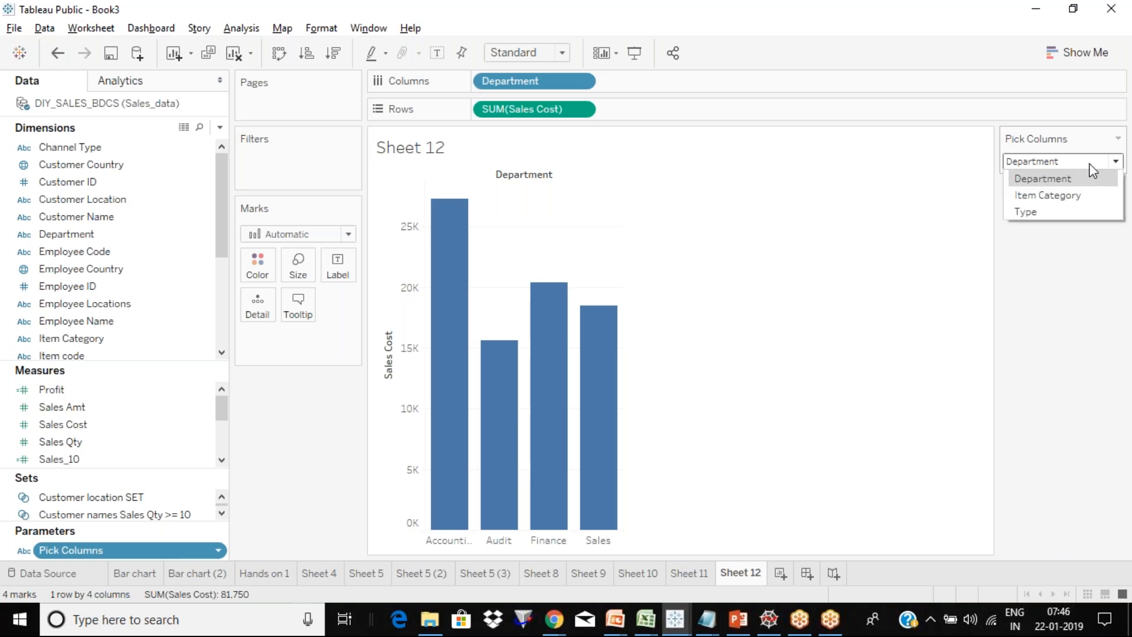
{"action": "left_click", "coordinate": [1063, 198]}
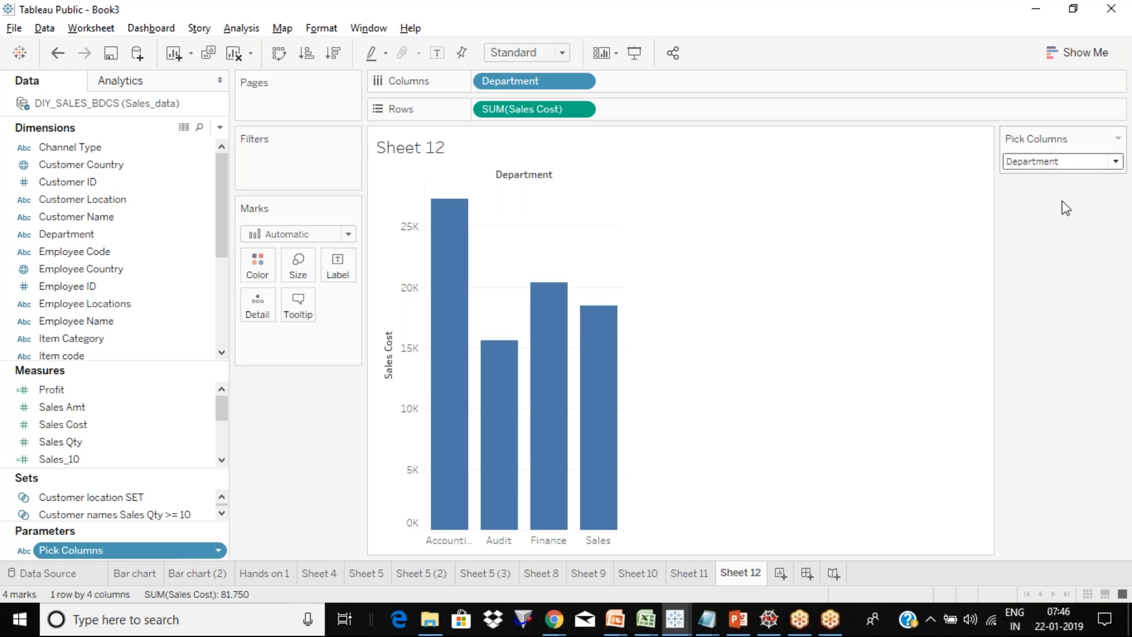
{"action": "left_click", "coordinate": [1079, 166]}
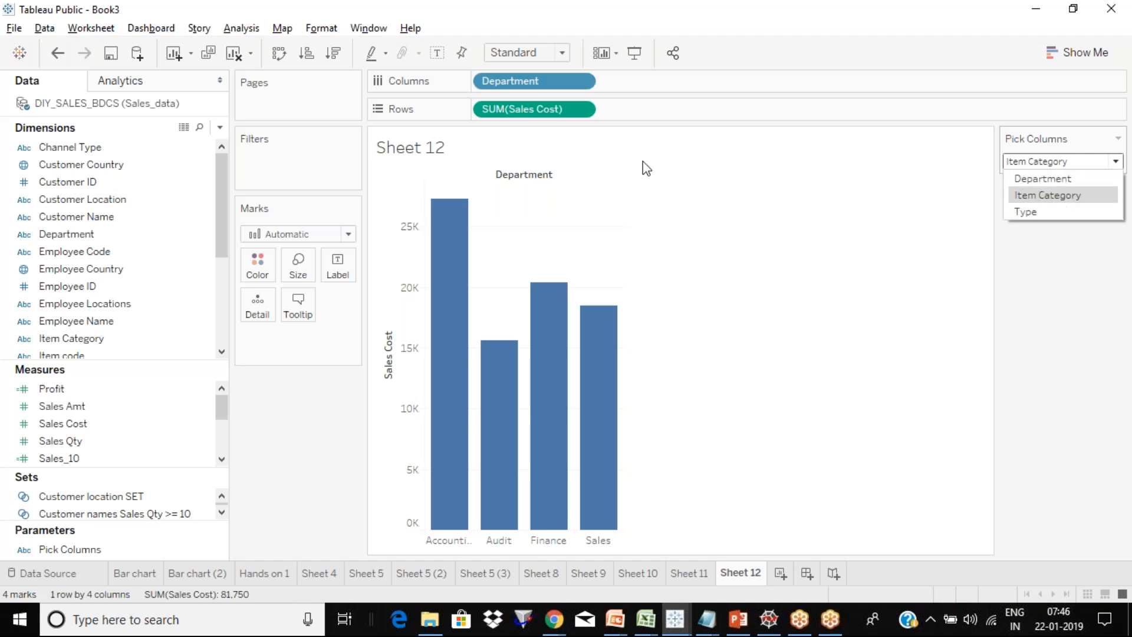
{"action": "left_click", "coordinate": [622, 183]}
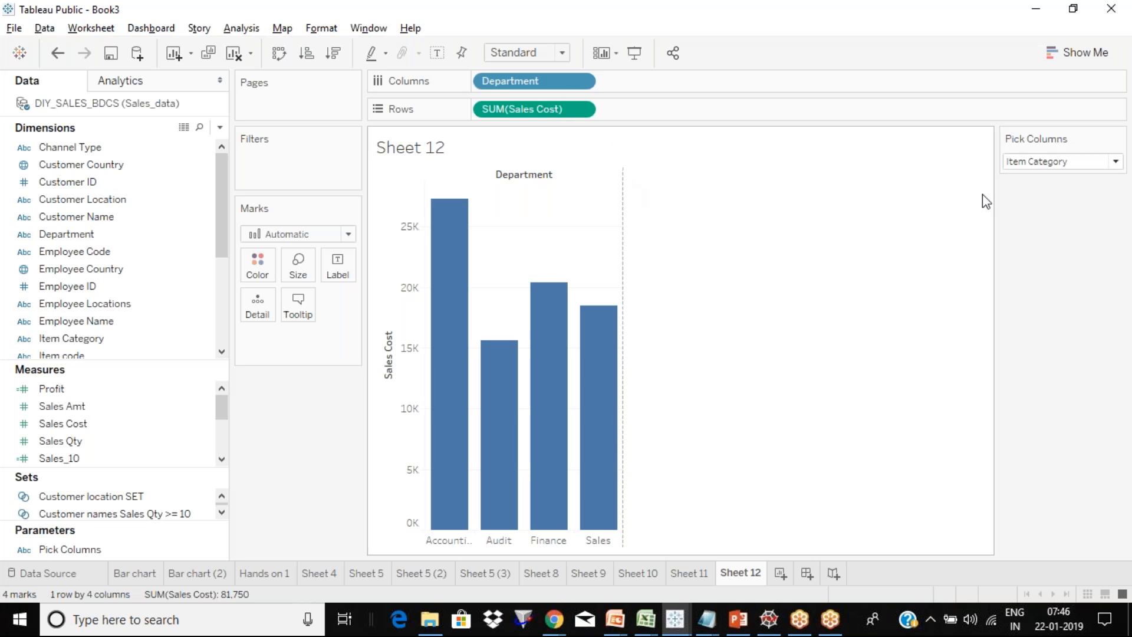
{"action": "left_click", "coordinate": [1084, 170]}
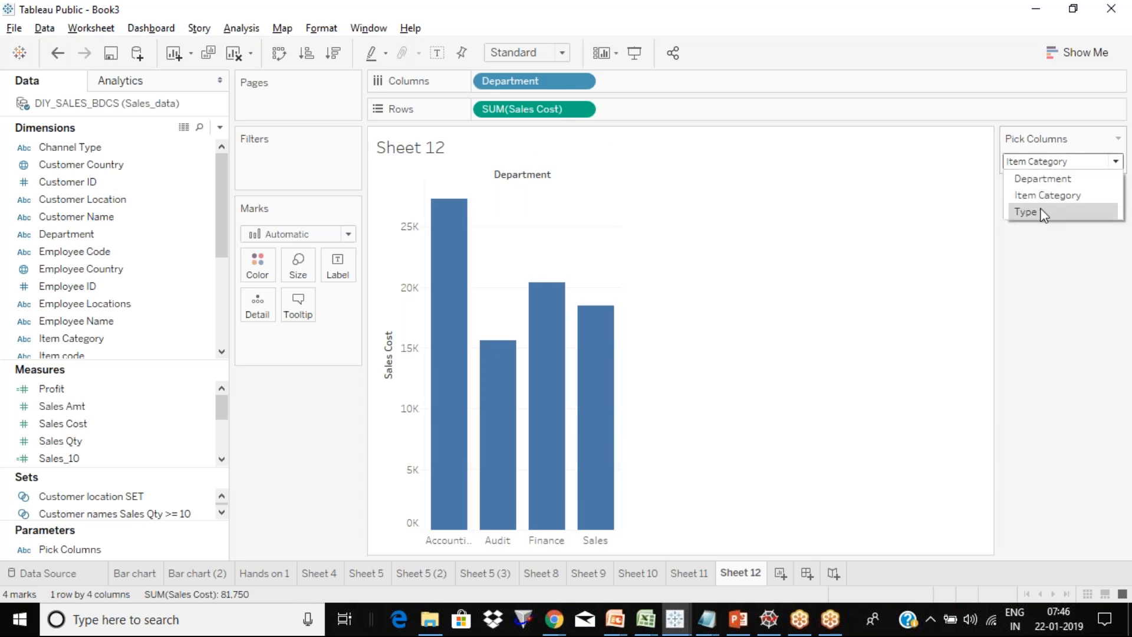
{"action": "left_click", "coordinate": [1053, 199]}
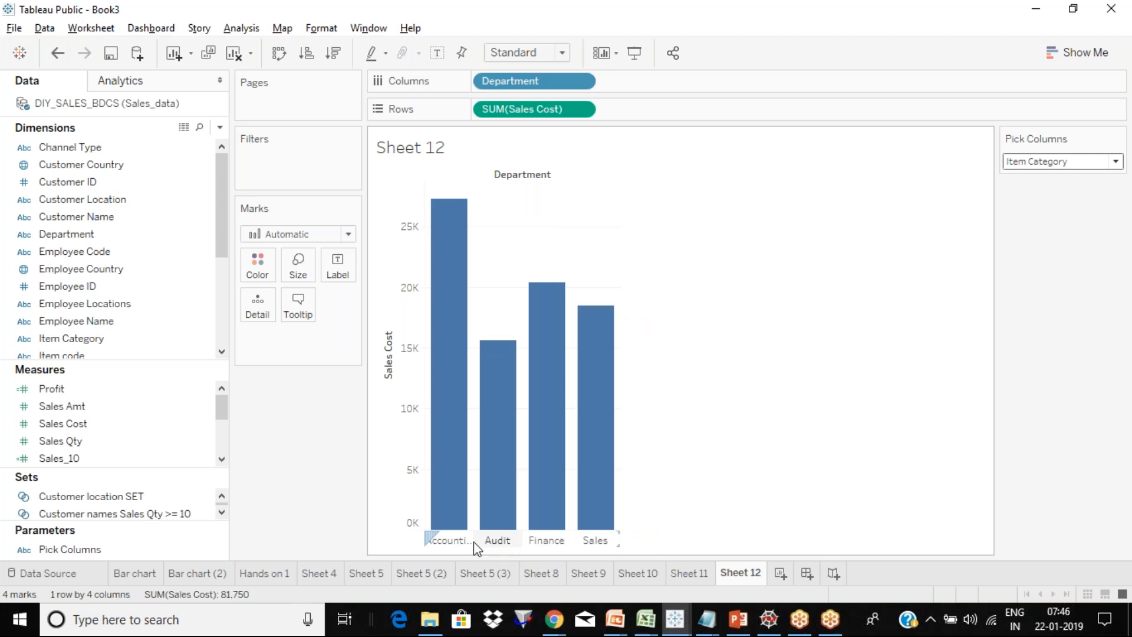
{"action": "left_click", "coordinate": [1043, 163]}
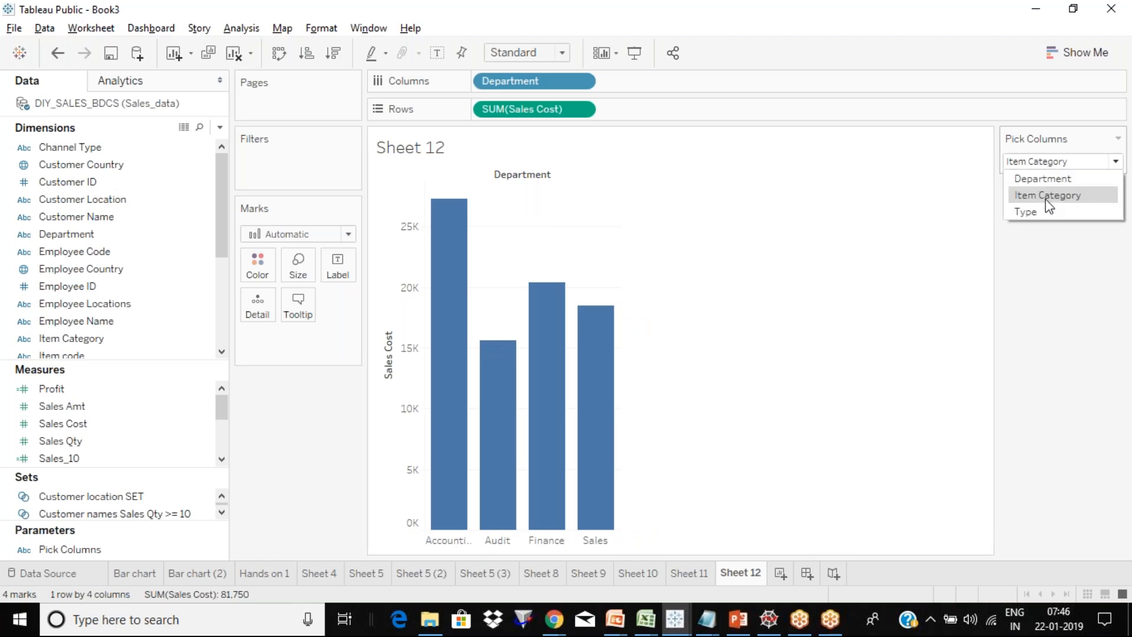
{"action": "left_click", "coordinate": [1041, 212]}
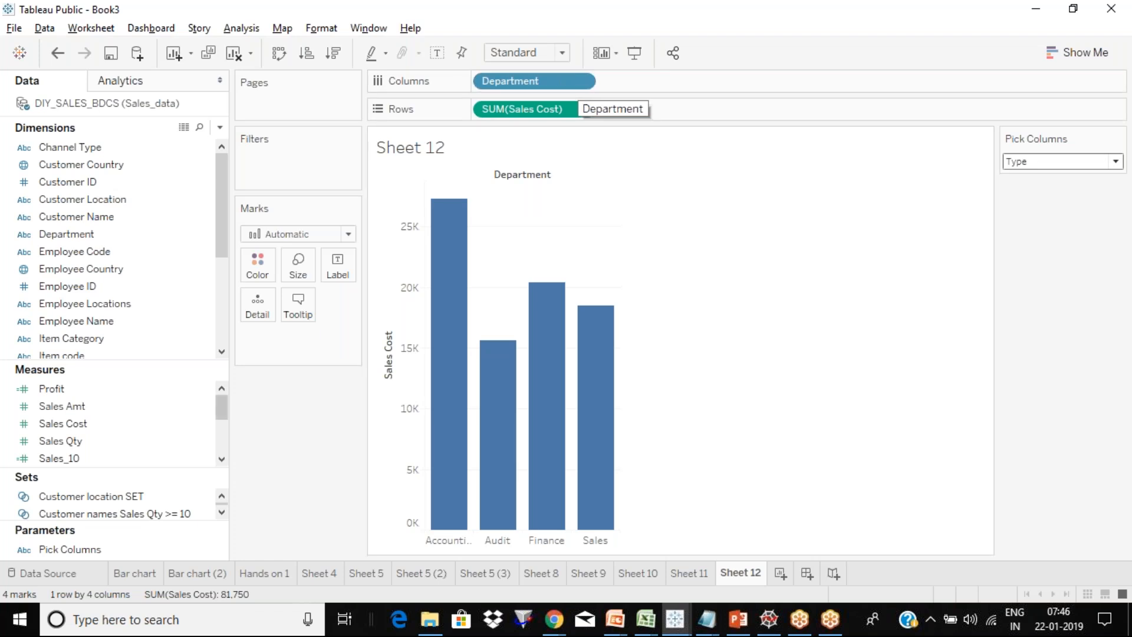
{"action": "left_click", "coordinate": [124, 549]}
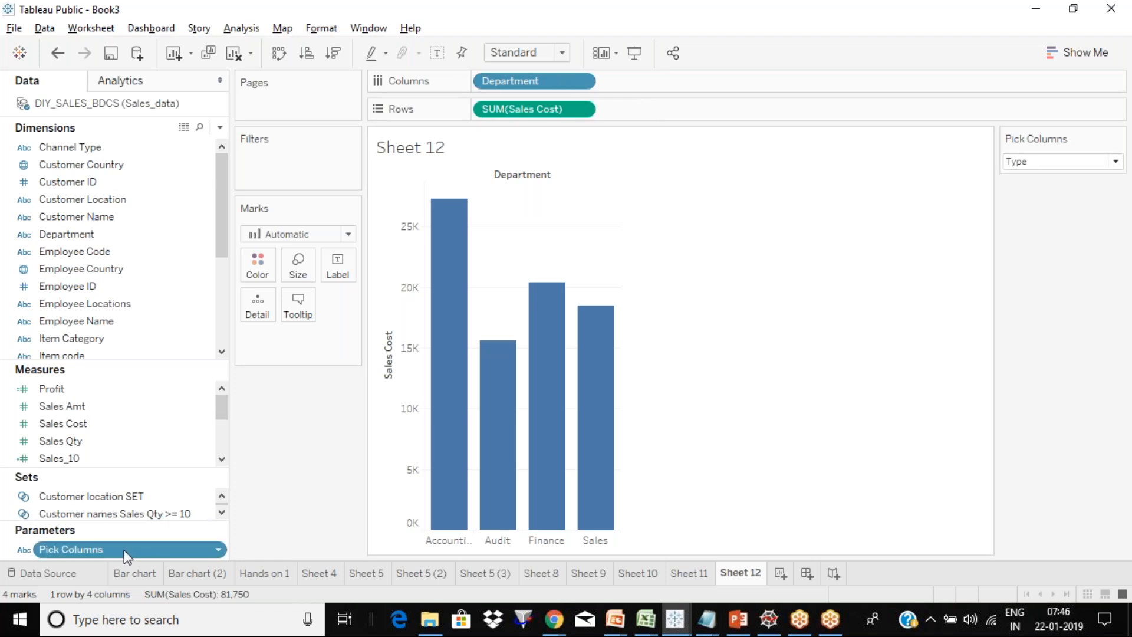
{"action": "left_click", "coordinate": [158, 322], "text": "ctrl"}
{"action": "left_click", "coordinate": [132, 511]}
{"action": "left_click", "coordinate": [139, 269]}
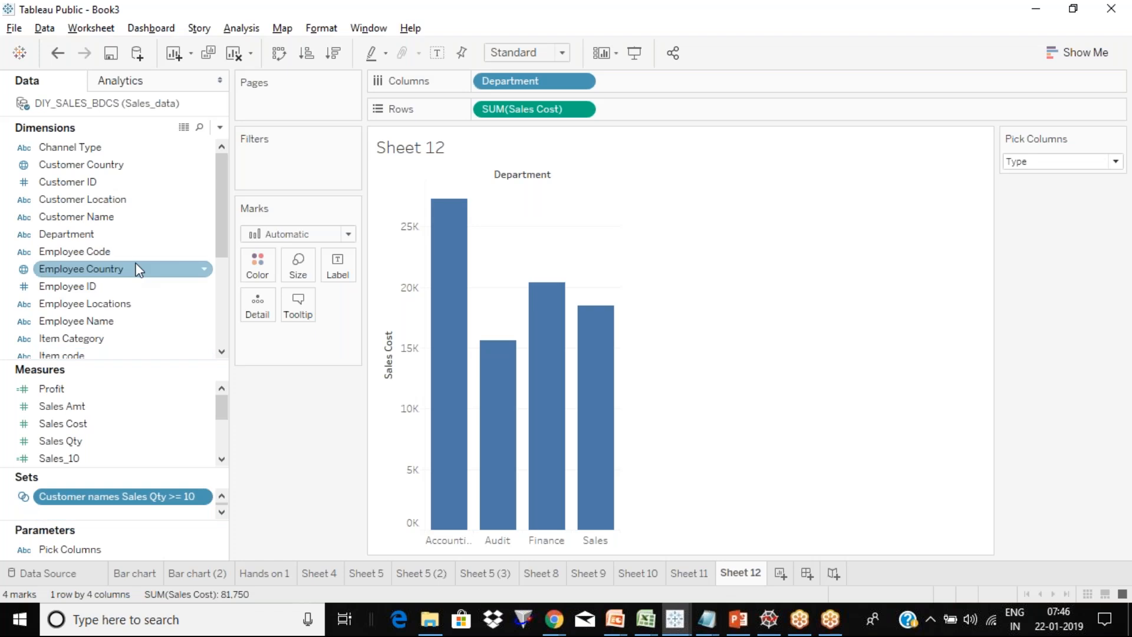
{"action": "left_click", "coordinate": [139, 270], "text": "ctrl"}
{"action": "left_click", "coordinate": [124, 550], "text": "ctrl"}
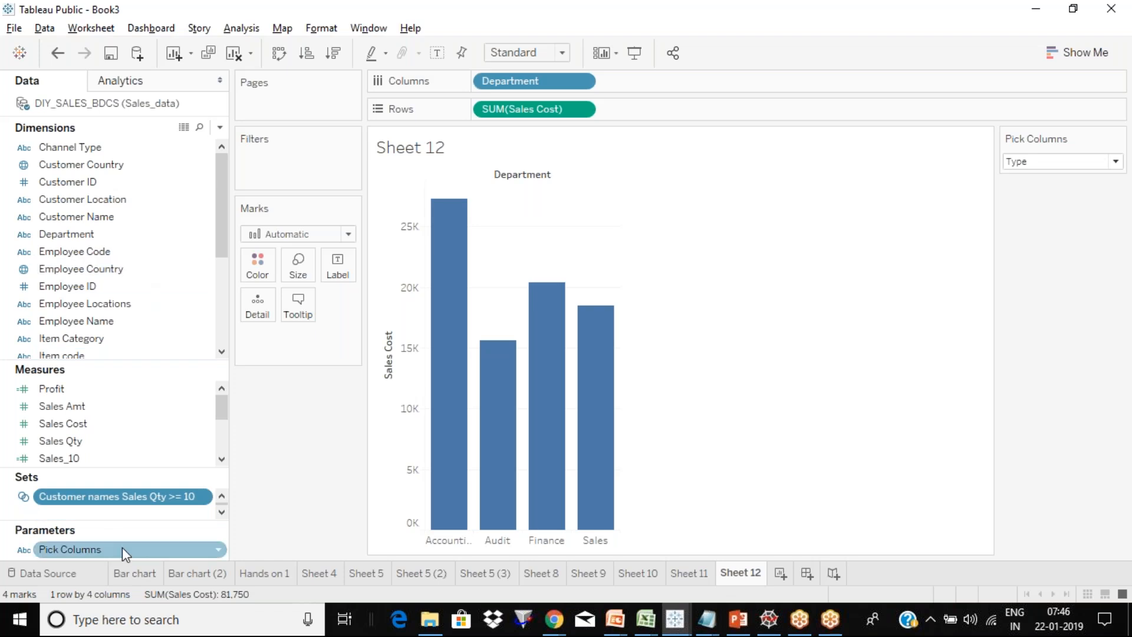
{"action": "left_click", "coordinate": [122, 548]}
Start a new calculated field and name it Show columns.
{"action": "left_click", "coordinate": [246, 29]}
{"action": "left_click", "coordinate": [335, 350]}
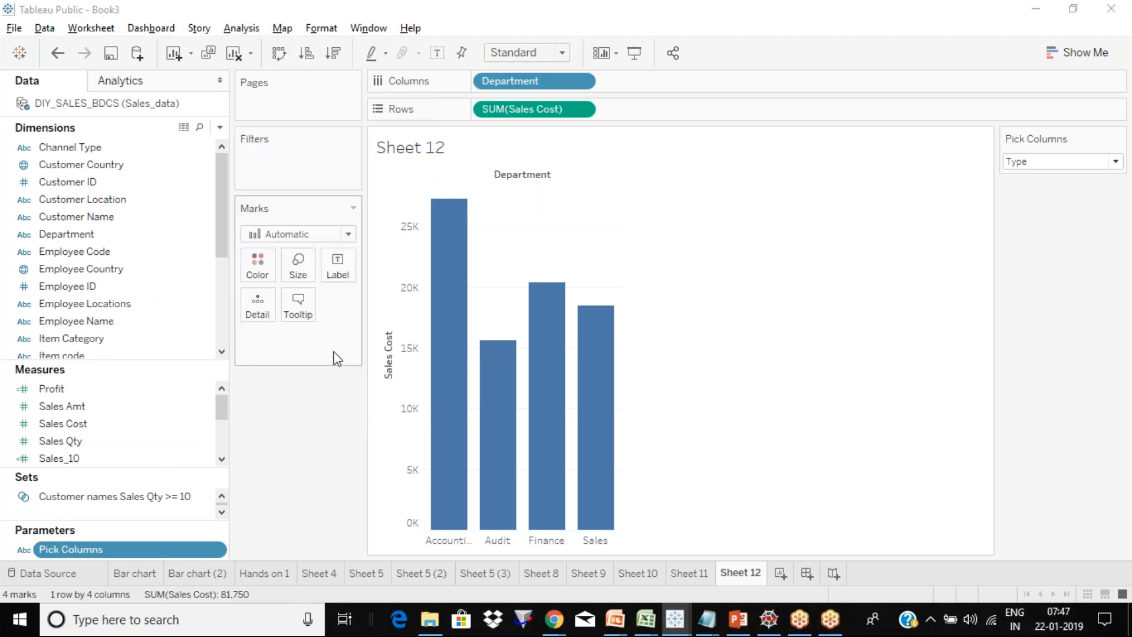
{"action": "left_click_drag", "start_coordinate": [955, 372], "coordinate": [656, 214]}
{"action": "type", "text": "Show col"}
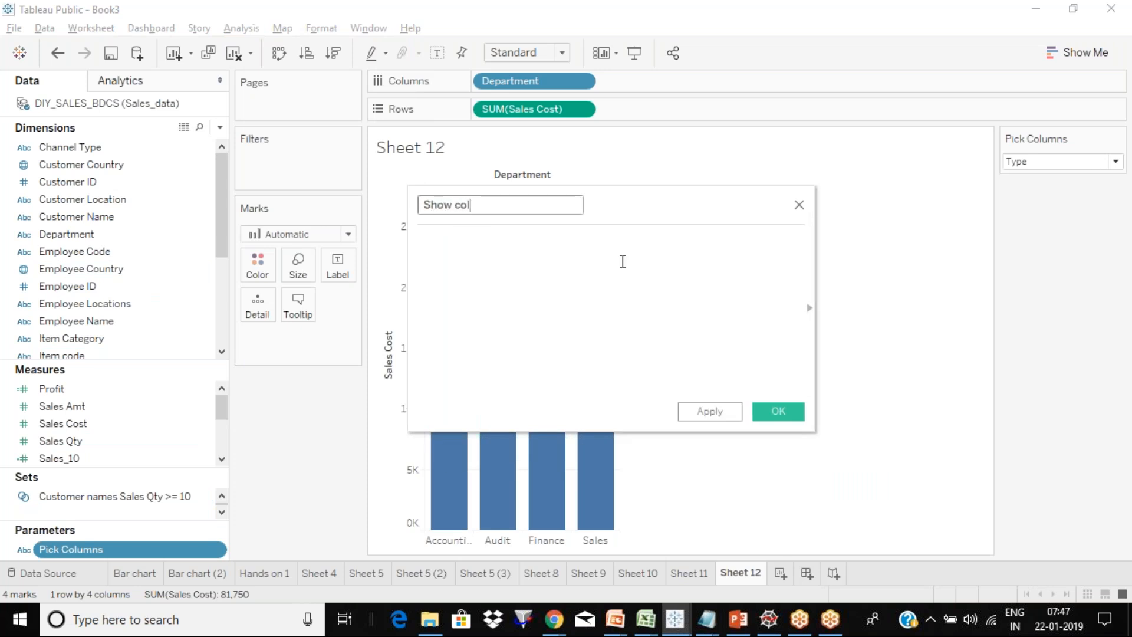
{"action": "type", "text": "umns"}
Begin the Show columns formula with if and set the Pick Columns parameter to Department.
{"action": "left_click", "coordinate": [623, 261]}
{"action": "type", "text": "if"}
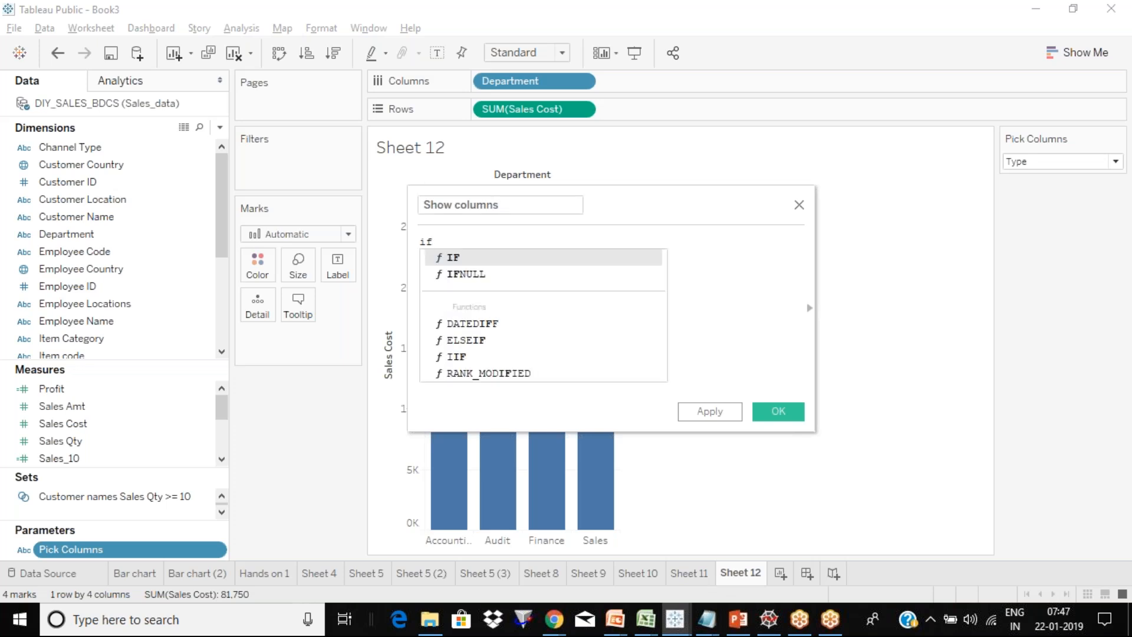
{"action": "left_click", "coordinate": [1092, 157]}
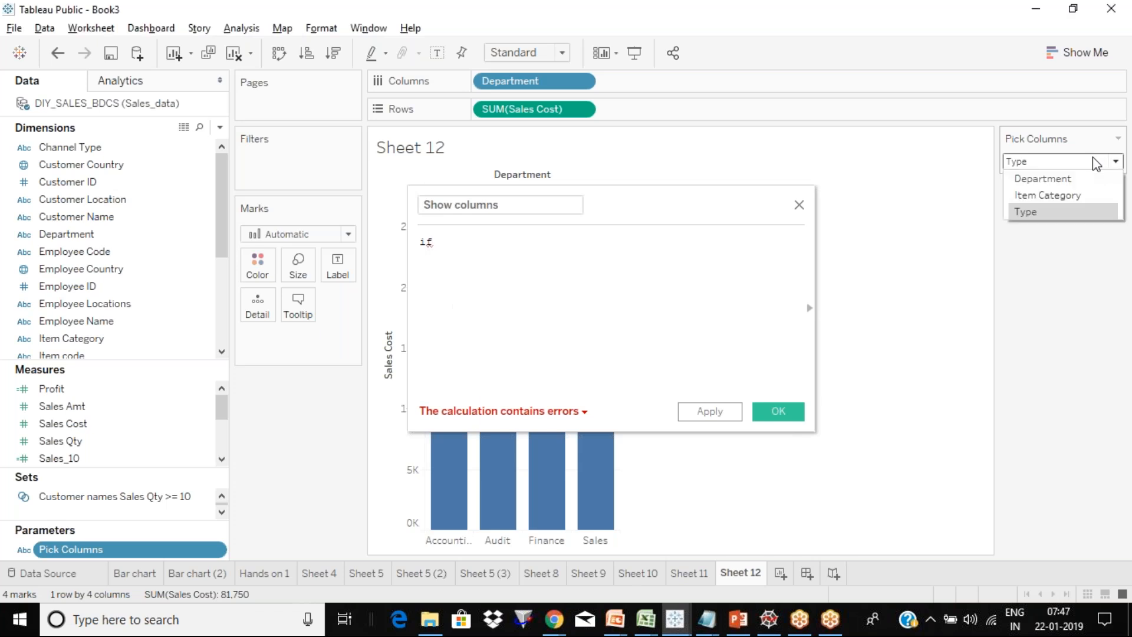
{"action": "left_click", "coordinate": [1052, 179]}
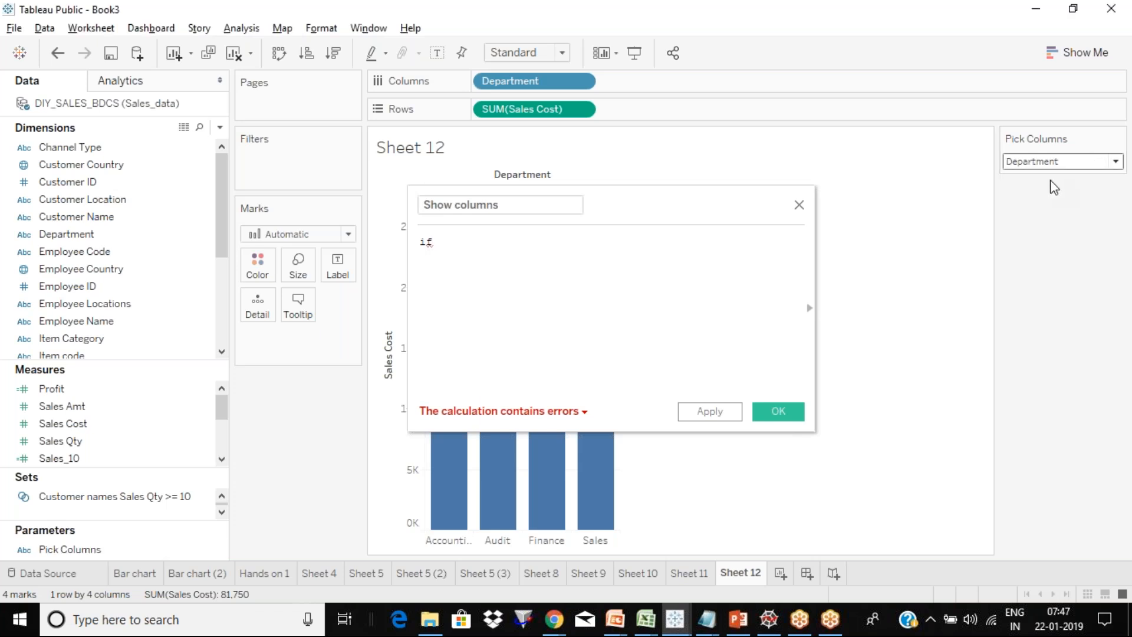
{"action": "left_click", "coordinate": [1059, 171]}
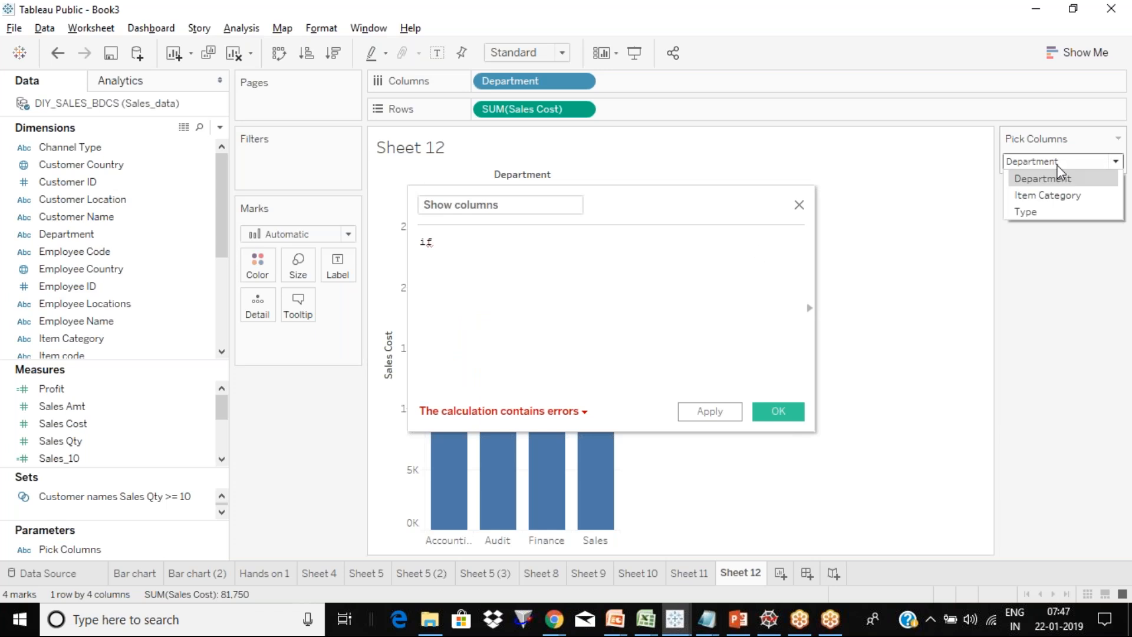
{"action": "left_click", "coordinate": [1051, 164]}
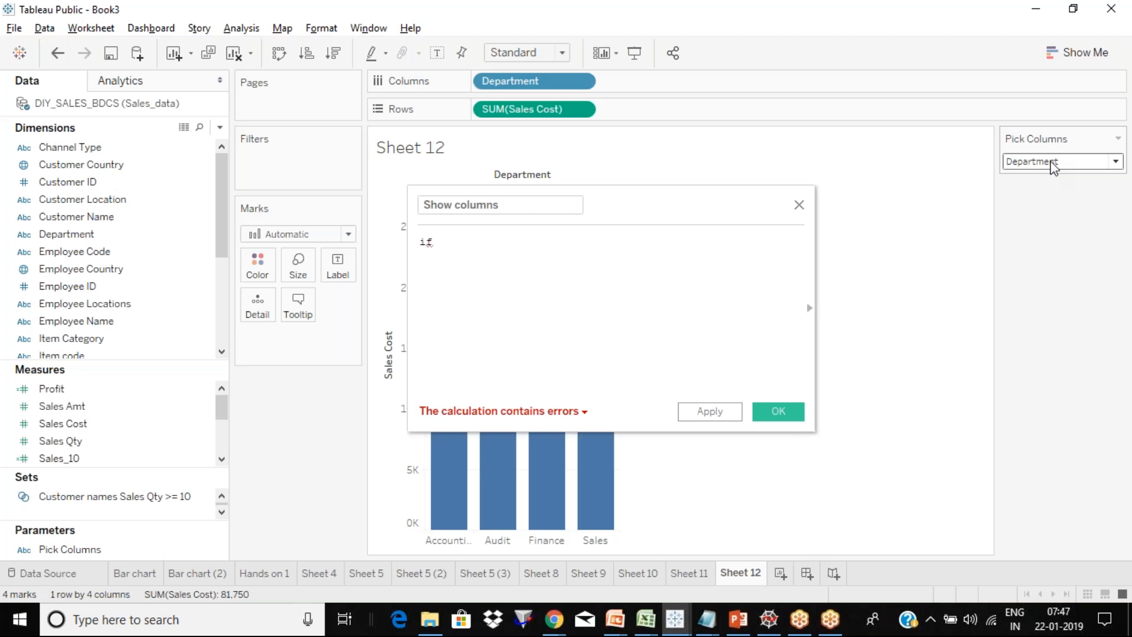
Enter [Pick Columns]="Department" as the condition of the formula's if clause.
{"action": "left_click", "coordinate": [533, 256]}
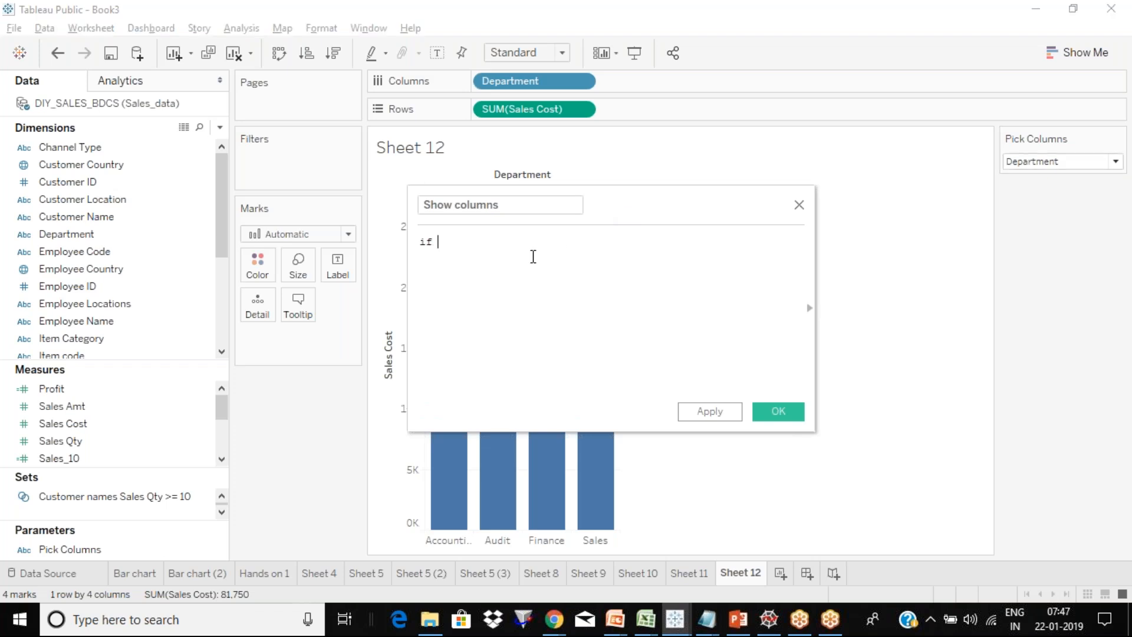
{"action": "type", "text": "pi"}
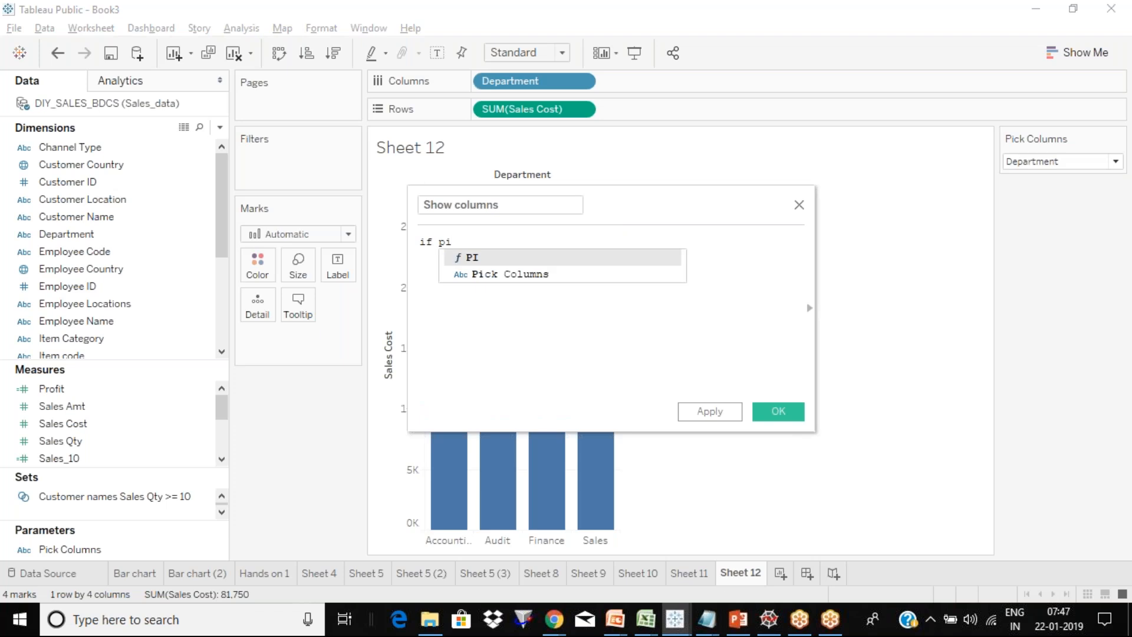
{"action": "left_click", "coordinate": [534, 275]}
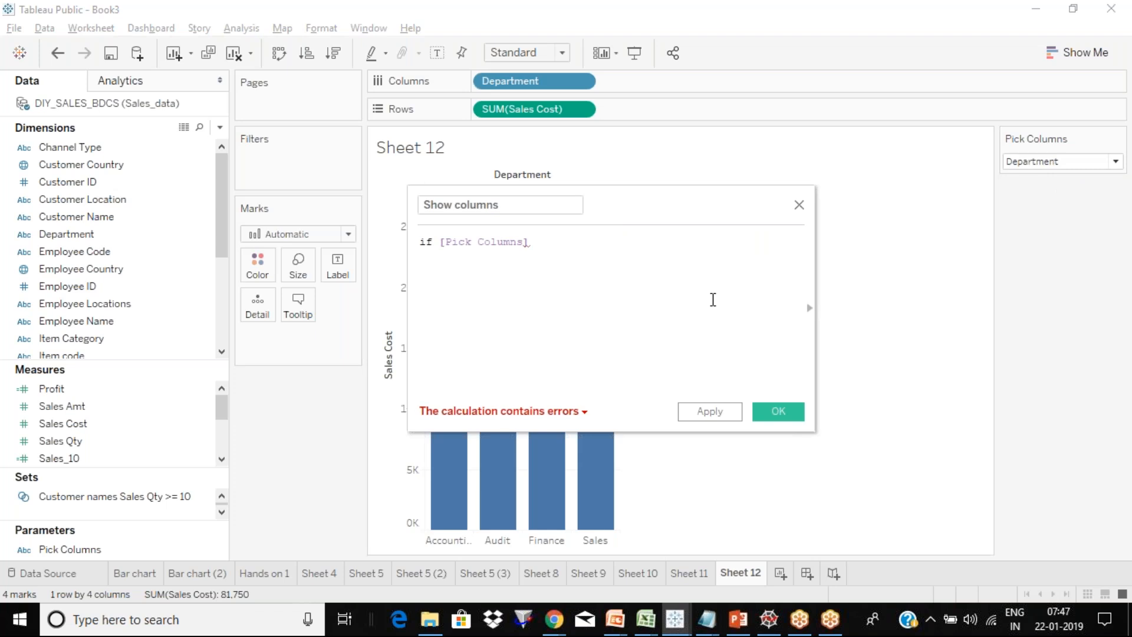
{"action": "type", "text": "=\"De"}
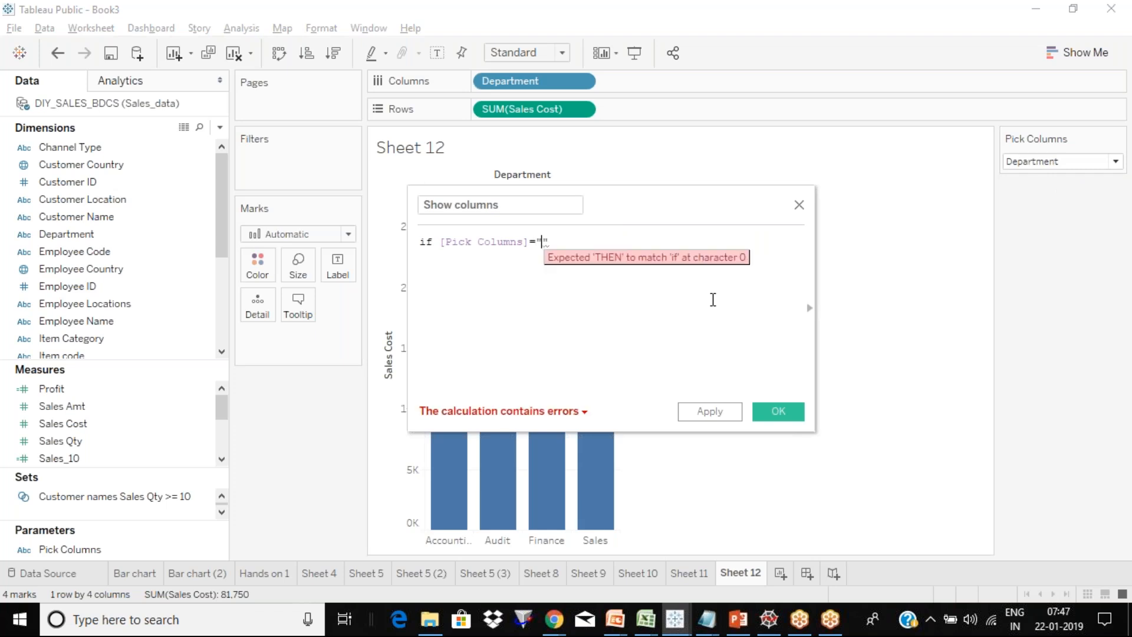
{"action": "type", "text": "partment"}
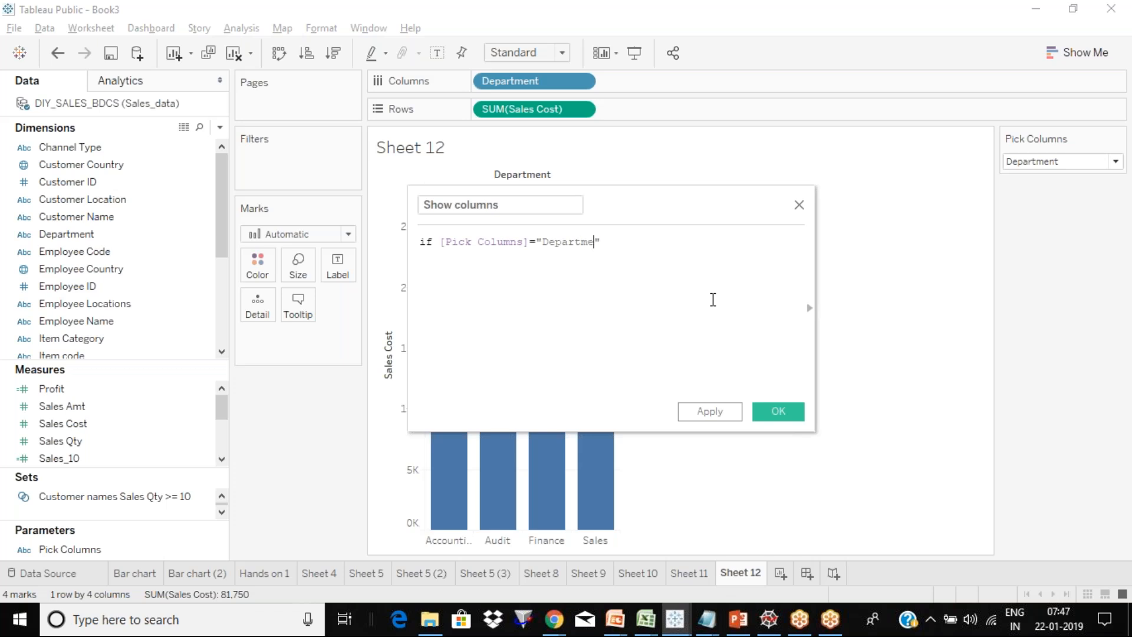
{"action": "key", "text": "Right"}
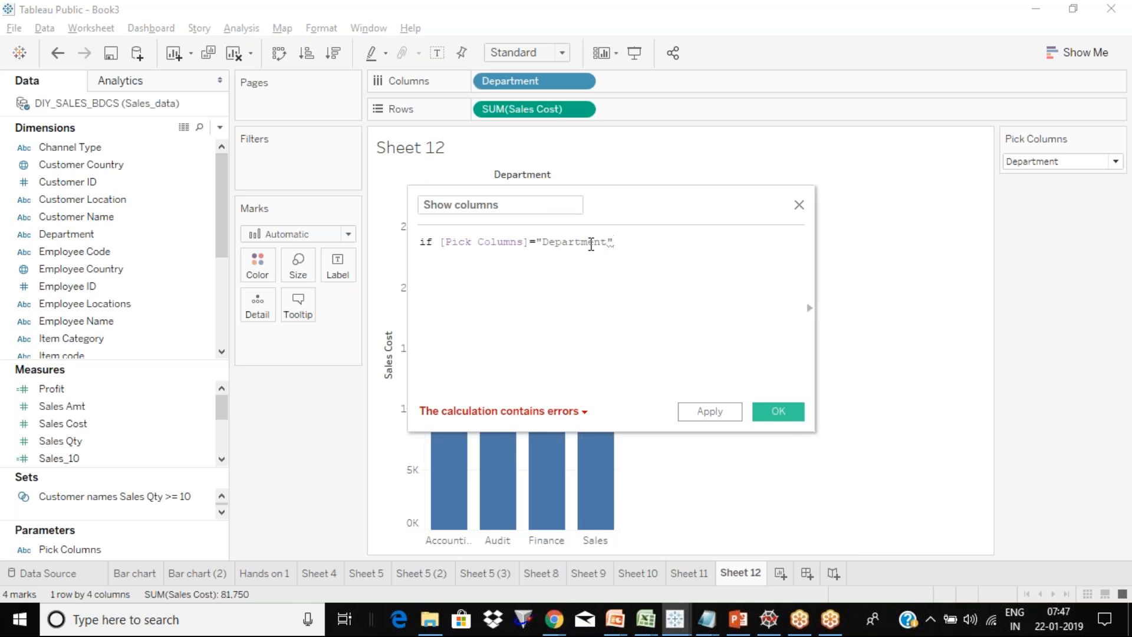
Complete the first clause with then [Department] after checking the parameter's choices.
{"action": "left_click", "coordinate": [1073, 165]}
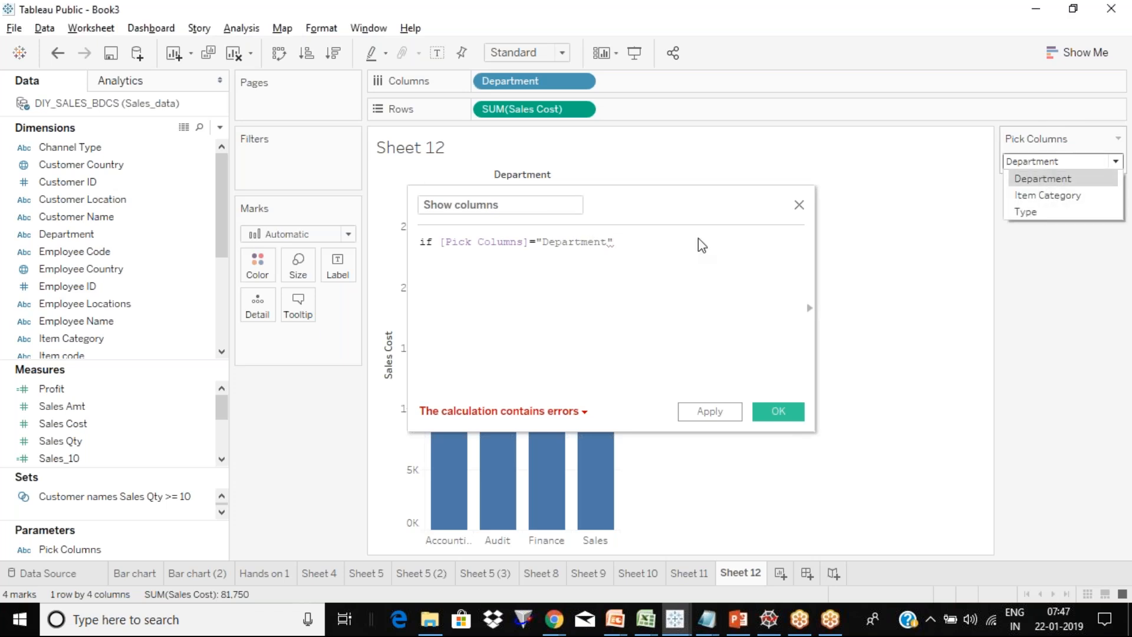
{"action": "left_click", "coordinate": [613, 242]}
{"action": "type", "text": "th"}
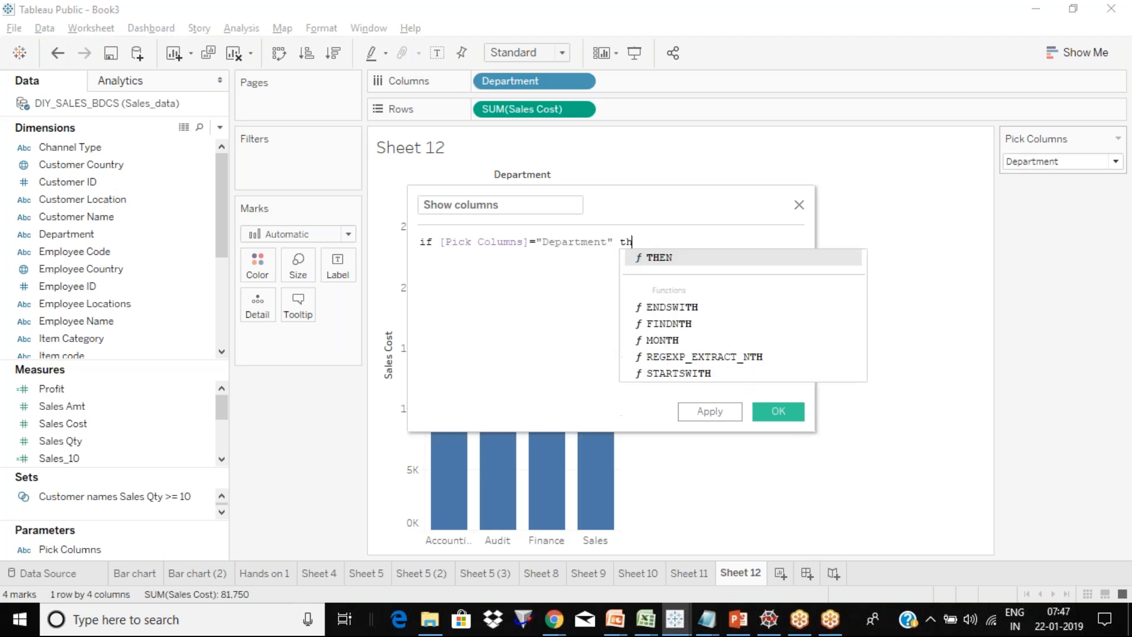
{"action": "type", "text": "en [Department]"}
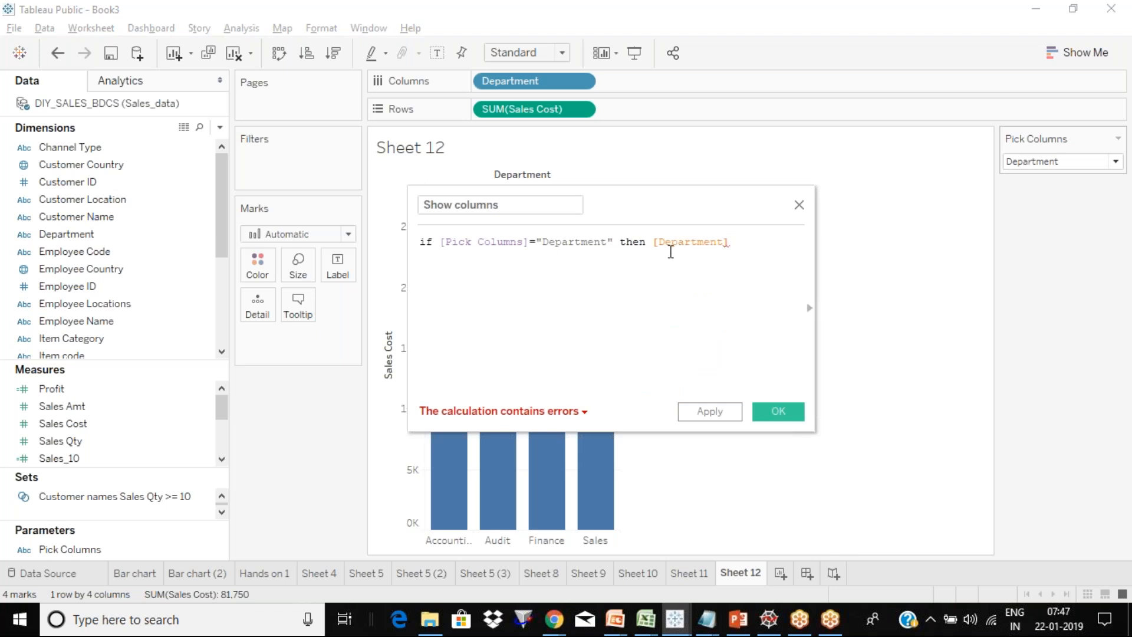
Review the formula's "Department" comparison, the field it returns and the calculation's name.
{"action": "left_click_drag", "start_coordinate": [606, 241], "coordinate": [530, 242]}
{"action": "left_click", "coordinate": [538, 241]}
{"action": "left_click", "coordinate": [615, 242]}
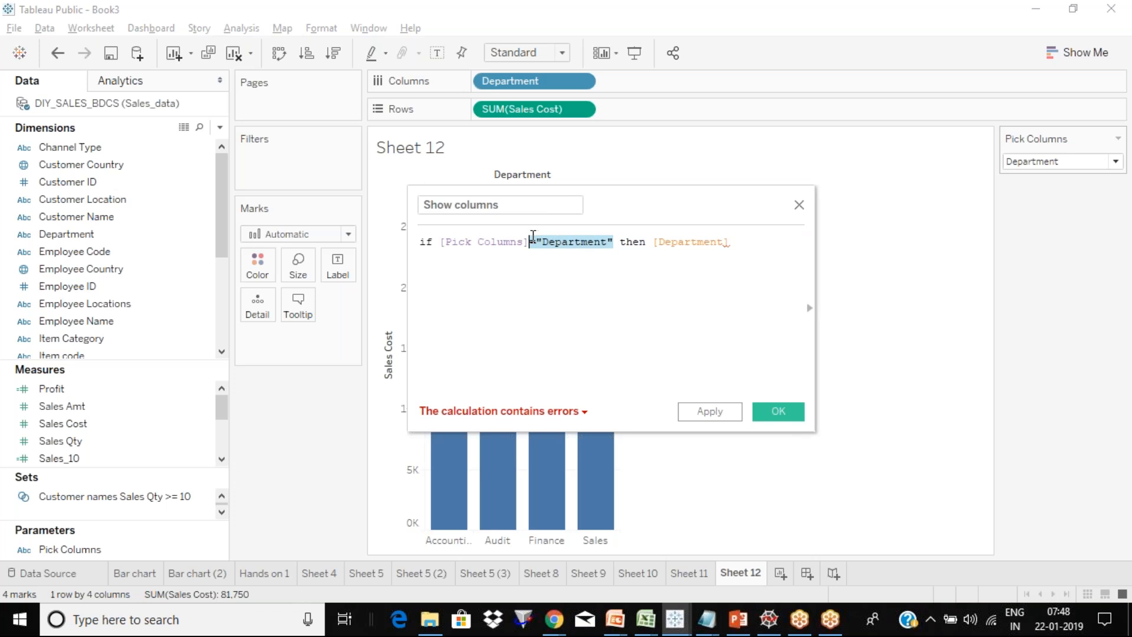
{"action": "left_click", "coordinate": [638, 243]}
{"action": "left_click_drag", "start_coordinate": [652, 244], "coordinate": [777, 257]}
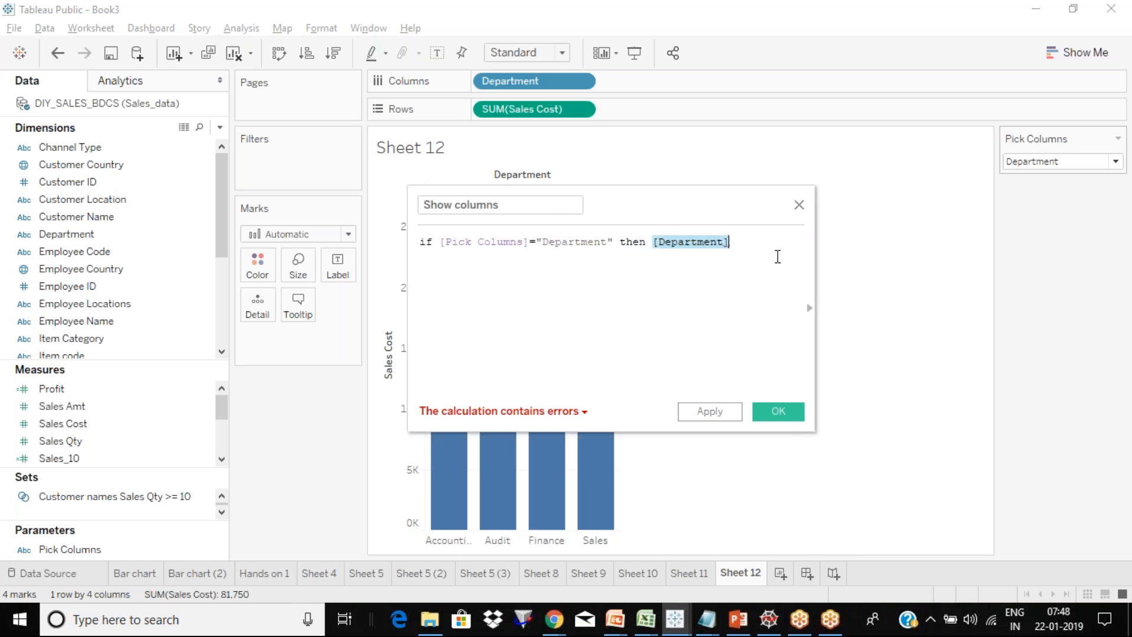
{"action": "left_click", "coordinate": [796, 256]}
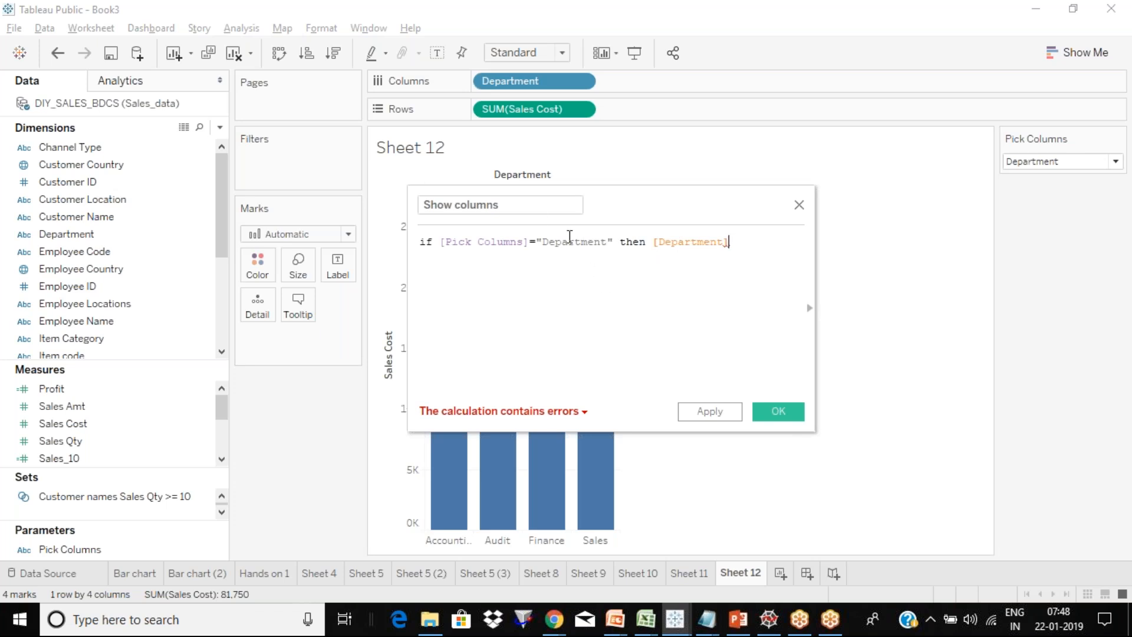
{"action": "left_click_drag", "start_coordinate": [516, 209], "coordinate": [424, 205]}
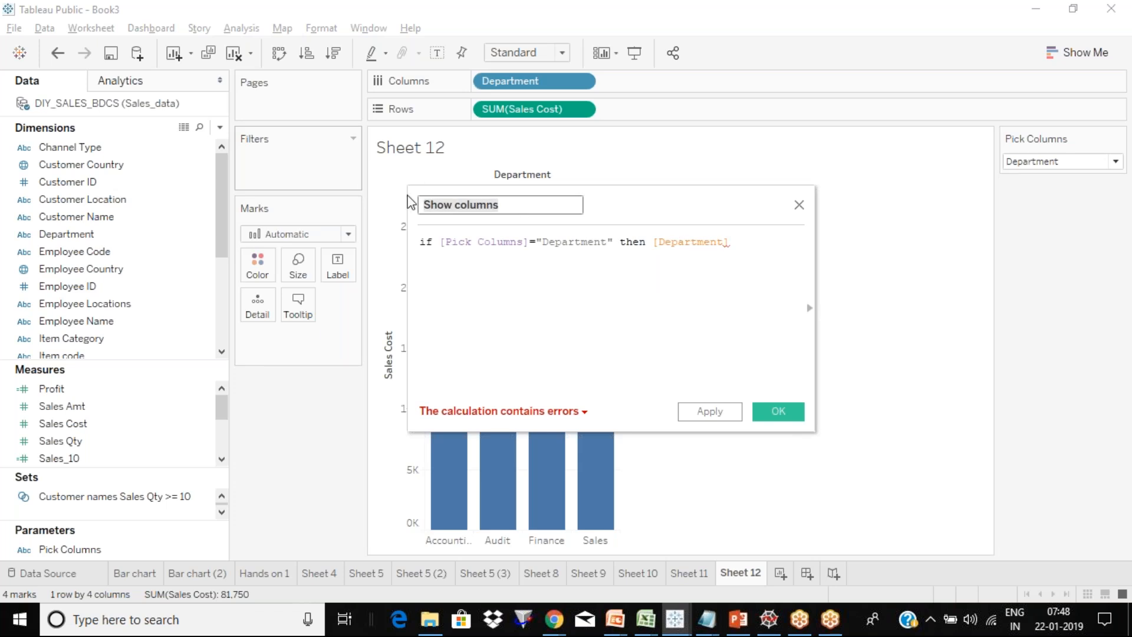
{"action": "left_click", "coordinate": [691, 242]}
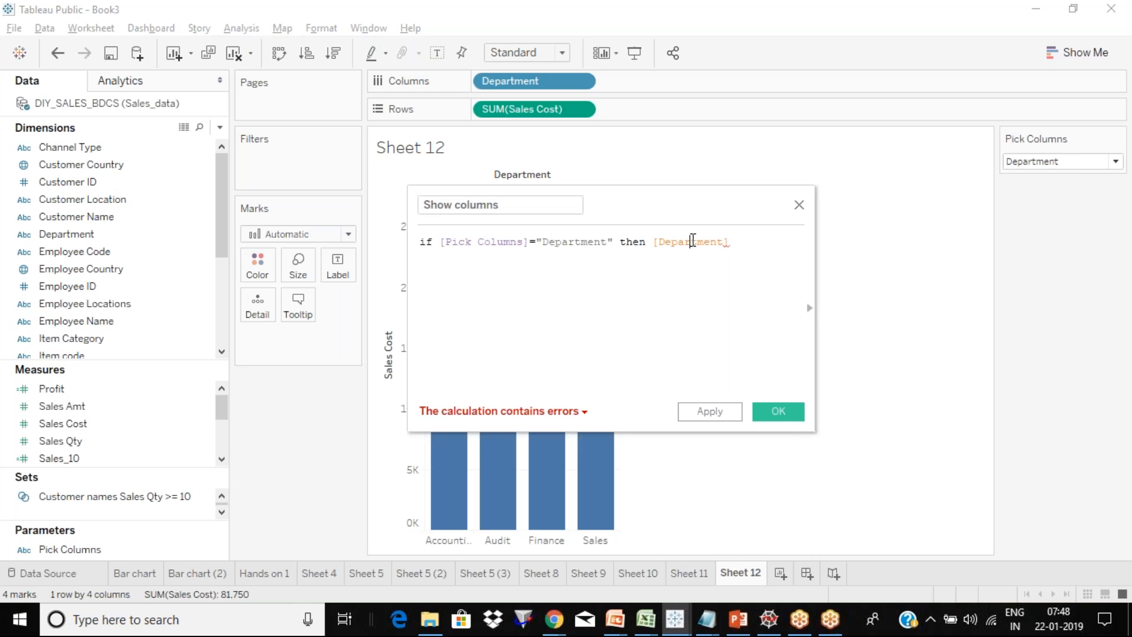
Add the clause ELSEIF [Pick Columns]="Type" then [Channel Type] on a new line of the Show columns formula.
{"action": "left_click", "coordinate": [750, 247]}
{"action": "key", "text": "Return"}
{"action": "type", "text": "else"}
{"action": "key", "text": "Down"}
{"action": "key", "text": "Return"}
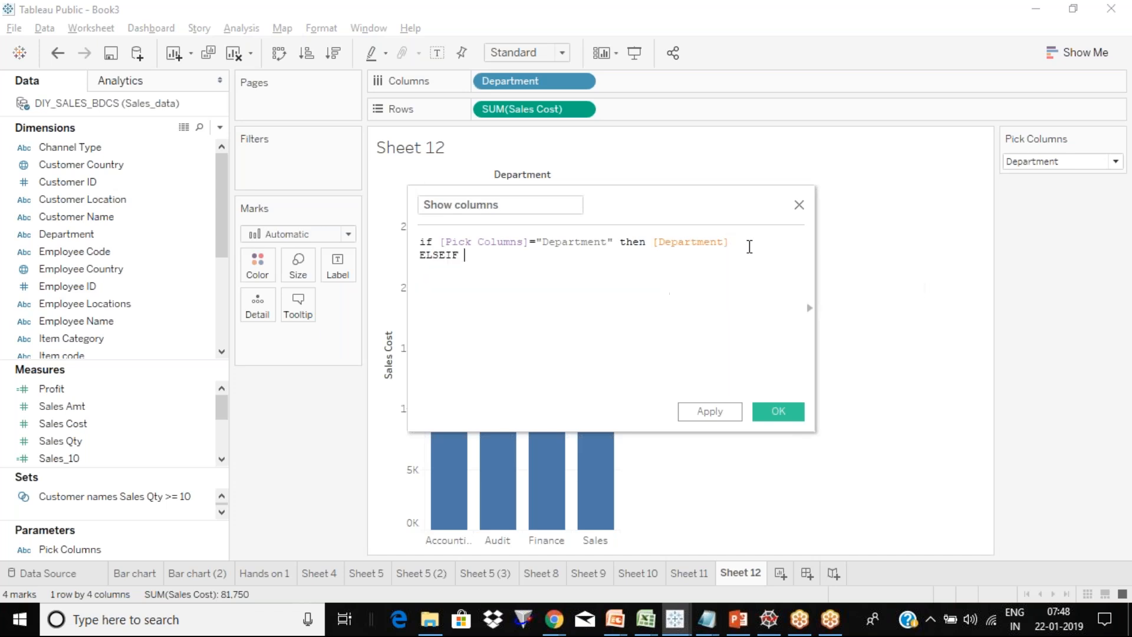
{"action": "type", "text": "pi"}
{"action": "key", "text": "Down"}
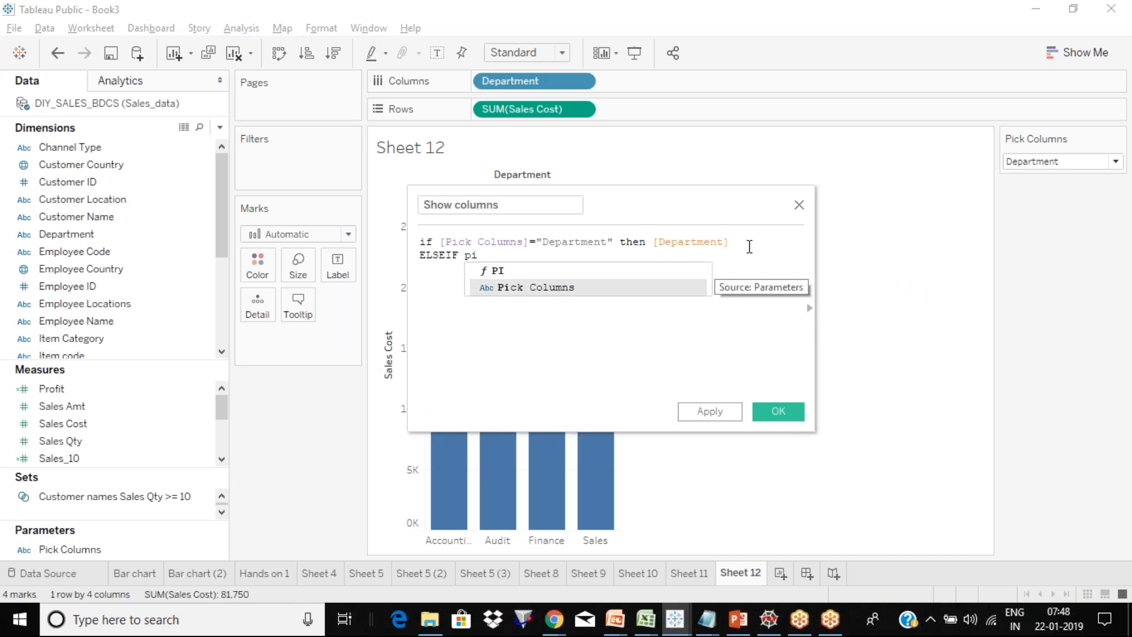
{"action": "key", "text": "Return"}
{"action": "type", "text": "=\"\""}
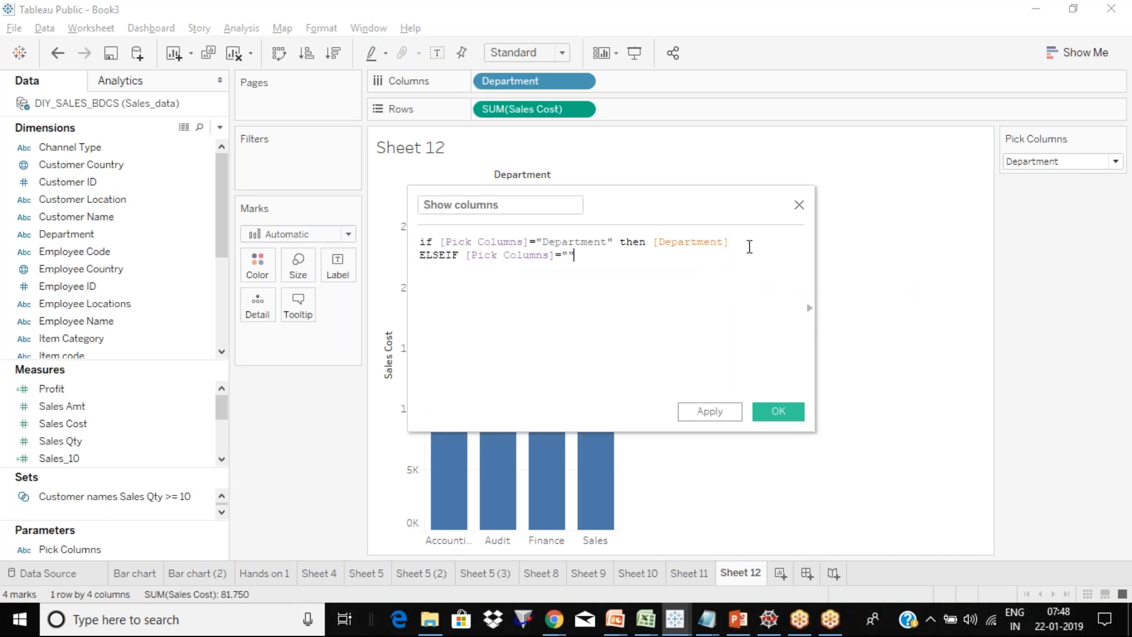
{"action": "type", "text": "Type then chan"}
{"action": "double_click", "coordinate": [748, 270]}
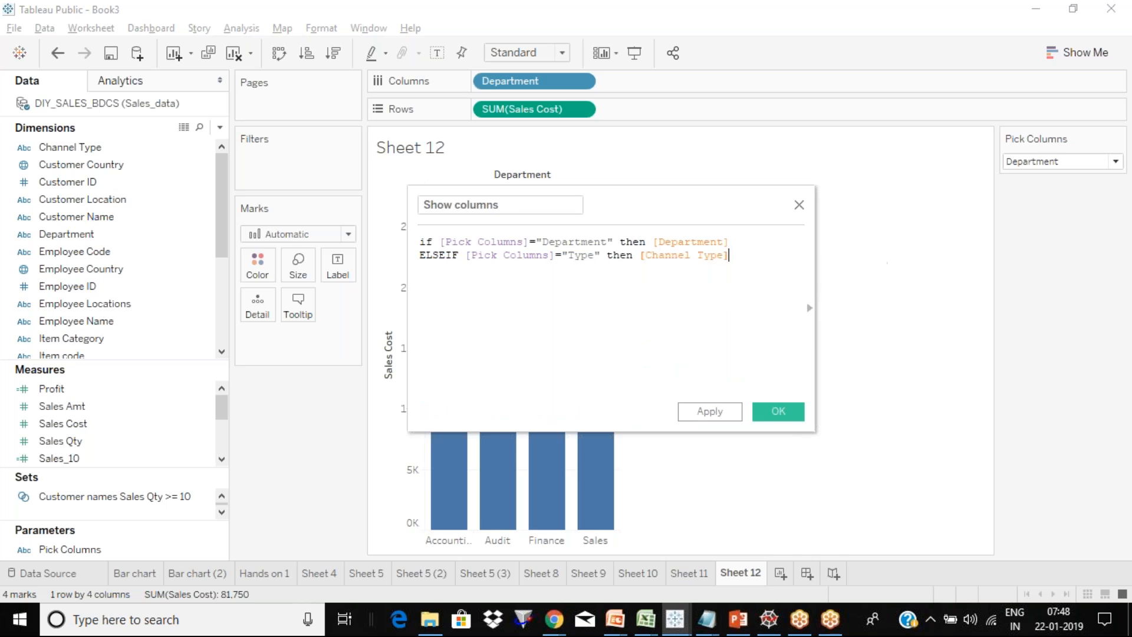
Add ELSE [Item Category] as the formula's fallback line after checking the parameter's choices.
{"action": "key", "text": "Return"}
{"action": "type", "text": "ELSE"}
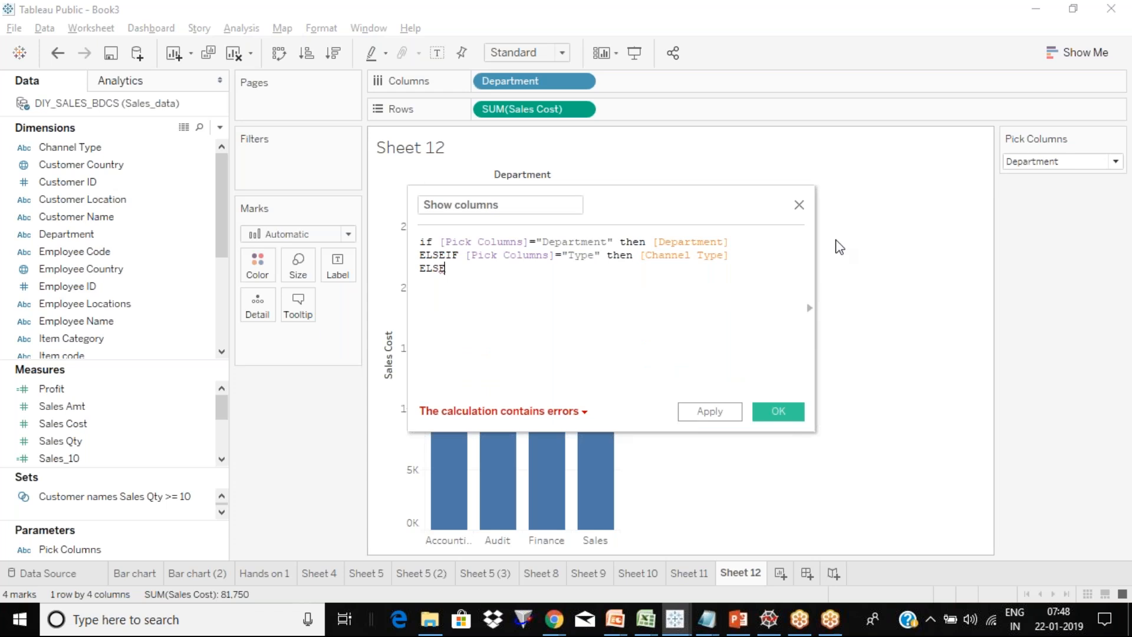
{"action": "left_click", "coordinate": [1073, 168]}
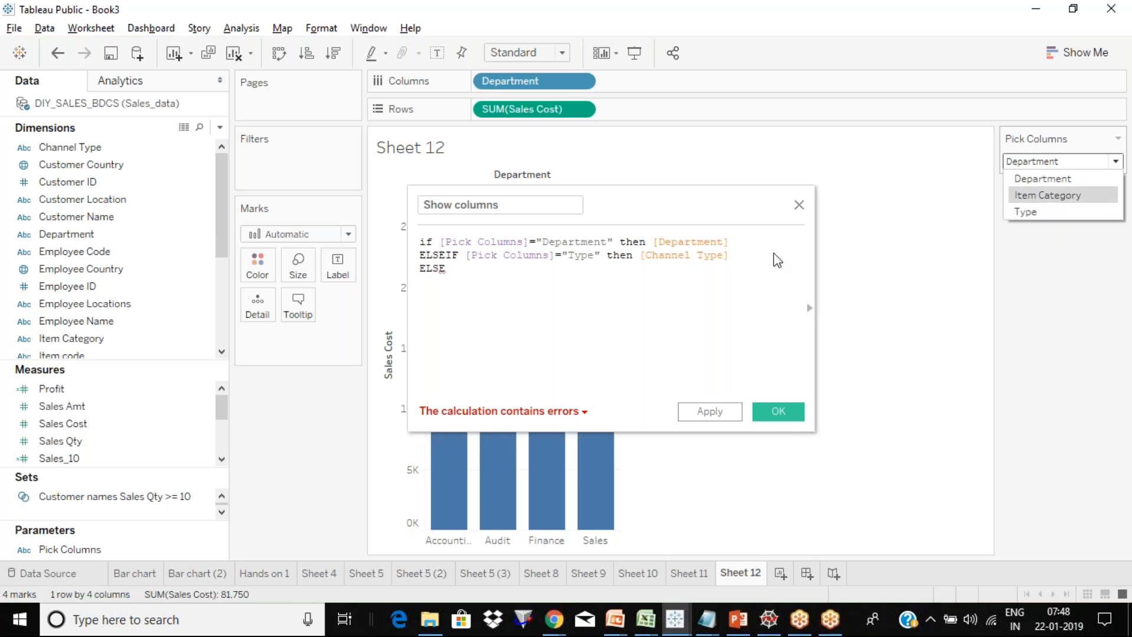
{"action": "left_click", "coordinate": [511, 276]}
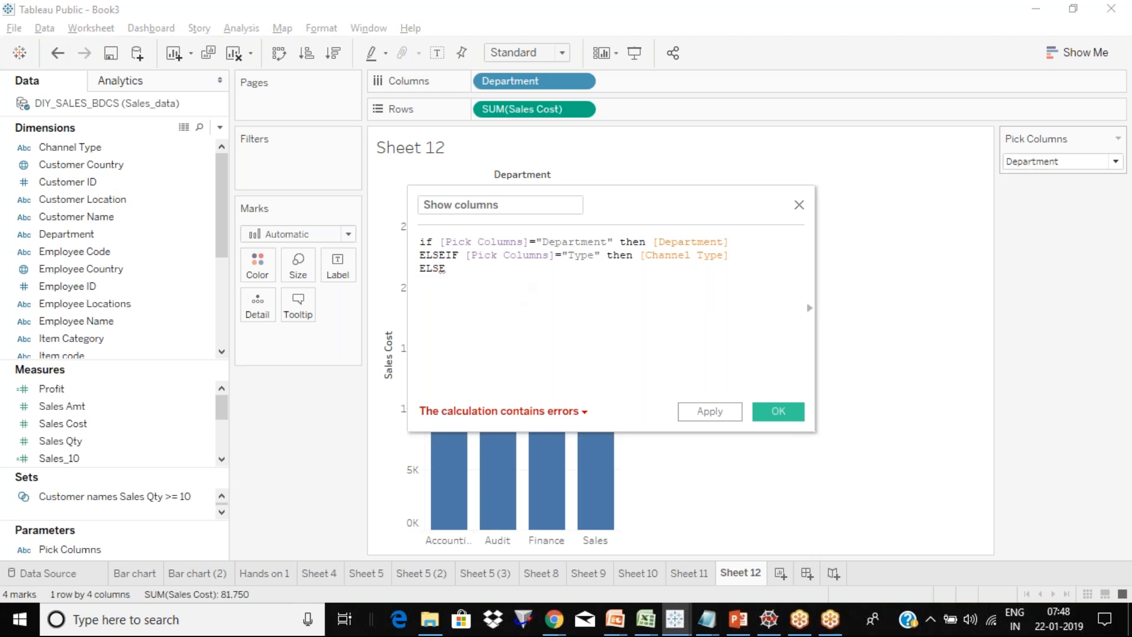
{"action": "type", "text": "[Item"}
{"action": "key", "text": "Return"}
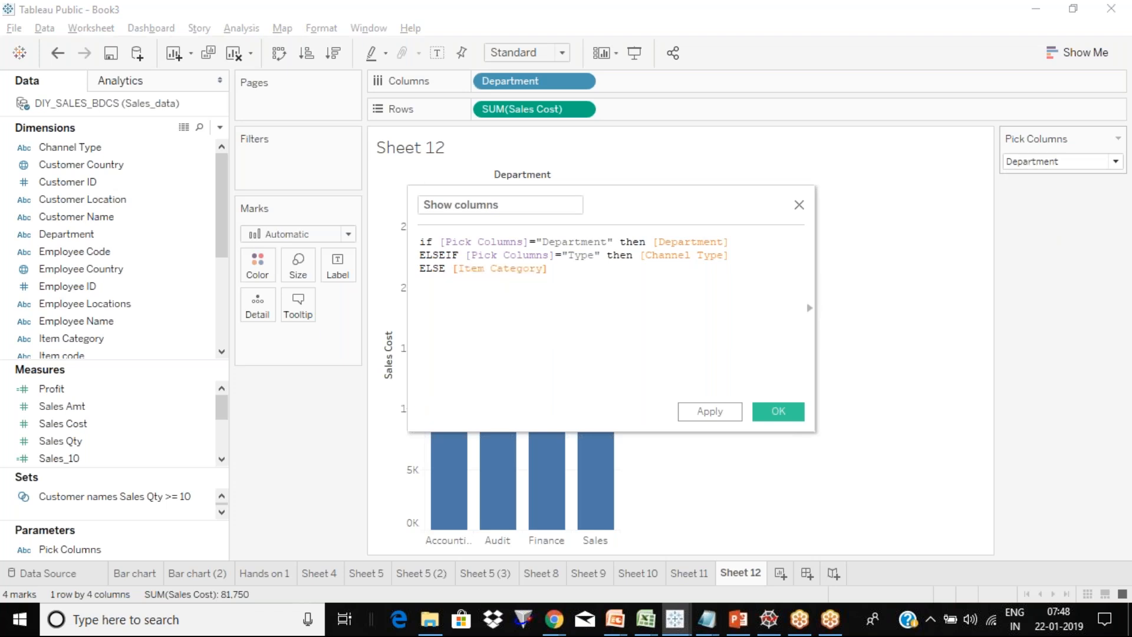
Close the formula with END, apply it and save the Show columns calculated field.
{"action": "key", "text": "Return"}
{"action": "type", "text": "end"}
{"action": "key", "text": "Return"}
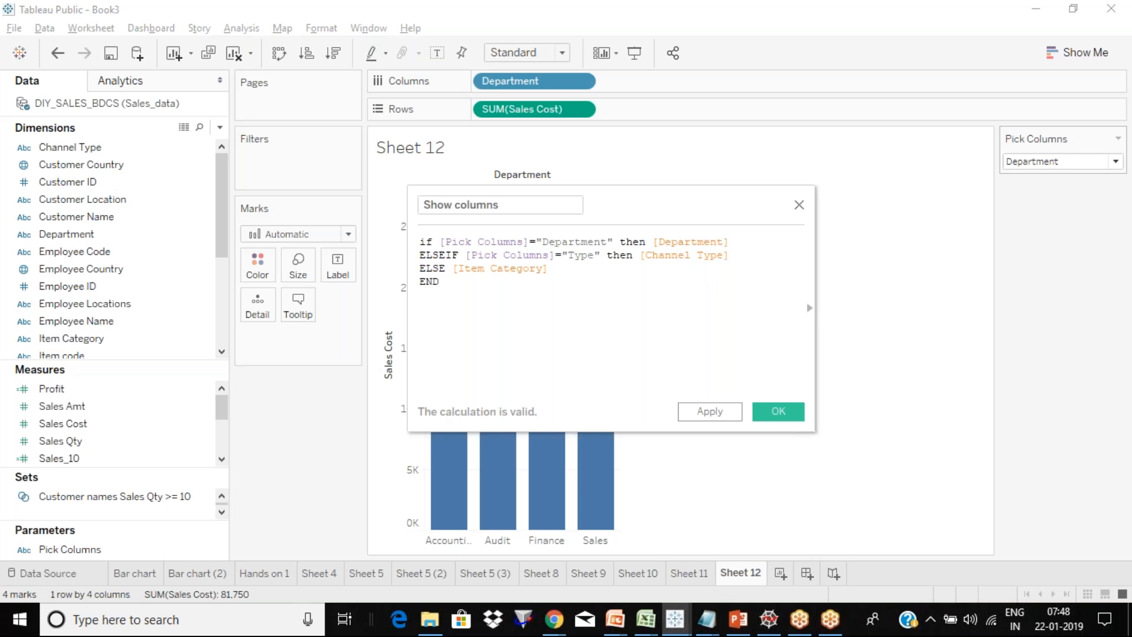
{"action": "left_click", "coordinate": [733, 415]}
{"action": "left_click", "coordinate": [779, 413]}
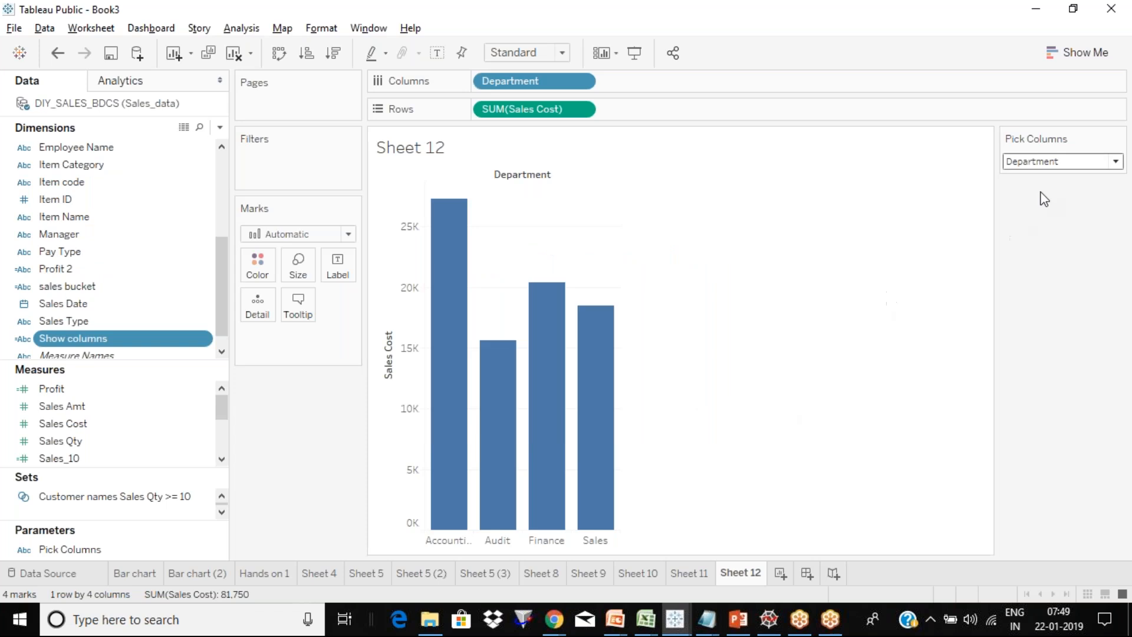
Test the Pick Columns parameter on the Department chart with Item Category, followed by Type.
{"action": "left_click", "coordinate": [1076, 165]}
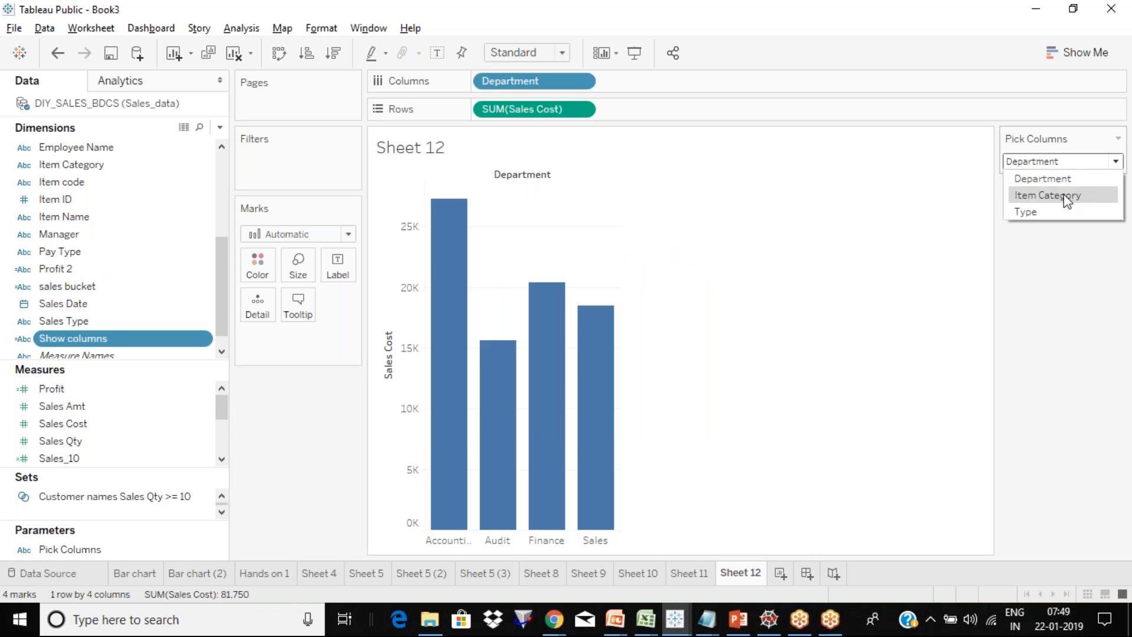
{"action": "left_click", "coordinate": [1065, 195]}
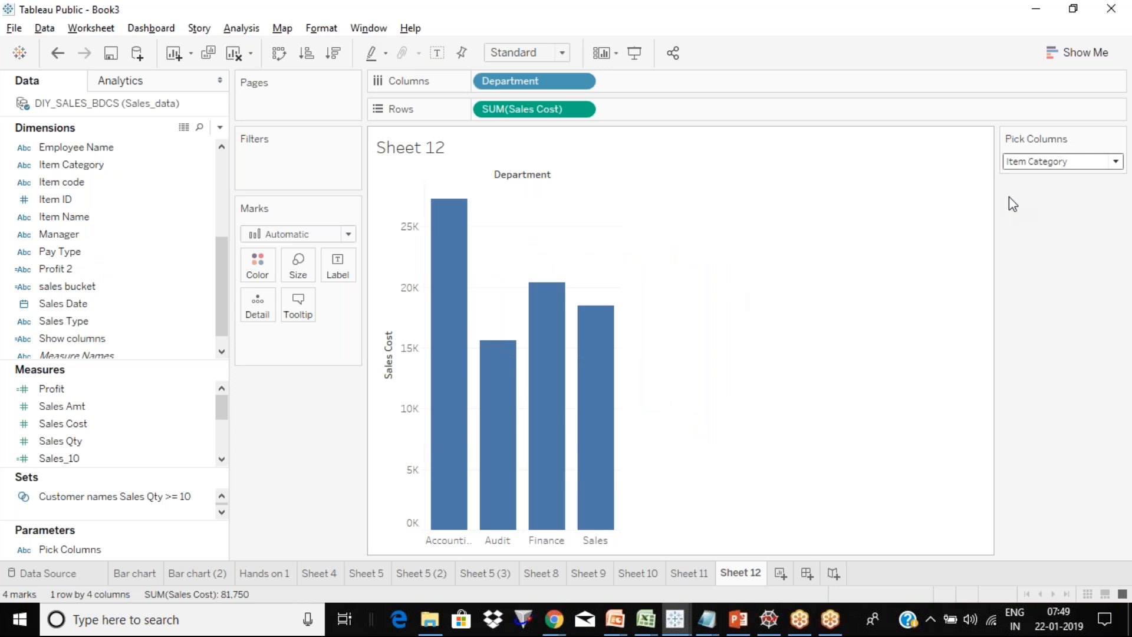
{"action": "left_click", "coordinate": [1038, 161]}
{"action": "left_click", "coordinate": [1038, 215]}
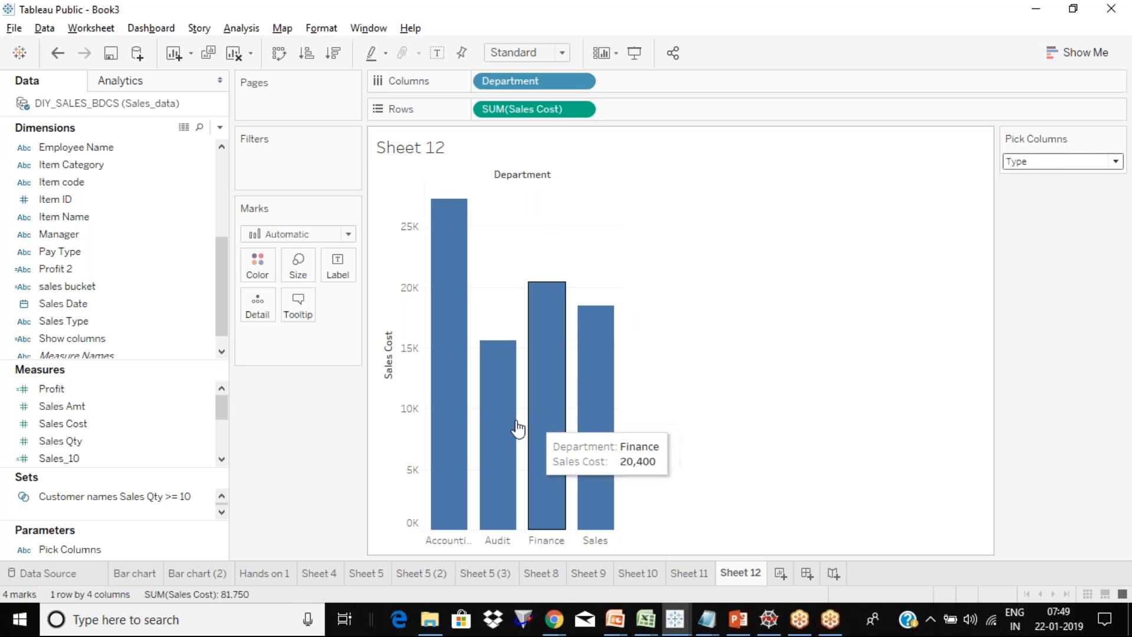
Replace Department with the Show columns calculated field as the chart's column dimension.
{"action": "left_click_drag", "start_coordinate": [531, 81], "coordinate": [796, 247]}
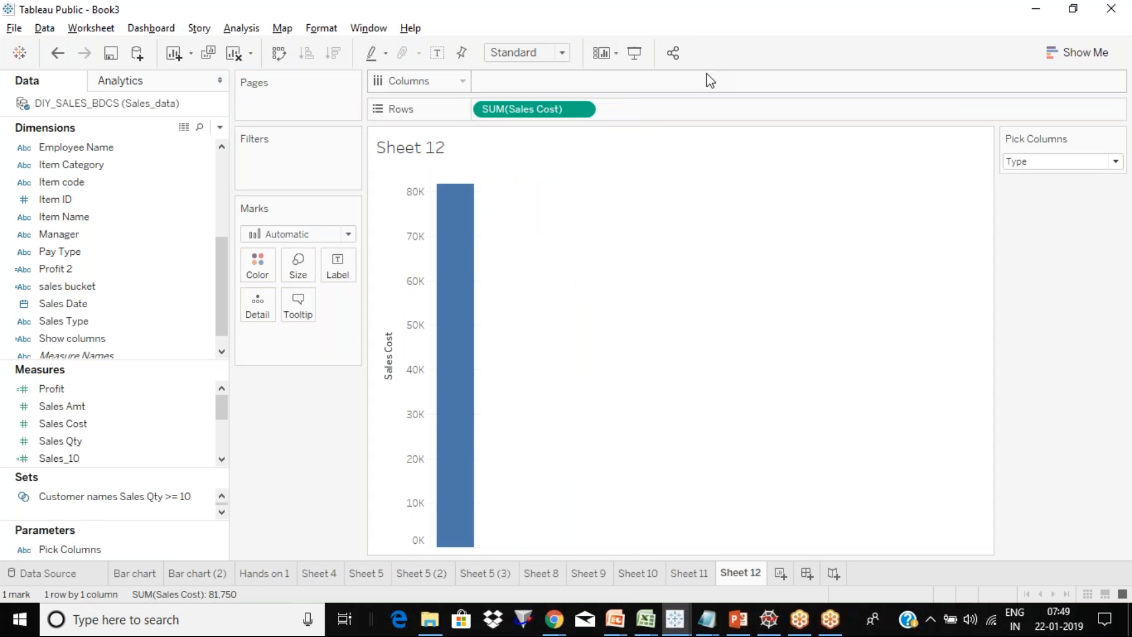
{"action": "left_click", "coordinate": [102, 552]}
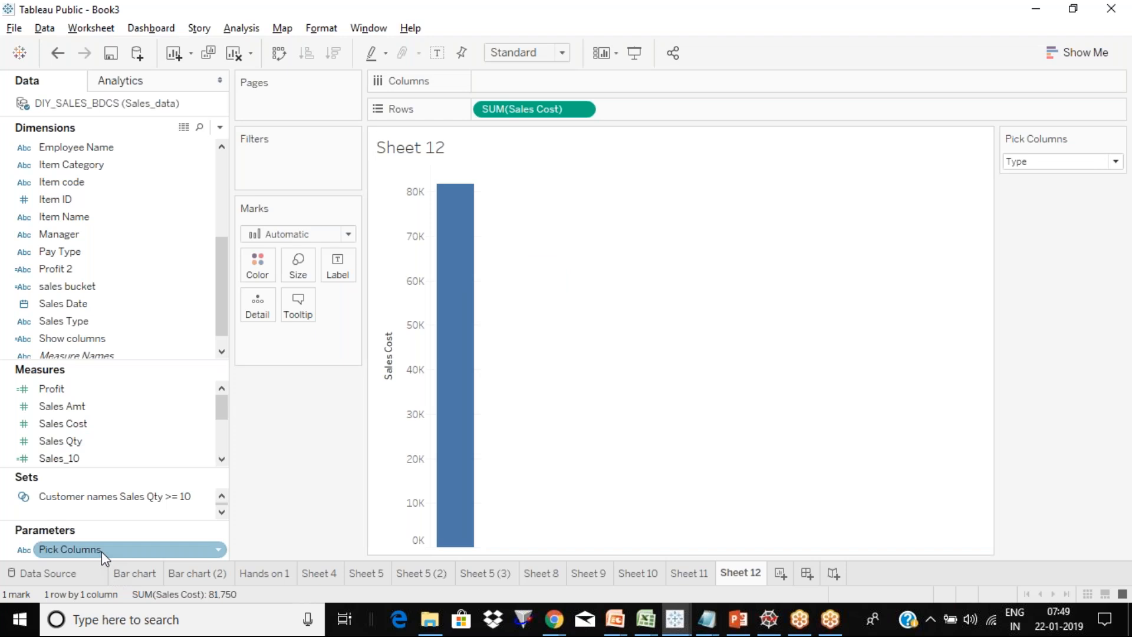
{"action": "left_click", "coordinate": [160, 342]}
{"action": "left_click_drag", "start_coordinate": [159, 344], "coordinate": [480, 82]}
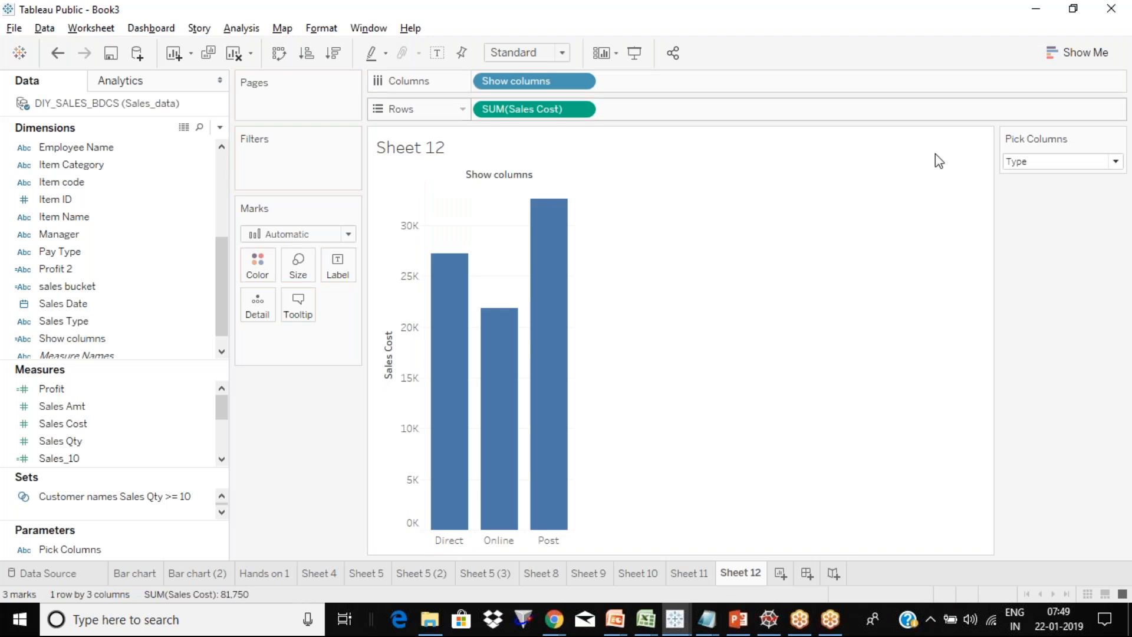
Test the Show columns chart by switching the Pick Columns parameter through Department, Type and Item Category.
{"action": "left_click", "coordinate": [1055, 166]}
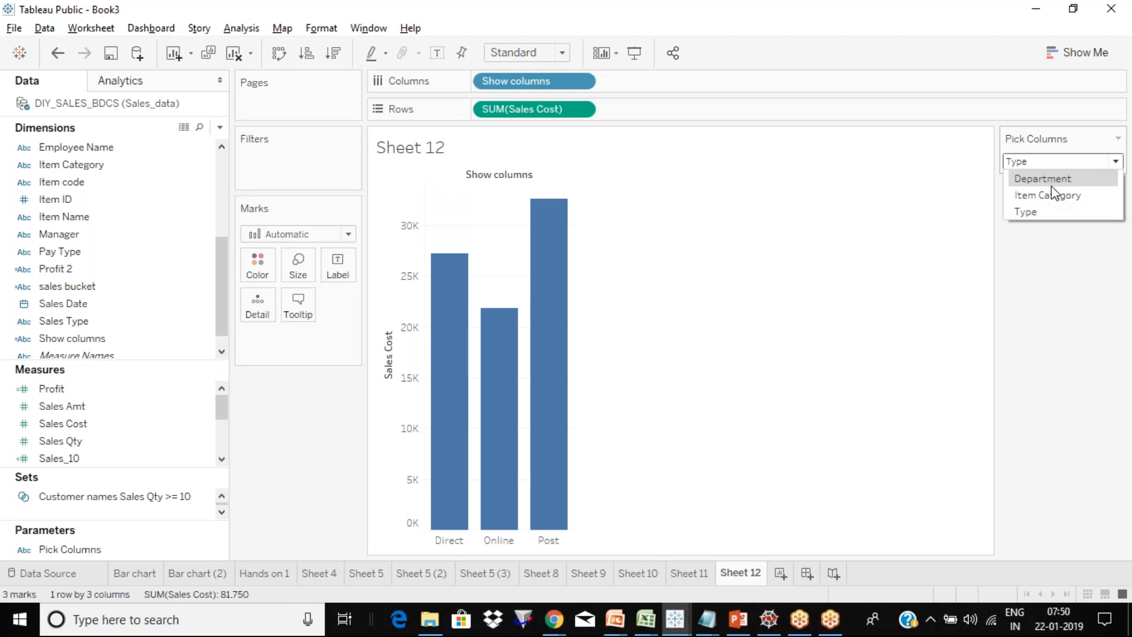
{"action": "left_click", "coordinate": [1052, 185]}
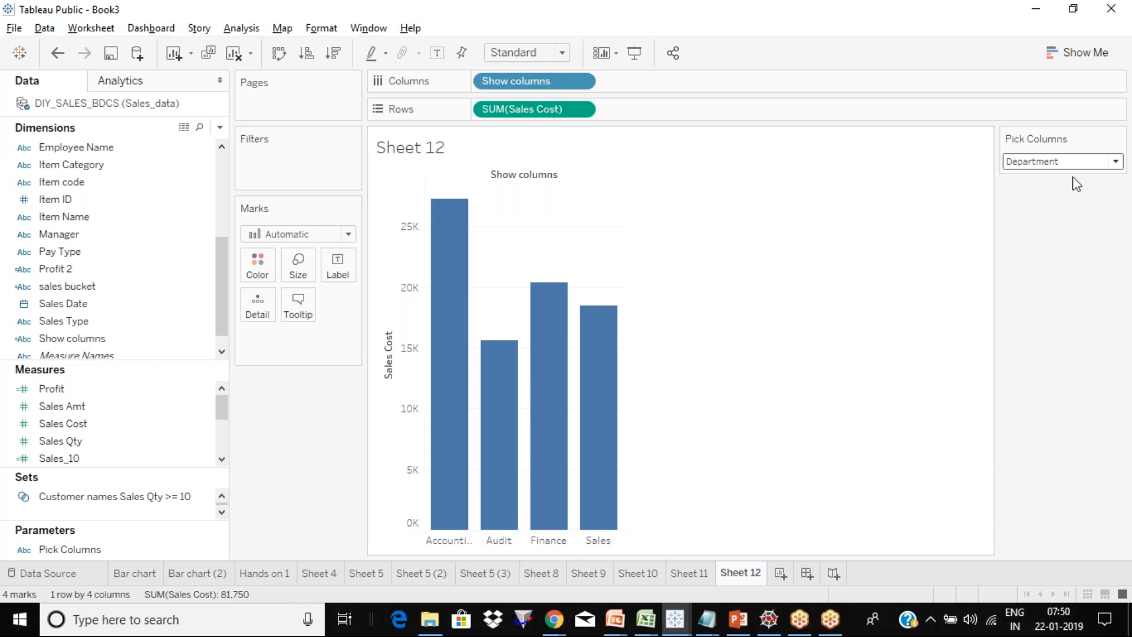
{"action": "left_click", "coordinate": [1073, 161]}
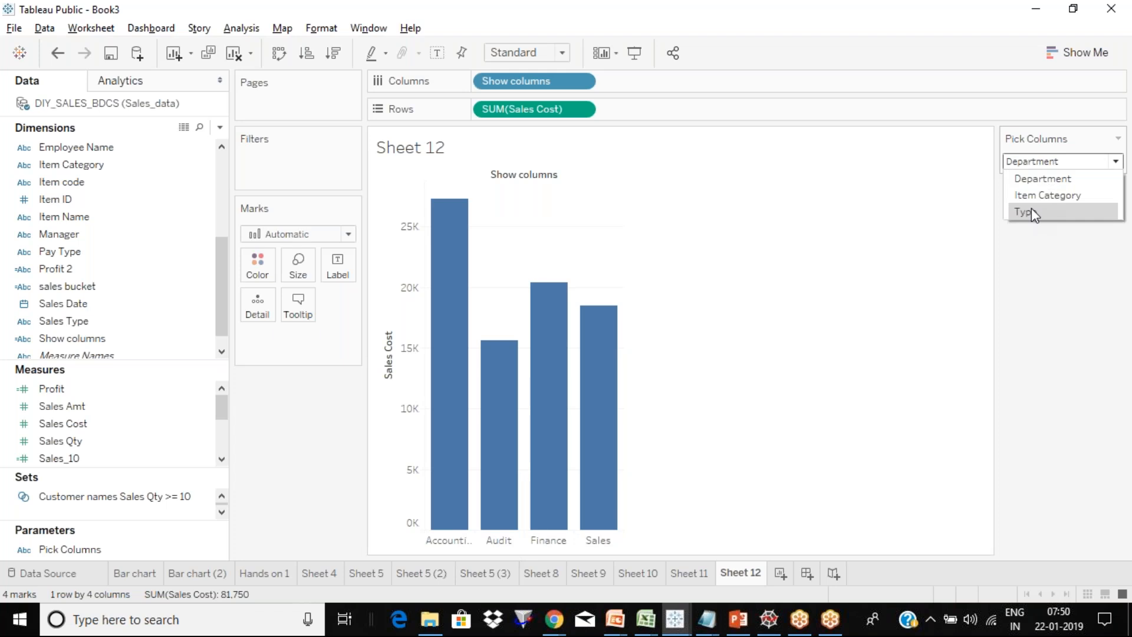
{"action": "left_click", "coordinate": [1031, 209]}
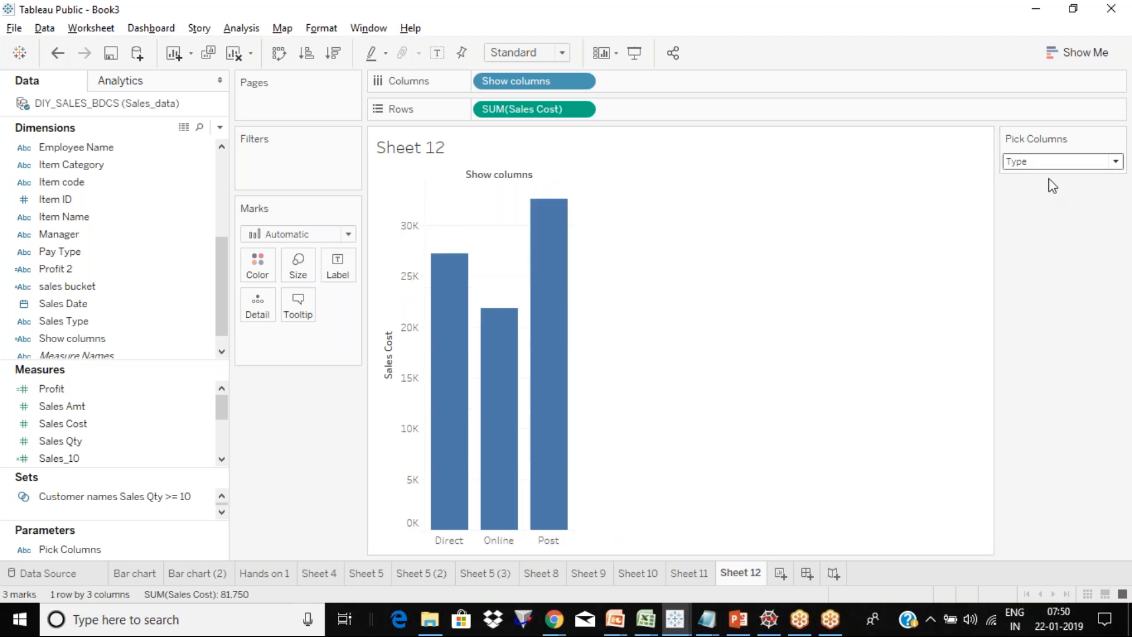
{"action": "left_click", "coordinate": [1049, 163]}
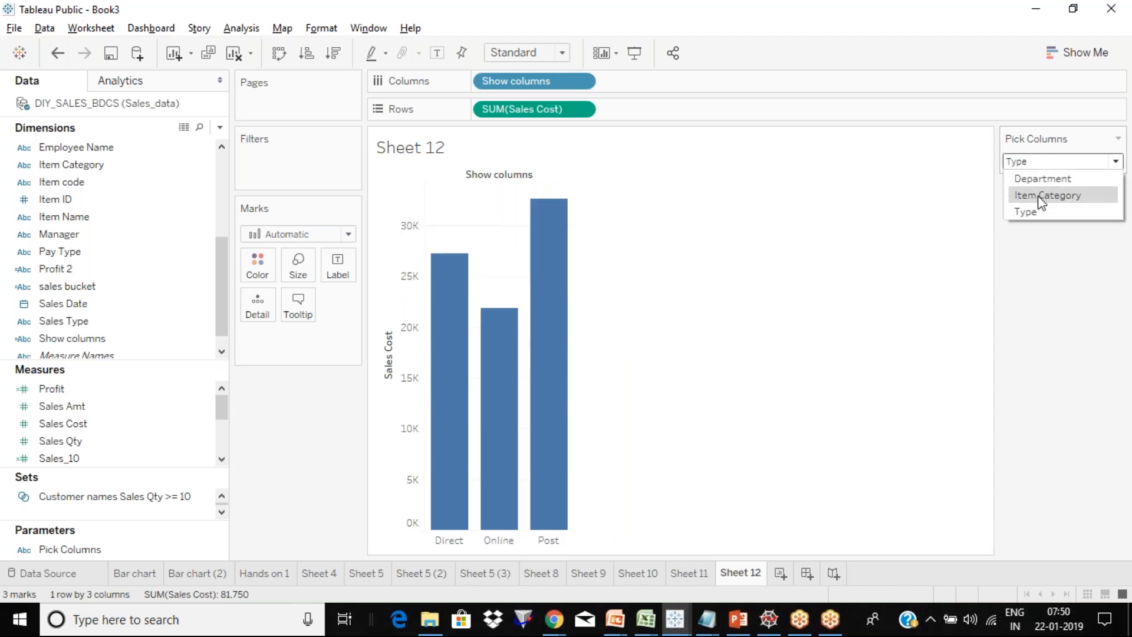
{"action": "left_click", "coordinate": [1043, 196]}
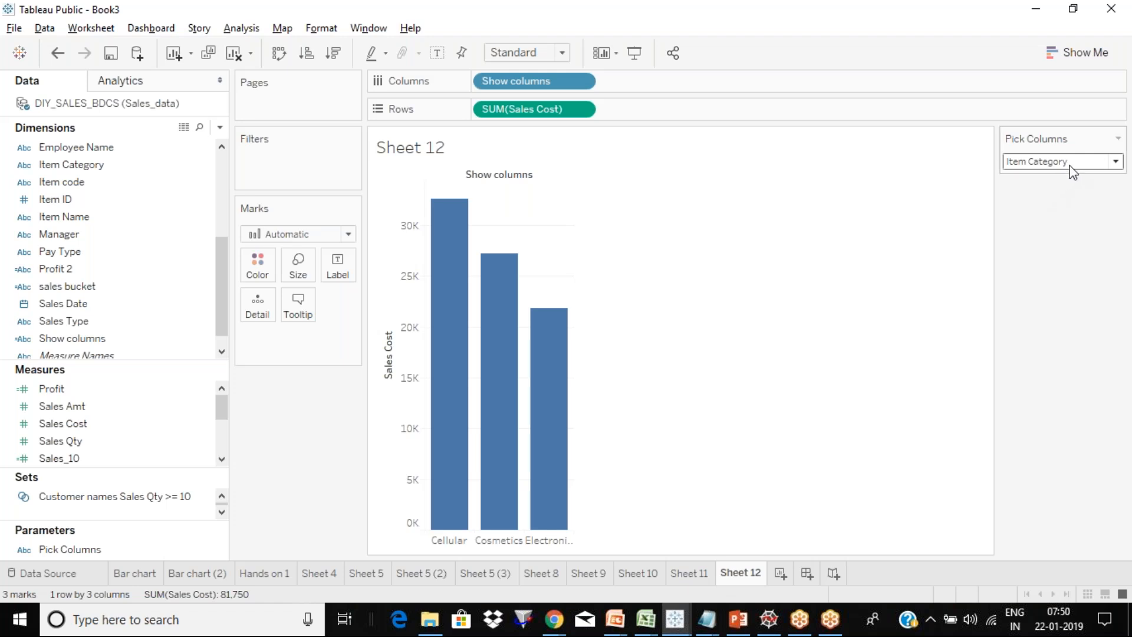
Compare the separate charts on Sheets 9, 10 and 11 with the parameter choices on Sheet 12.
{"action": "left_click", "coordinate": [122, 340]}
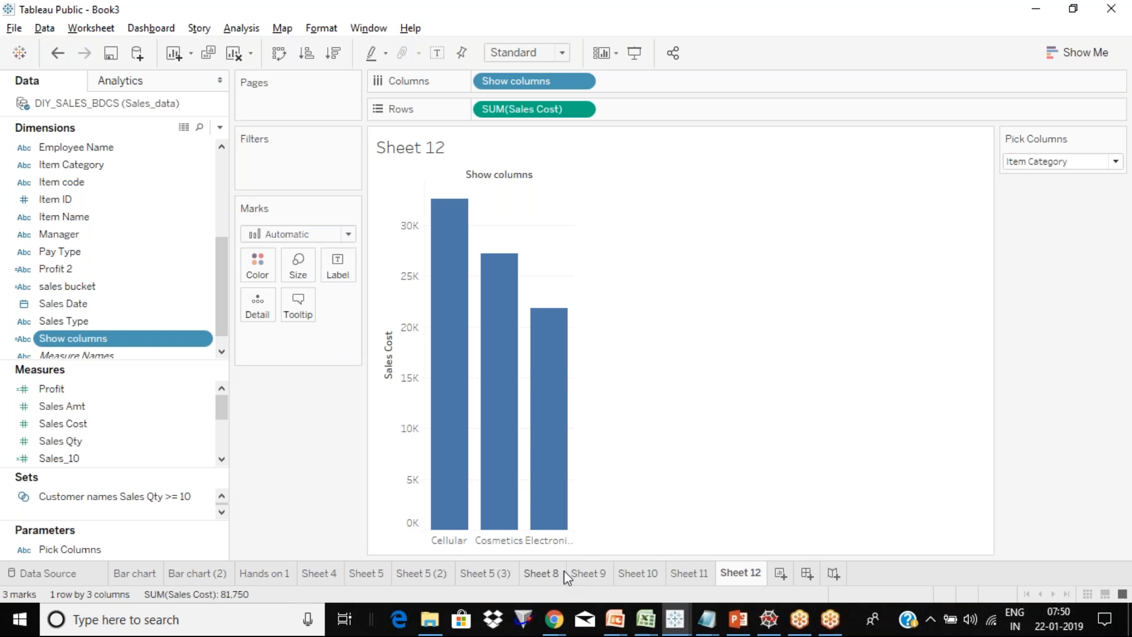
{"action": "left_click", "coordinate": [585, 577]}
{"action": "left_click", "coordinate": [652, 574]}
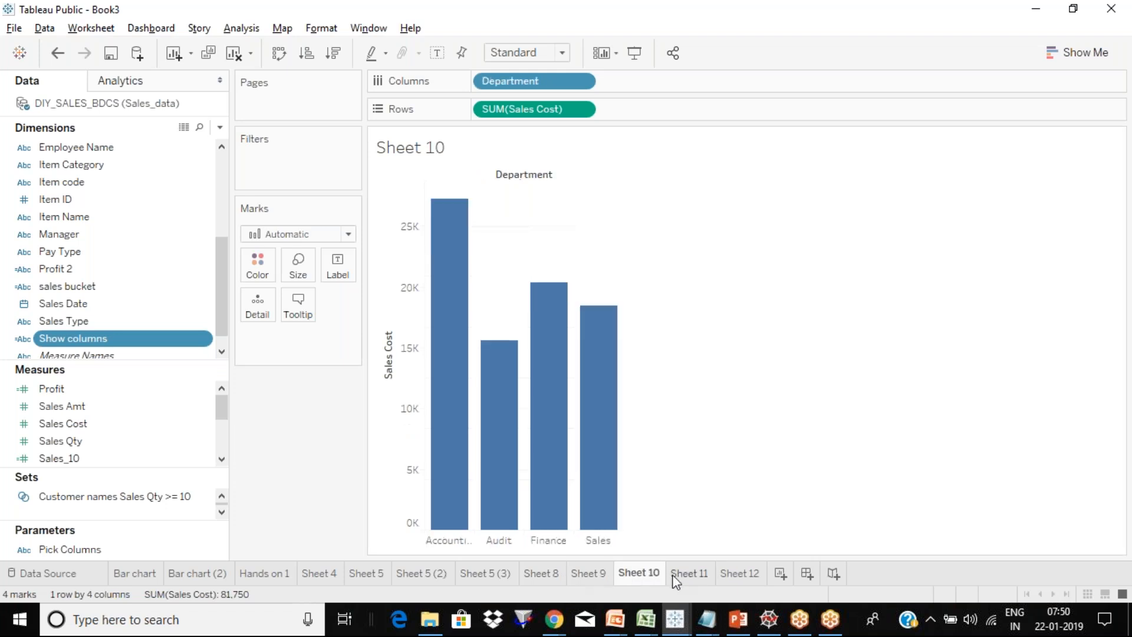
{"action": "left_click", "coordinate": [681, 575]}
{"action": "left_click", "coordinate": [737, 580]}
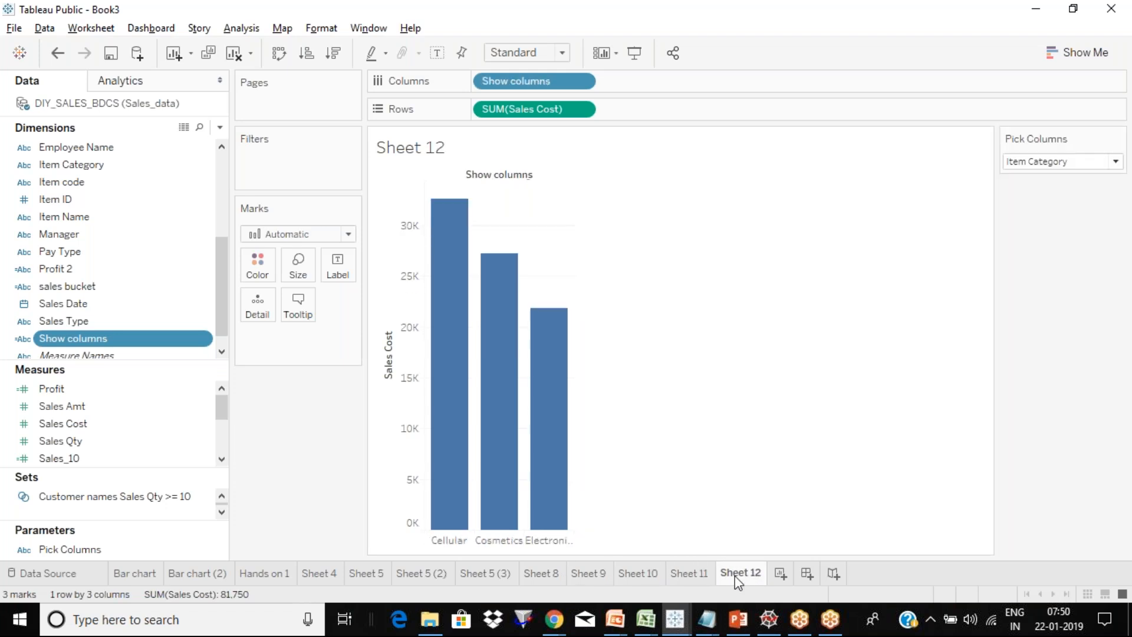
{"action": "left_click", "coordinate": [1063, 162]}
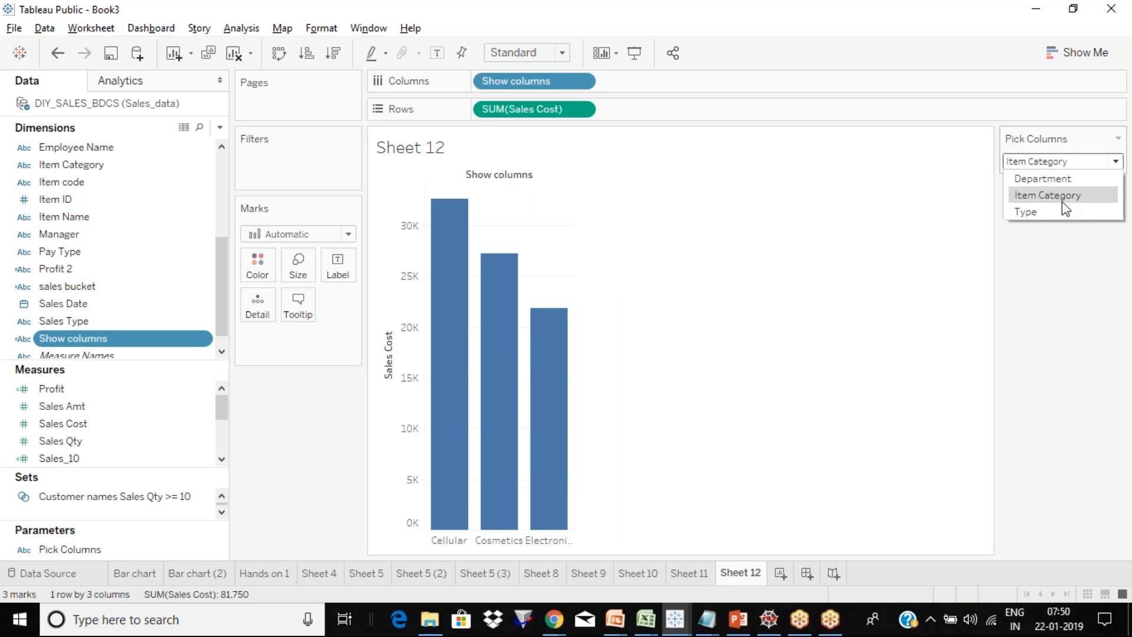
{"action": "left_click", "coordinate": [1052, 289]}
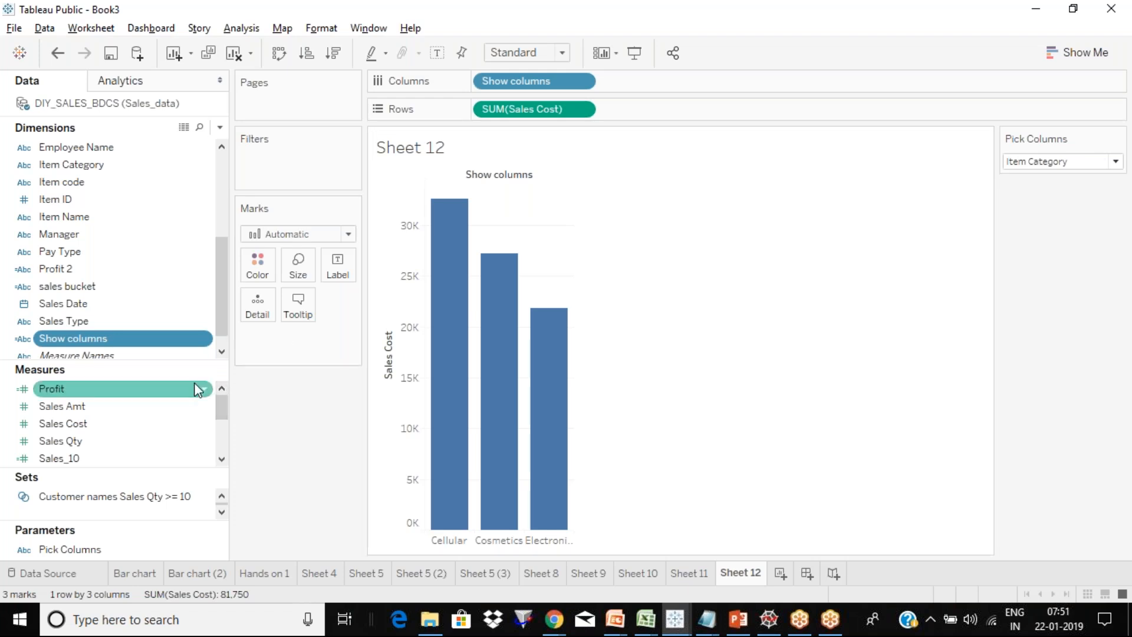
Label the bars with Sales Cost and set the Pick Columns parameter to Department.
{"action": "left_click_drag", "start_coordinate": [118, 422], "coordinate": [121, 426]}
{"action": "left_click_drag", "start_coordinate": [337, 266], "coordinate": [338, 269]}
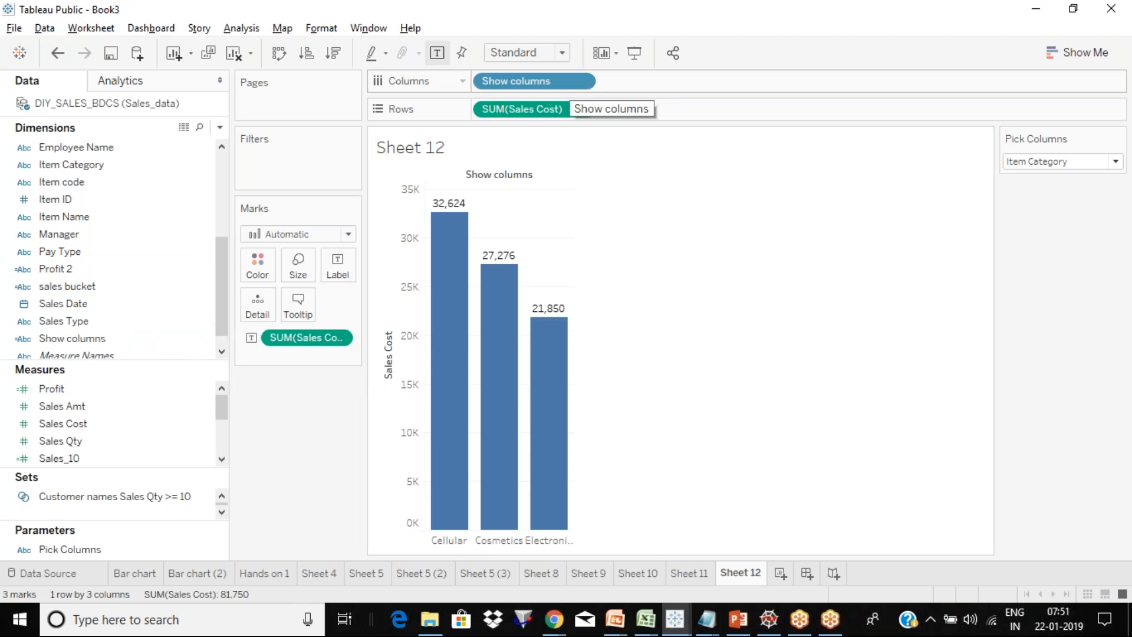
{"action": "left_click", "coordinate": [1094, 164]}
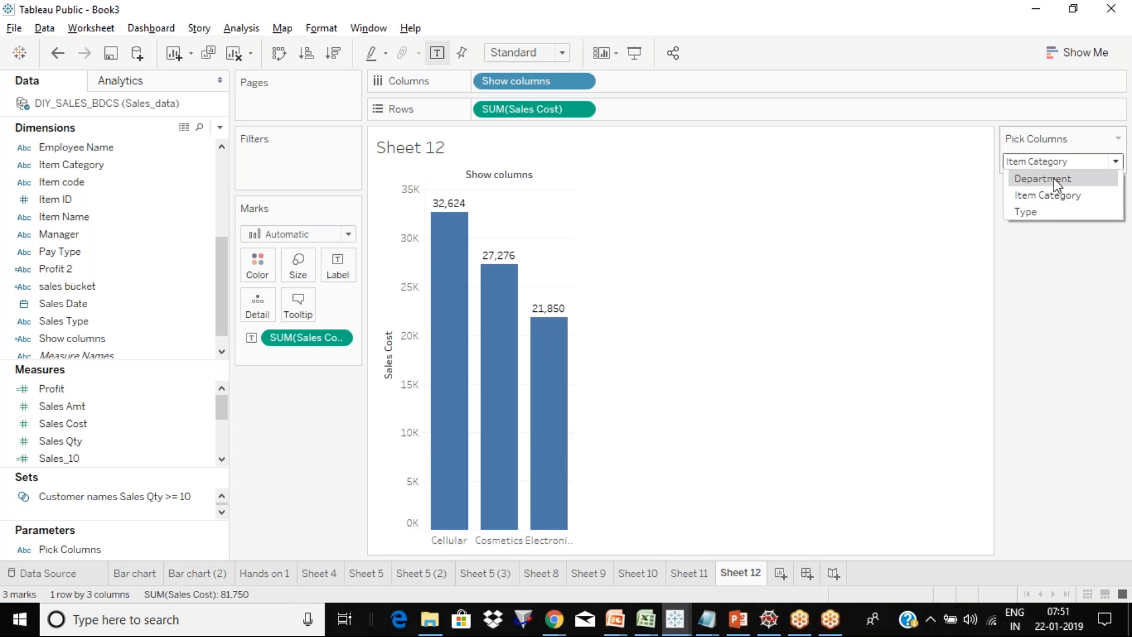
{"action": "left_click", "coordinate": [1053, 178]}
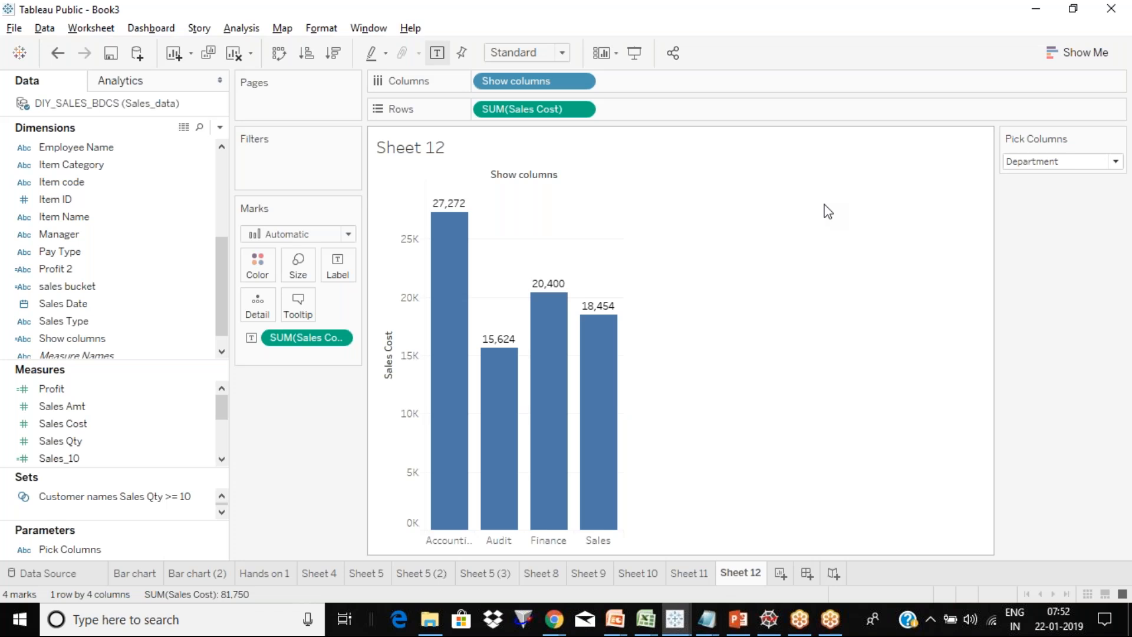
Open the Pick Columns parameter for editing and review its name, data type, current value and list of values beside the chart.
{"action": "left_click", "coordinate": [185, 548]}
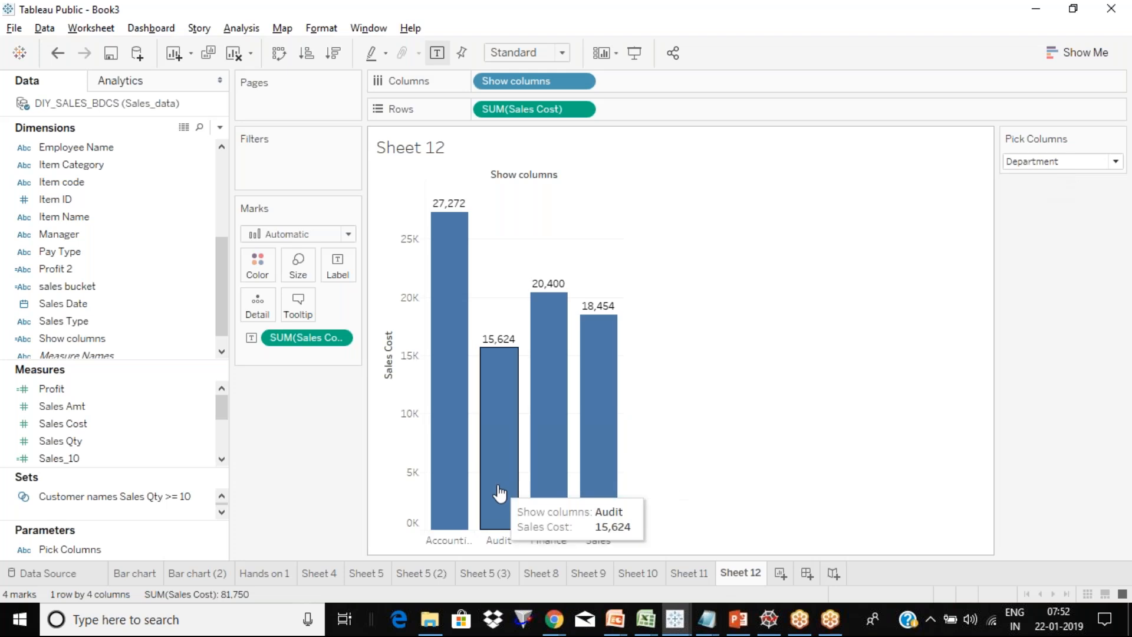
{"action": "left_click", "coordinate": [218, 550]}
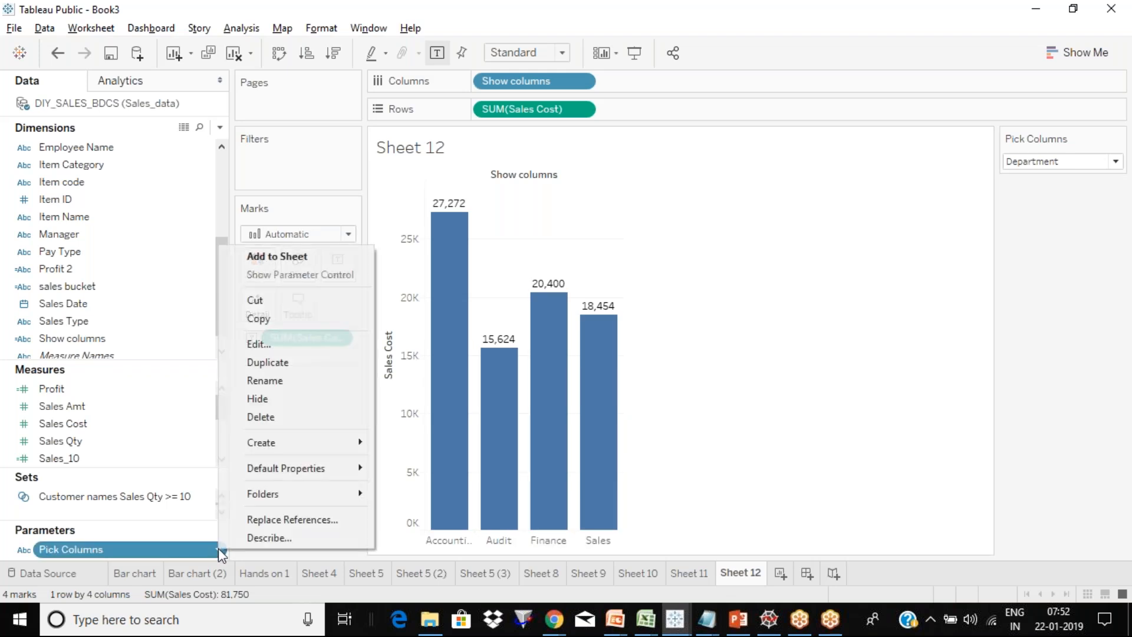
{"action": "left_click", "coordinate": [257, 344]}
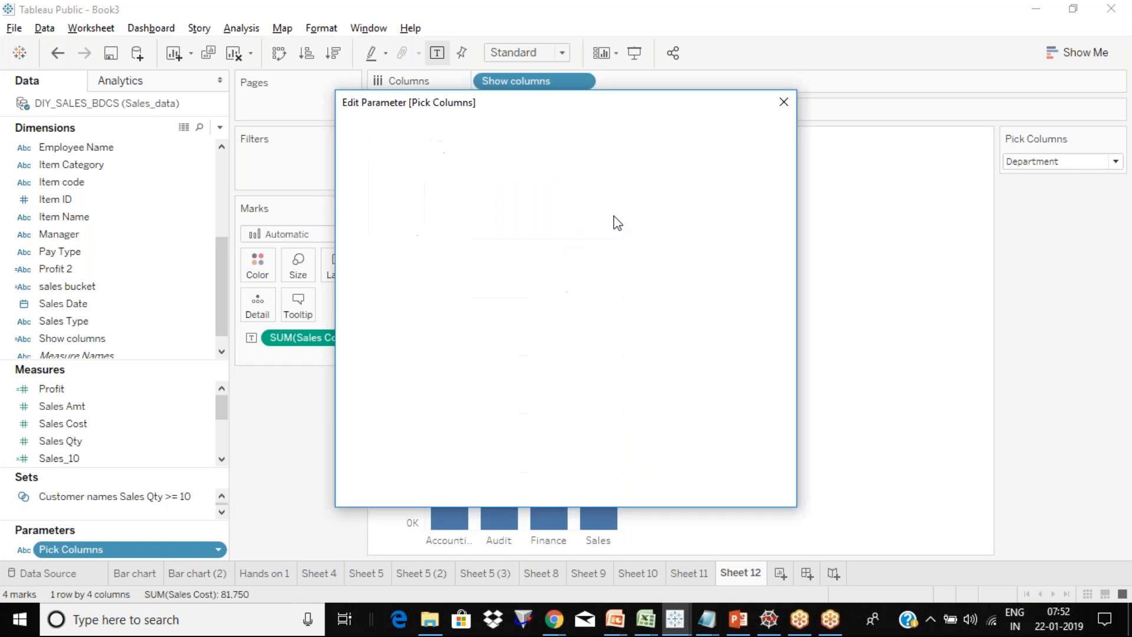
{"action": "left_click_drag", "start_coordinate": [618, 102], "coordinate": [902, 80]}
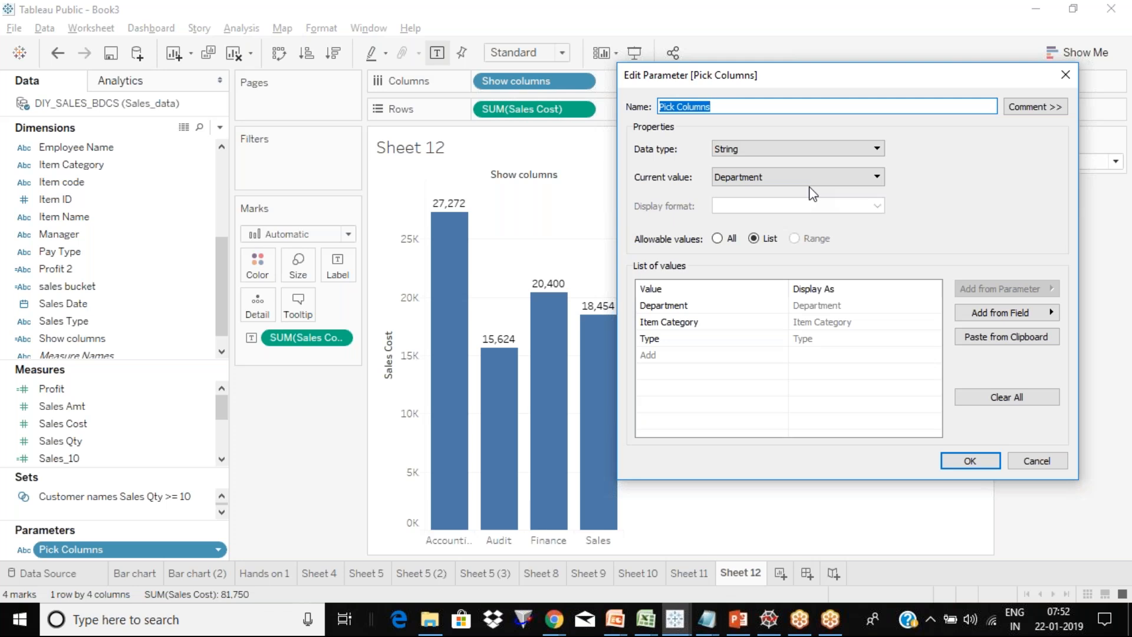
{"action": "left_click", "coordinate": [748, 107]}
{"action": "left_click", "coordinate": [623, 23]}
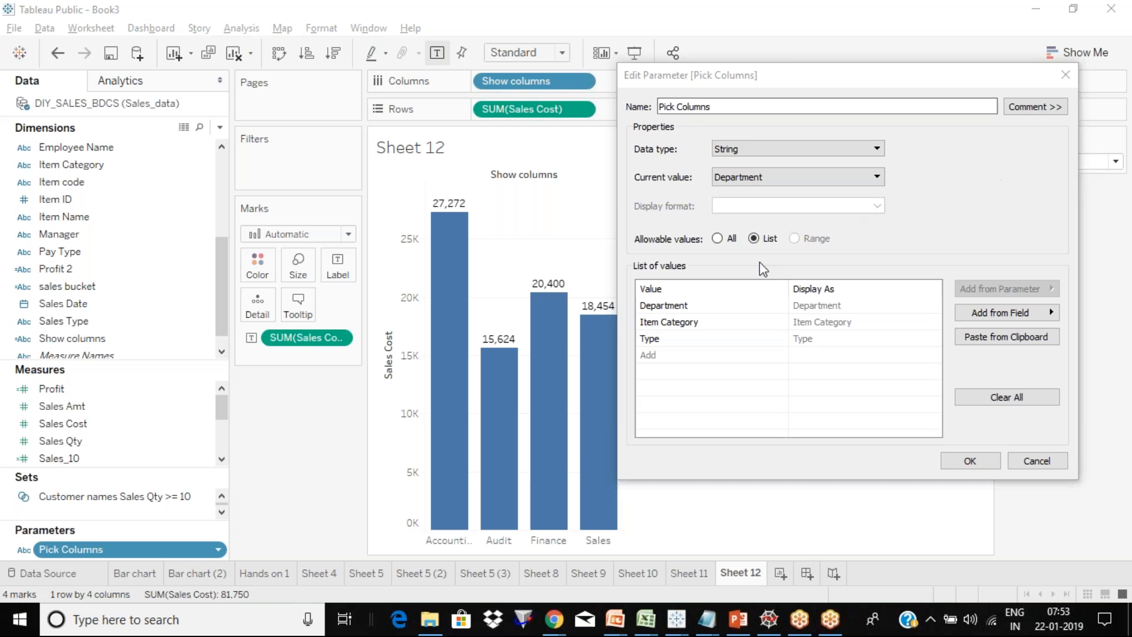
Review the Department, Item Category and Type entries in the Pick Columns parameter's list of values and close it unchanged.
{"action": "left_click", "coordinate": [667, 311]}
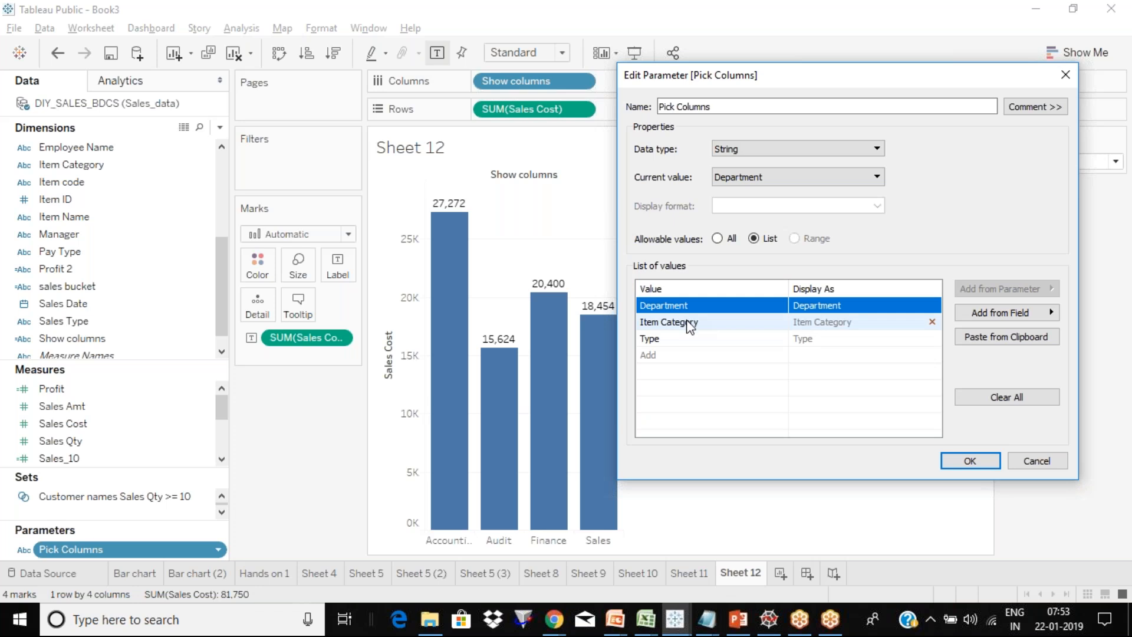
{"action": "left_click", "coordinate": [687, 321]}
{"action": "left_click", "coordinate": [681, 338]}
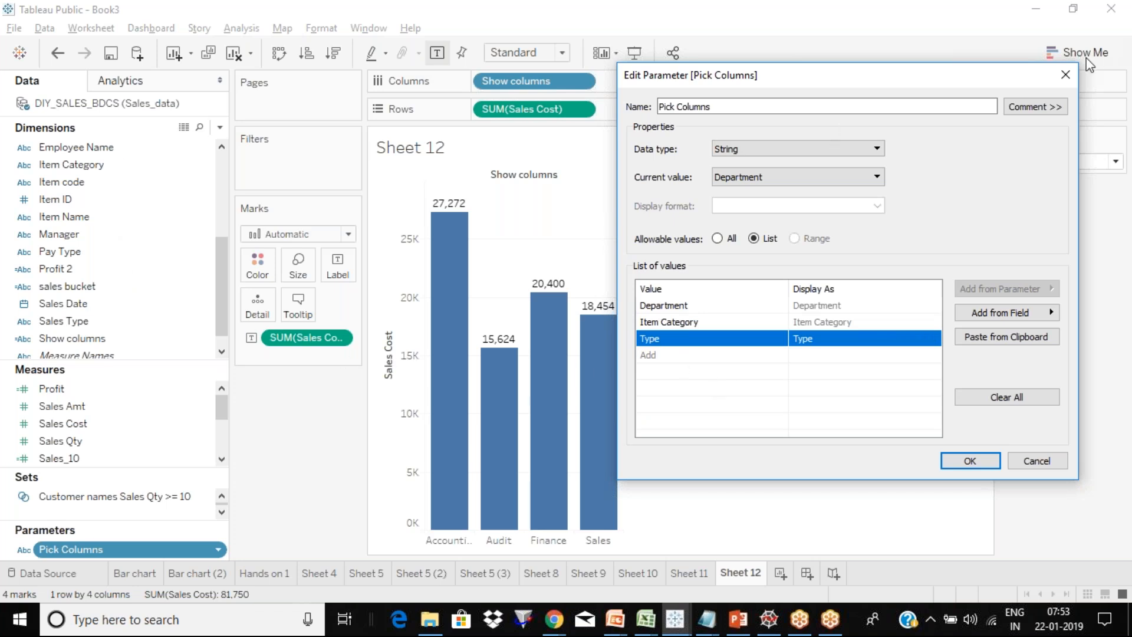
{"action": "left_click", "coordinate": [1065, 74]}
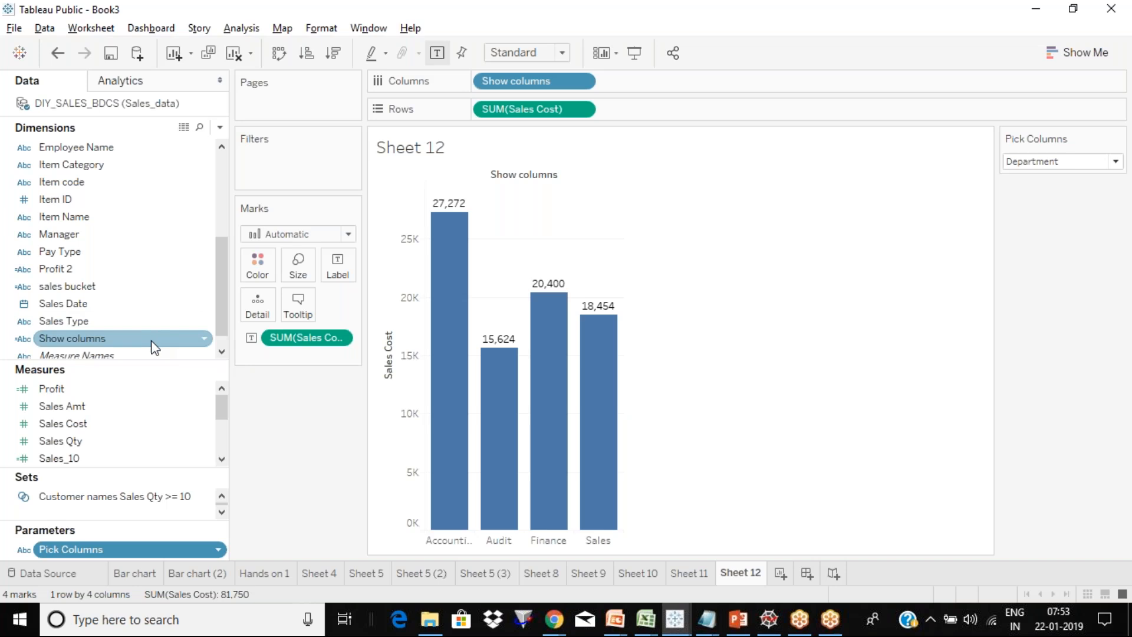
Open the Show columns calculated field, examine how its formula maps "Type" to Channel Type alongside the other conditions, and close it unchanged.
{"action": "right_click", "coordinate": [189, 341]}
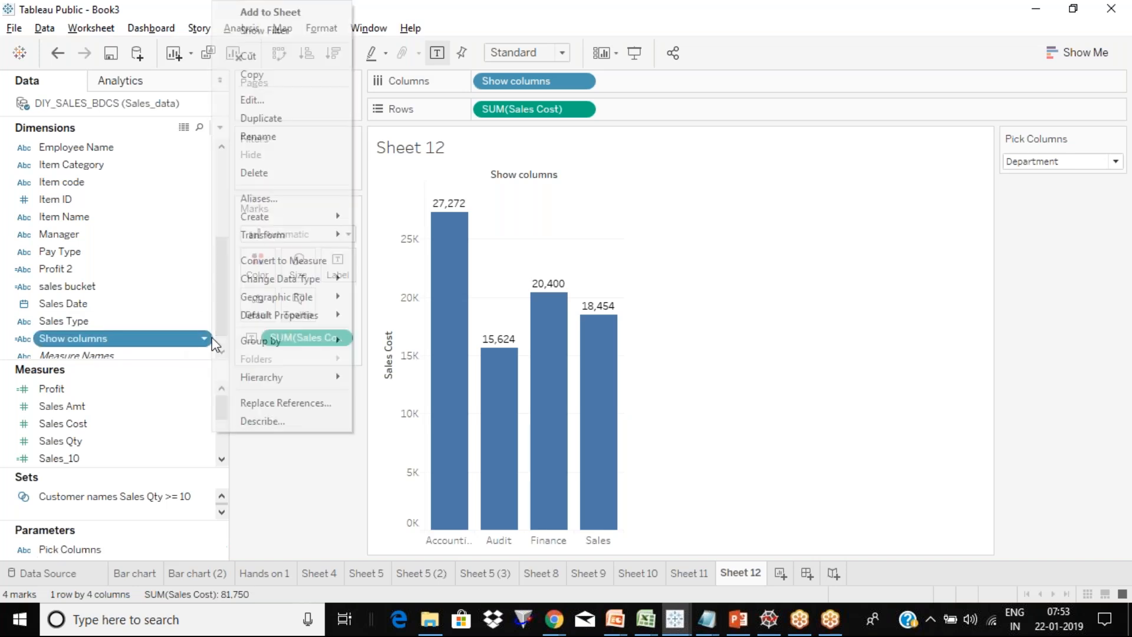
{"action": "left_click", "coordinate": [283, 107]}
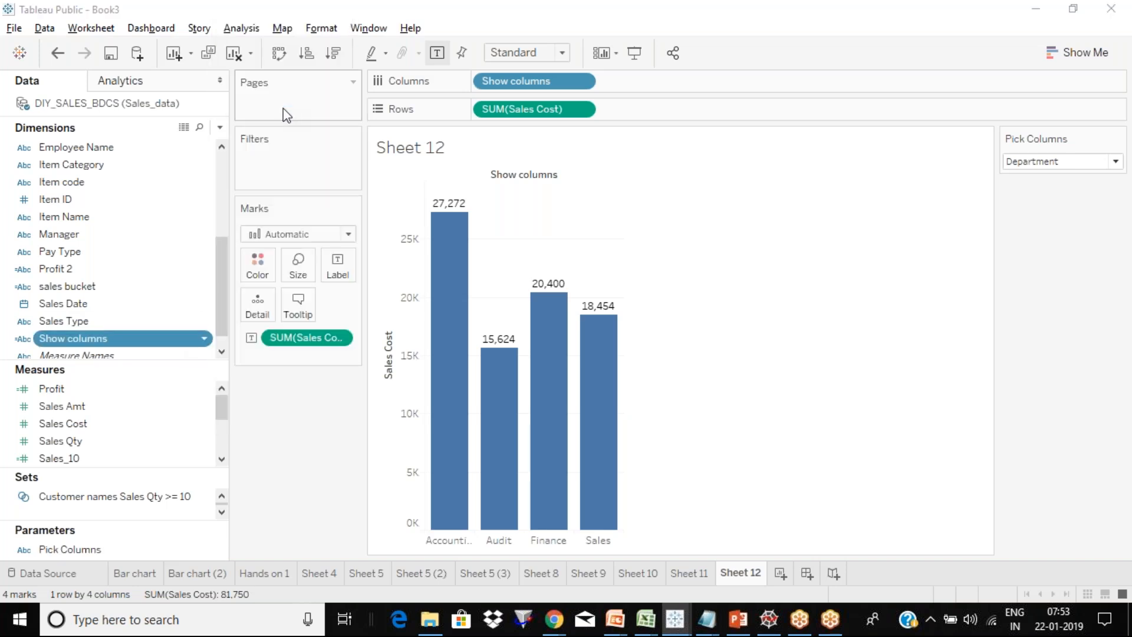
{"action": "double_click", "coordinate": [583, 255]}
{"action": "left_click", "coordinate": [640, 256]}
{"action": "left_click_drag", "start_coordinate": [641, 256], "coordinate": [748, 250]}
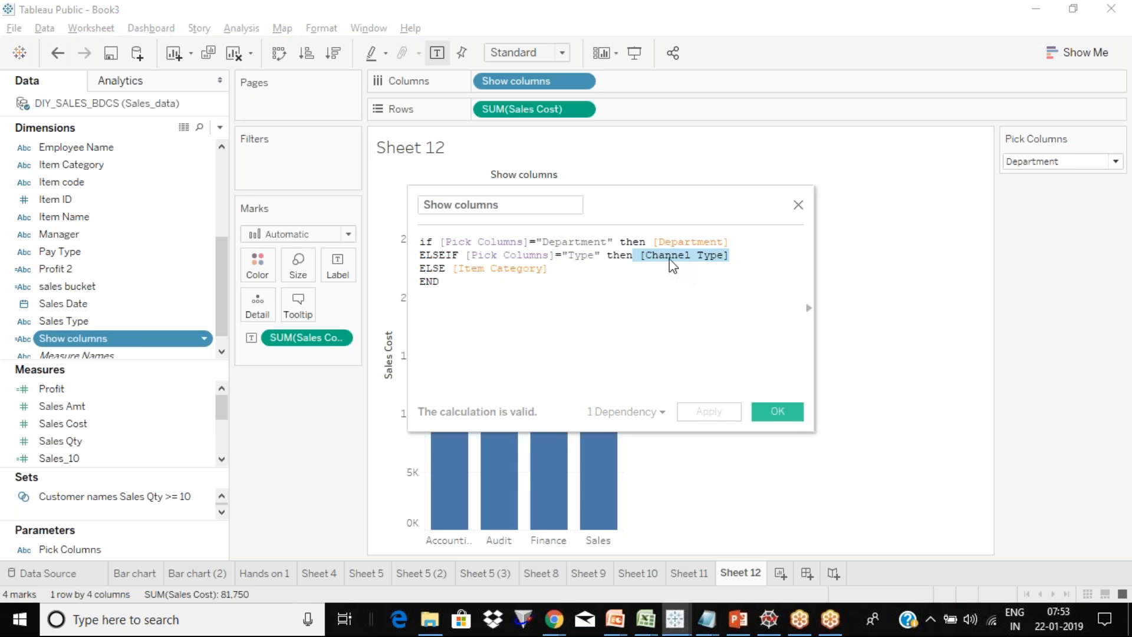
{"action": "left_click_drag", "start_coordinate": [594, 256], "coordinate": [571, 258]}
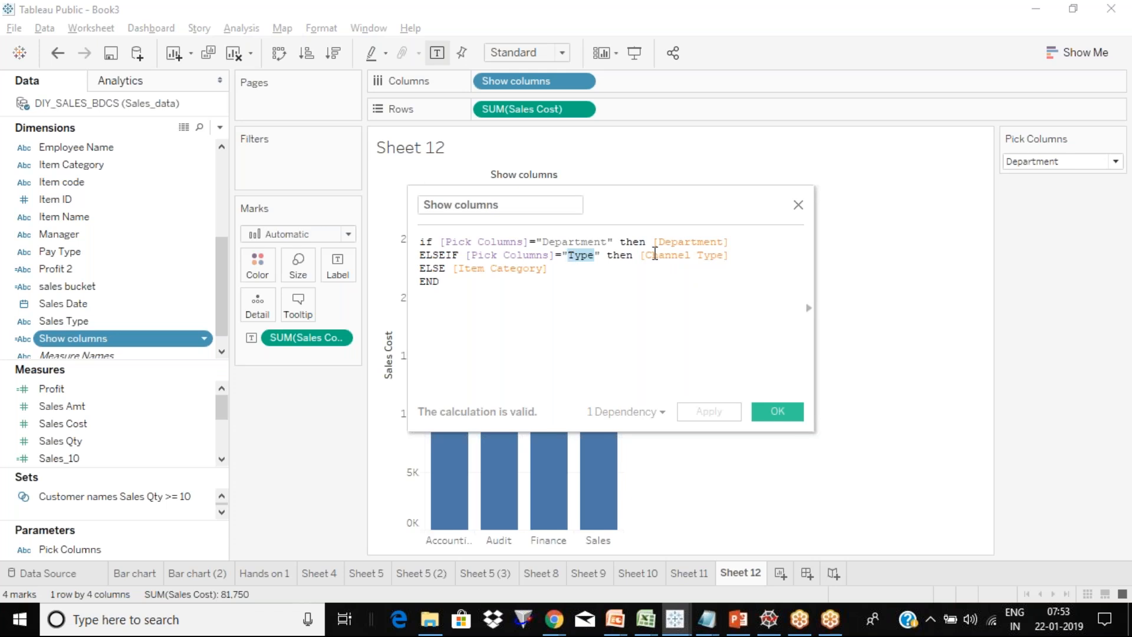
{"action": "left_click_drag", "start_coordinate": [639, 254], "coordinate": [803, 255]}
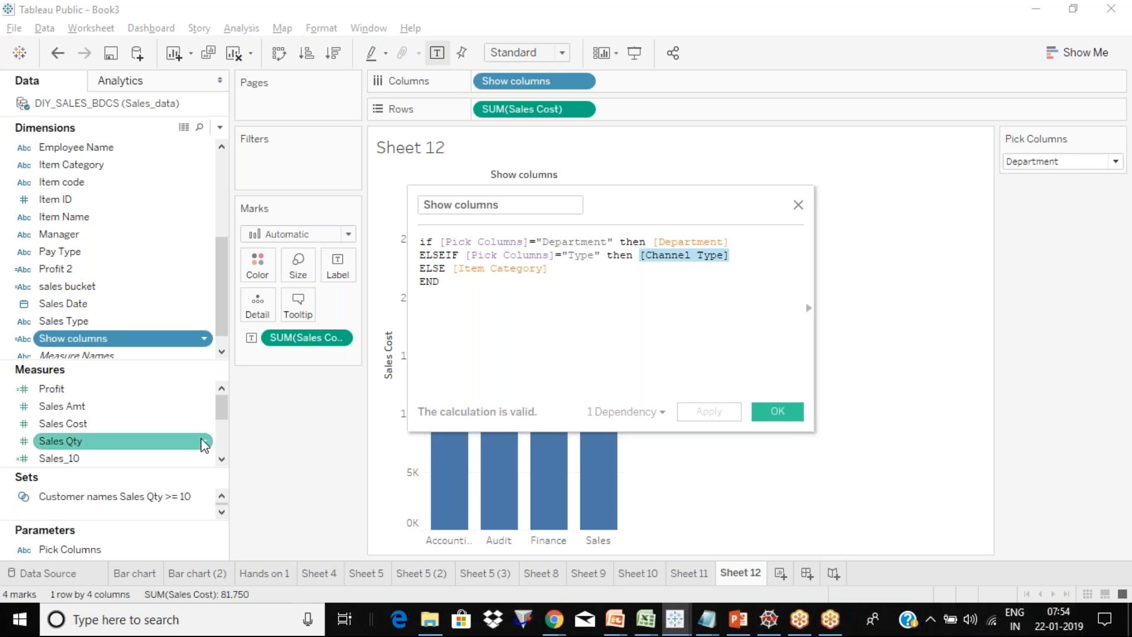
{"action": "left_click_drag", "start_coordinate": [588, 241], "coordinate": [510, 272]}
{"action": "left_click", "coordinate": [511, 273]}
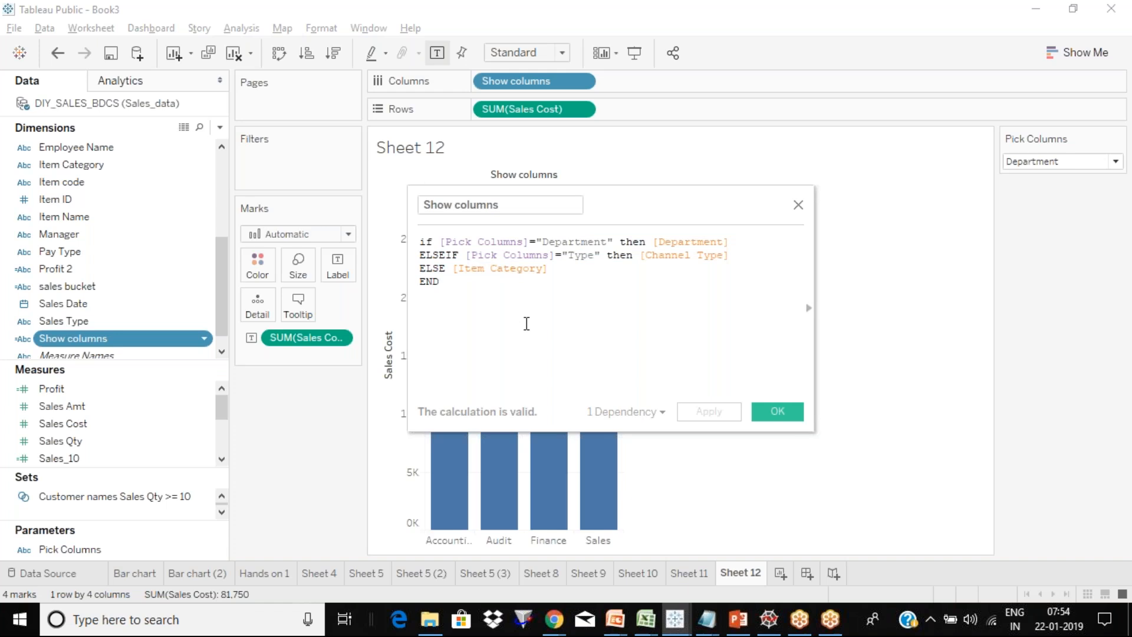
{"action": "left_click", "coordinate": [799, 206]}
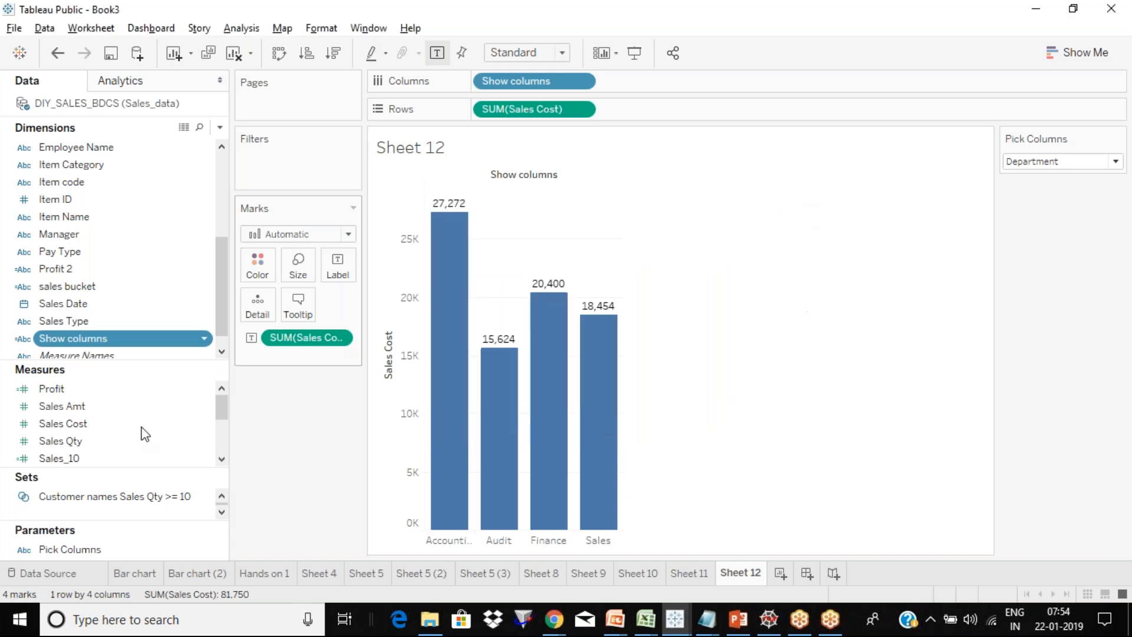
Reopen the Pick Columns parameter, review its name, String data type and allowable values, and close it unchanged.
{"action": "left_click", "coordinate": [218, 550]}
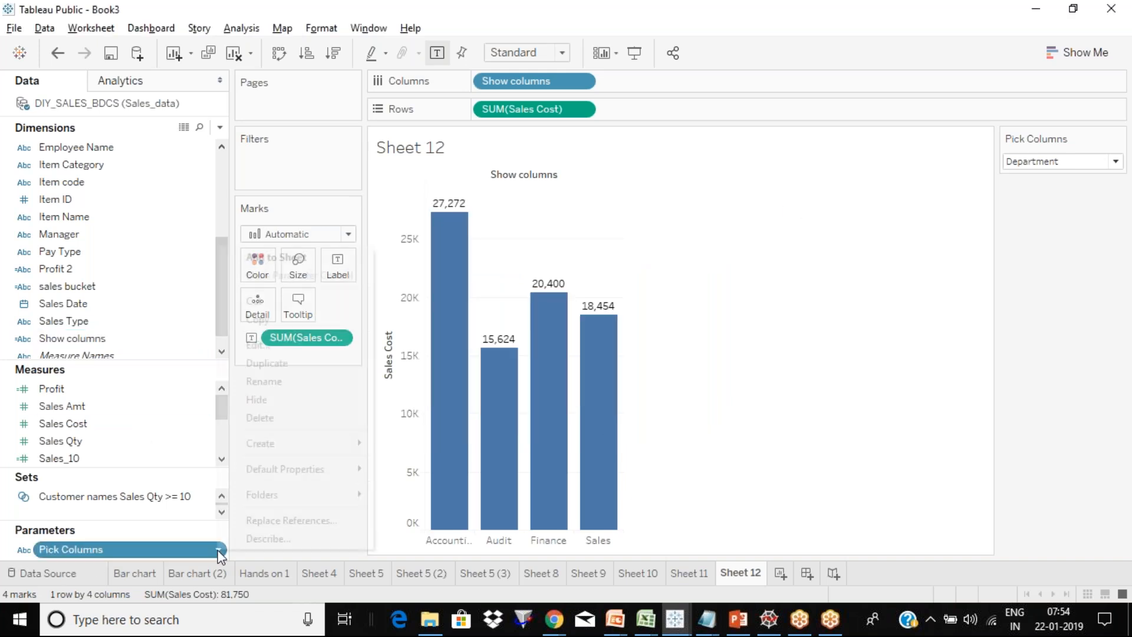
{"action": "left_click", "coordinate": [289, 348]}
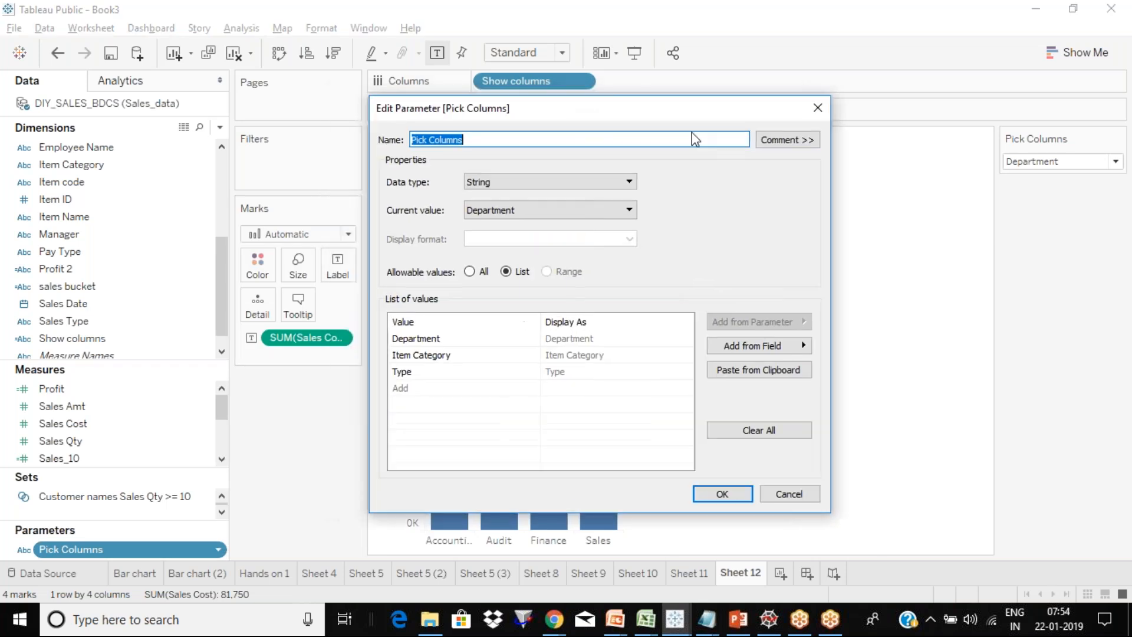
{"action": "left_click_drag", "start_coordinate": [692, 133], "coordinate": [626, 135]}
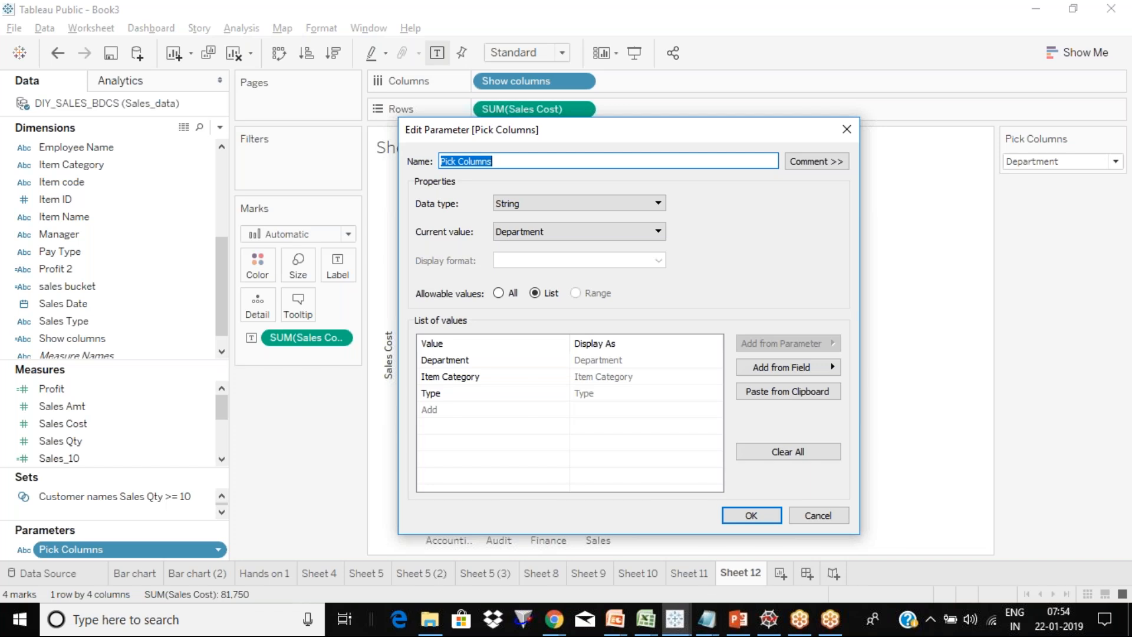
{"action": "left_click", "coordinate": [688, 18]}
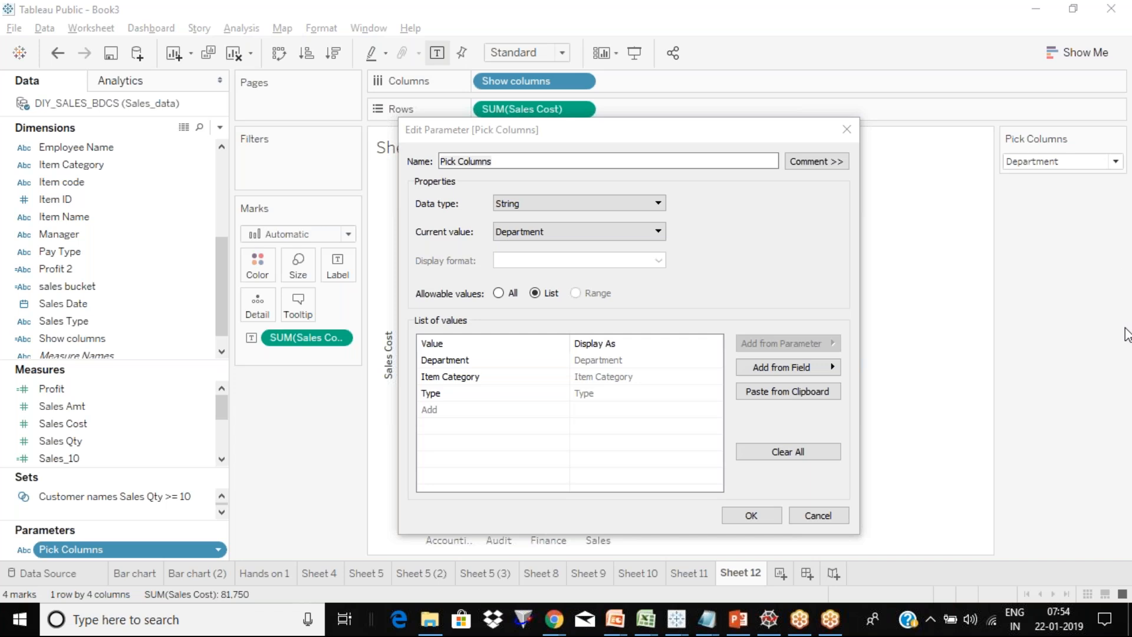
{"action": "left_click", "coordinate": [673, 162]}
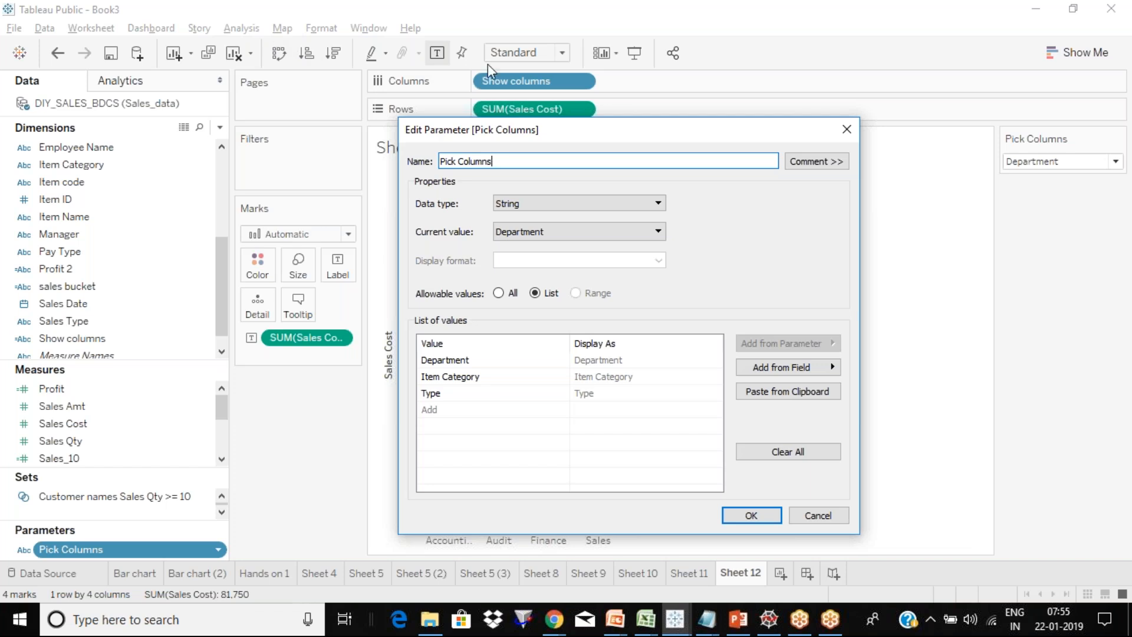
{"action": "left_click", "coordinate": [846, 129]}
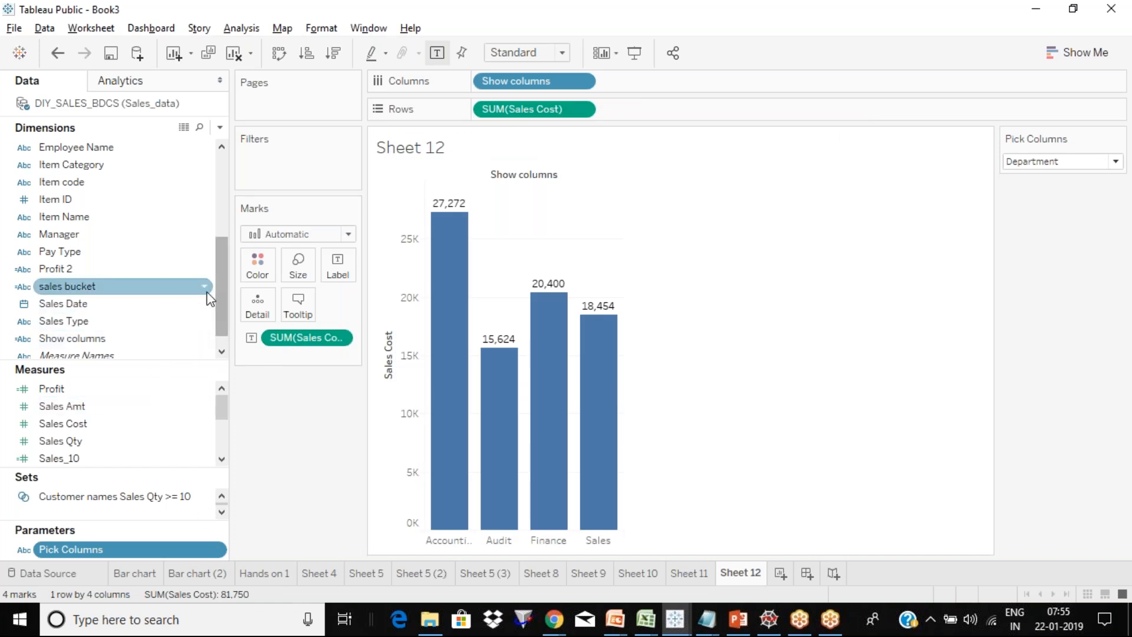
Recheck the parameter reference in the Show columns formula, close it, and look at the Show Parameter Control option for Pick Columns.
{"action": "left_click", "coordinate": [206, 340]}
{"action": "left_click", "coordinate": [265, 100]}
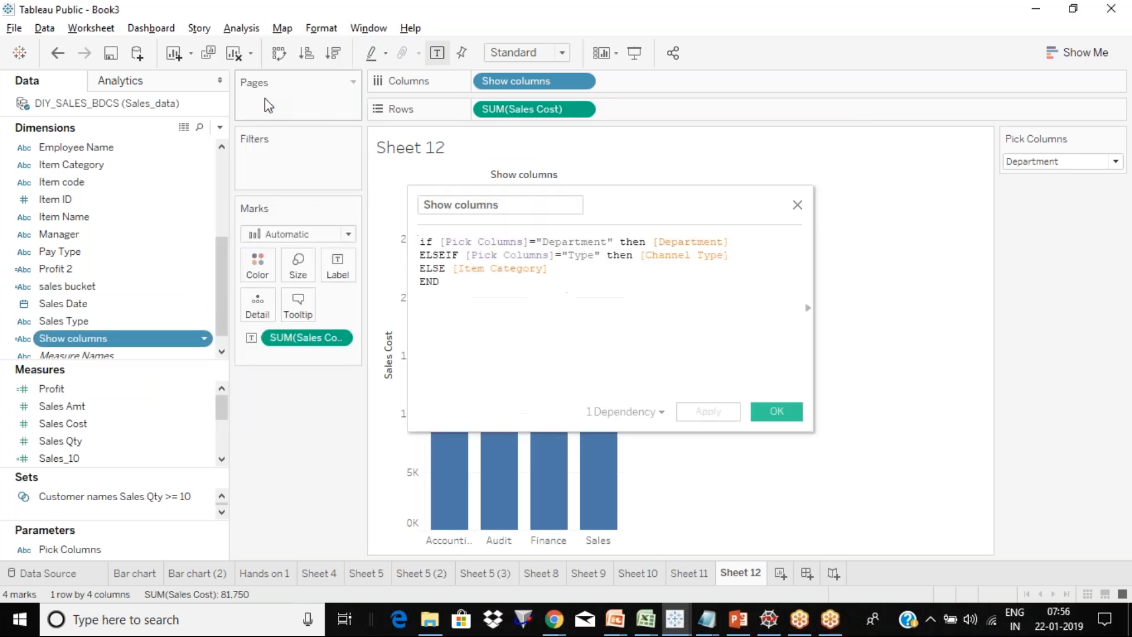
{"action": "left_click_drag", "start_coordinate": [452, 241], "coordinate": [531, 247]}
{"action": "left_click", "coordinate": [503, 308]}
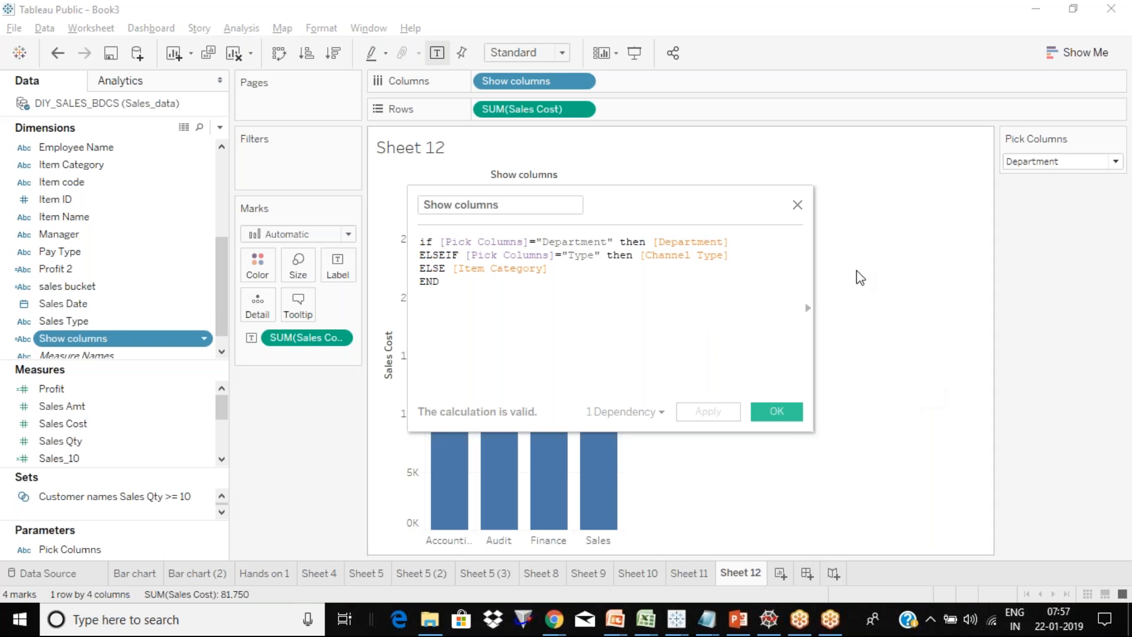
{"action": "left_click", "coordinate": [798, 205]}
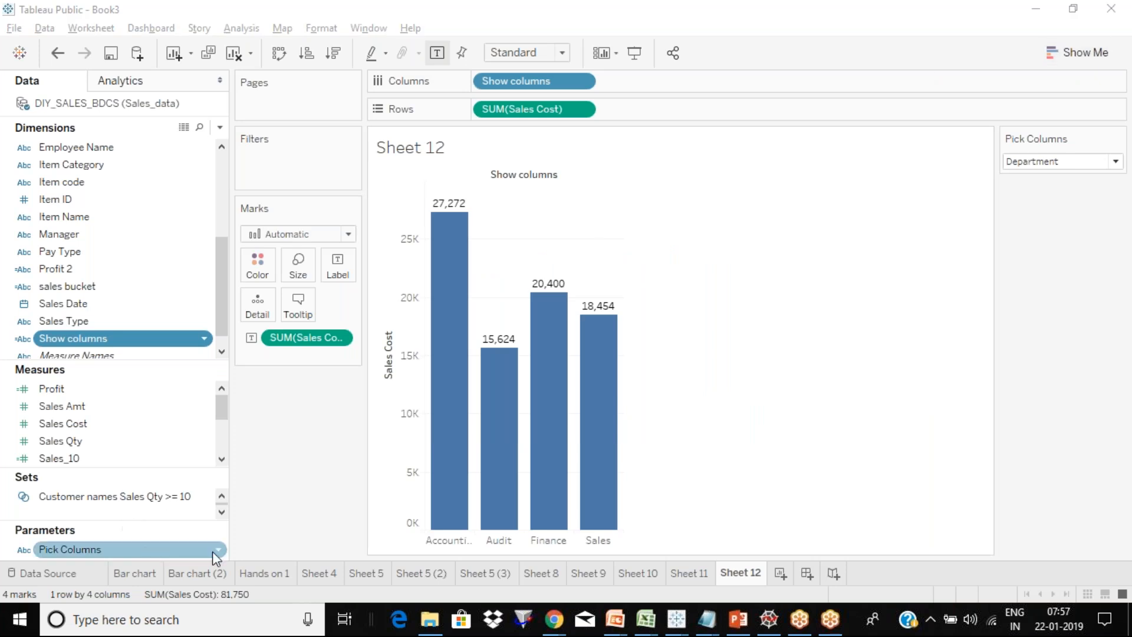
{"action": "right_click", "coordinate": [221, 550]}
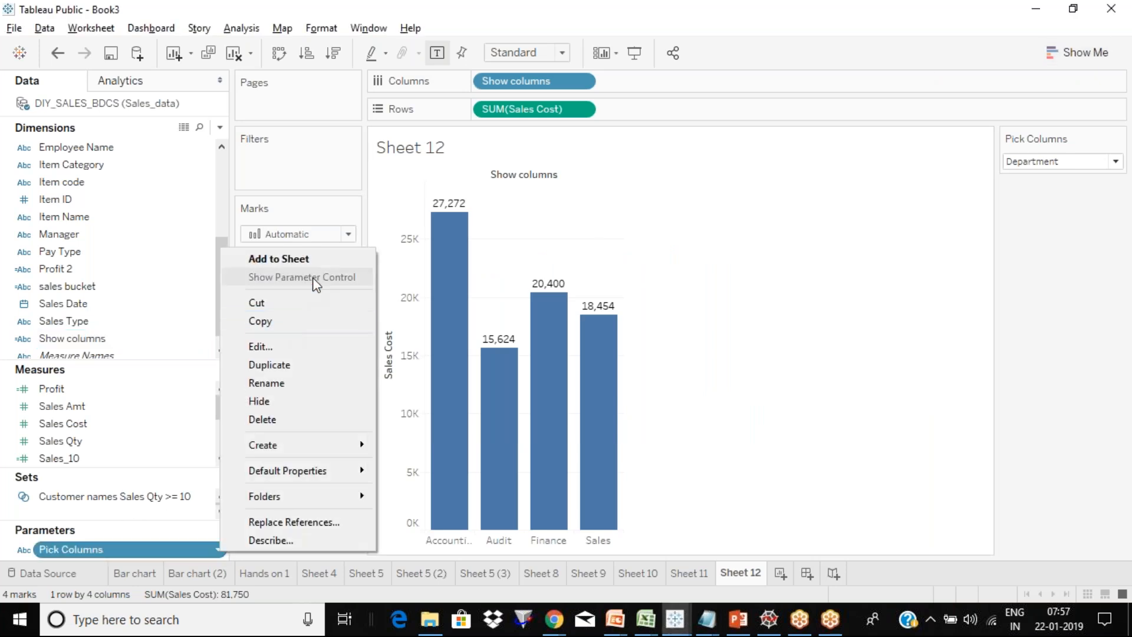
{"action": "left_click", "coordinate": [836, 236]}
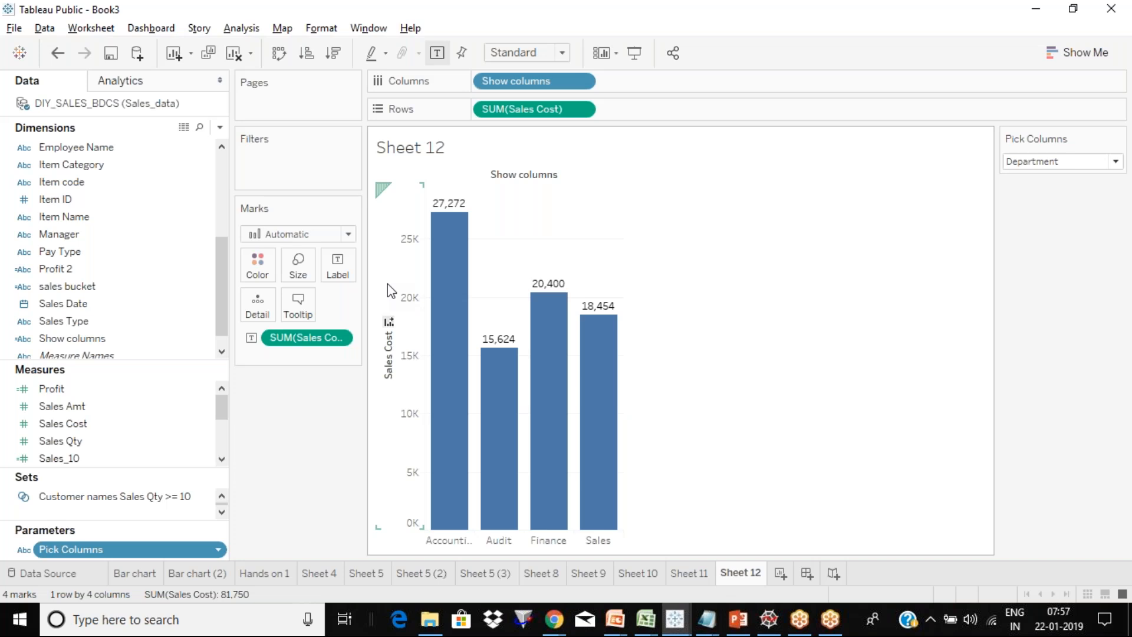
Switch to the Tableau Day 3 presentation in PowerPoint and compare the Creating Parameters instructions on slides 4 and 5.
{"action": "mouse_move", "coordinate": [740, 629]}
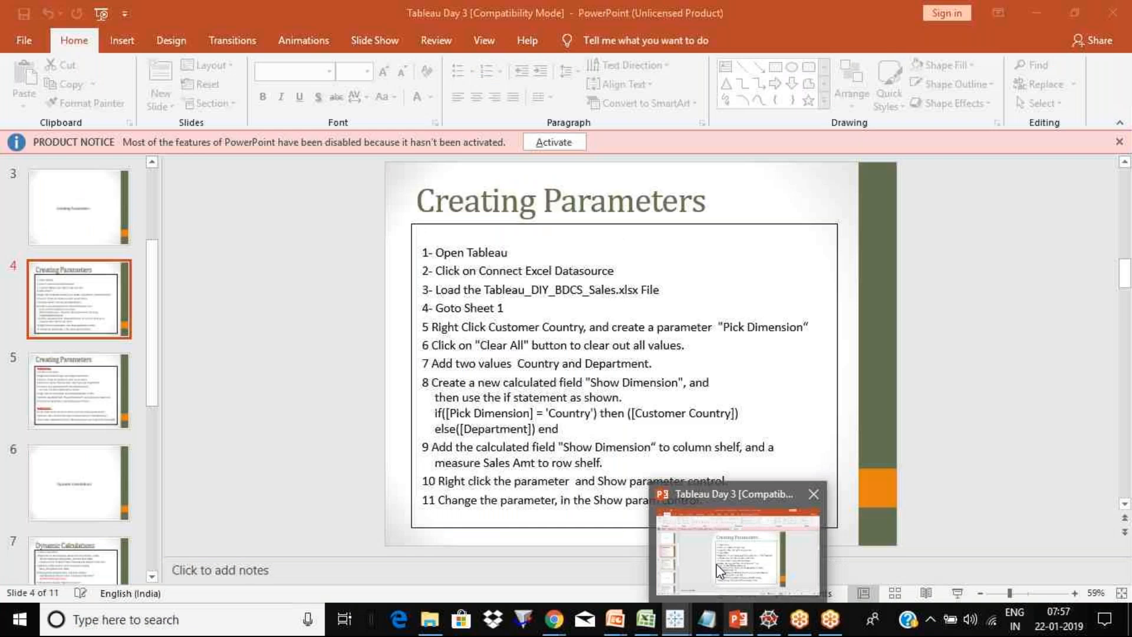
{"action": "left_click", "coordinate": [716, 564]}
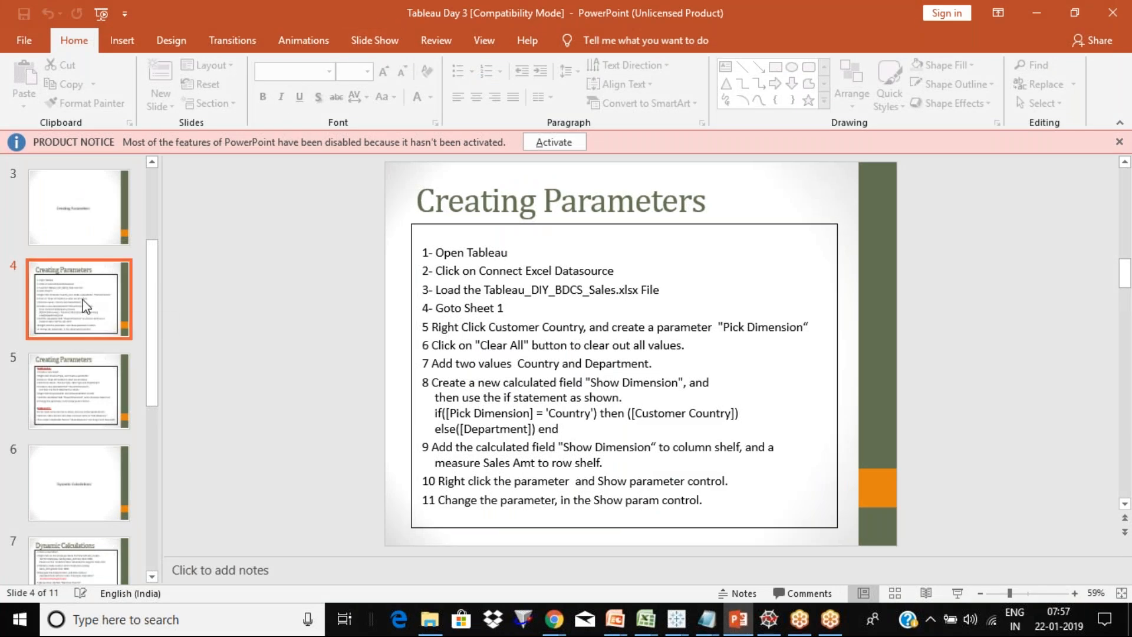
{"action": "left_click", "coordinate": [67, 407]}
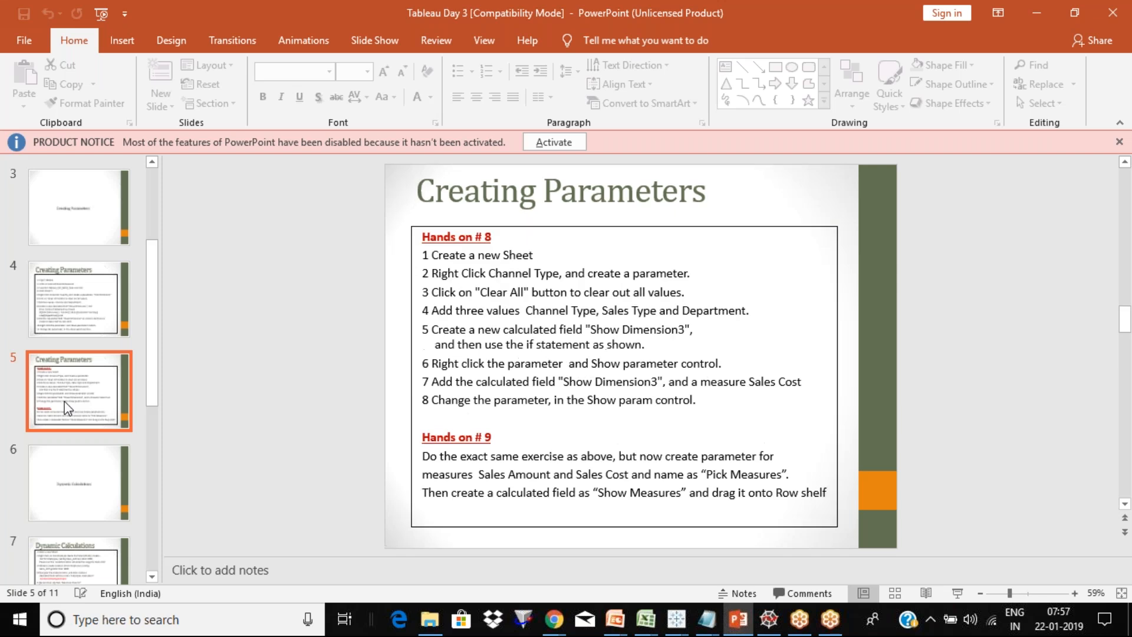
{"action": "left_click", "coordinate": [101, 277]}
{"action": "left_click", "coordinate": [72, 403]}
{"action": "left_click", "coordinate": [84, 313]}
{"action": "left_click", "coordinate": [76, 392]}
{"action": "left_click", "coordinate": [84, 306]}
{"action": "left_click", "coordinate": [73, 390]}
{"action": "left_click", "coordinate": [88, 304]}
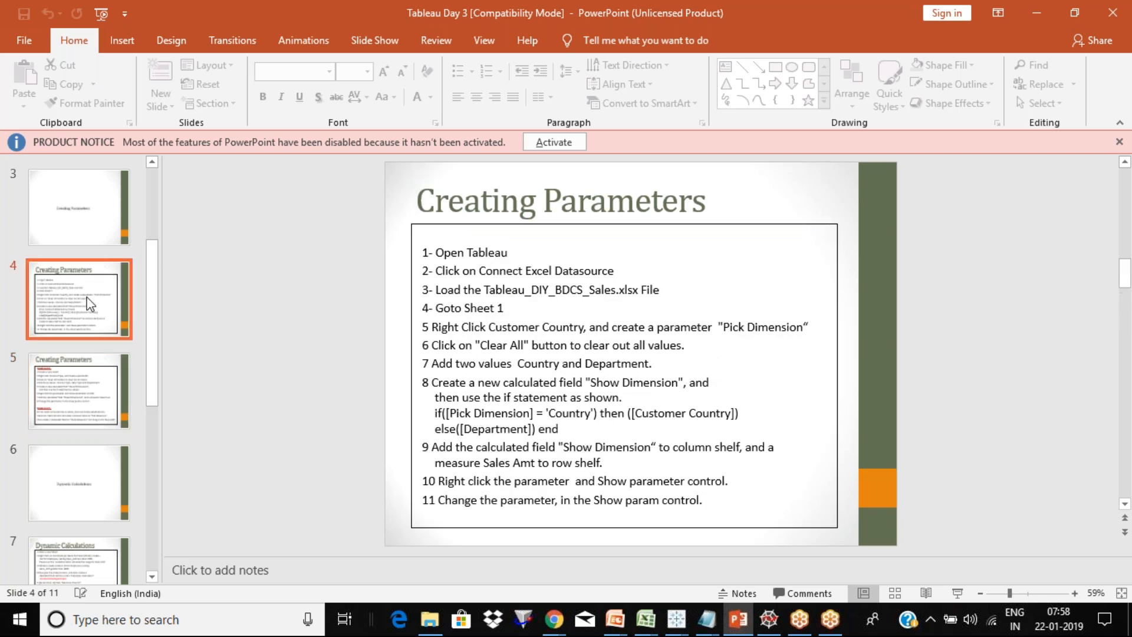
{"action": "left_click", "coordinate": [82, 382]}
{"action": "left_click", "coordinate": [91, 324]}
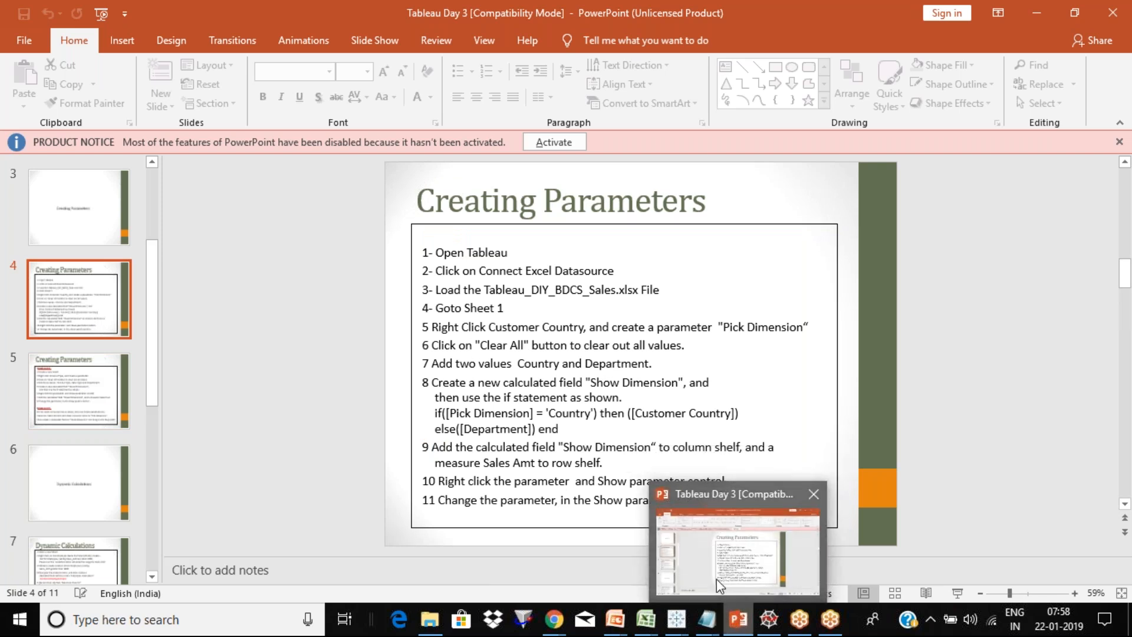
Switch to the Tableau Day 2 presentation and view the Creating Sets and Calculations exercises on slide 6.
{"action": "mouse_move", "coordinate": [616, 626]}
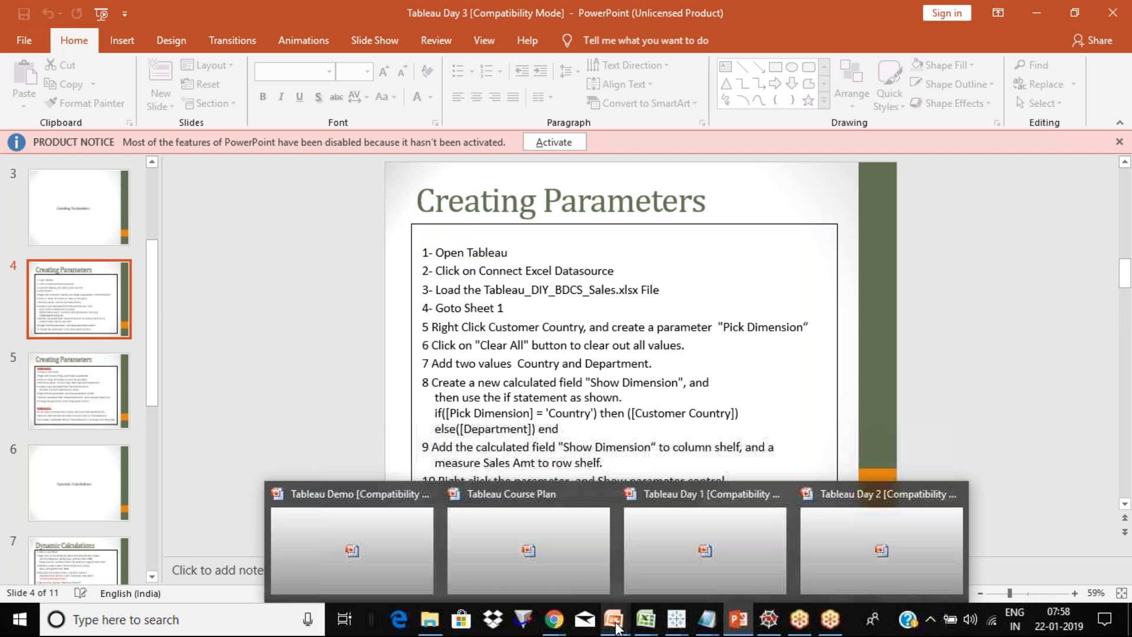
{"action": "left_click", "coordinate": [865, 543]}
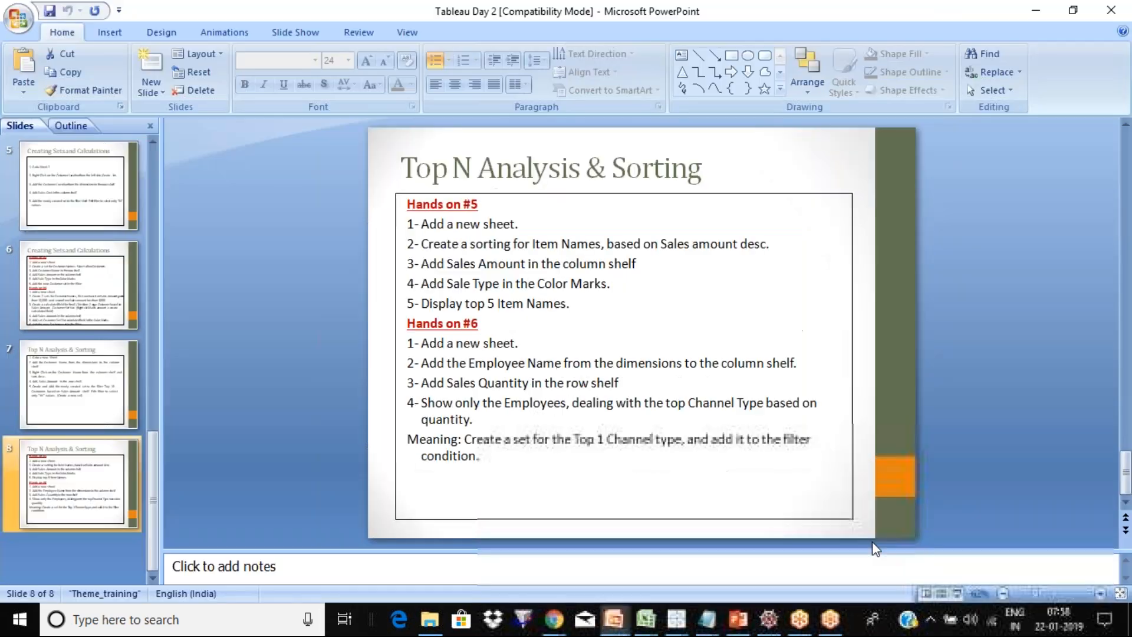
{"action": "left_click", "coordinate": [95, 259]}
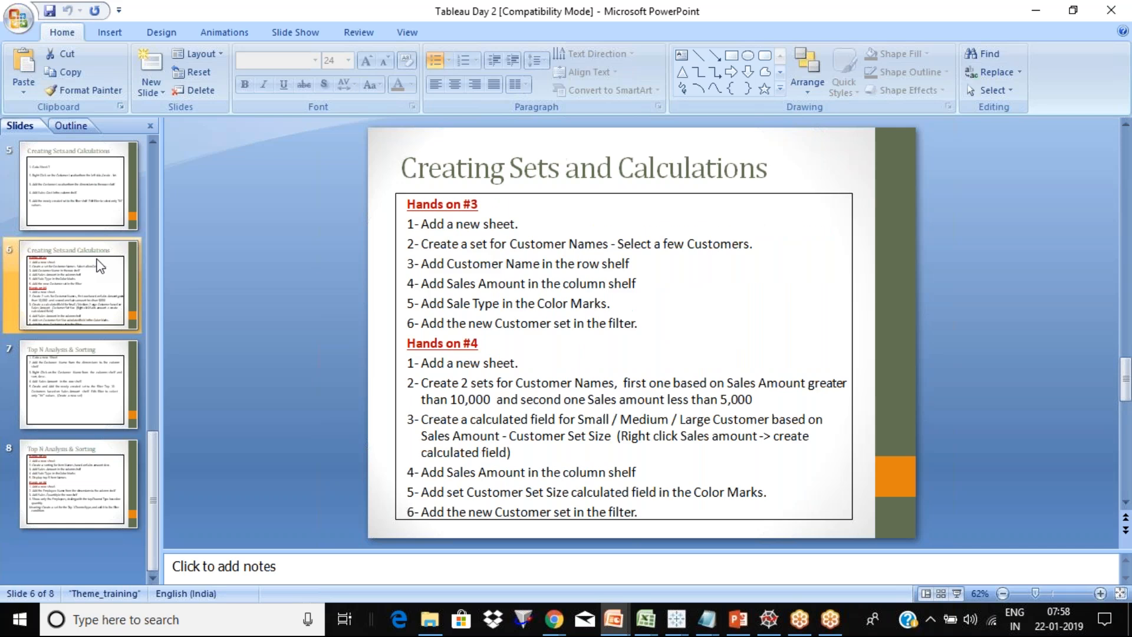